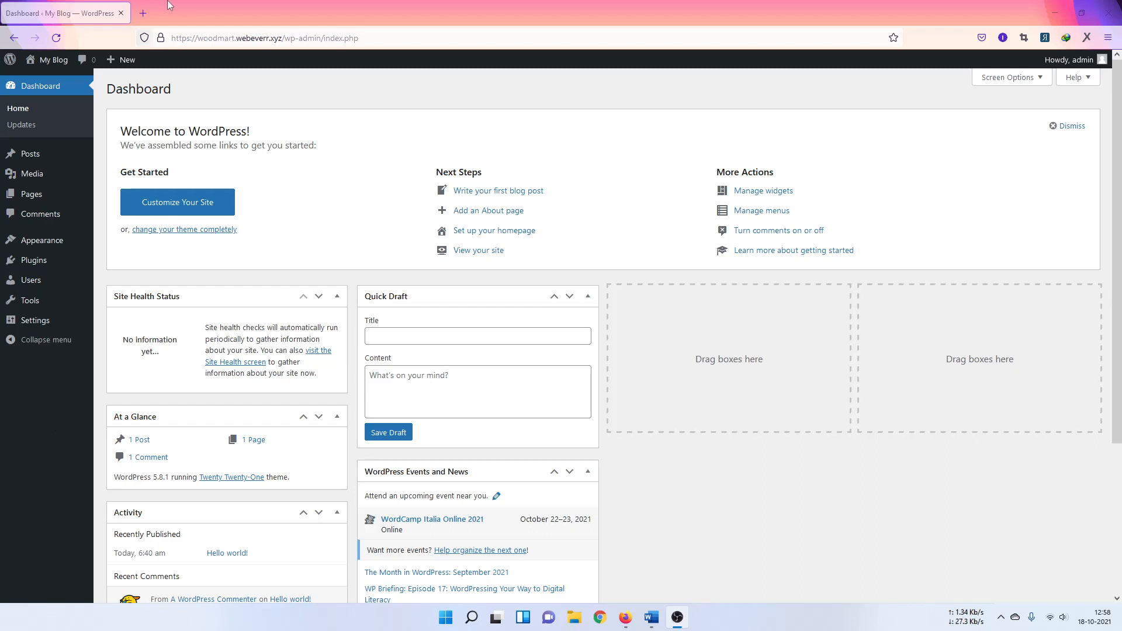
# Step: Activate Contact Form 7 version 5.5.1 from the Installed Plugins list
pyautogui.click(393, 185)
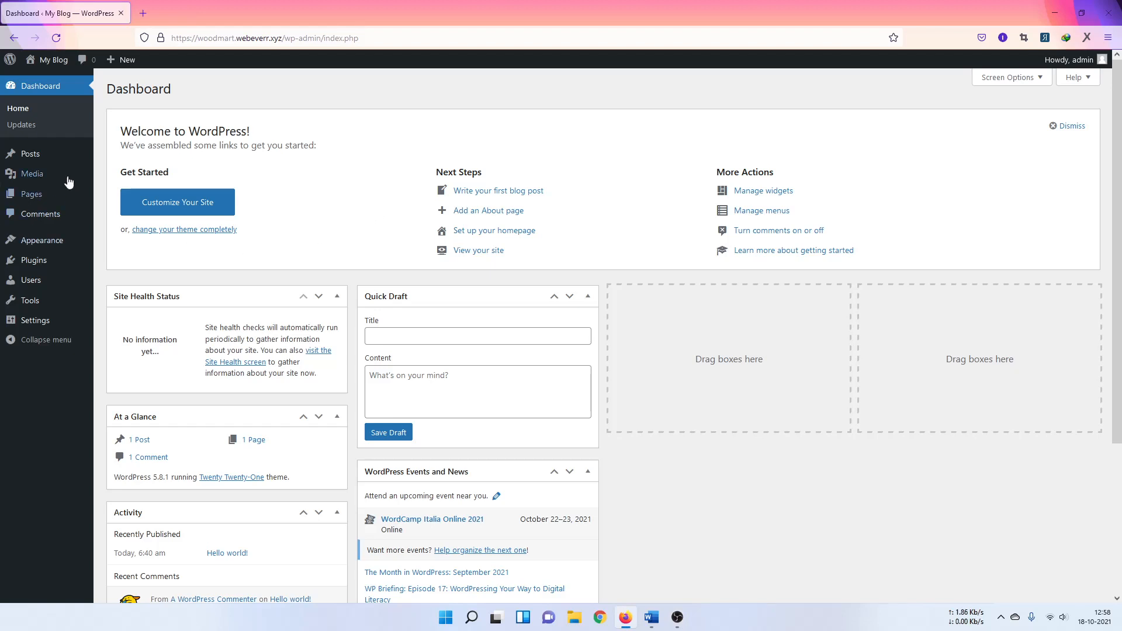
pyautogui.moveTo(35, 261)
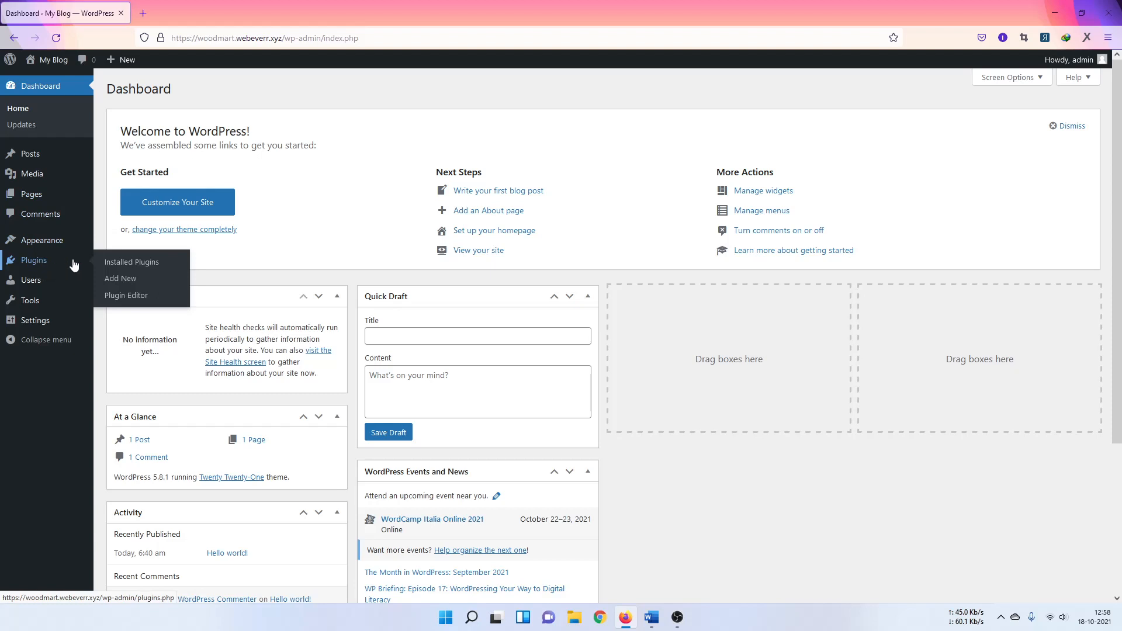
pyautogui.click(124, 264)
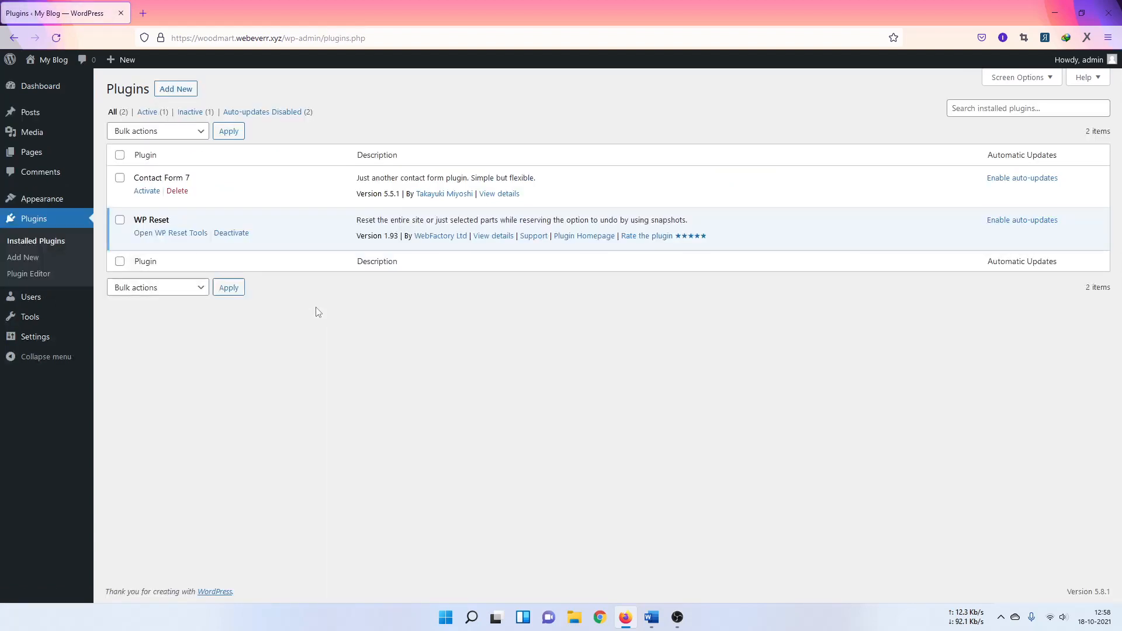
pyautogui.click(147, 190)
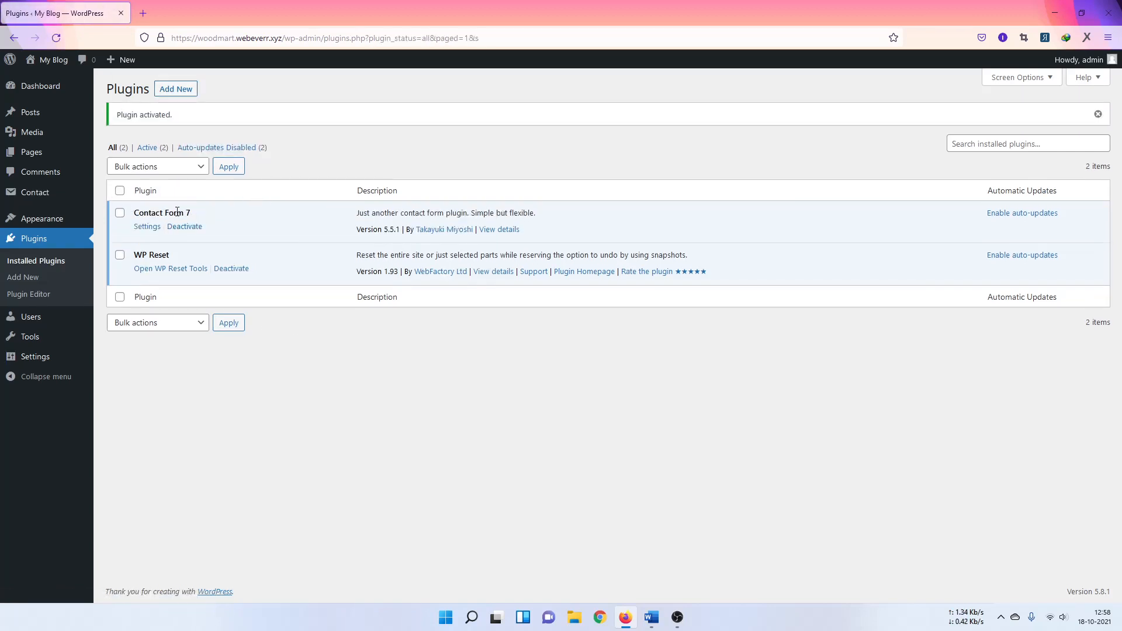
pyautogui.moveTo(42, 194)
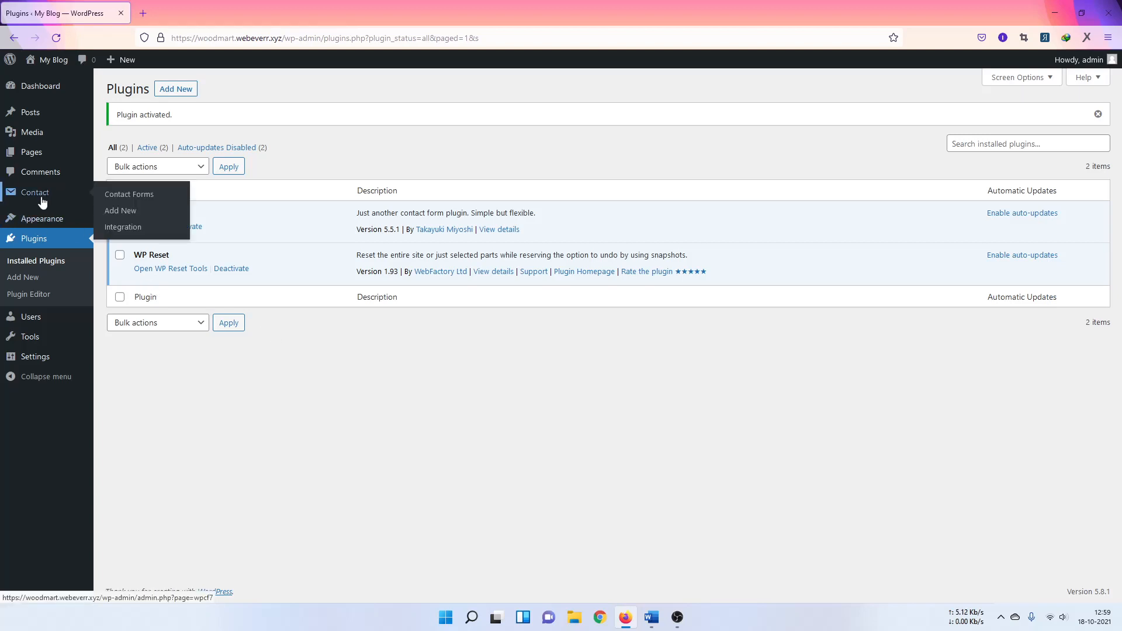
# Step: Open Contact form 1's editor from the Contact Forms list in a new tab and switch to it
pyautogui.click(126, 194)
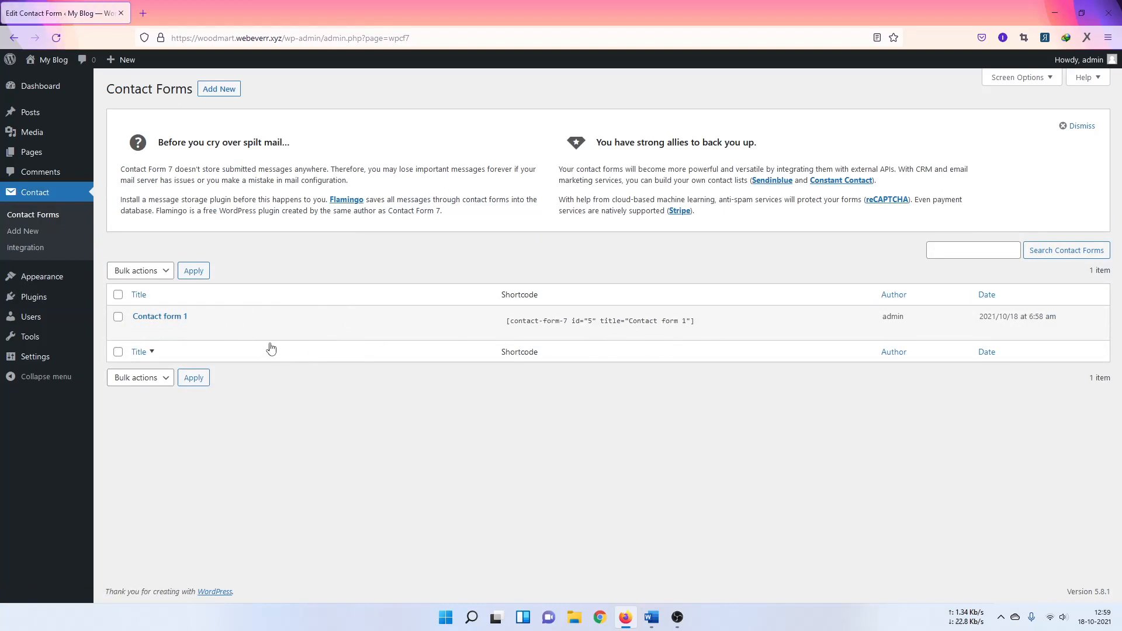
pyautogui.moveTo(170, 327)
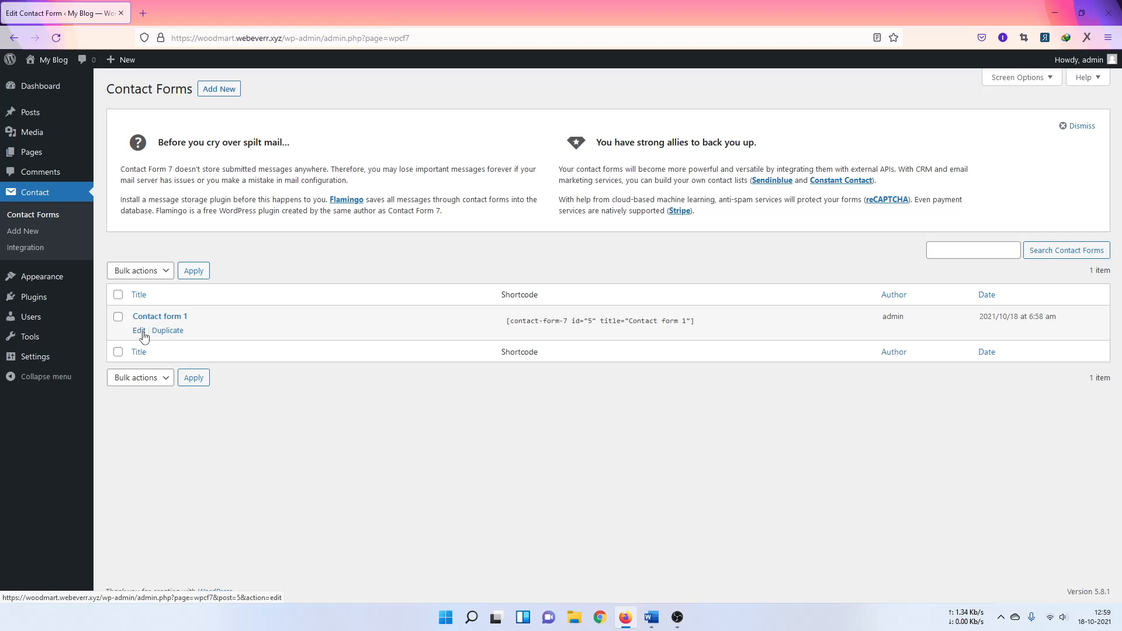
pyautogui.middleClick(143, 338)
pyautogui.click(209, 16)
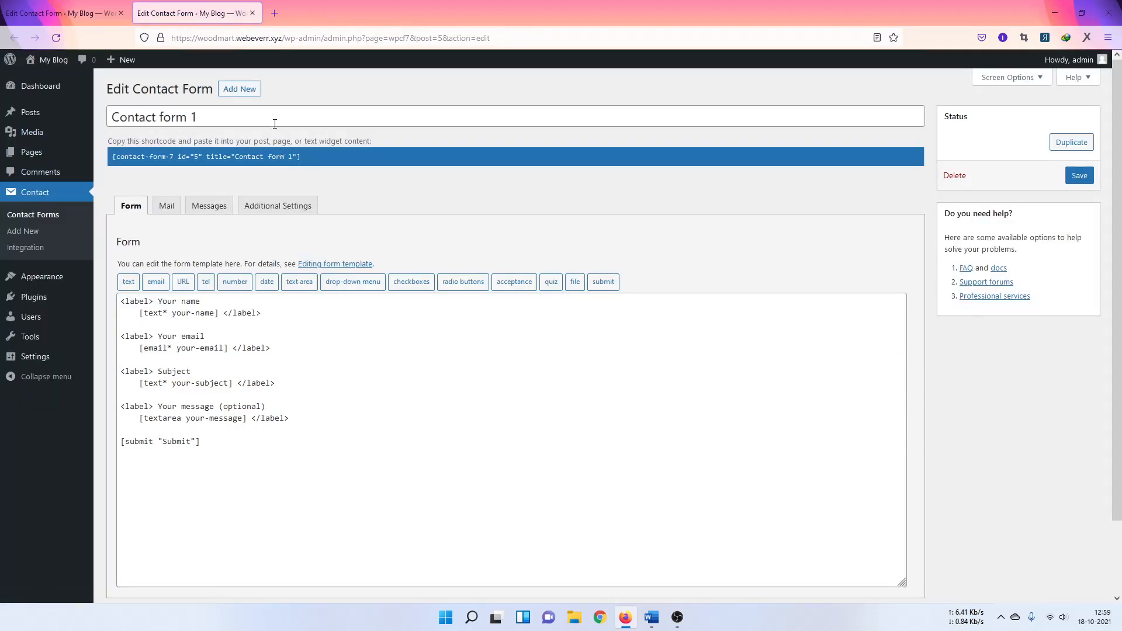
# Step: Rename the form to 'Contact form' and add two blank lines after the Your name field
pyautogui.moveTo(228, 117); pyautogui.dragTo(187, 121)
pyautogui.press('BackSpace')
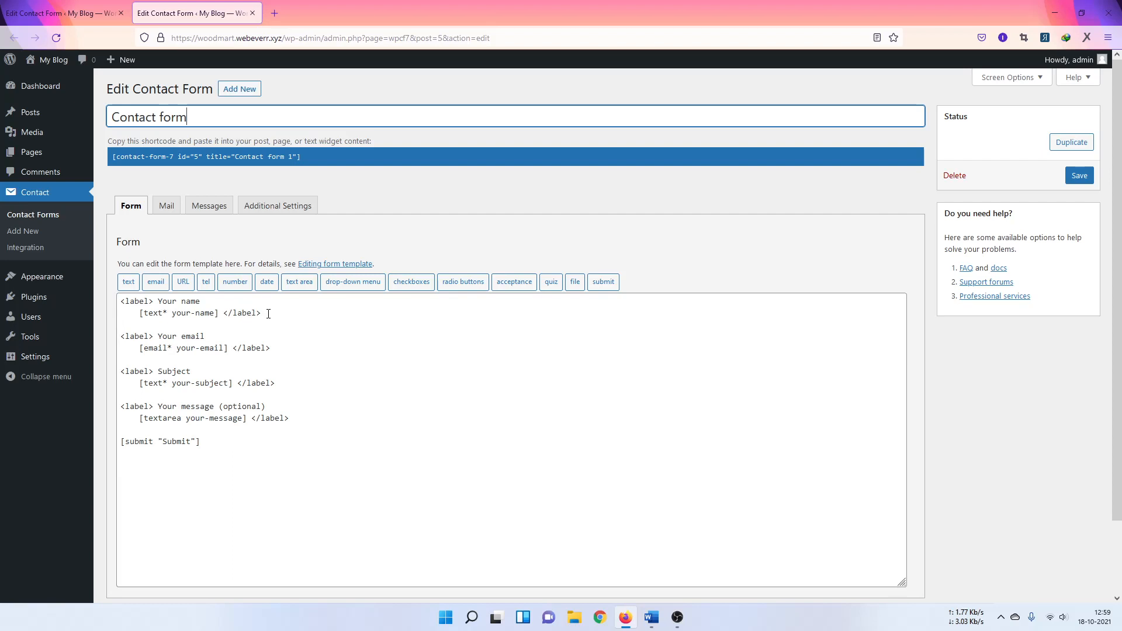
pyautogui.moveTo(269, 314); pyautogui.dragTo(121, 302)
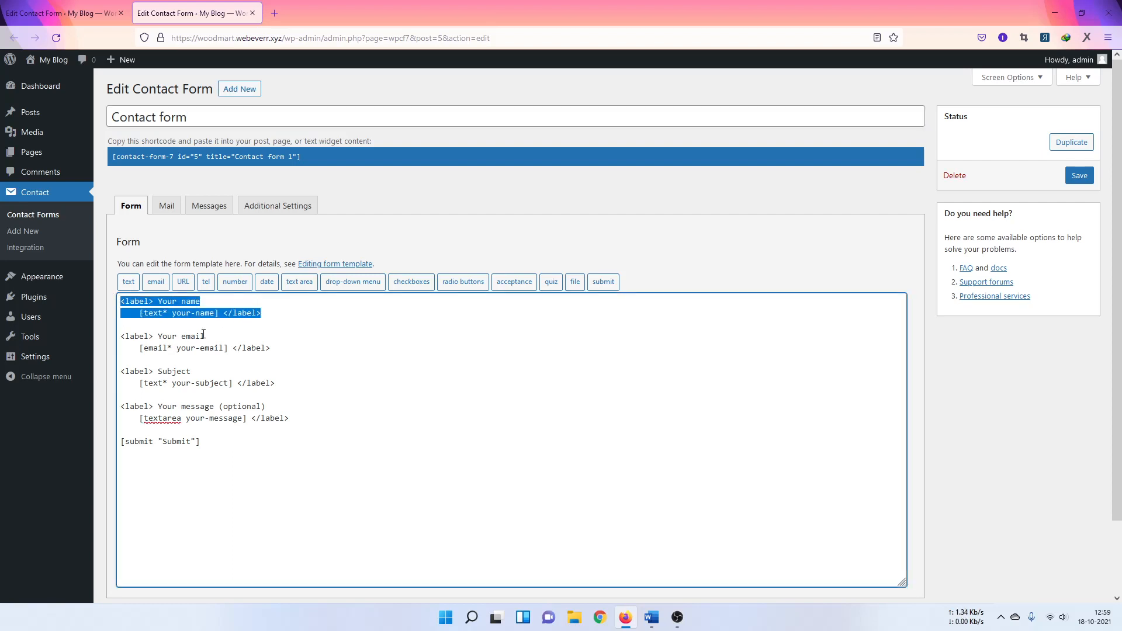
pyautogui.click(266, 313)
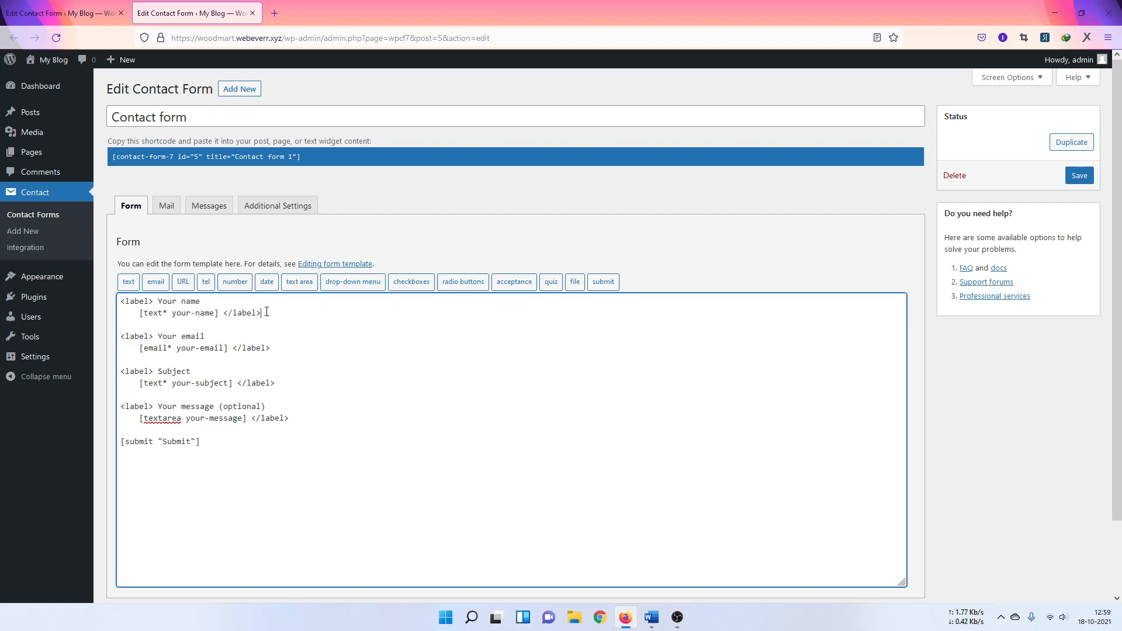
pyautogui.press('Return')
pyautogui.press('Return')
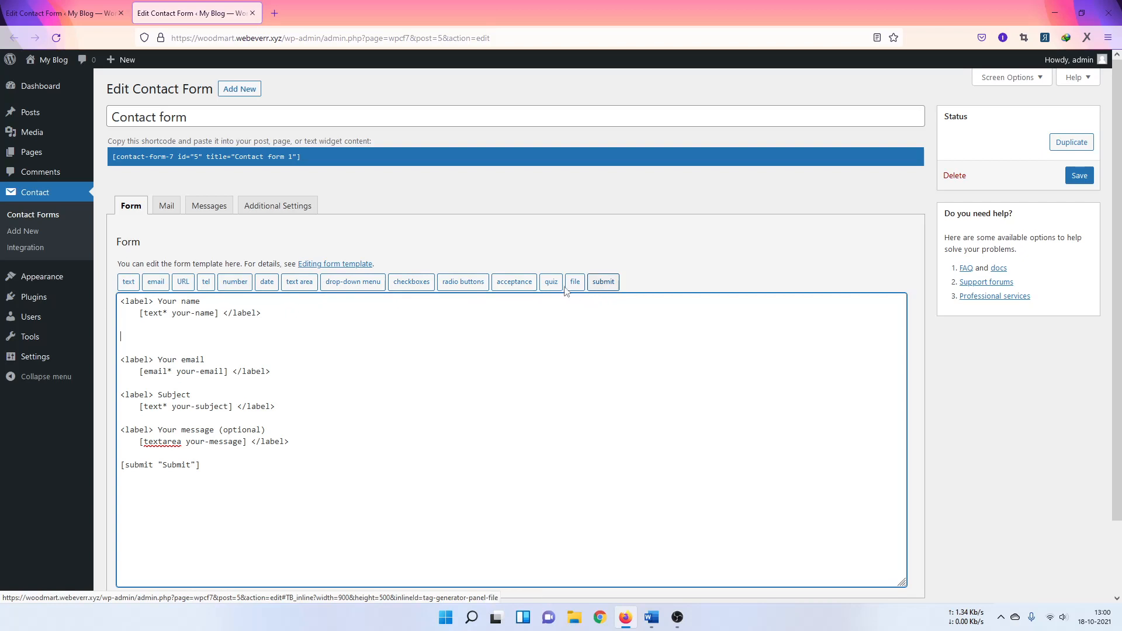
# Step: Start a new text field tag and name it 'name'
pyautogui.click(128, 283)
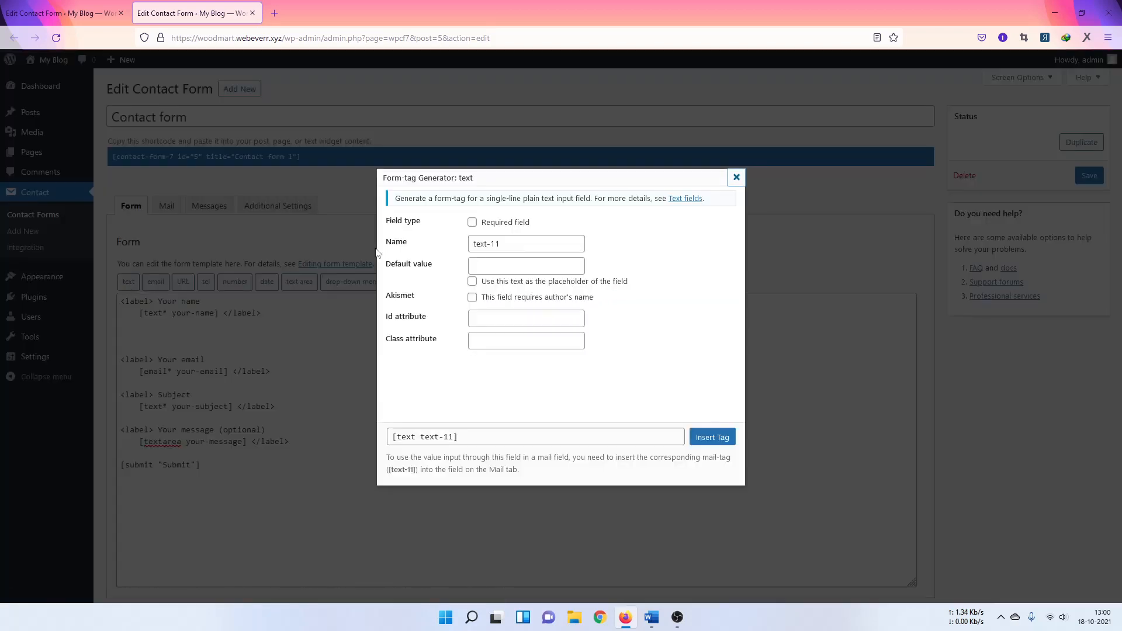
pyautogui.click(503, 245)
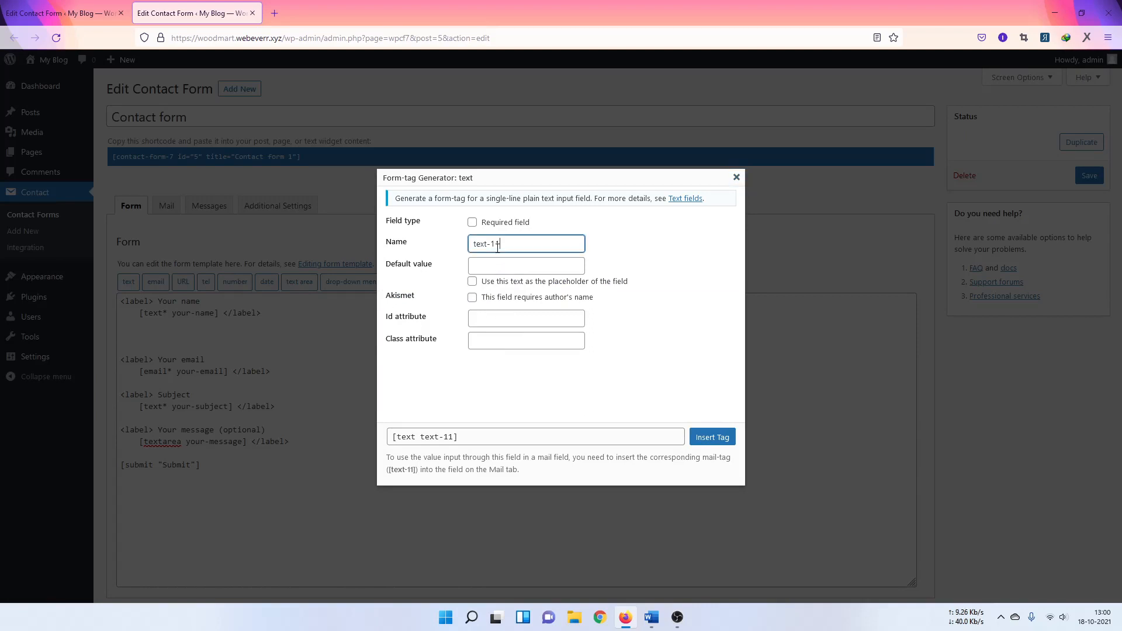
pyautogui.moveTo(490, 249); pyautogui.dragTo(513, 246)
pyautogui.hotkey('ctrl', 'a')
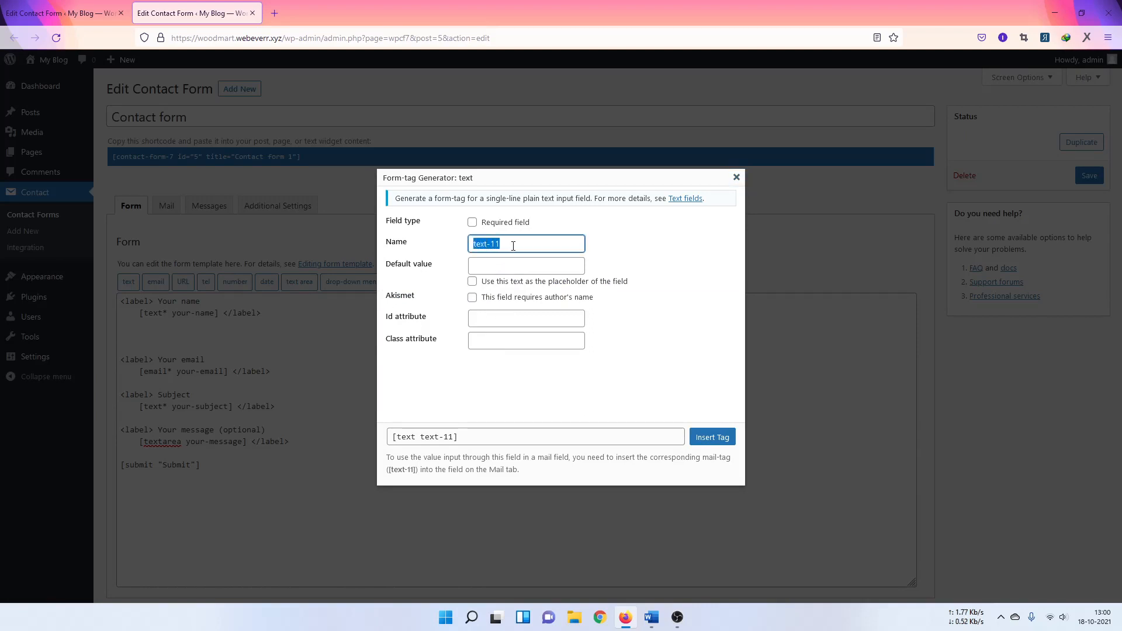
pyautogui.press('BackSpace')
pyautogui.write('name')
# Step: Make the name field required with placeholder 'Name' and insert it below Your name
pyautogui.click(618, 283)
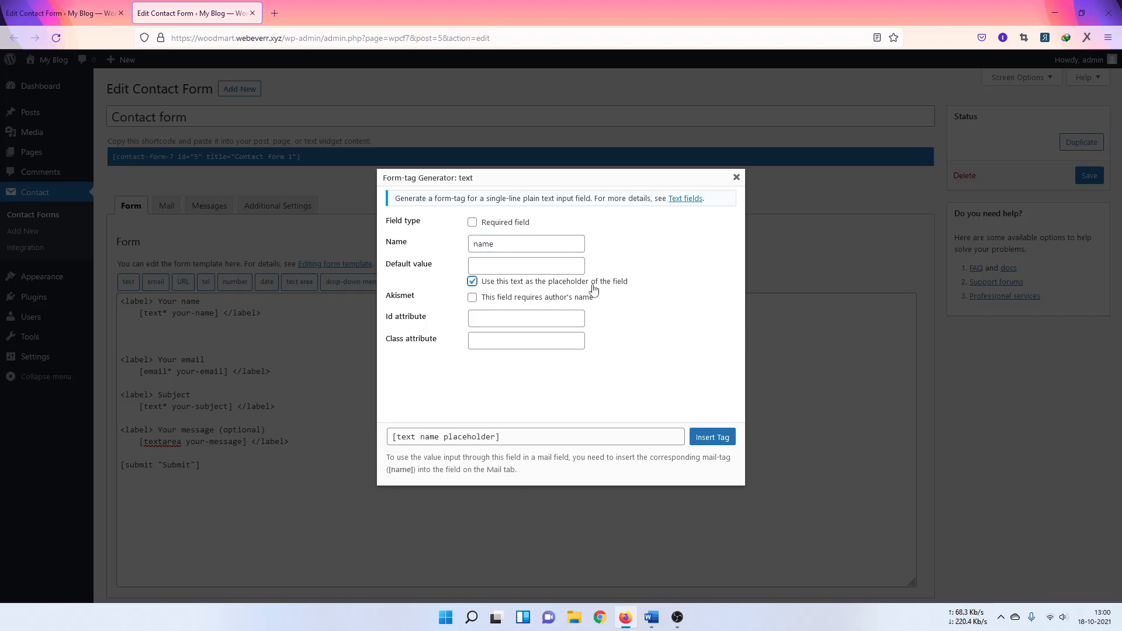
pyautogui.click(592, 282)
pyautogui.click(472, 223)
pyautogui.click(503, 264)
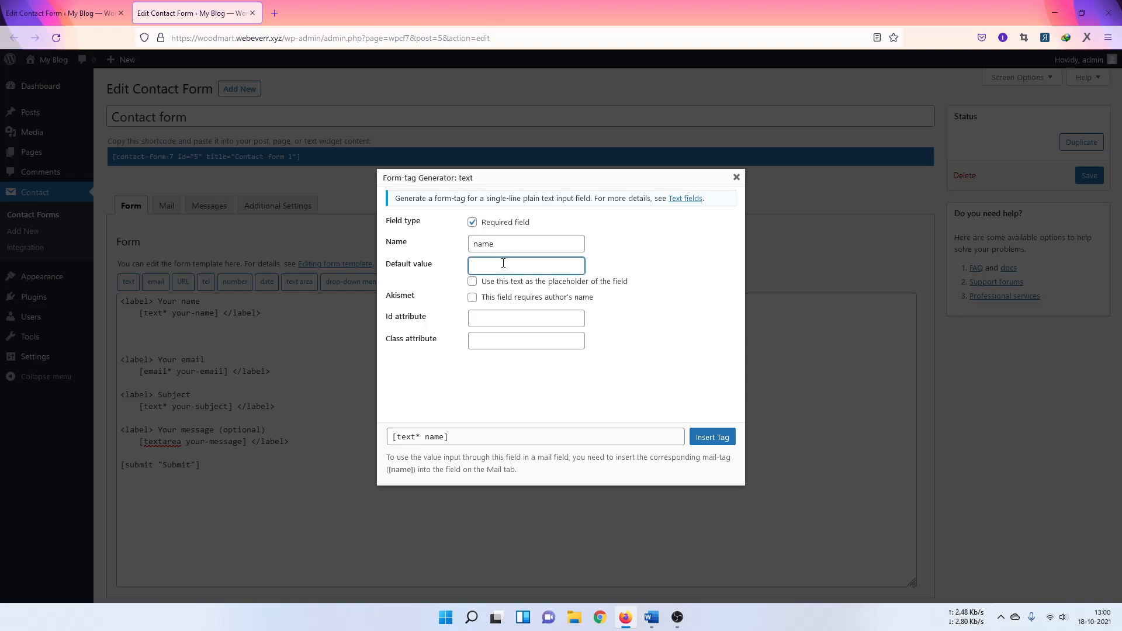
pyautogui.write('Name')
pyautogui.click(472, 281)
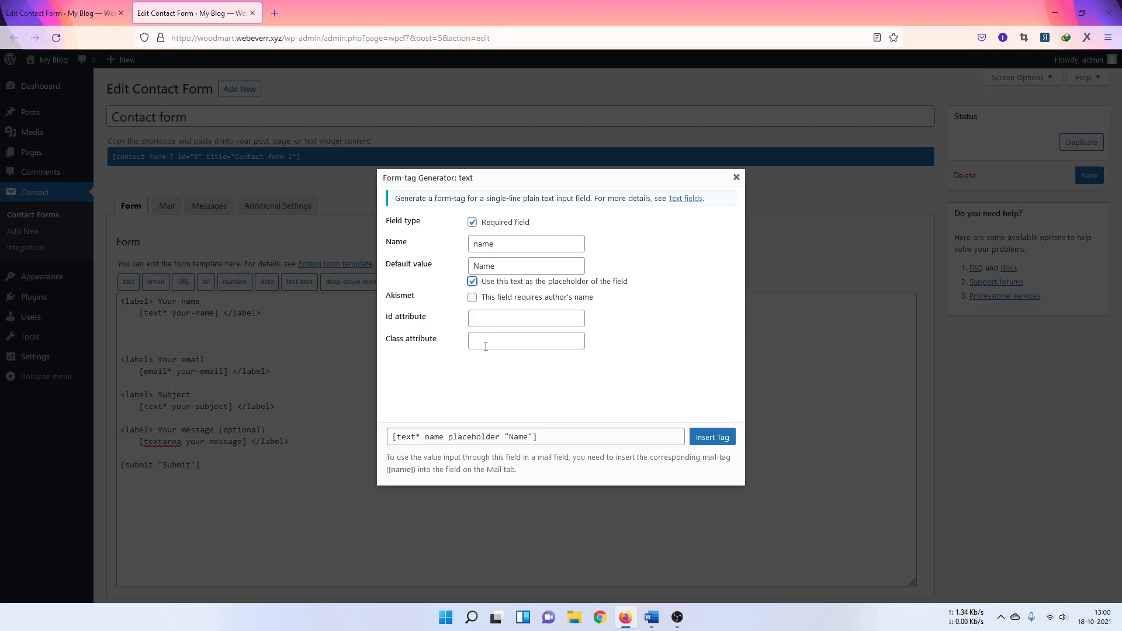
pyautogui.click(487, 374)
pyautogui.click(712, 437)
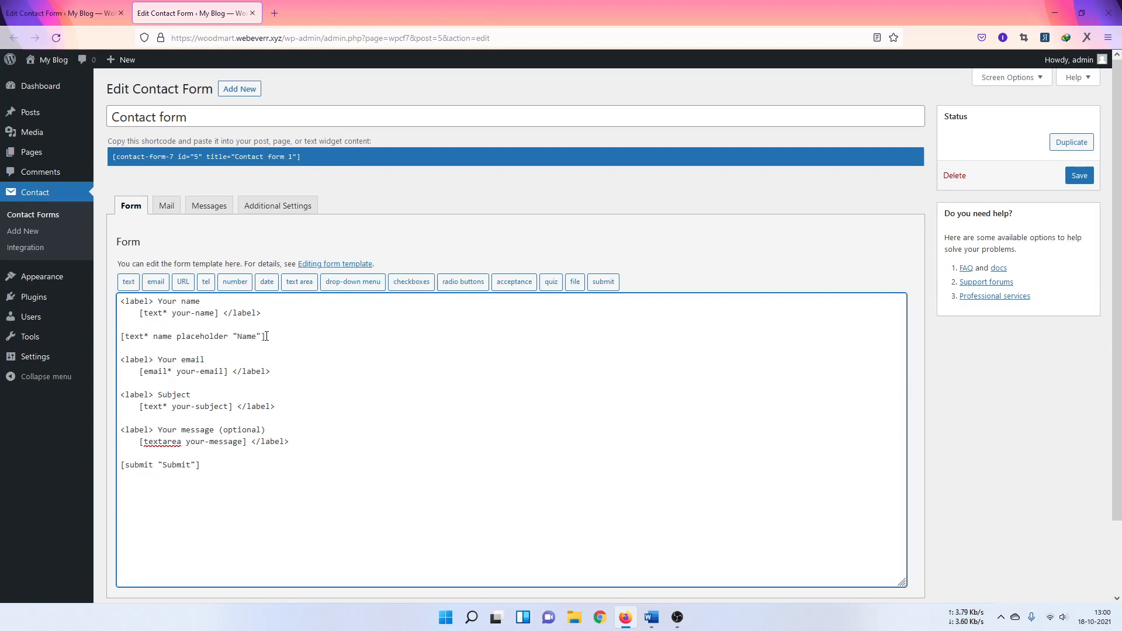
# Step: Delete the old Your name label and field block, leaving the new name tag first
pyautogui.moveTo(273, 336); pyautogui.dragTo(120, 337)
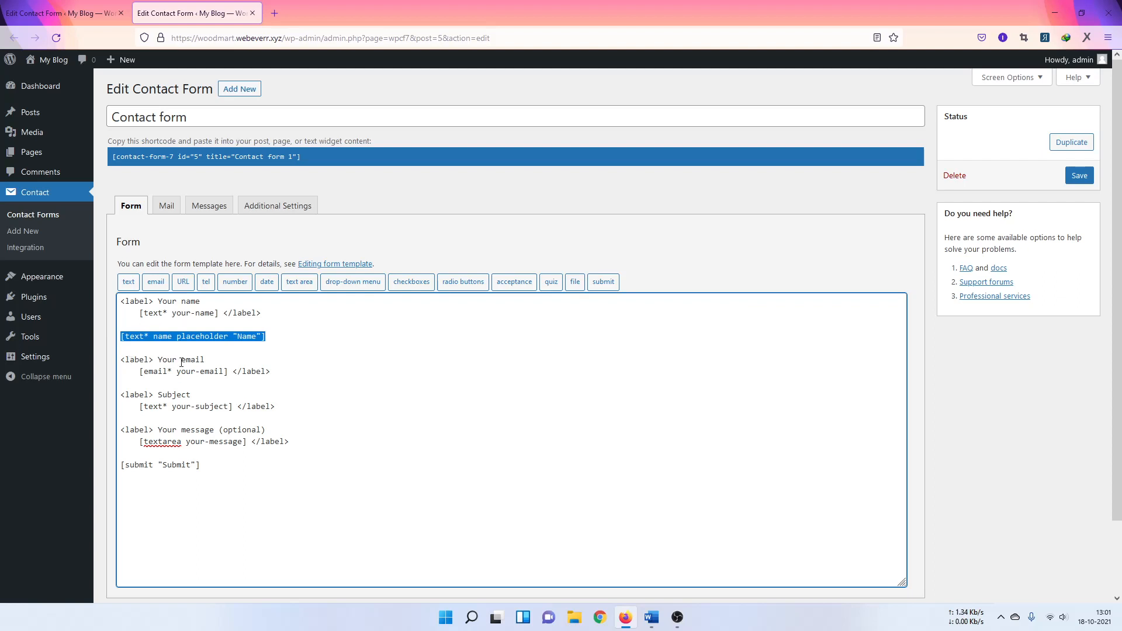
pyautogui.click(133, 324)
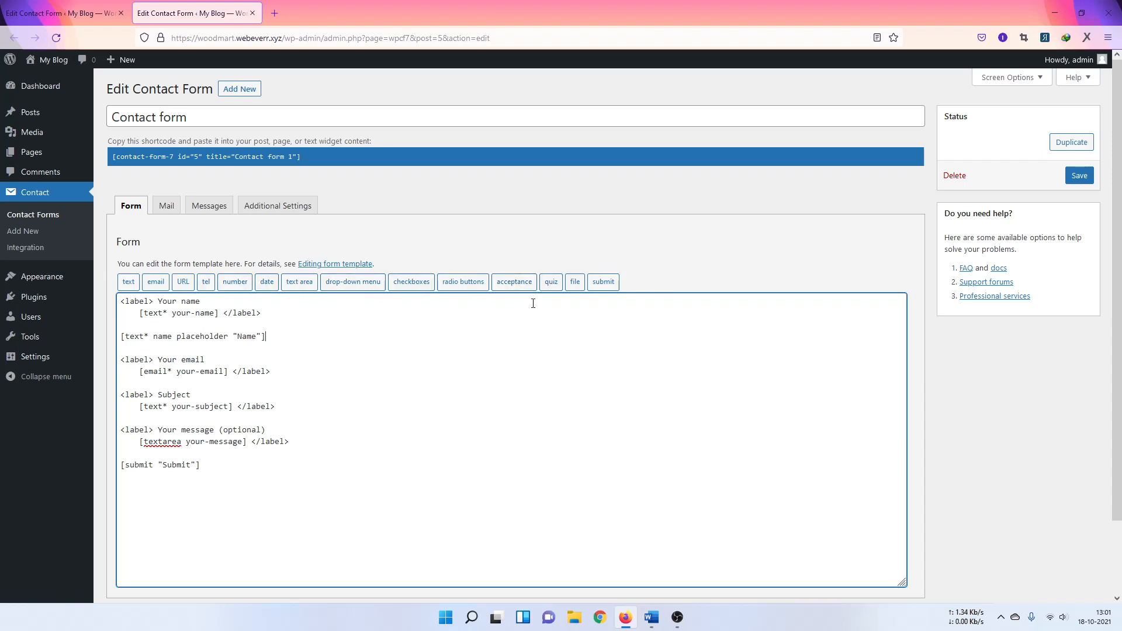
pyautogui.click(376, 333)
pyautogui.moveTo(121, 301); pyautogui.dragTo(257, 307)
pyautogui.click(227, 314)
pyautogui.moveTo(201, 301); pyautogui.dragTo(125, 303)
pyautogui.click(134, 304)
pyautogui.click(125, 304)
pyautogui.moveTo(121, 303); pyautogui.dragTo(124, 304)
pyautogui.click(135, 303)
pyautogui.moveTo(158, 303); pyautogui.dragTo(231, 314)
pyautogui.moveTo(261, 314); pyautogui.dragTo(110, 303)
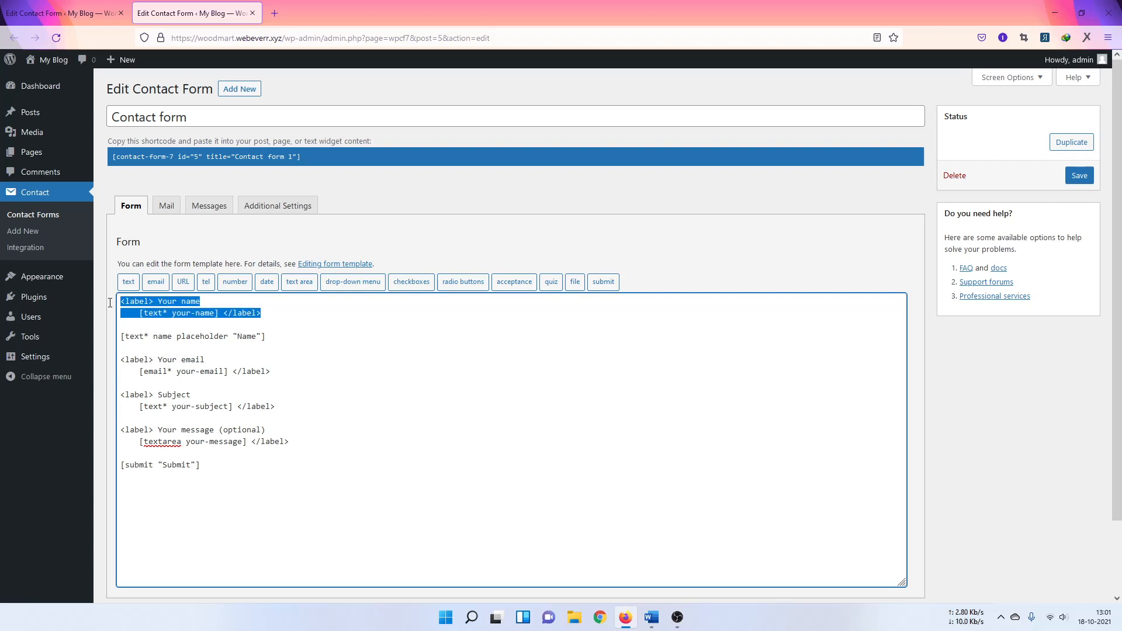
pyautogui.click(213, 305)
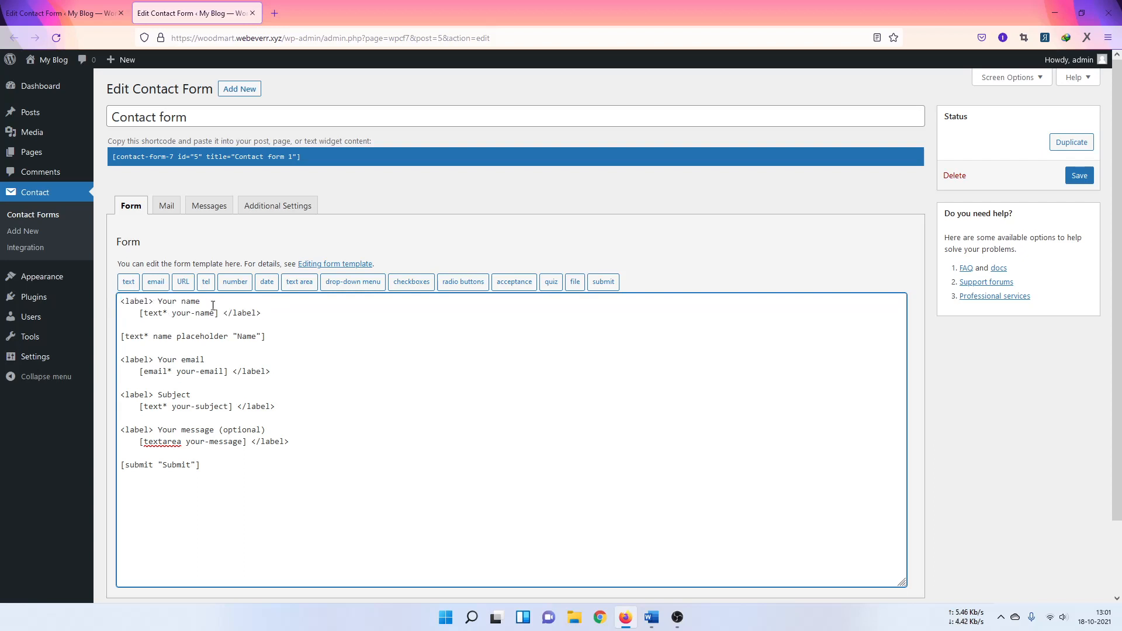
pyautogui.moveTo(261, 313); pyautogui.dragTo(99, 303)
pyautogui.click(149, 313)
pyautogui.moveTo(127, 323); pyautogui.dragTo(119, 297)
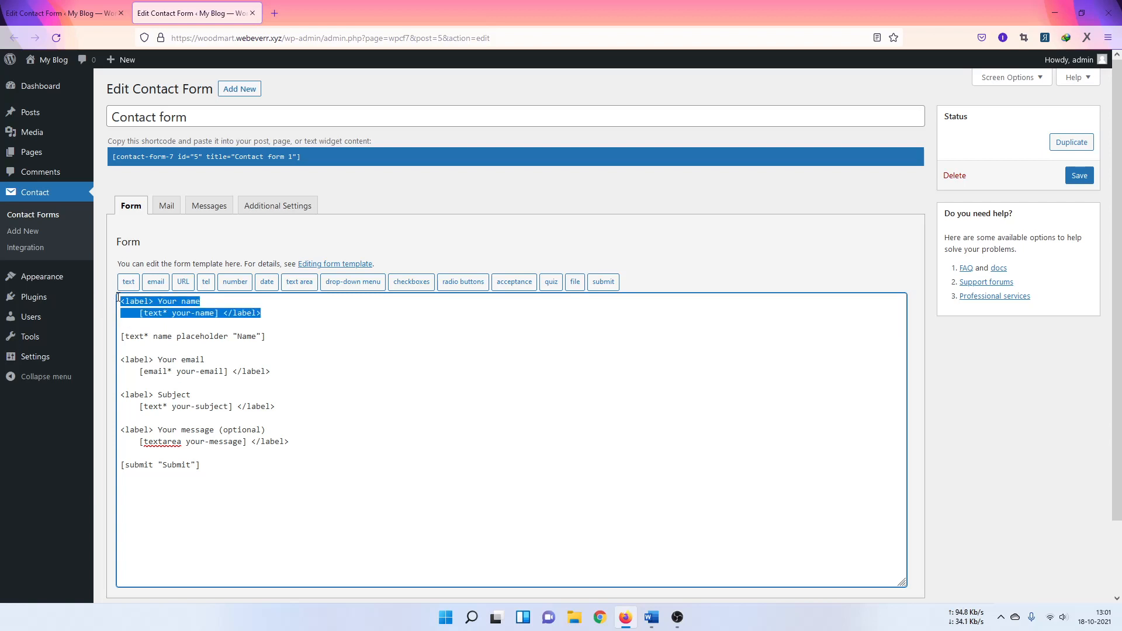
pyautogui.press('BackSpace')
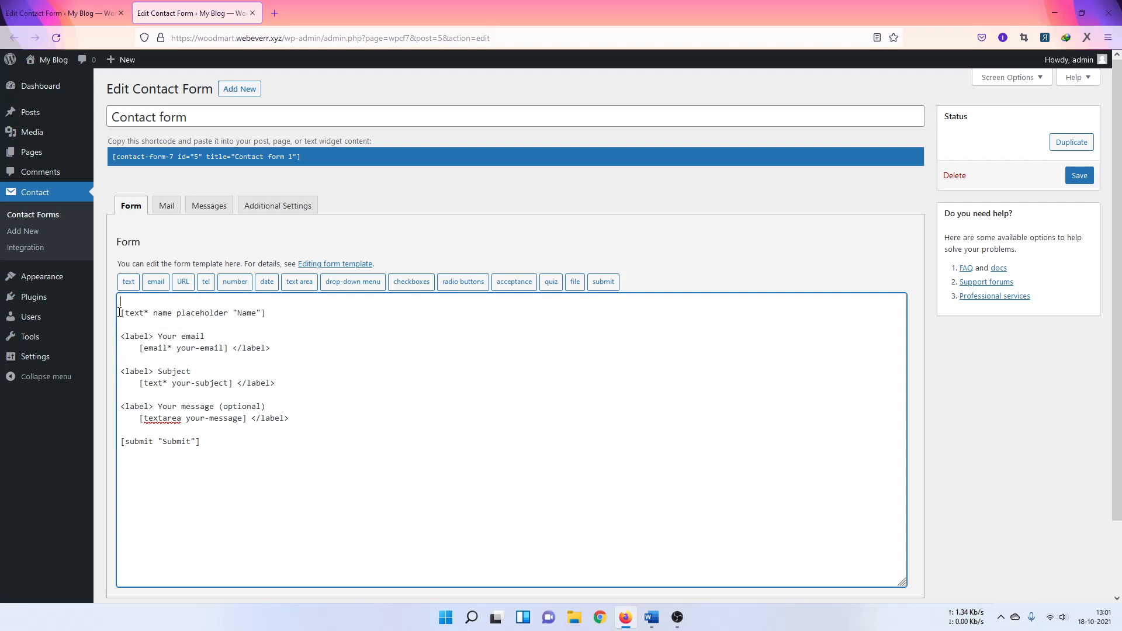
pyautogui.press('Delete')
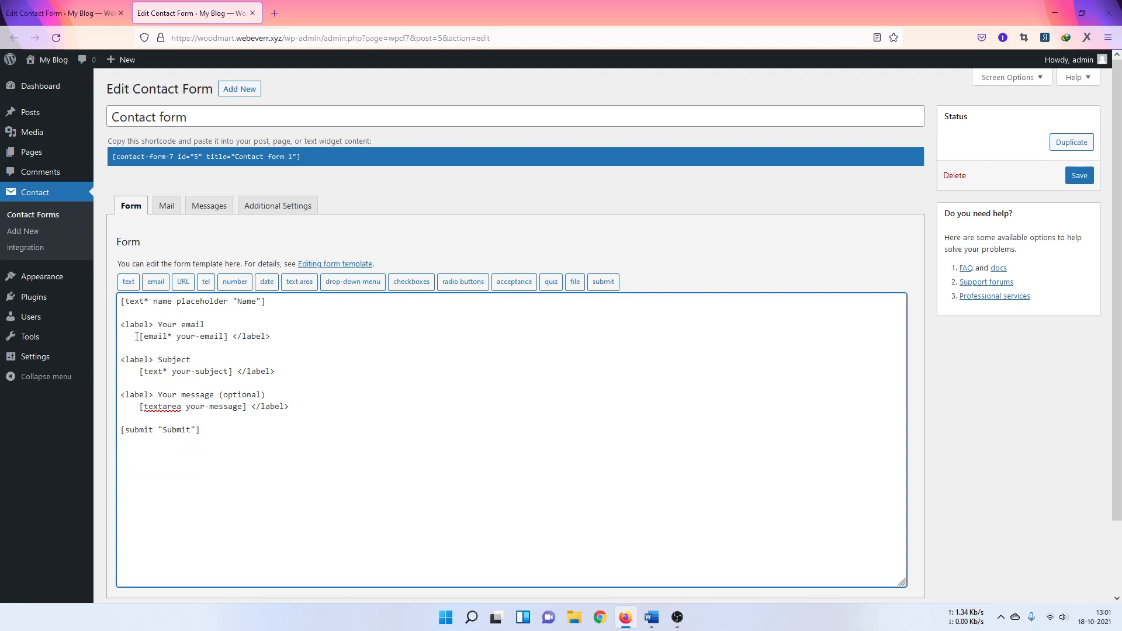
# Step: Delete the old Your email label and email field line from the template
pyautogui.moveTo(139, 336); pyautogui.dragTo(100, 321)
pyautogui.press('BackSpace')
pyautogui.press('BackSpace')
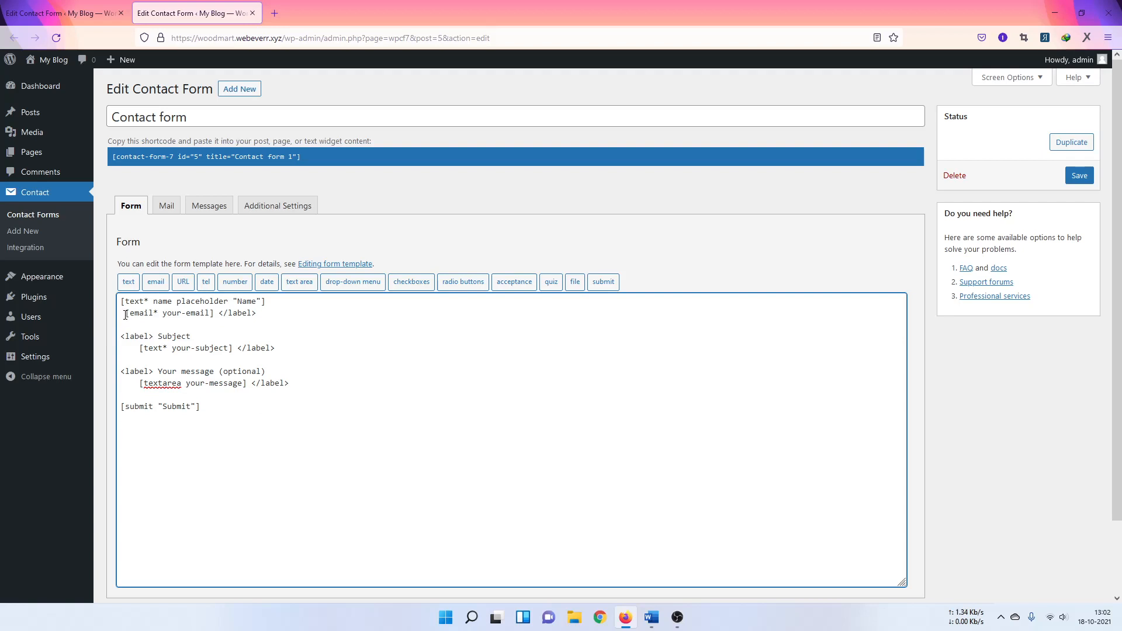
pyautogui.press('BackSpace')
pyautogui.moveTo(210, 314); pyautogui.dragTo(310, 318)
pyautogui.press('BackSpace')
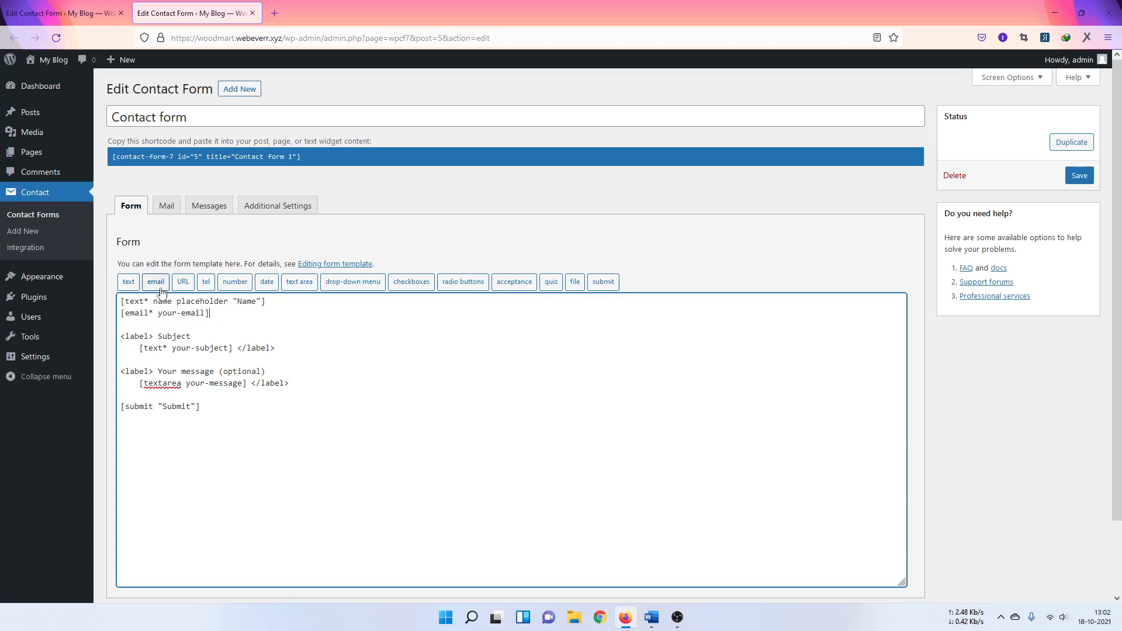
pyautogui.moveTo(209, 314); pyautogui.dragTo(120, 316)
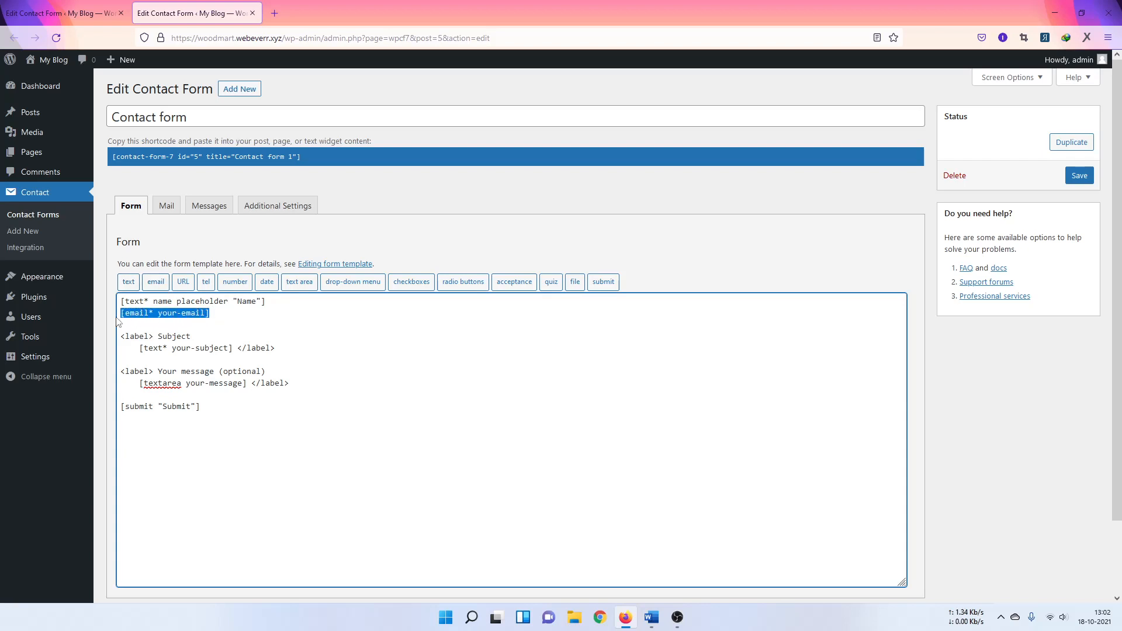
pyautogui.press('BackSpace')
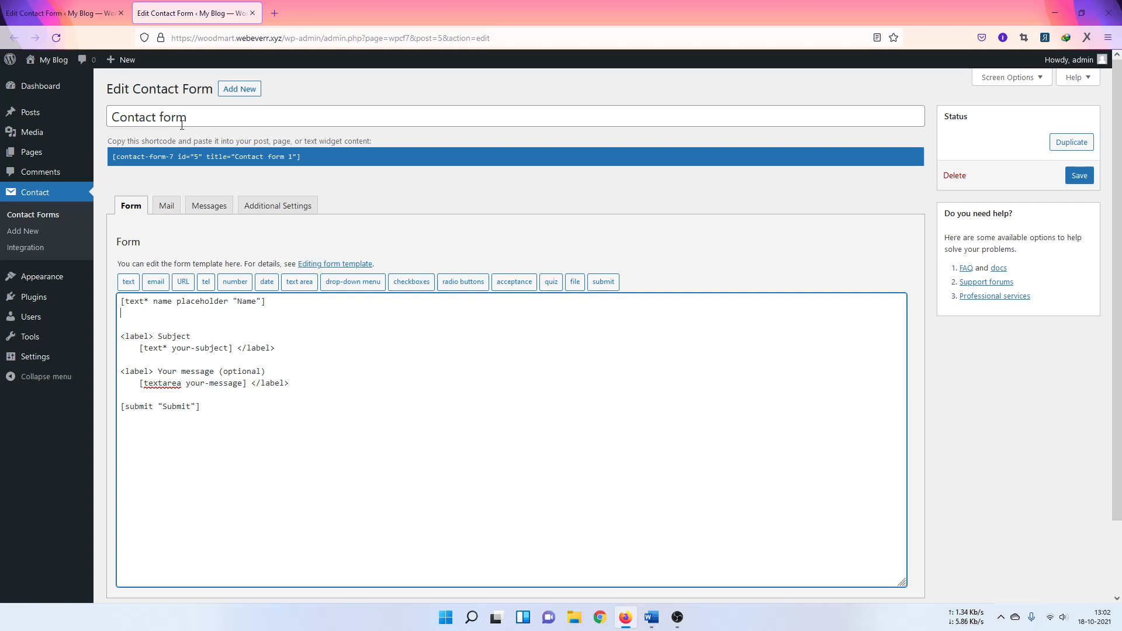
pyautogui.click(197, 117)
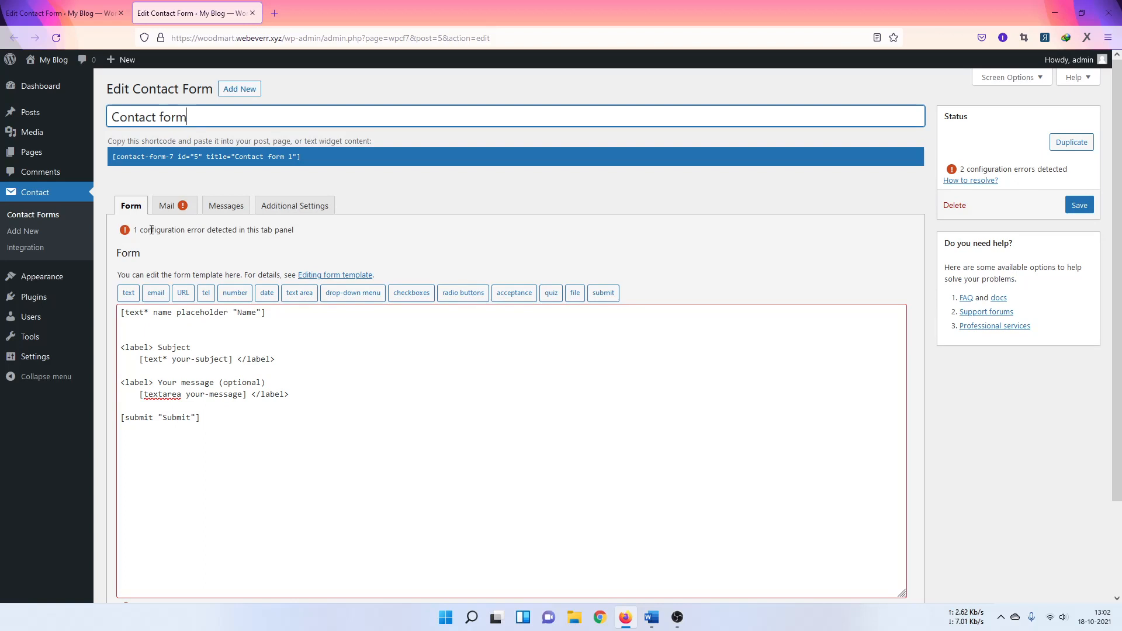
# Step: Insert a required email tag named 'email' with placeholder 'Enter your mail' on line two
pyautogui.click(158, 329)
pyautogui.click(156, 292)
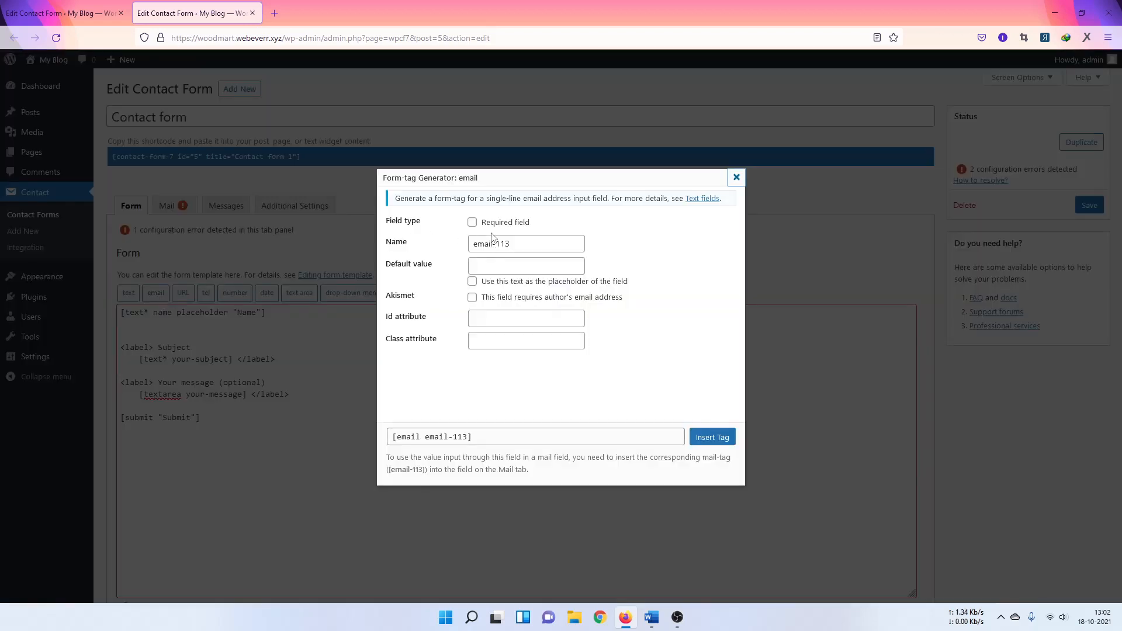
pyautogui.click(472, 222)
pyautogui.moveTo(494, 245); pyautogui.dragTo(613, 259)
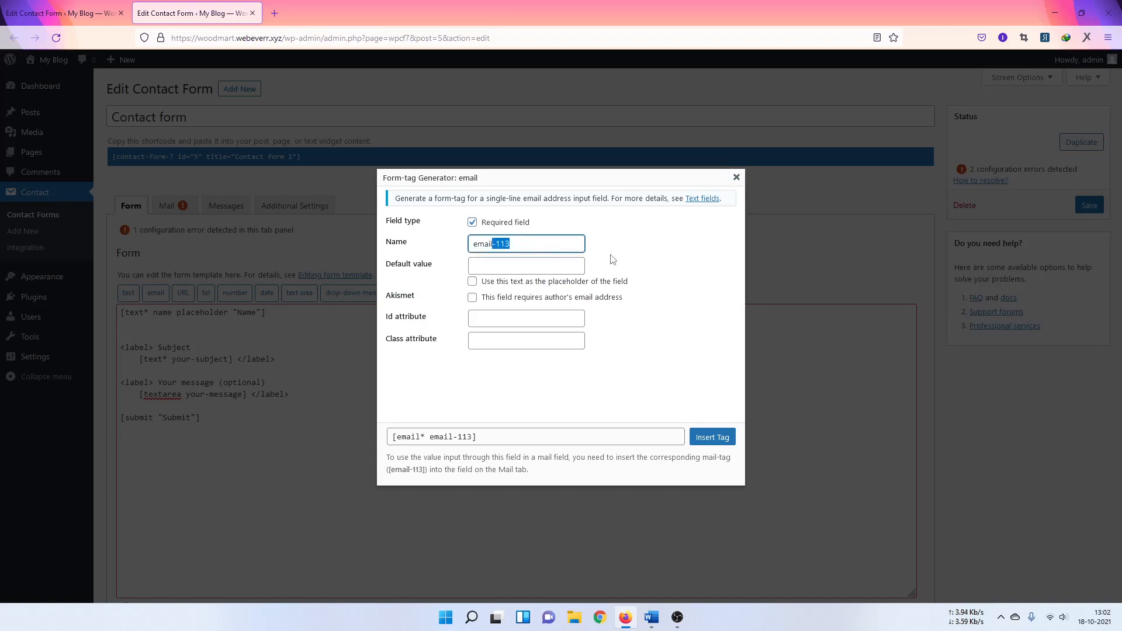
pyautogui.press('BackSpace')
pyautogui.click(490, 267)
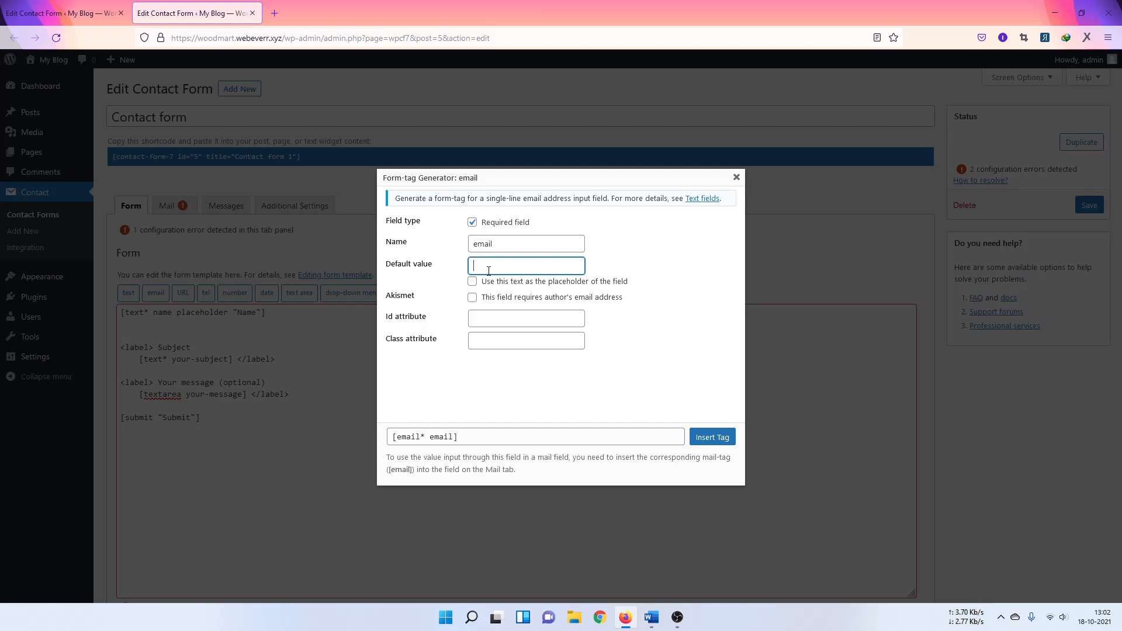
pyautogui.write('Entermyour mail')
pyautogui.click(490, 284)
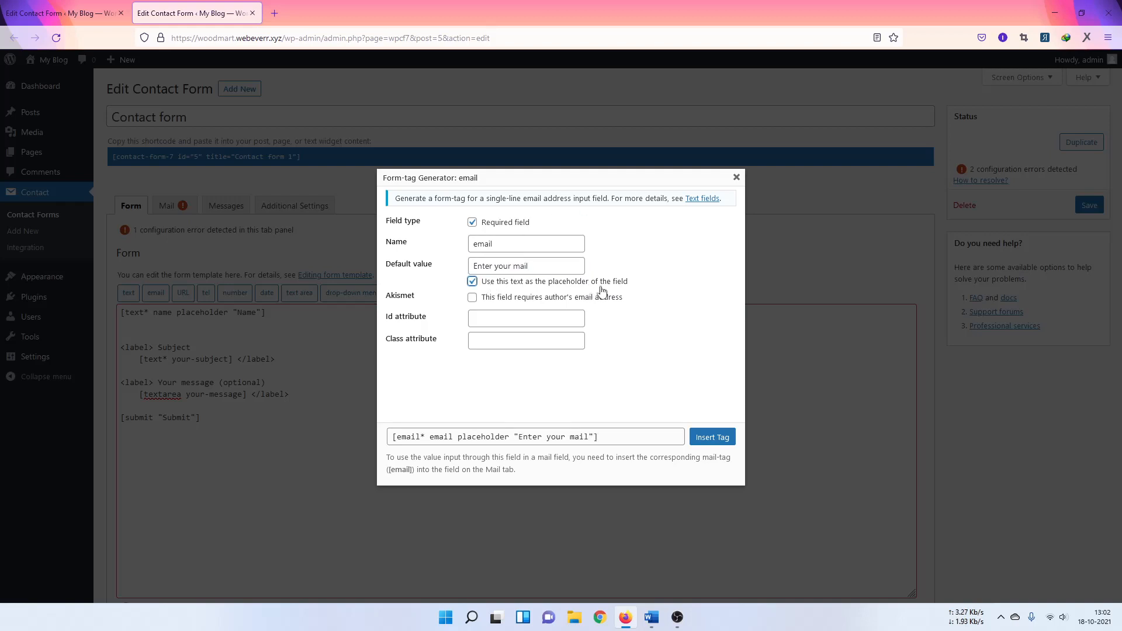
pyautogui.click(711, 438)
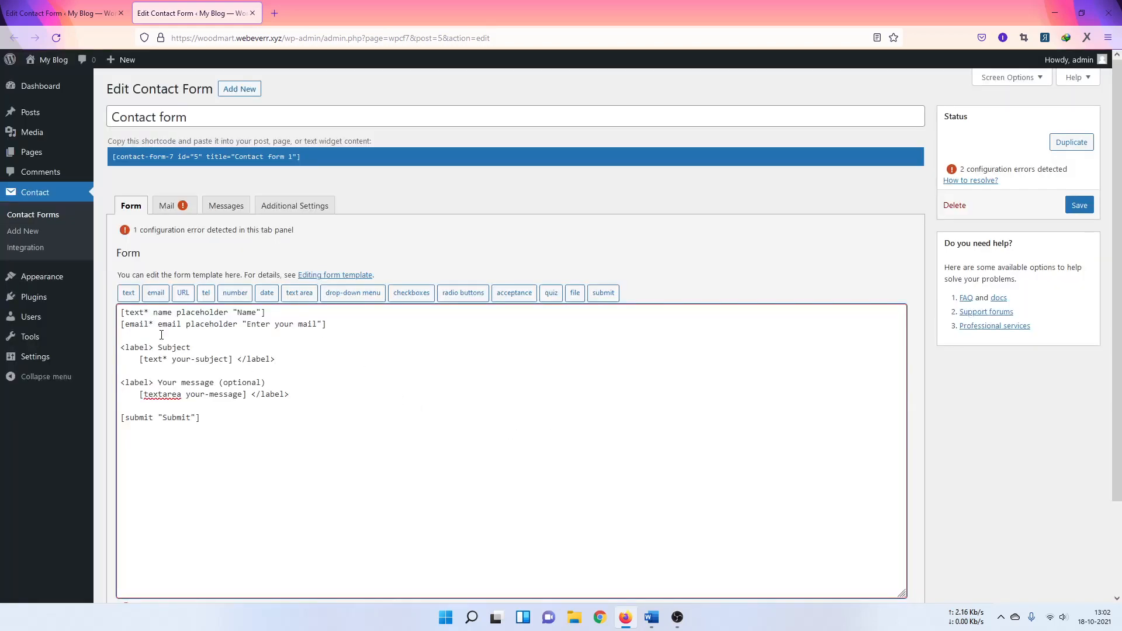
# Step: Insert a required url tag named 'url' with placeholder 'Website URL' on line three
pyautogui.click(131, 336)
pyautogui.click(180, 295)
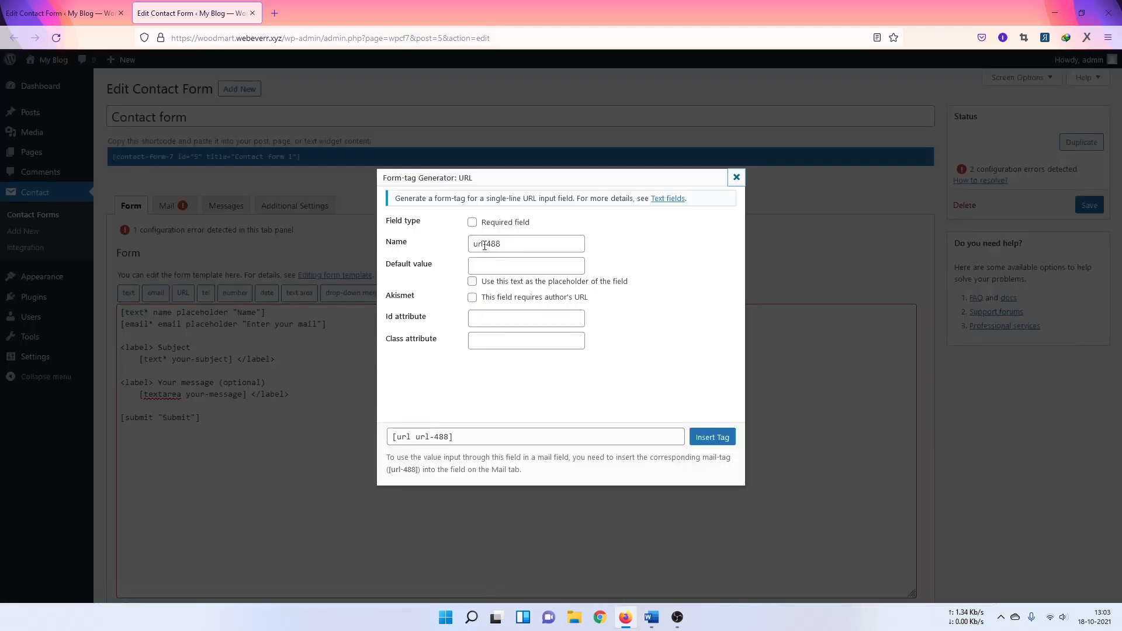
pyautogui.moveTo(485, 245); pyautogui.dragTo(519, 246)
pyautogui.press('BackSpace')
pyautogui.click(473, 222)
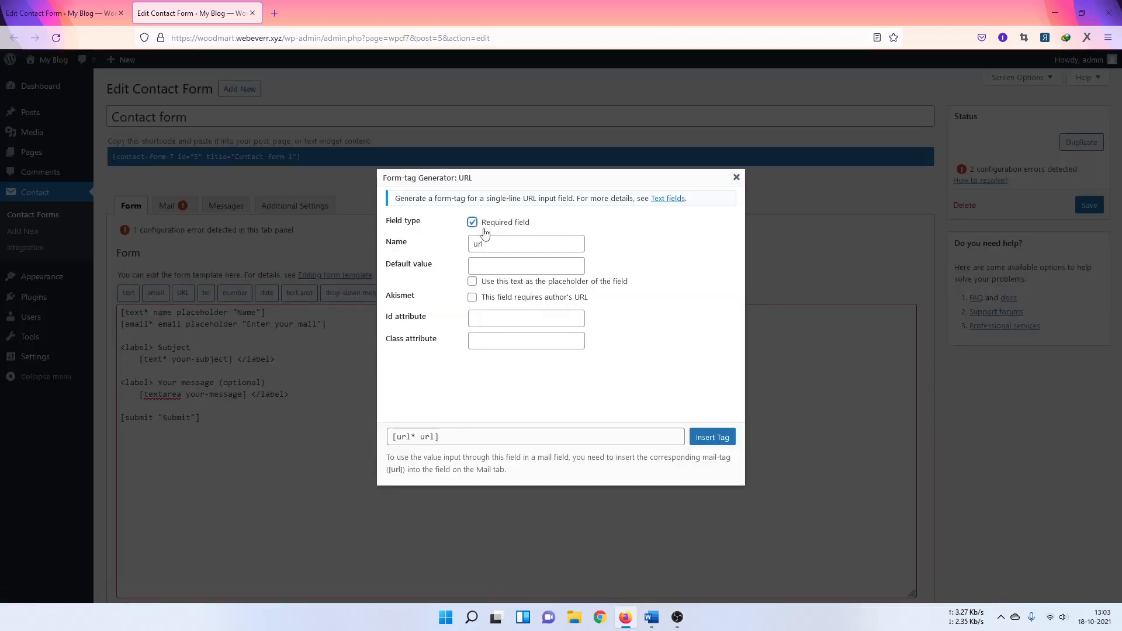
pyautogui.click(493, 266)
pyautogui.write('Website url')
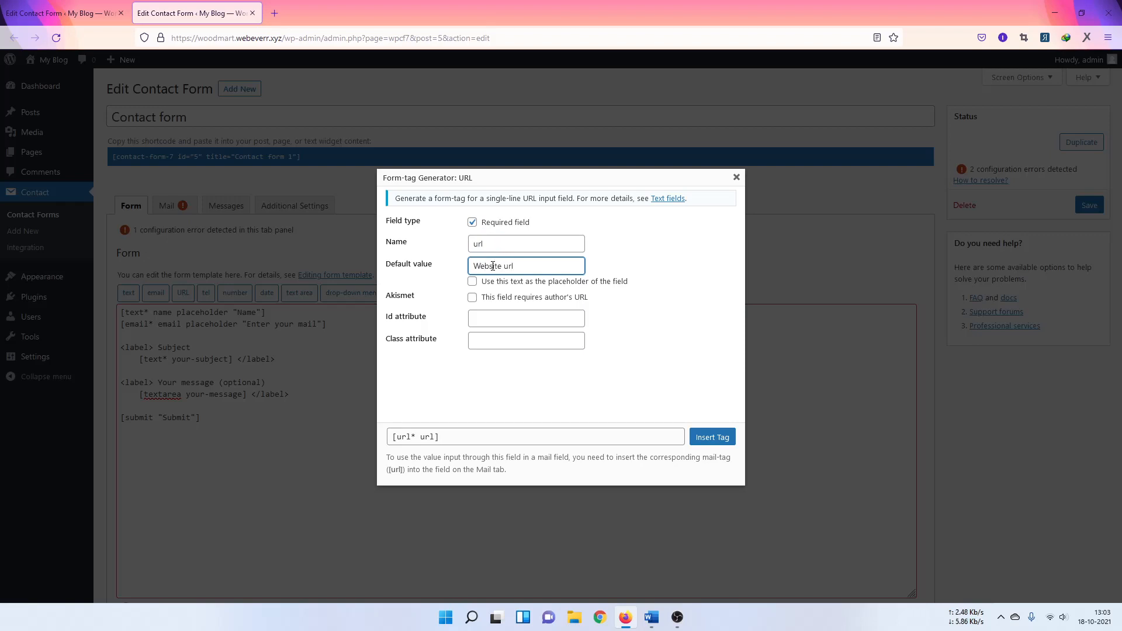
pyautogui.write('URL')
pyautogui.click(512, 282)
pyautogui.click(712, 439)
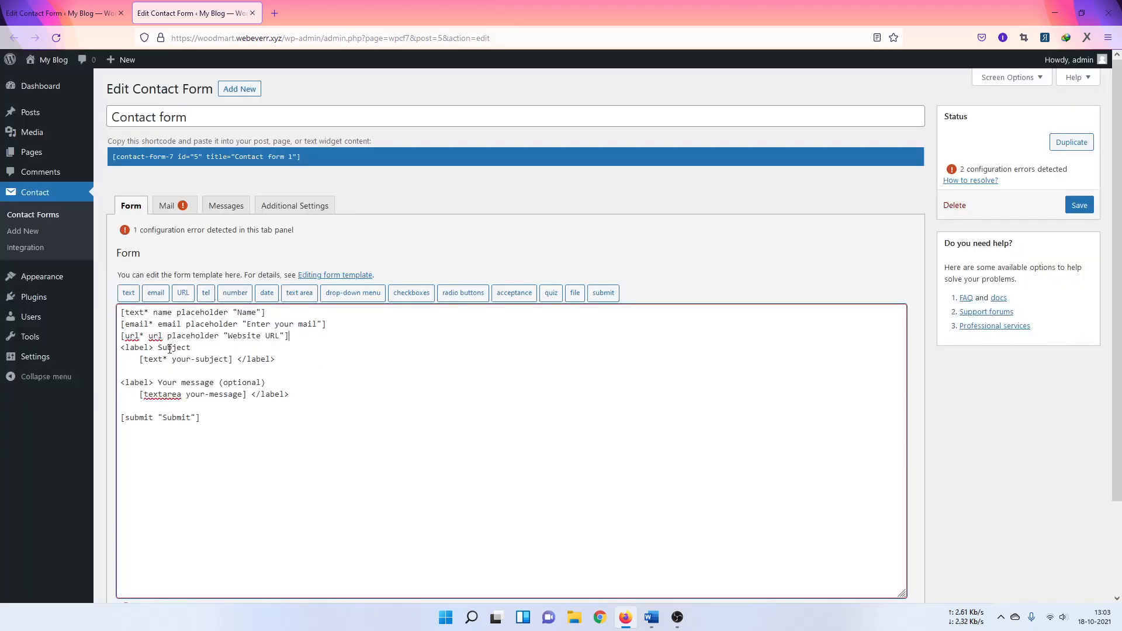
pyautogui.moveTo(122, 348); pyautogui.dragTo(288, 376)
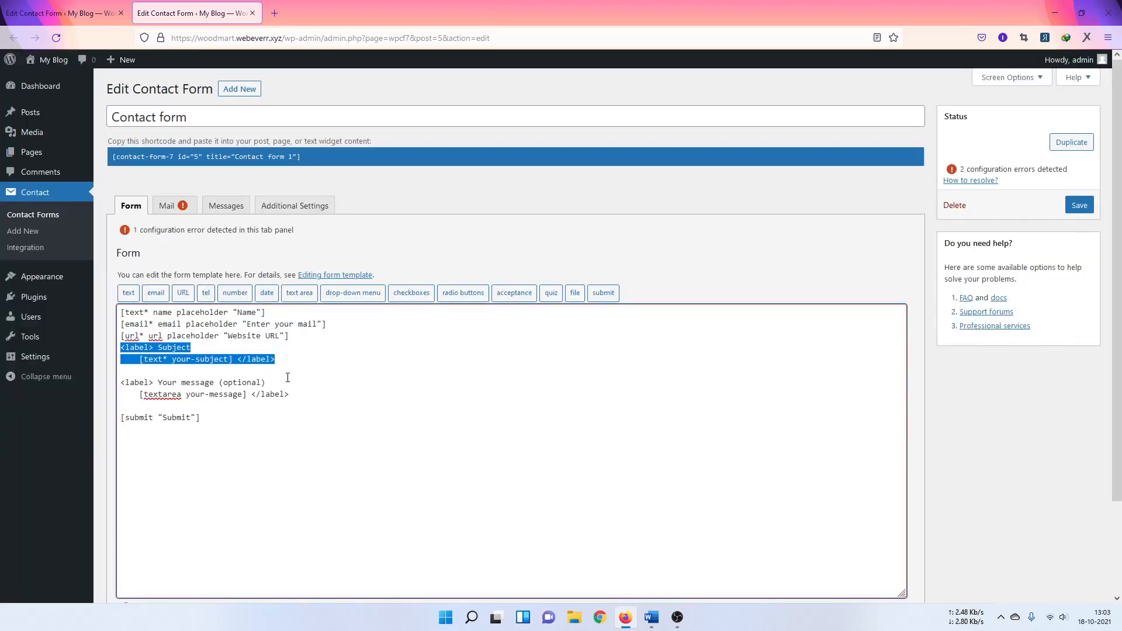
# Step: Delete the Subject lines and insert an optional tel tag named 'tel' with placeholder 'Phone No'
pyautogui.press('BackSpace')
pyautogui.click(205, 293)
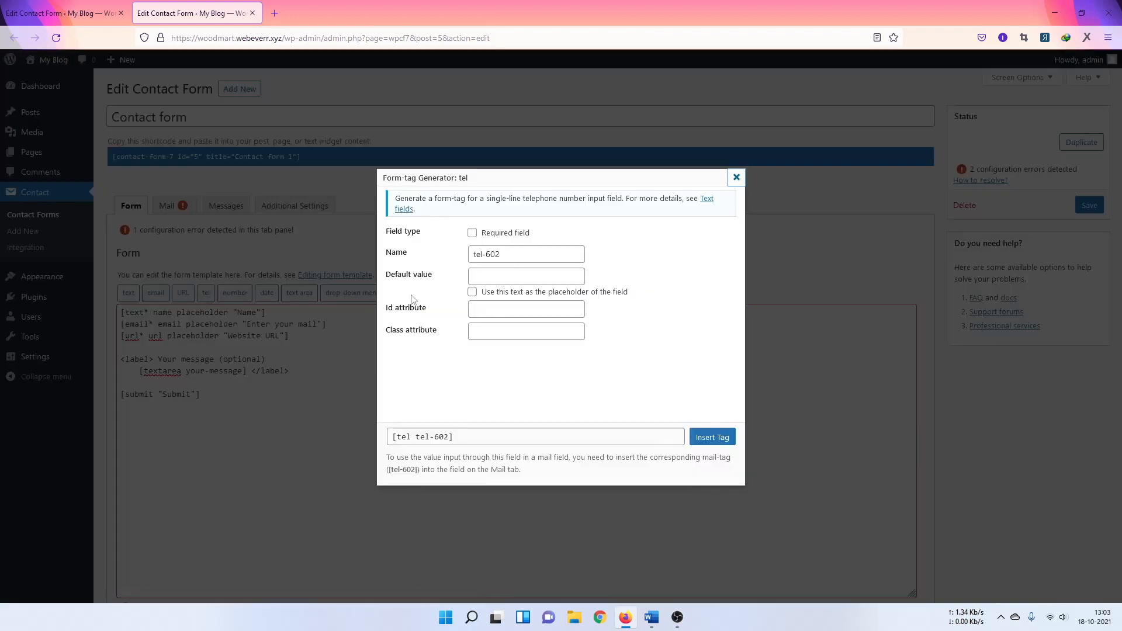
pyautogui.moveTo(483, 254); pyautogui.dragTo(503, 254)
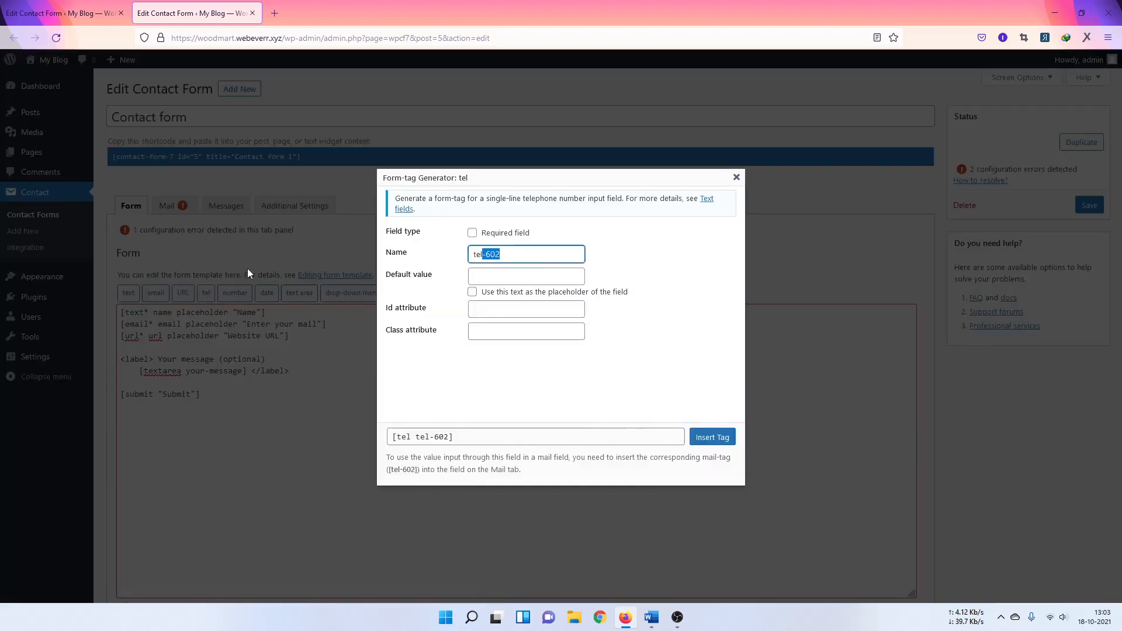
pyautogui.press('BackSpace')
pyautogui.click(471, 234)
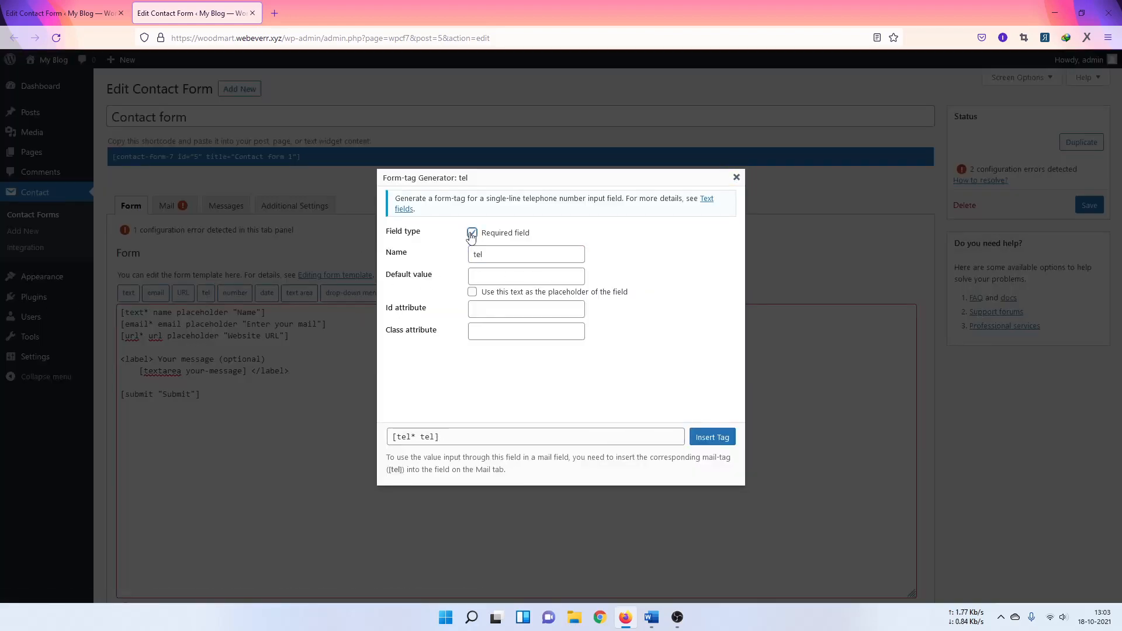
pyautogui.click(471, 233)
pyautogui.click(485, 275)
pyautogui.write('Phone No')
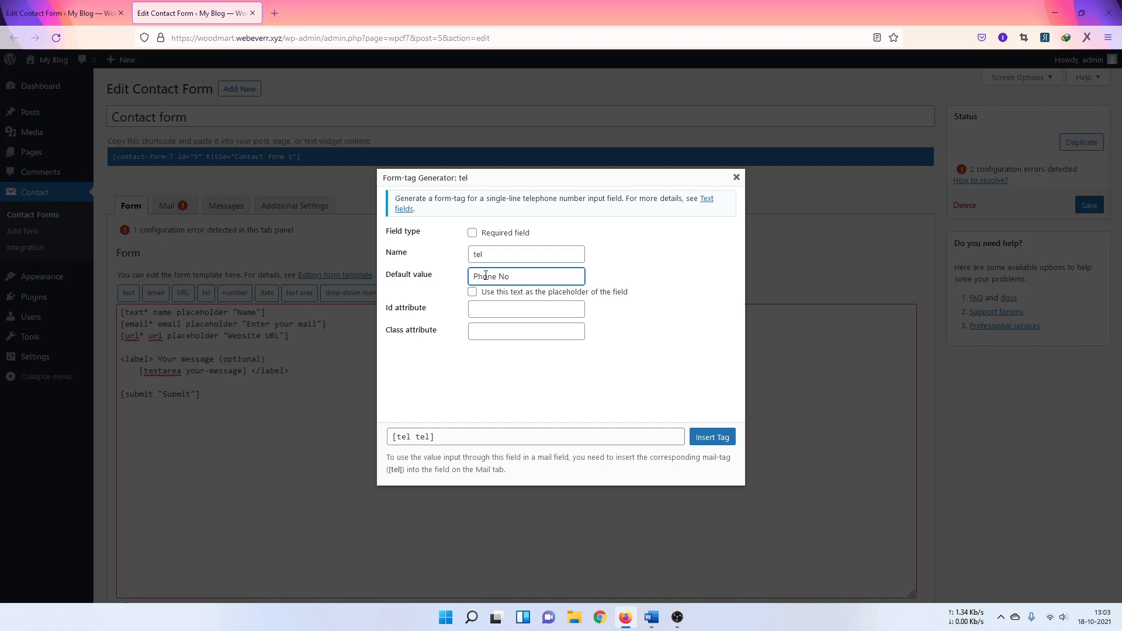
pyautogui.click(472, 292)
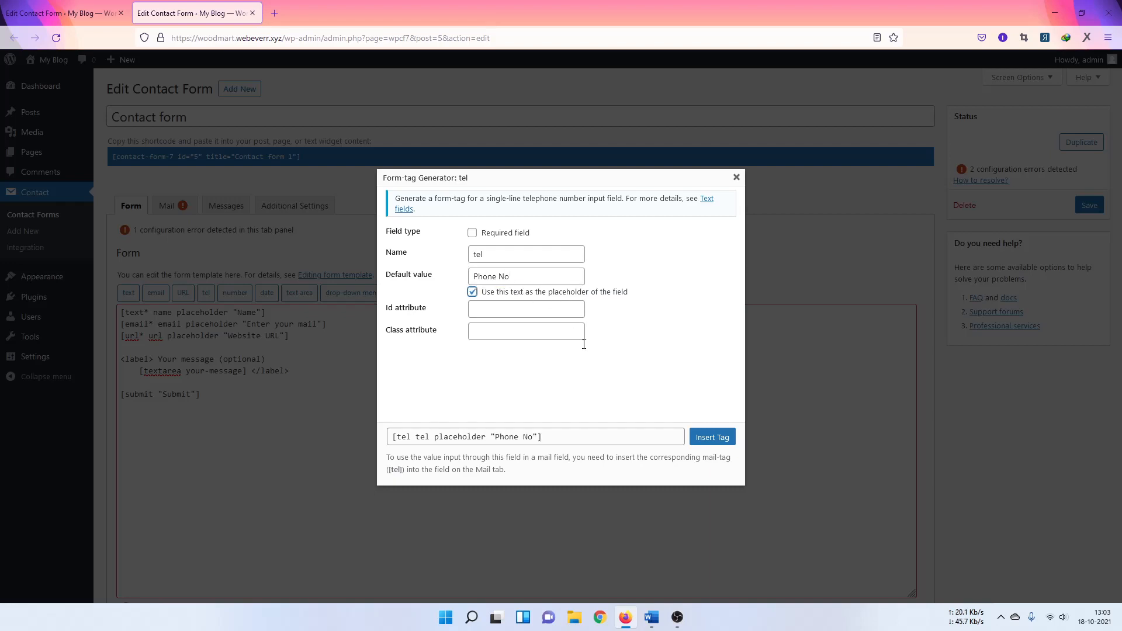
pyautogui.click(704, 439)
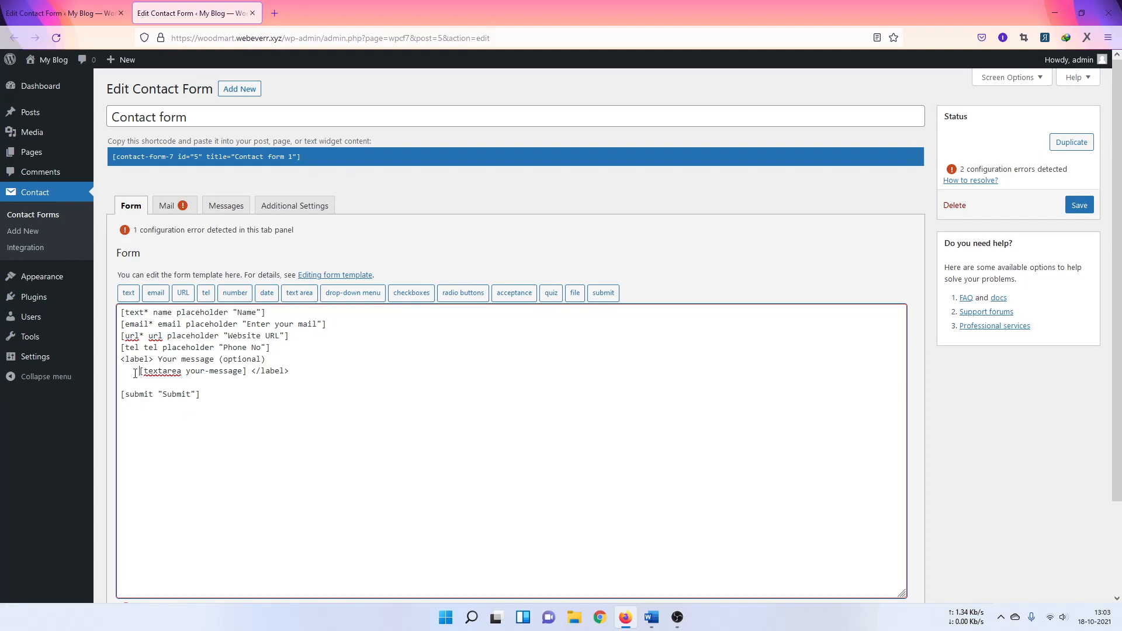
# Step: Strip the Your message label text so only the bare textarea your-message tag remains
pyautogui.moveTo(139, 372); pyautogui.dragTo(101, 360)
pyautogui.press('BackSpace')
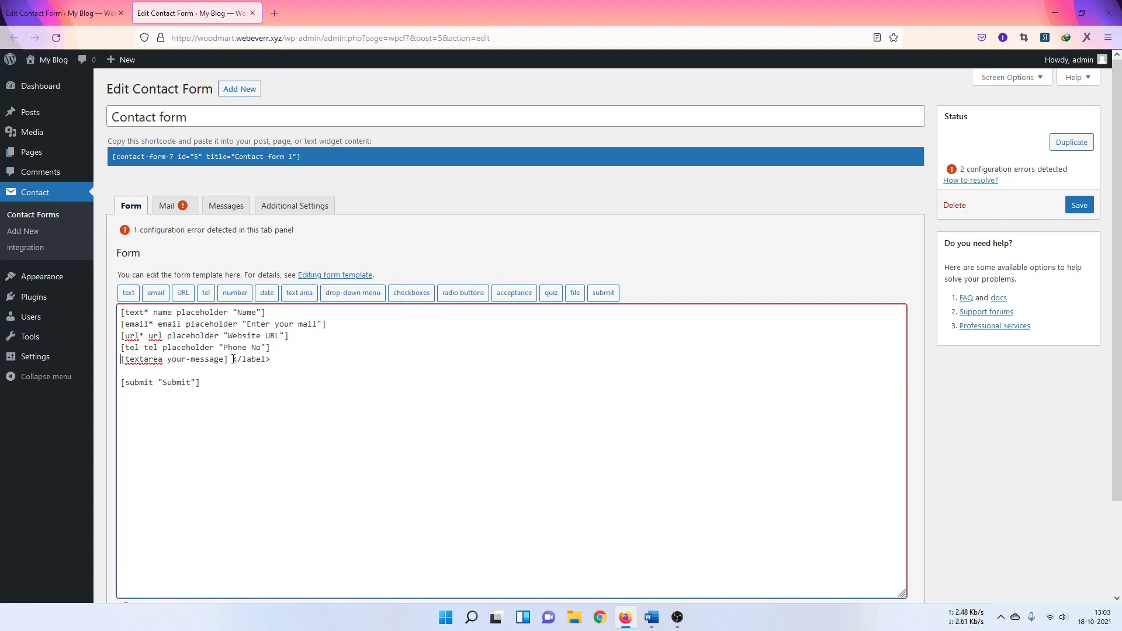
pyautogui.moveTo(229, 359); pyautogui.dragTo(272, 360)
pyautogui.press('BackSpace')
# Step: Generate a date tag named 'date' with placeholder 'Date' and insert it
pyautogui.click(267, 292)
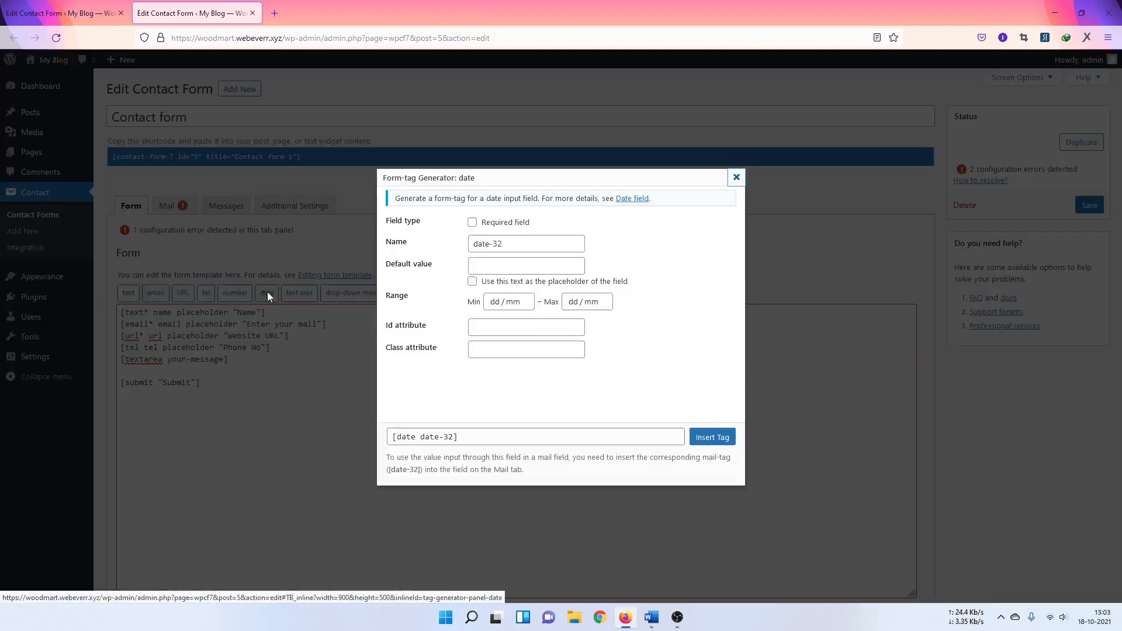
pyautogui.doubleClick(496, 244)
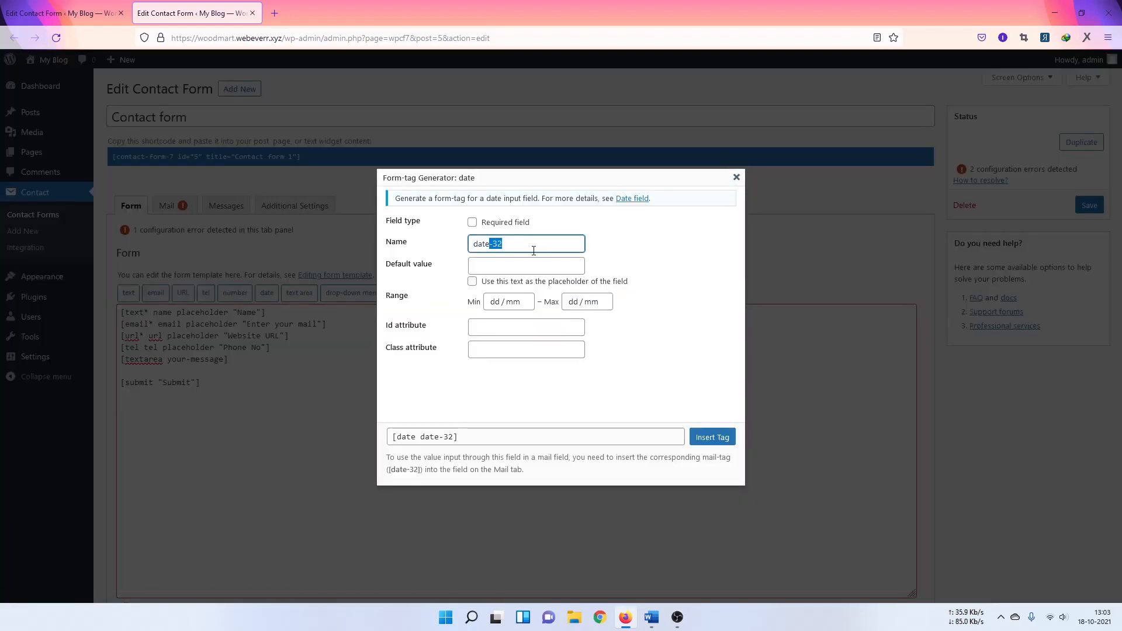
pyautogui.press('BackSpace')
pyautogui.press('BackSpace')
pyautogui.click(502, 271)
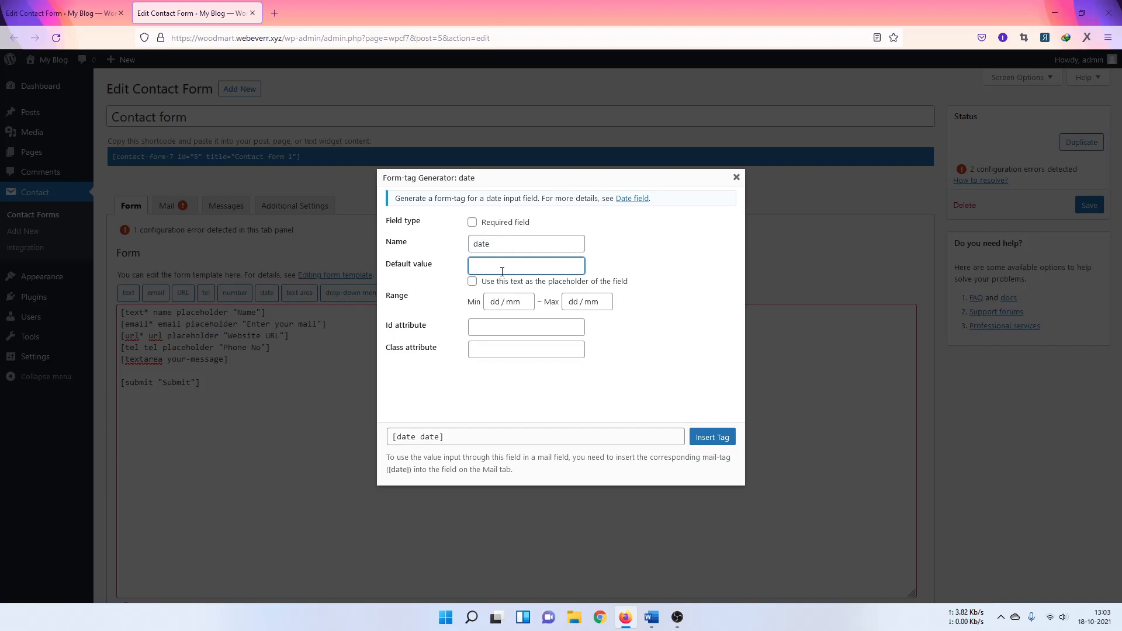
pyautogui.write('Delivery date')
pyautogui.moveTo(513, 266); pyautogui.dragTo(550, 268)
pyautogui.hotkey('alt', 'Tab')
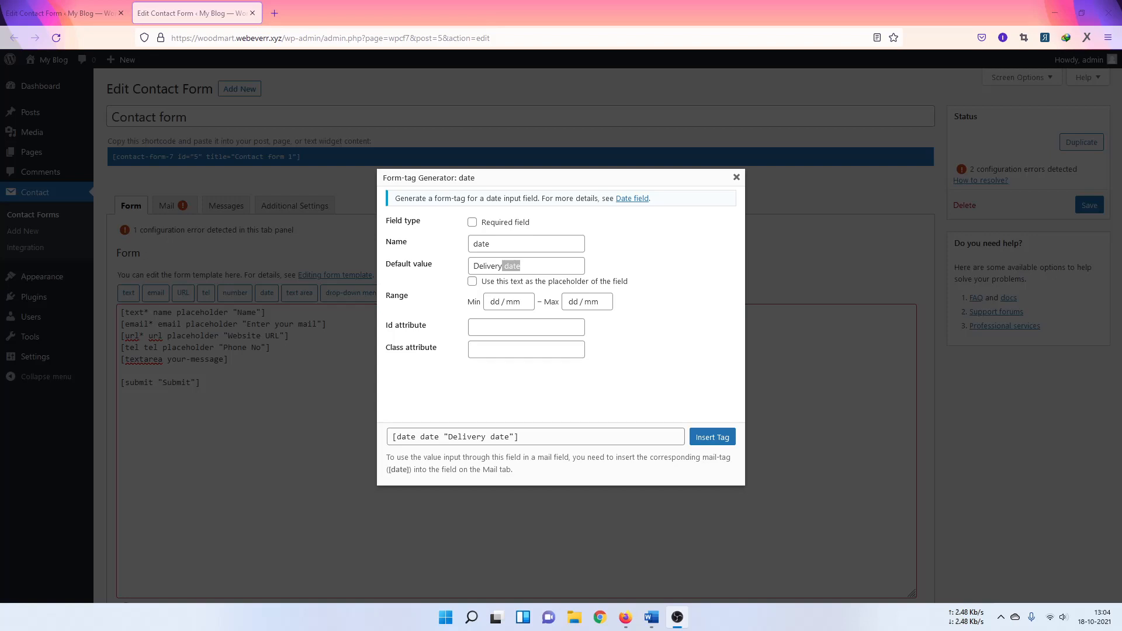
pyautogui.click(558, 264)
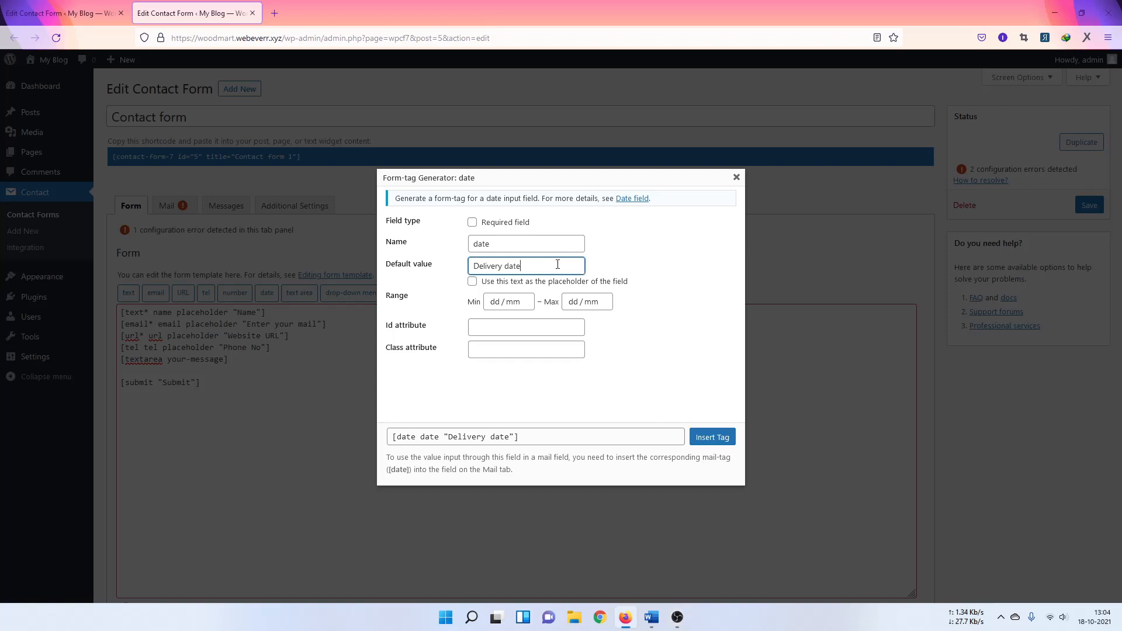
pyautogui.moveTo(504, 266); pyautogui.dragTo(398, 286)
pyautogui.press('BackSpace')
pyautogui.write('Date')
pyautogui.click(530, 283)
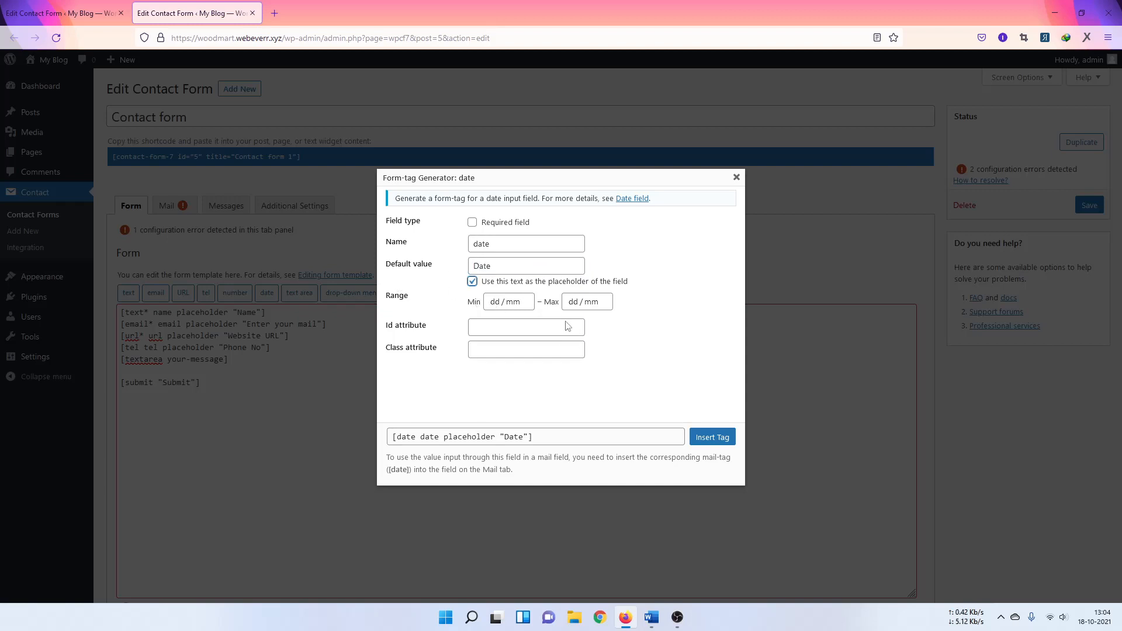
pyautogui.click(712, 437)
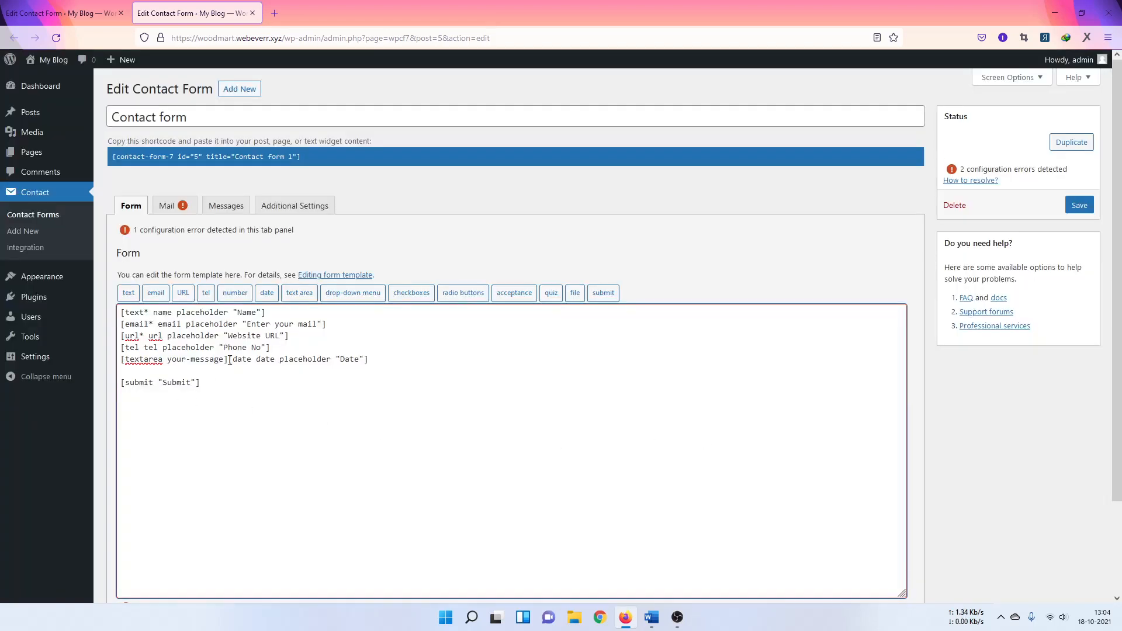
# Step: Cut the date tag off the message line and open an empty line below the phone field
pyautogui.moveTo(229, 359); pyautogui.dragTo(396, 362)
pyautogui.hotkey('ctrl', 'x')
pyautogui.click(277, 352)
pyautogui.press('Return')
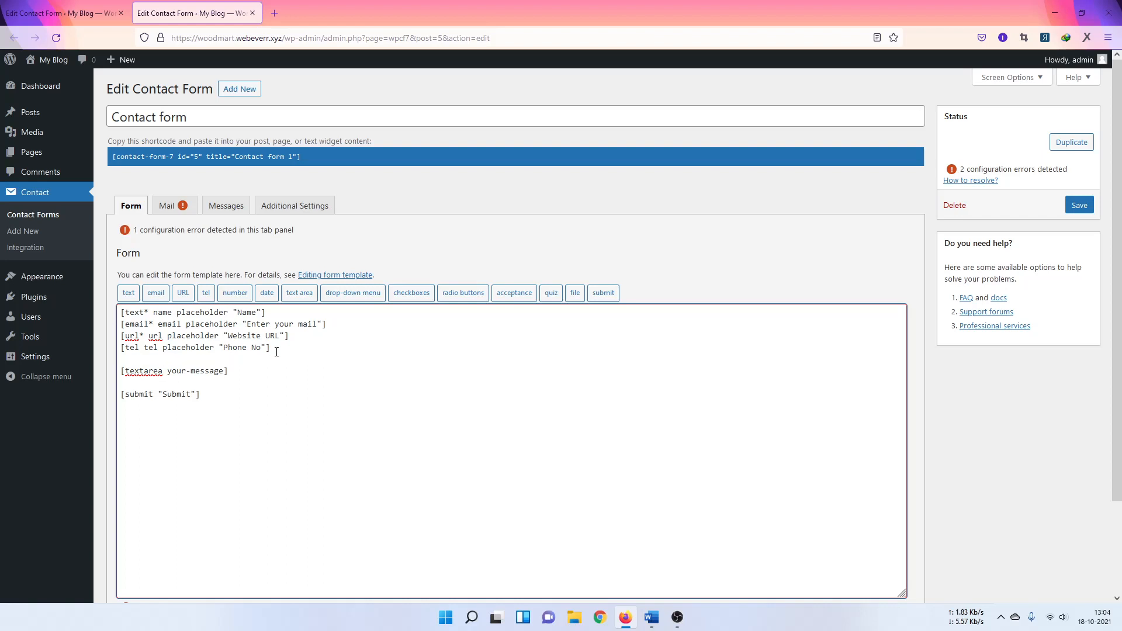
# Step: Paste the date tag onto the empty line below the phone field and bring up the drop-down menu generator
pyautogui.hotkey('ctrl', 'v')
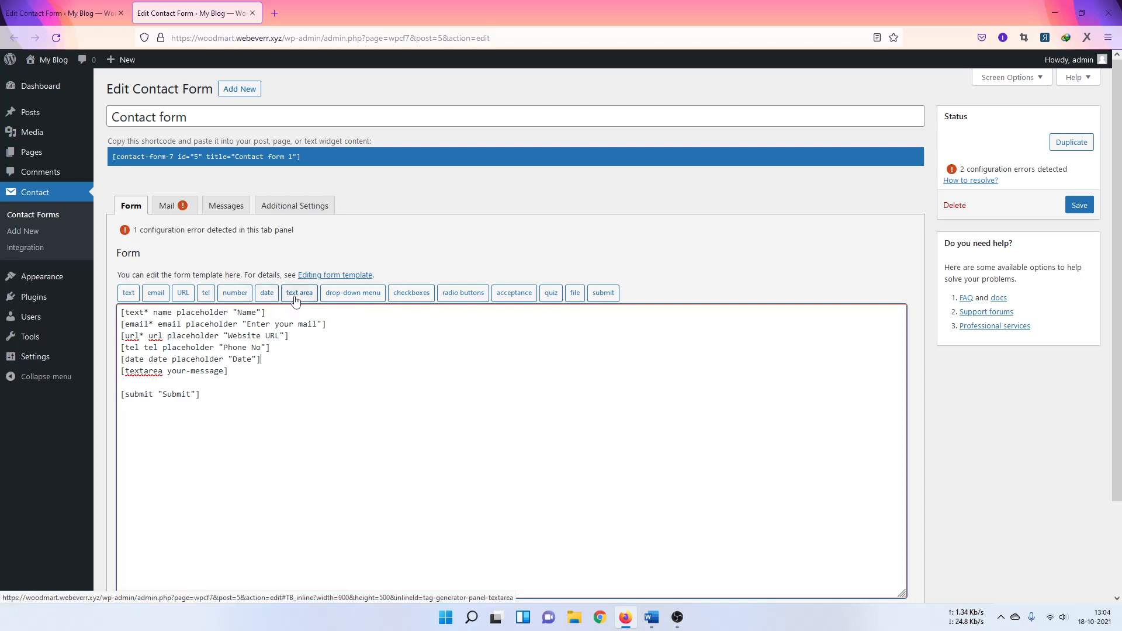
pyautogui.click(349, 296)
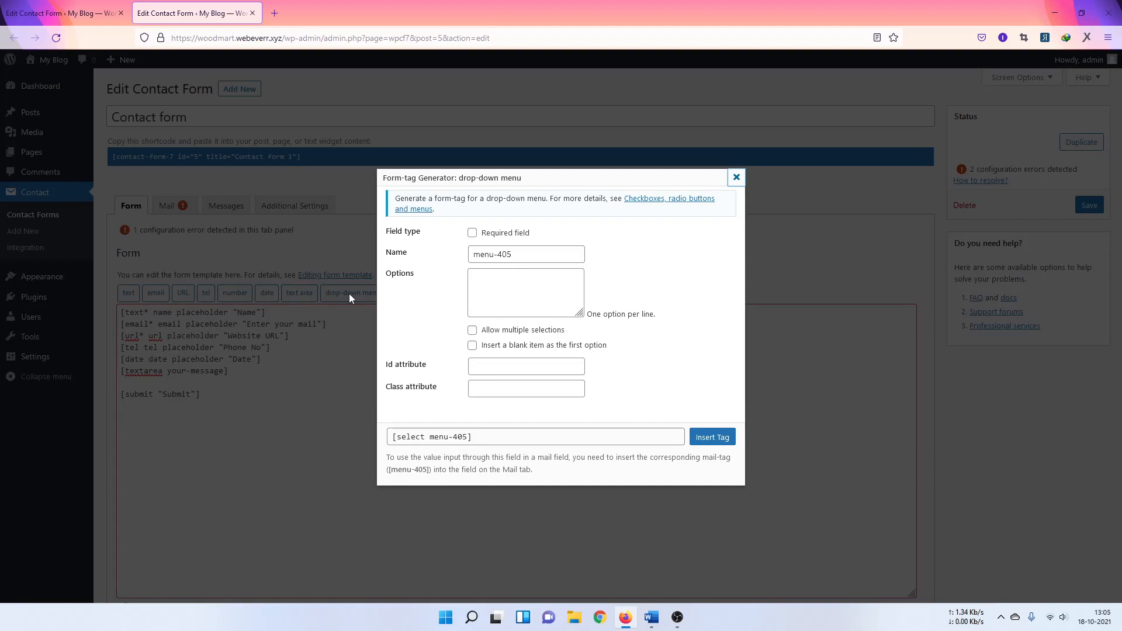
# Step: Make the drop-down field required and name it select
pyautogui.click(498, 233)
pyautogui.click(489, 251)
pyautogui.tripleClick(490, 251)
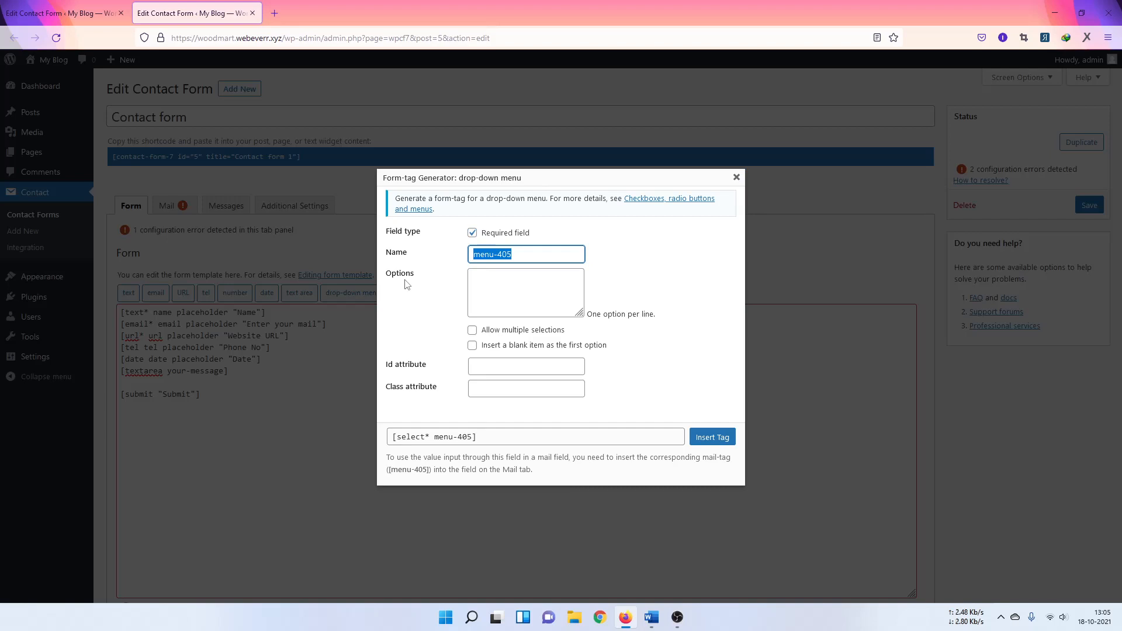
pyautogui.write('select')
pyautogui.click(486, 278)
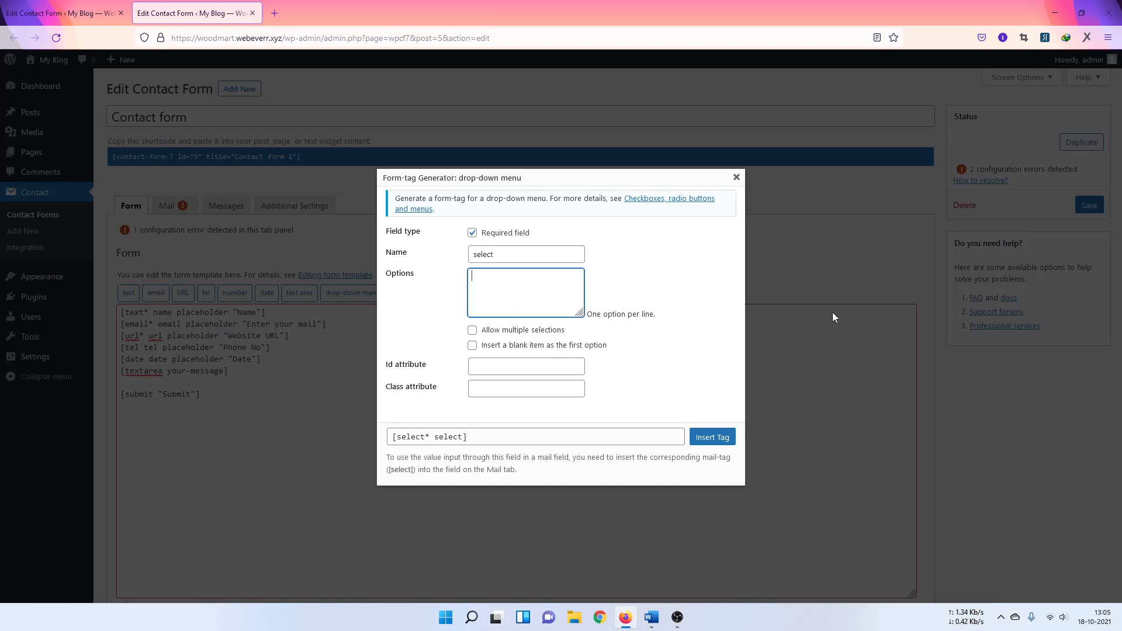
pyautogui.click(696, 258)
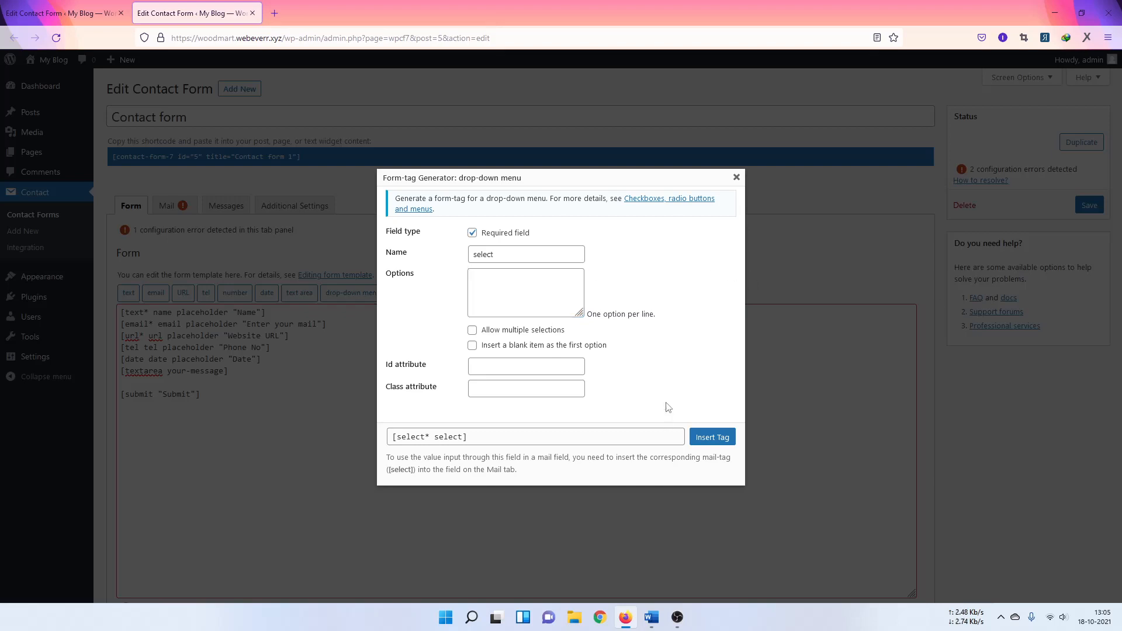
pyautogui.click(508, 279)
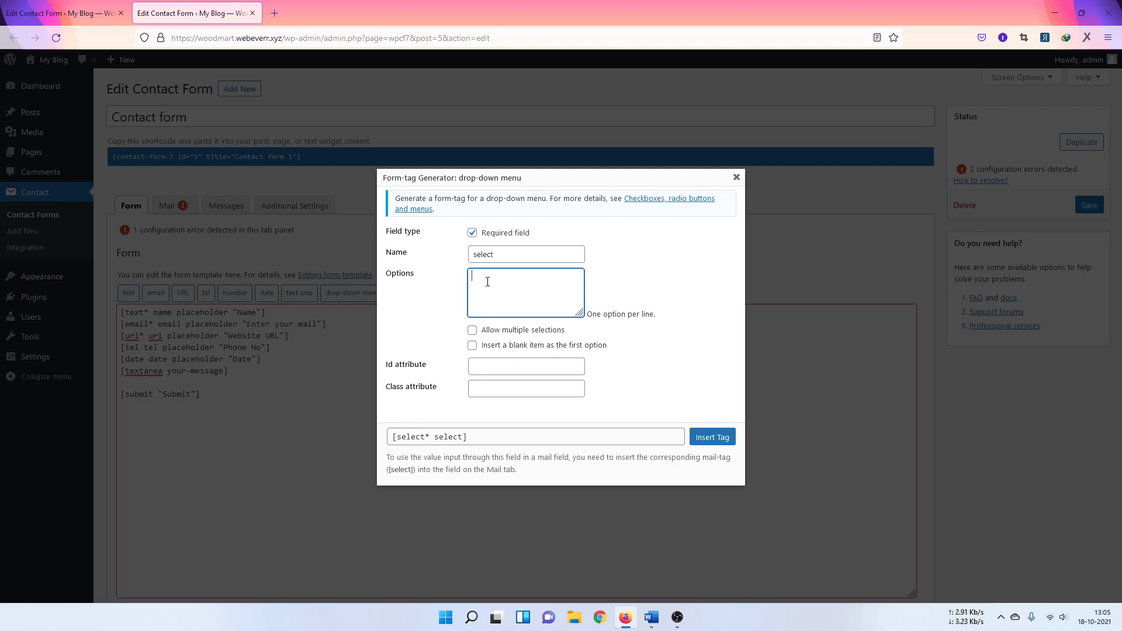
pyautogui.doubleClick(504, 253)
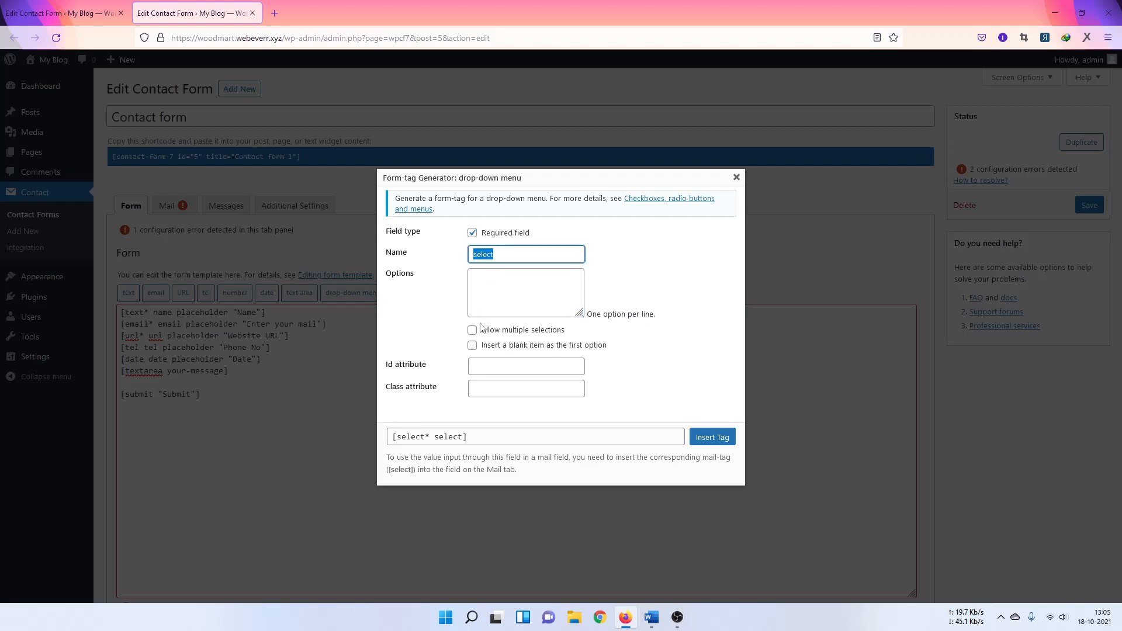
pyautogui.click(494, 283)
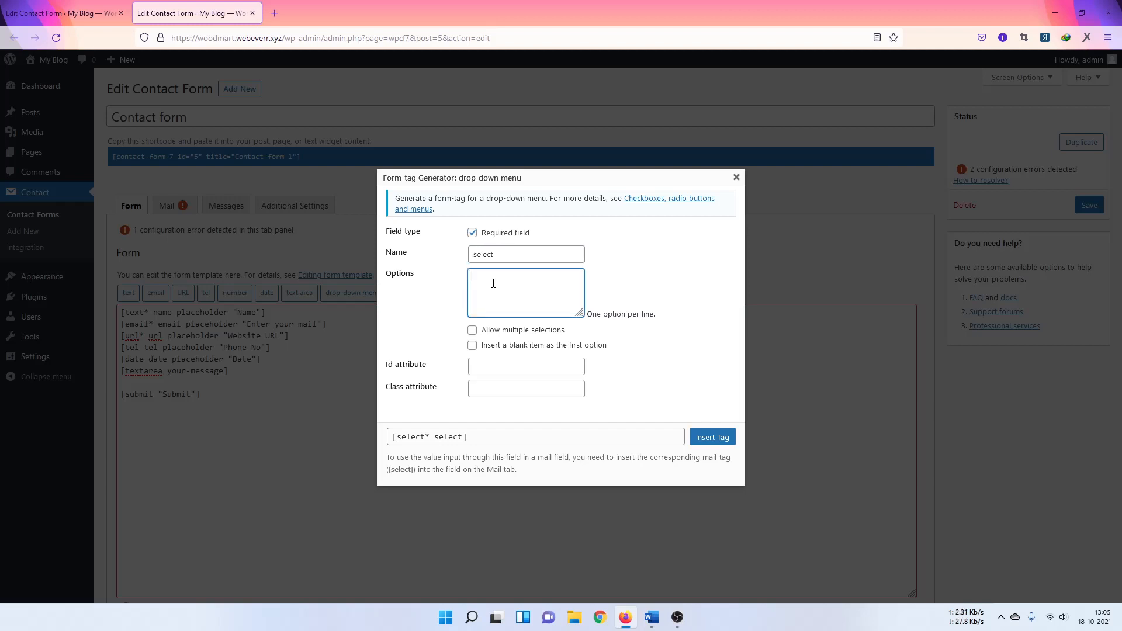
# Step: Enter the options Web Design, Graphics Design, SEO and Digital Marketing, one per line
pyautogui.write('Web Desi')
pyautogui.write('gn ')
pyautogui.write('Graph')
pyautogui.press('BackSpace')
pyautogui.write('hics Design')
pyautogui.press('Return')
pyautogui.write('SEO')
pyautogui.press('Return')
pyautogui.write('D')
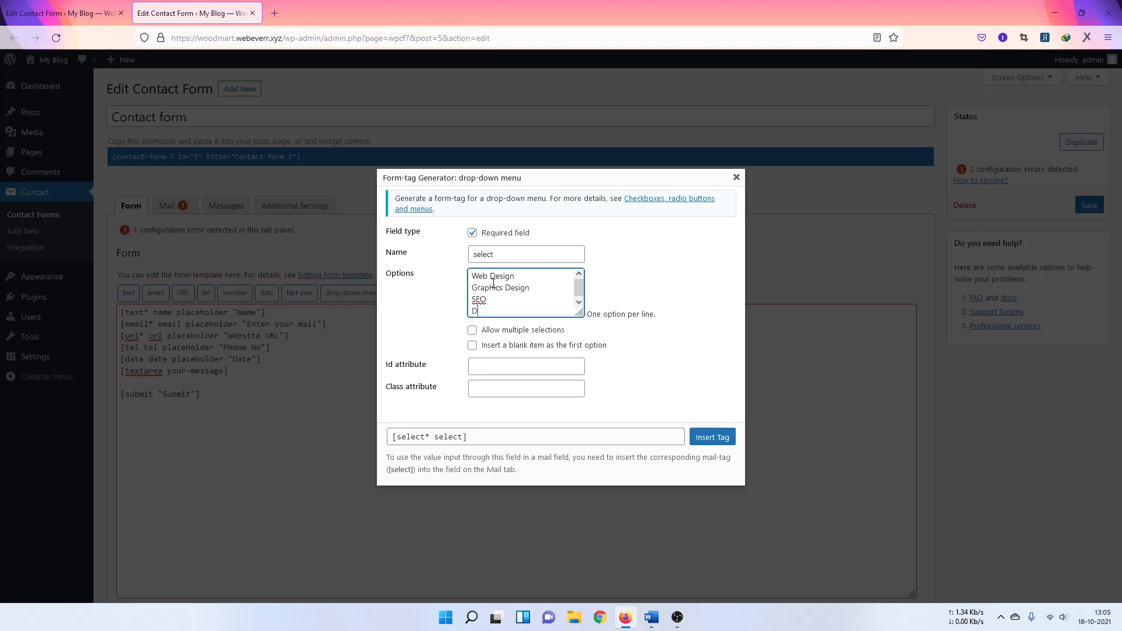
pyautogui.write('igital Marketing')
pyautogui.doubleClick(497, 254)
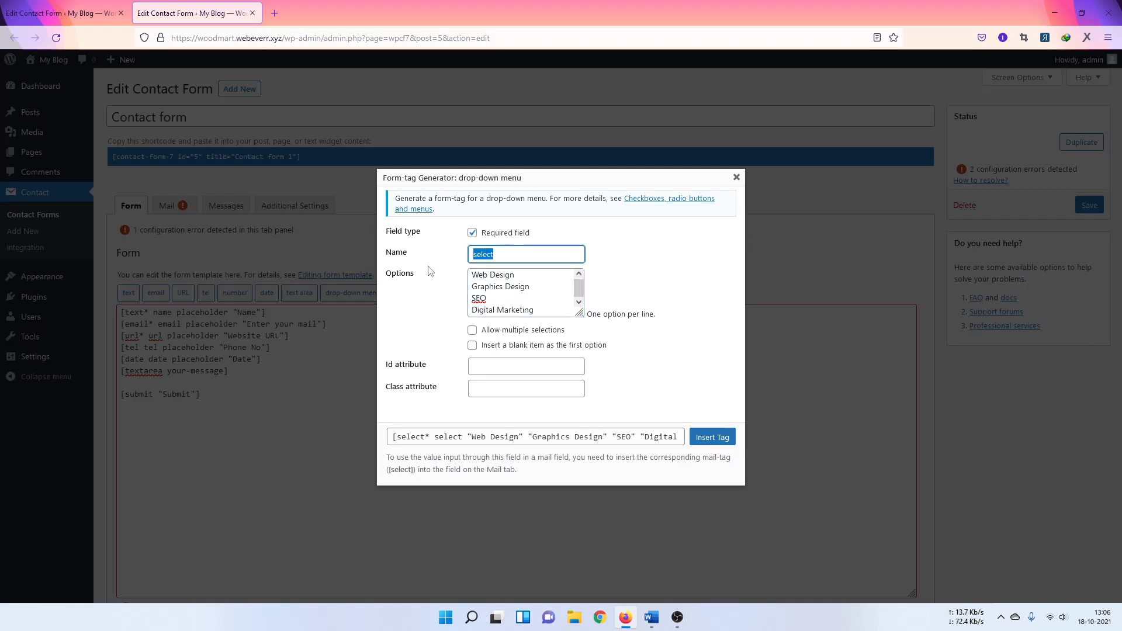
pyautogui.click(458, 259)
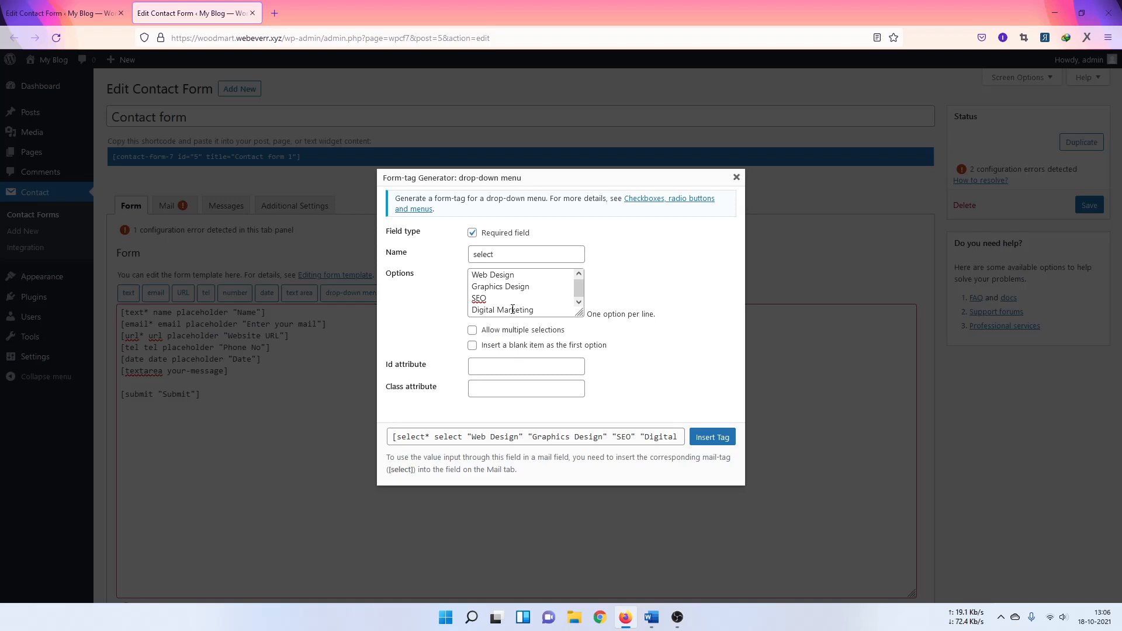
# Step: Insert the select tag into the form on its own line
pyautogui.click(707, 437)
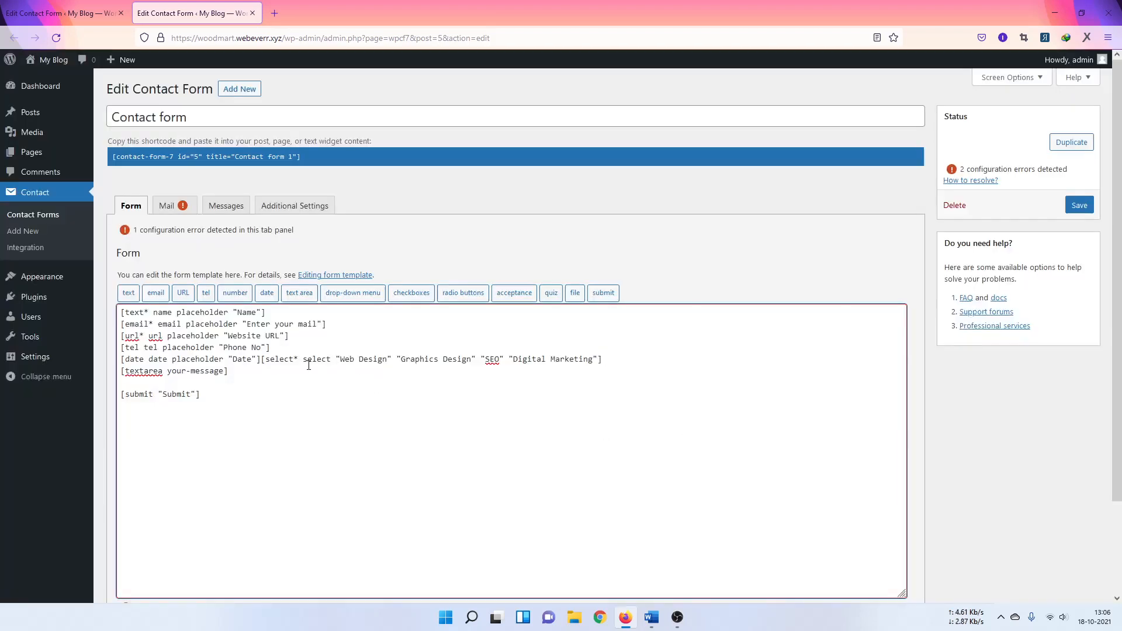
pyautogui.click(261, 363)
pyautogui.press('Return')
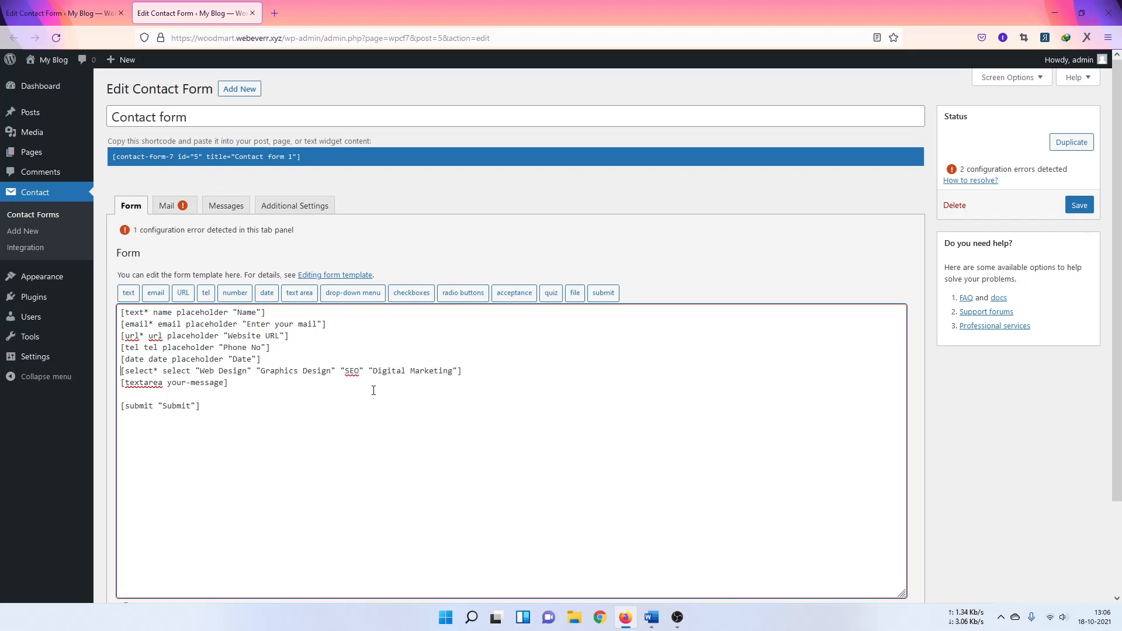
pyautogui.click(484, 368)
pyautogui.press('Return')
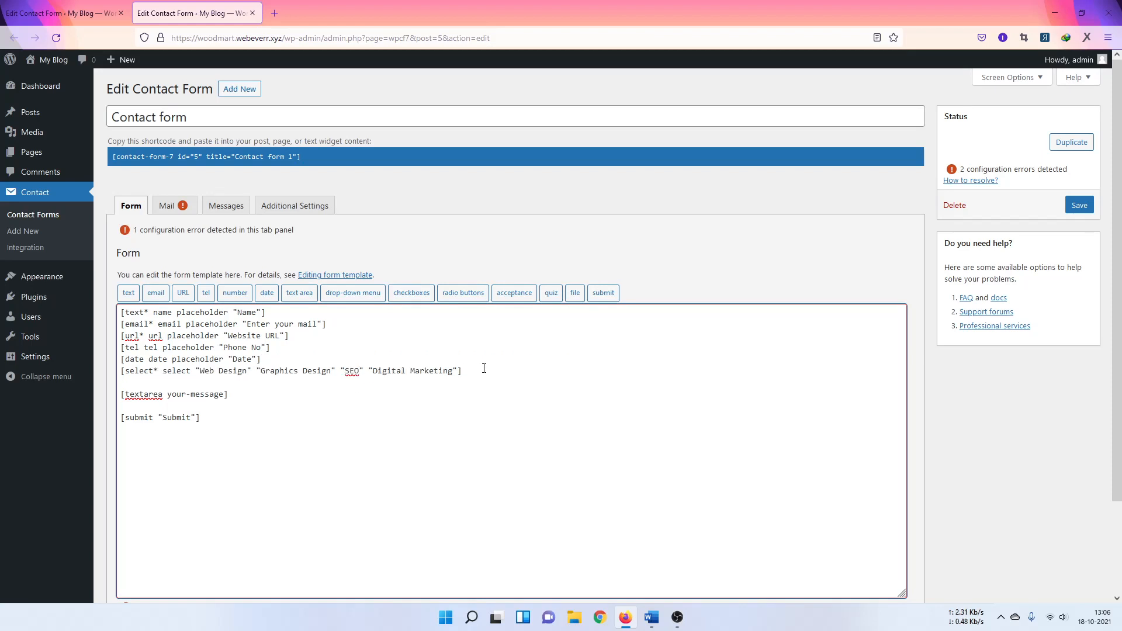
pyautogui.click(422, 294)
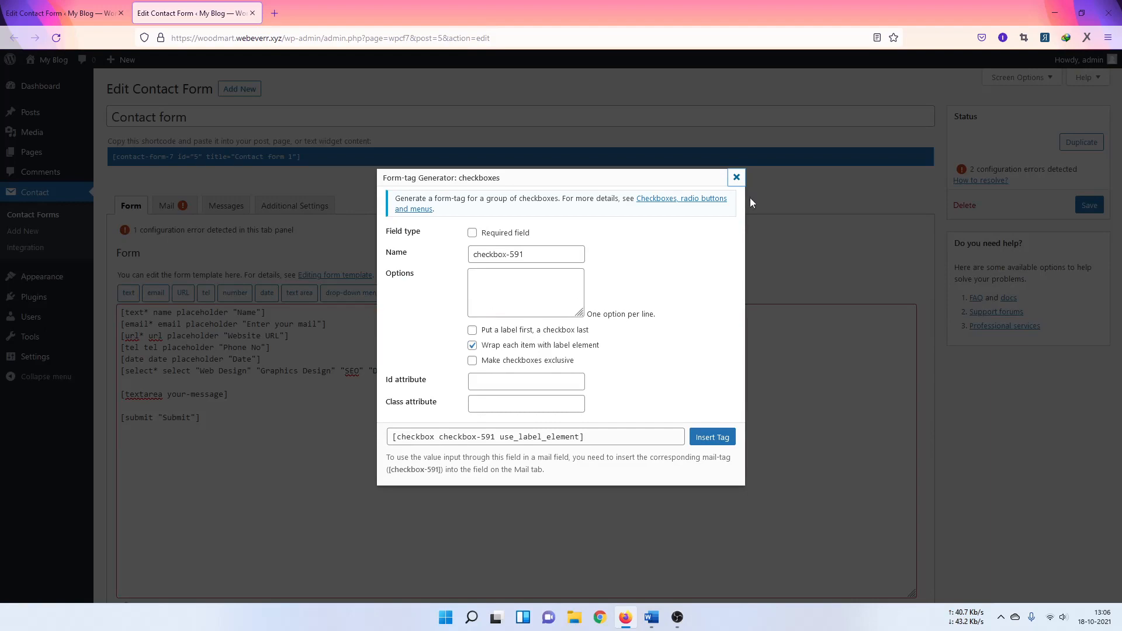
# Step: Name the checkbox group checkbox, leaving exclusive and label-first options off
pyautogui.click(737, 179)
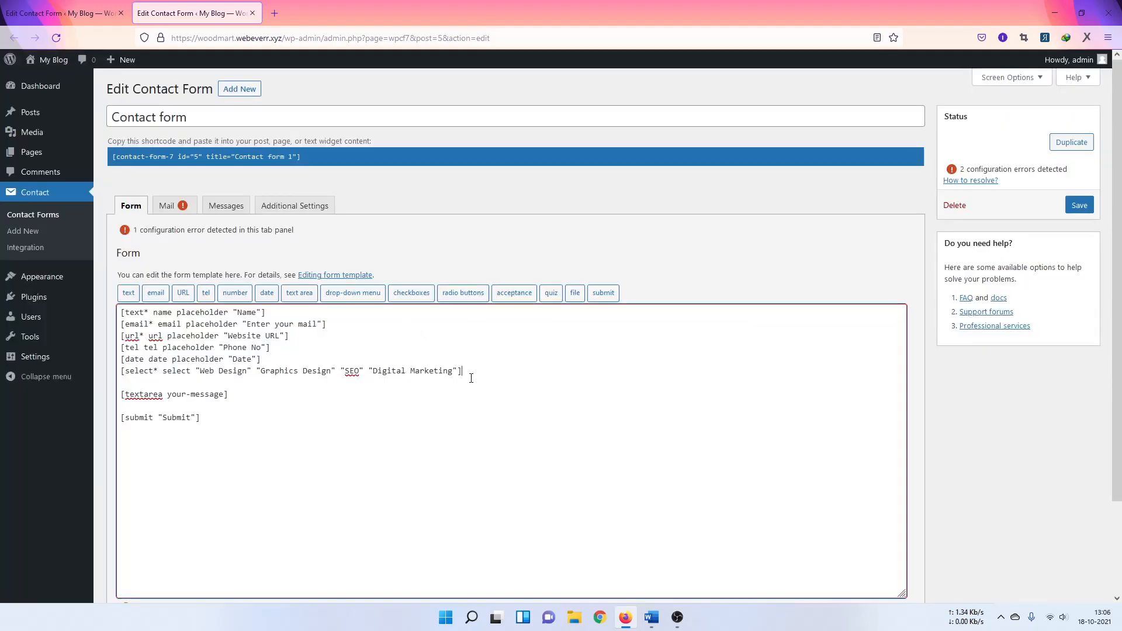
pyautogui.click(412, 293)
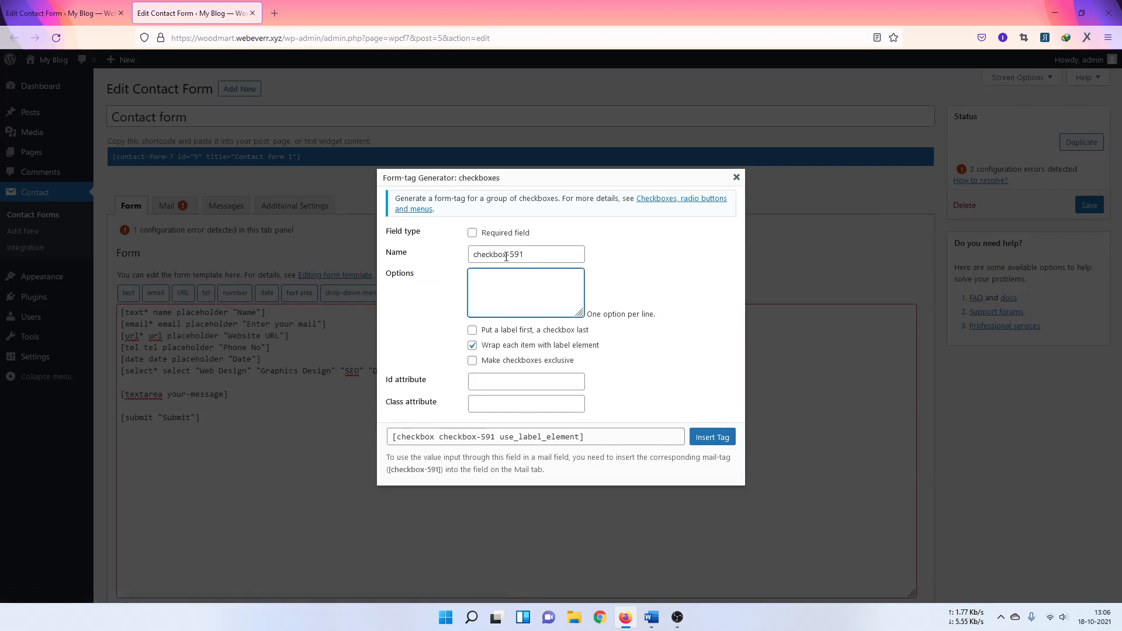
pyautogui.moveTo(506, 254); pyautogui.dragTo(543, 256)
pyautogui.press('BackSpace')
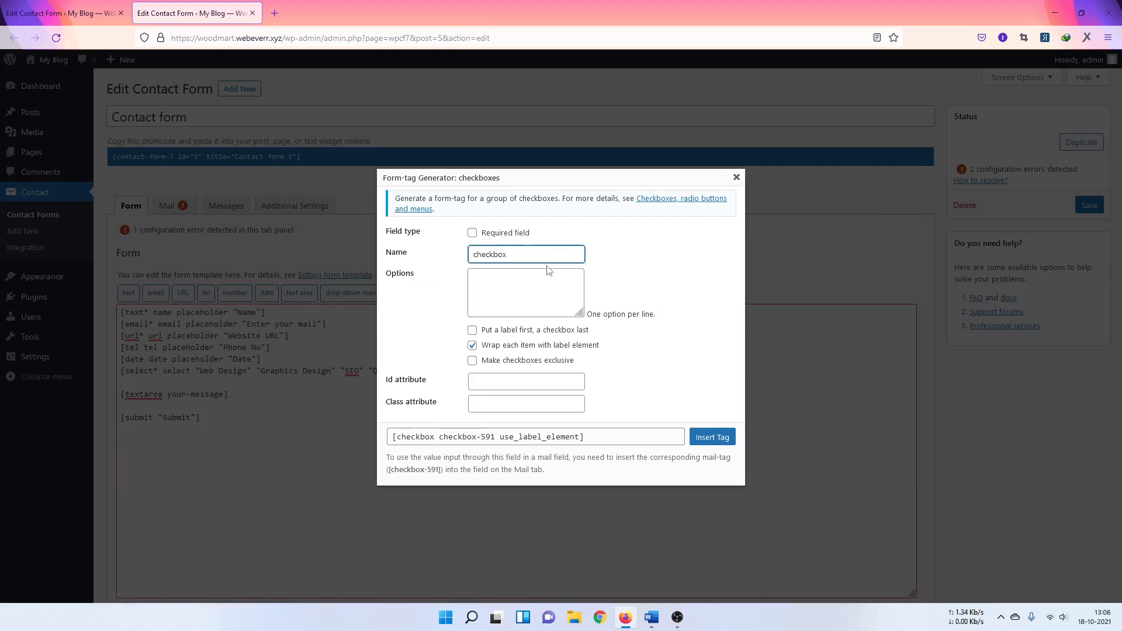
pyautogui.click(534, 277)
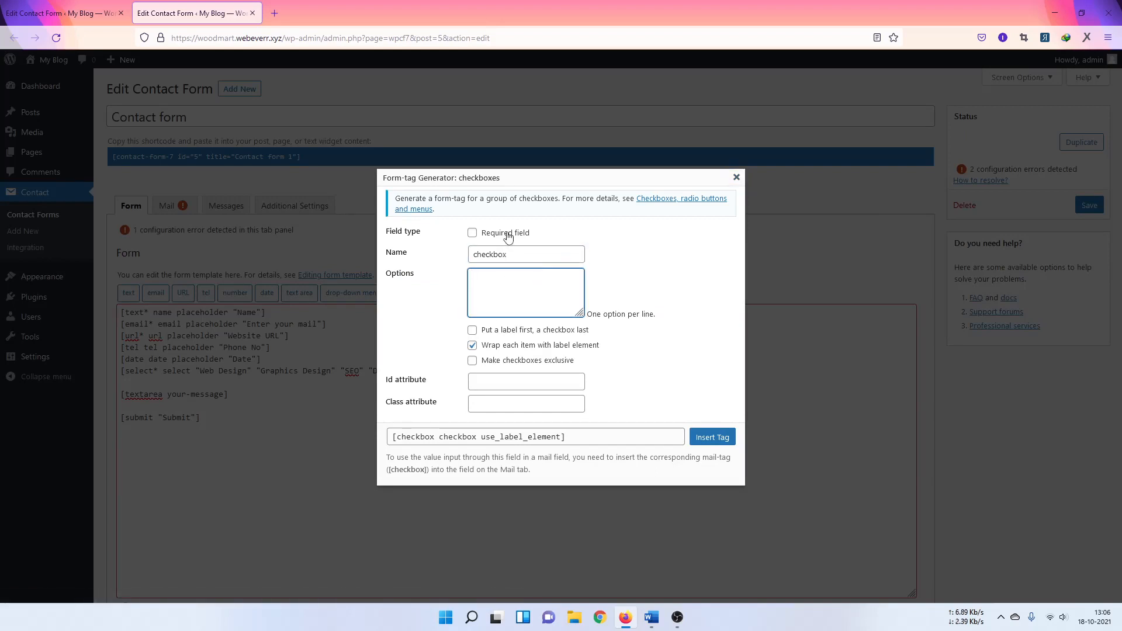
pyautogui.click(472, 330)
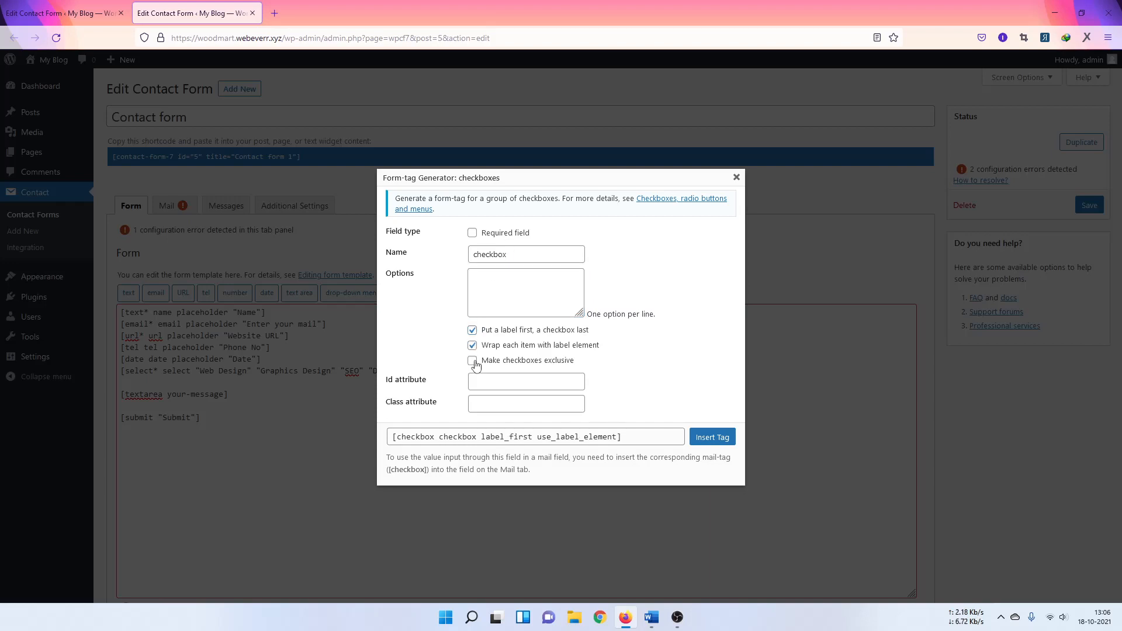
pyautogui.click(473, 361)
pyautogui.click(472, 330)
pyautogui.click(473, 360)
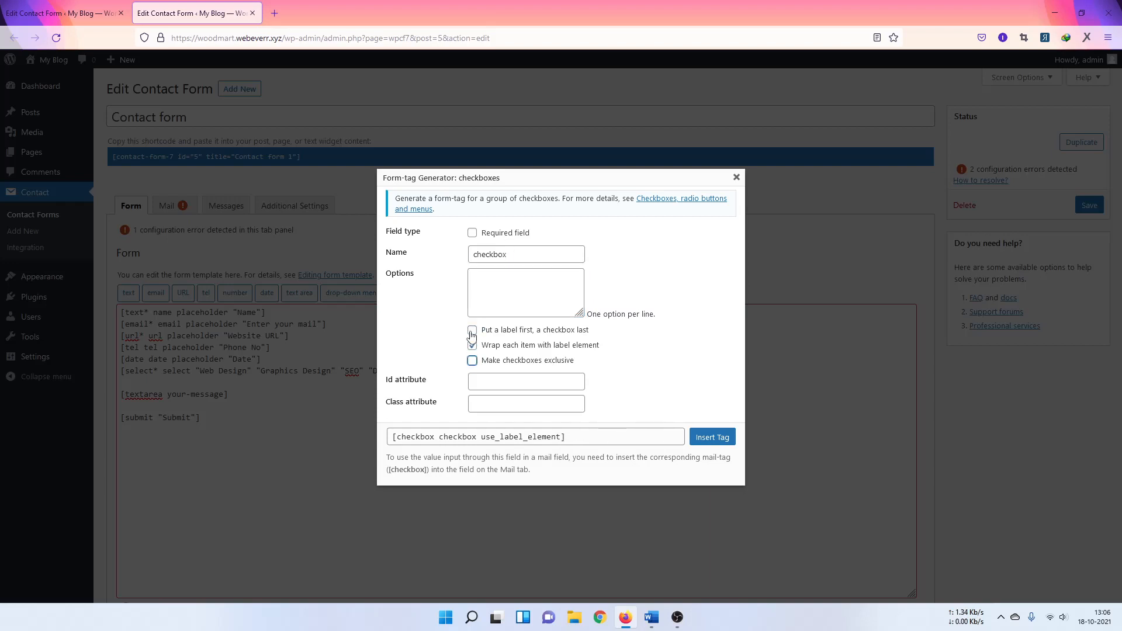
pyautogui.click(472, 330)
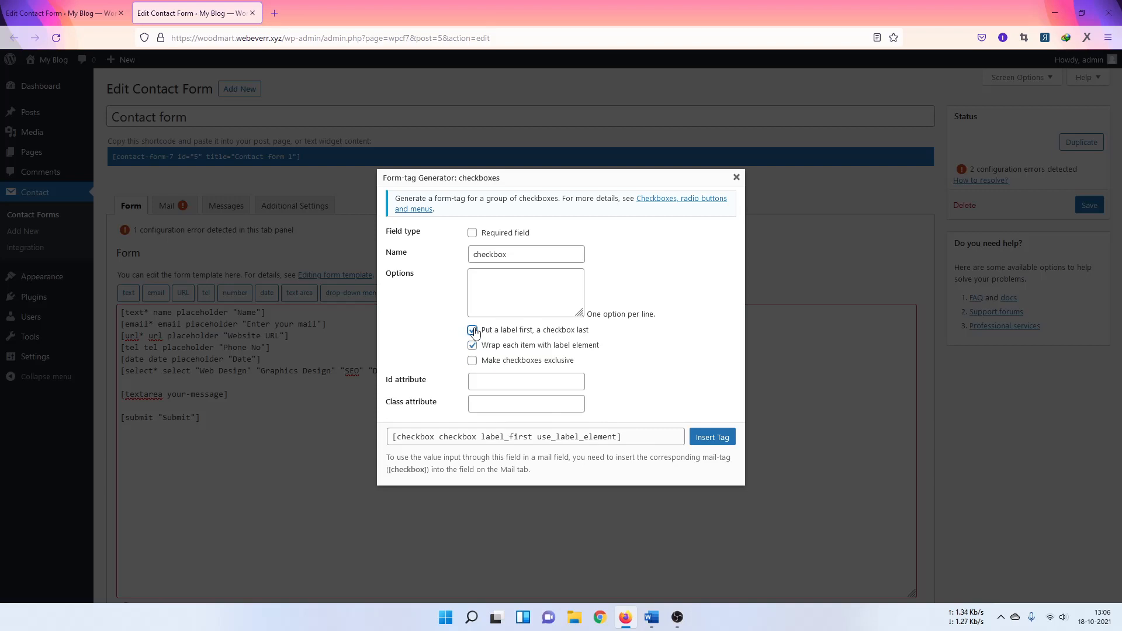
pyautogui.click(473, 330)
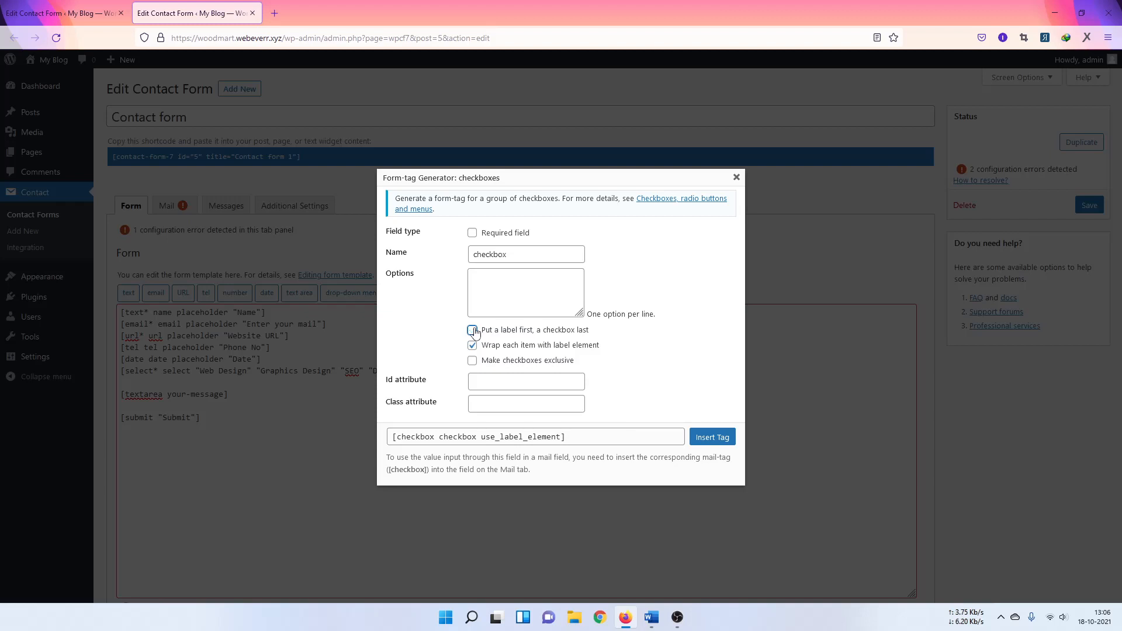
# Step: Enter the options A, B, C, D, E one per line and insert the tag on its own line
pyautogui.click(498, 274)
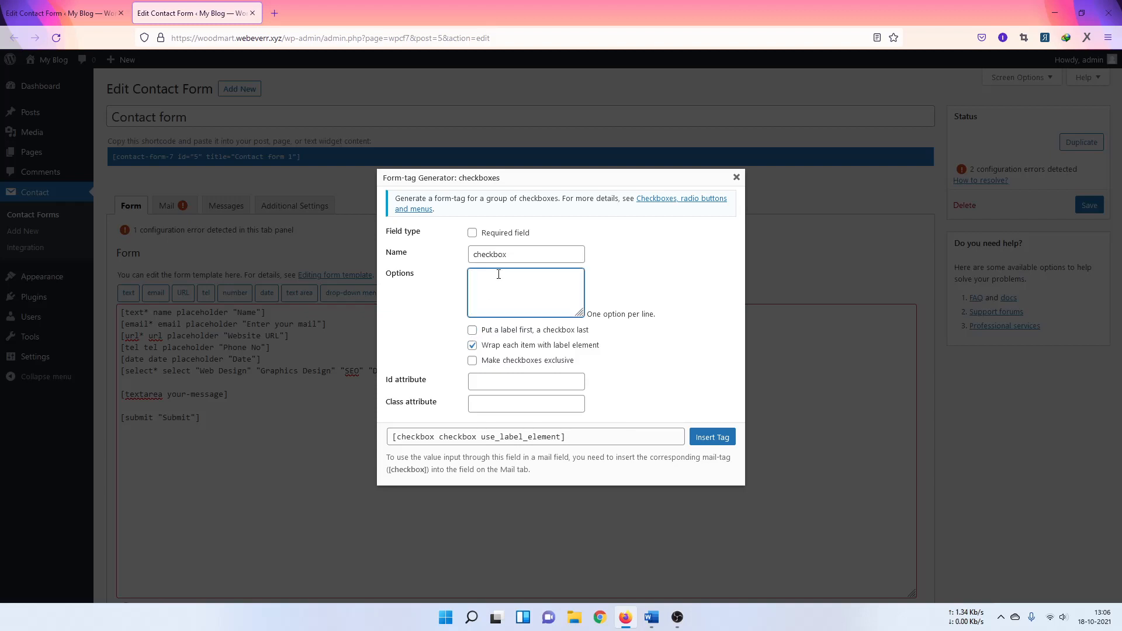
pyautogui.write('A')
pyautogui.press('Return')
pyautogui.write('B C')
pyautogui.press('Return')
pyautogui.write('D')
pyautogui.press('Return')
pyautogui.write('E')
pyautogui.click(707, 438)
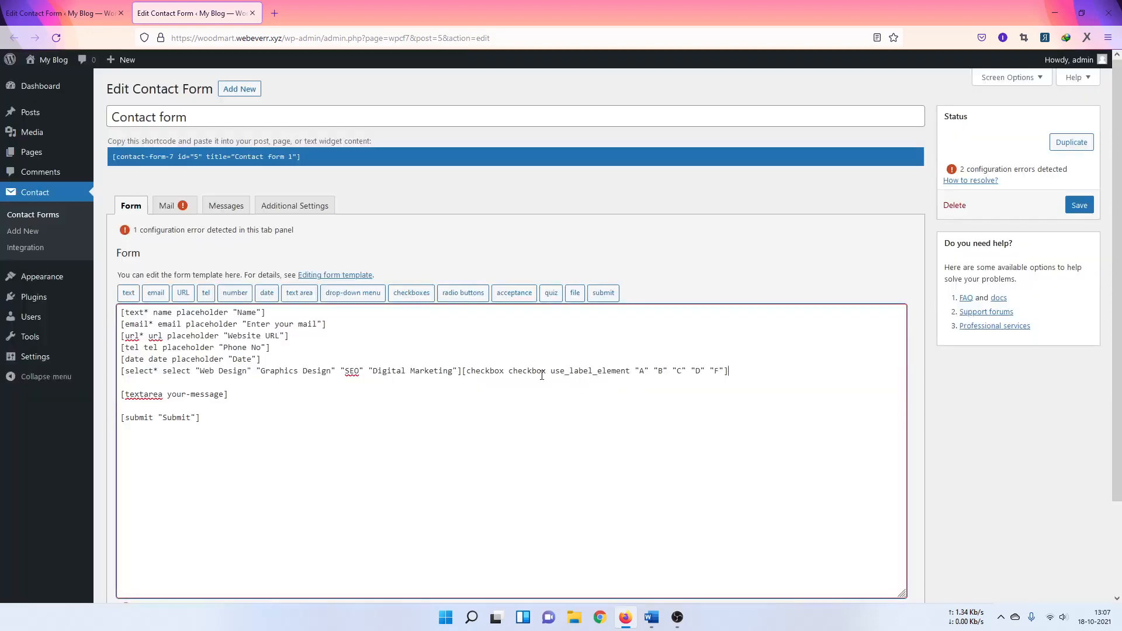
pyautogui.click(460, 370)
pyautogui.press('Return')
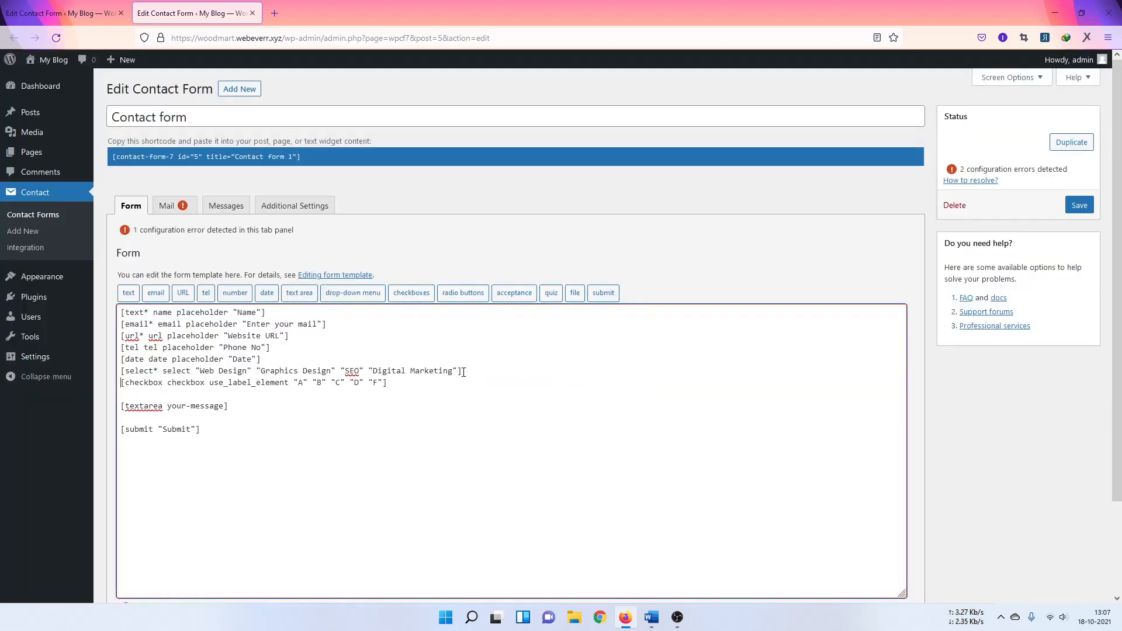
# Step: Insert an acceptance tag named acceptance into the form
pyautogui.click(464, 292)
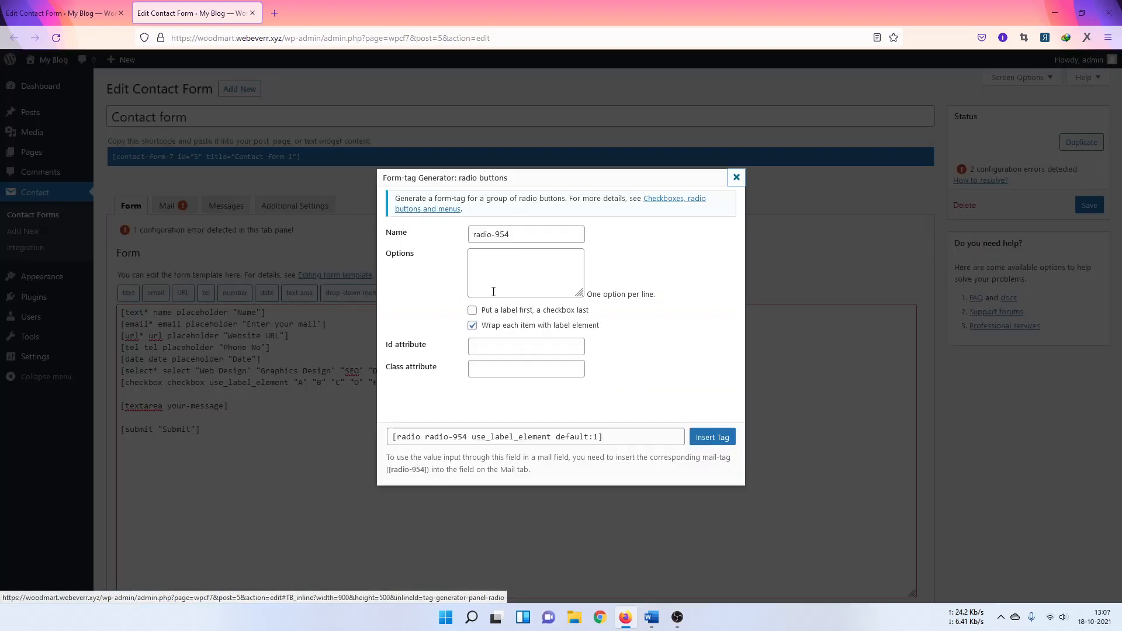
pyautogui.click(736, 177)
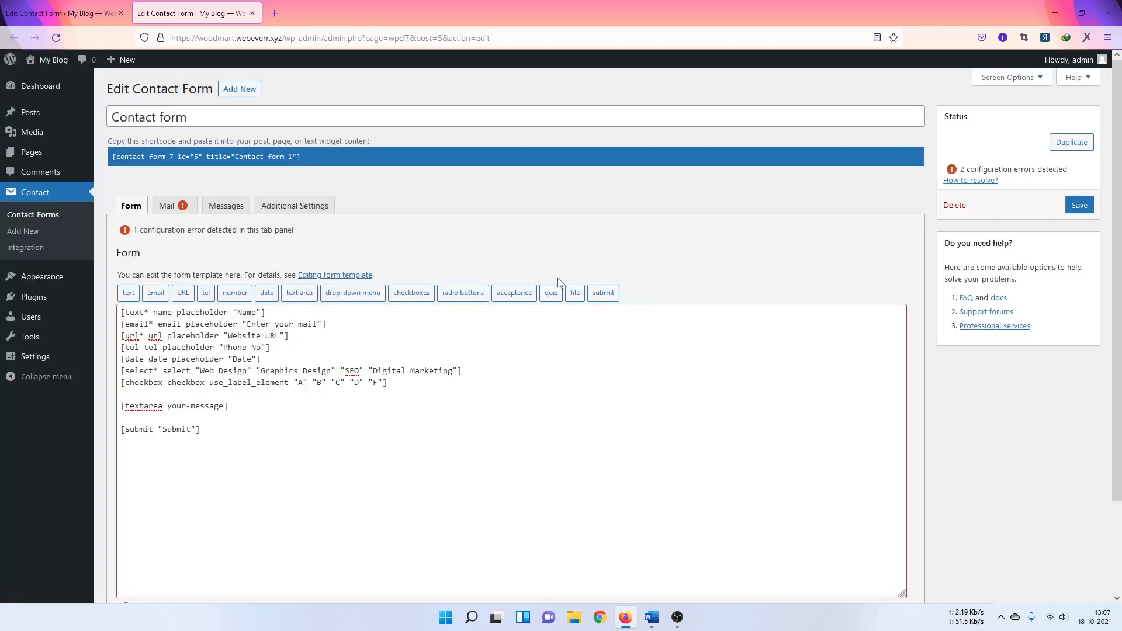
pyautogui.click(497, 293)
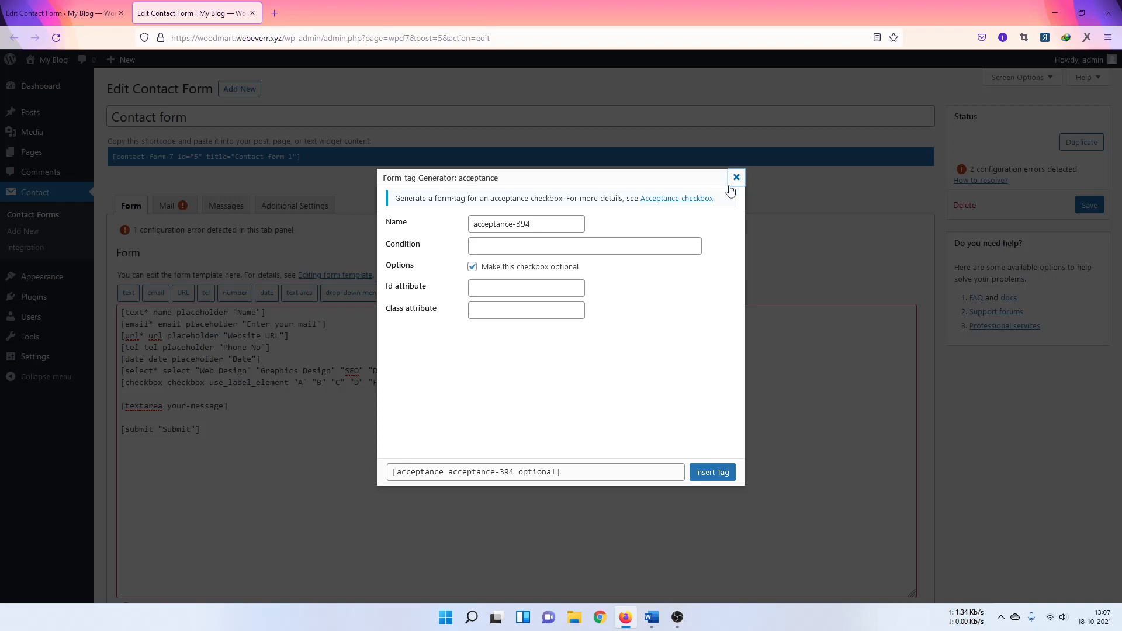
pyautogui.click(509, 244)
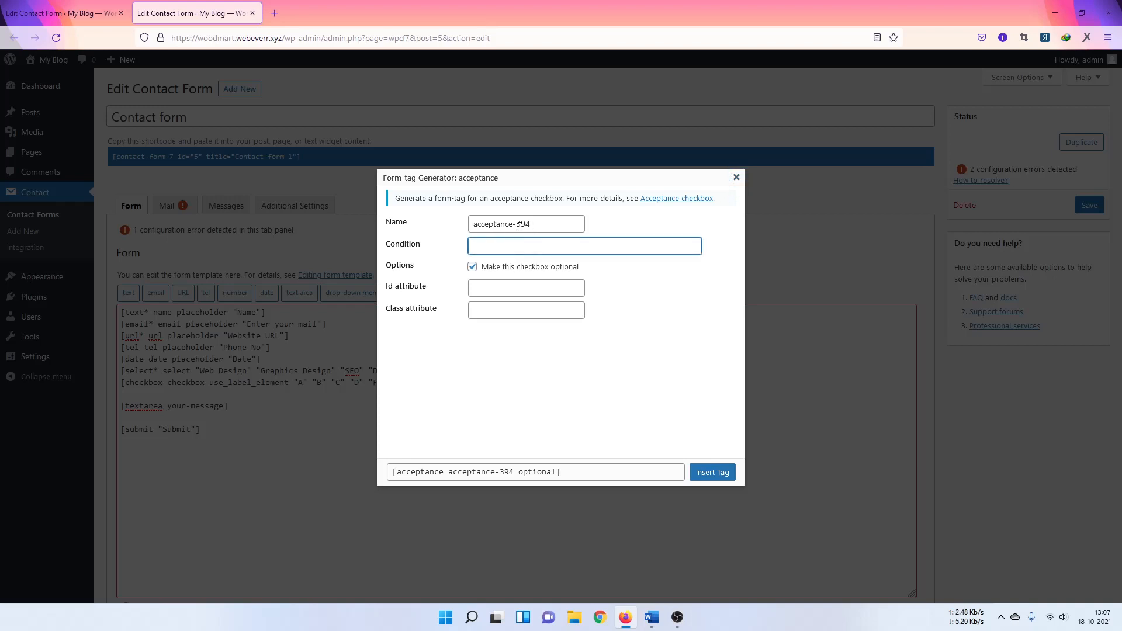
pyautogui.moveTo(513, 225); pyautogui.dragTo(531, 225)
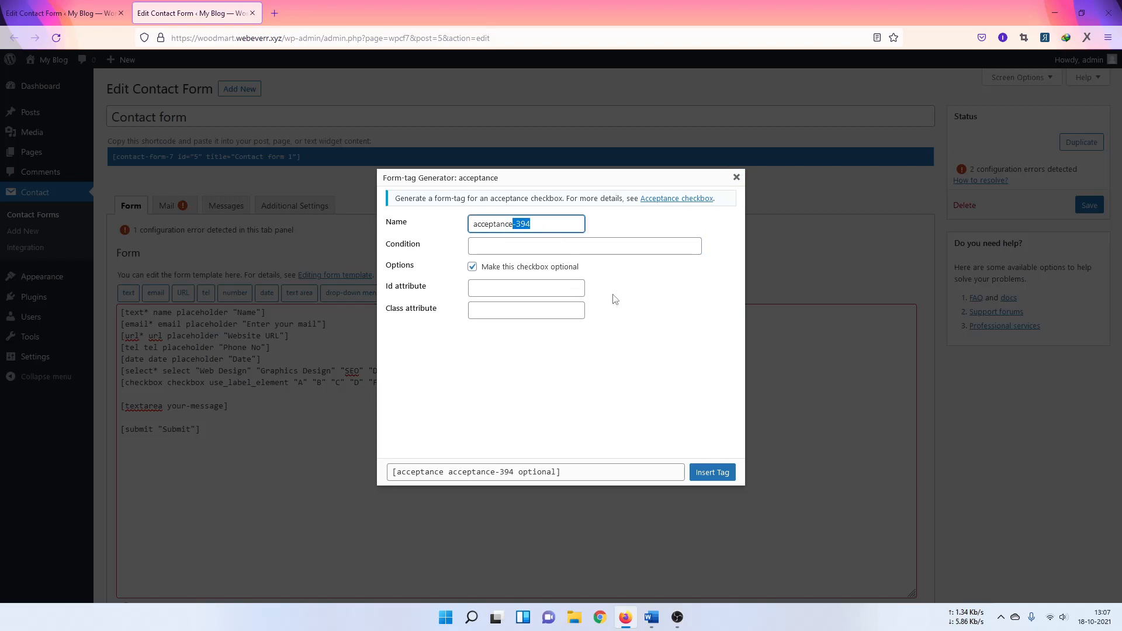
pyautogui.press('BackSpace')
pyautogui.click(519, 246)
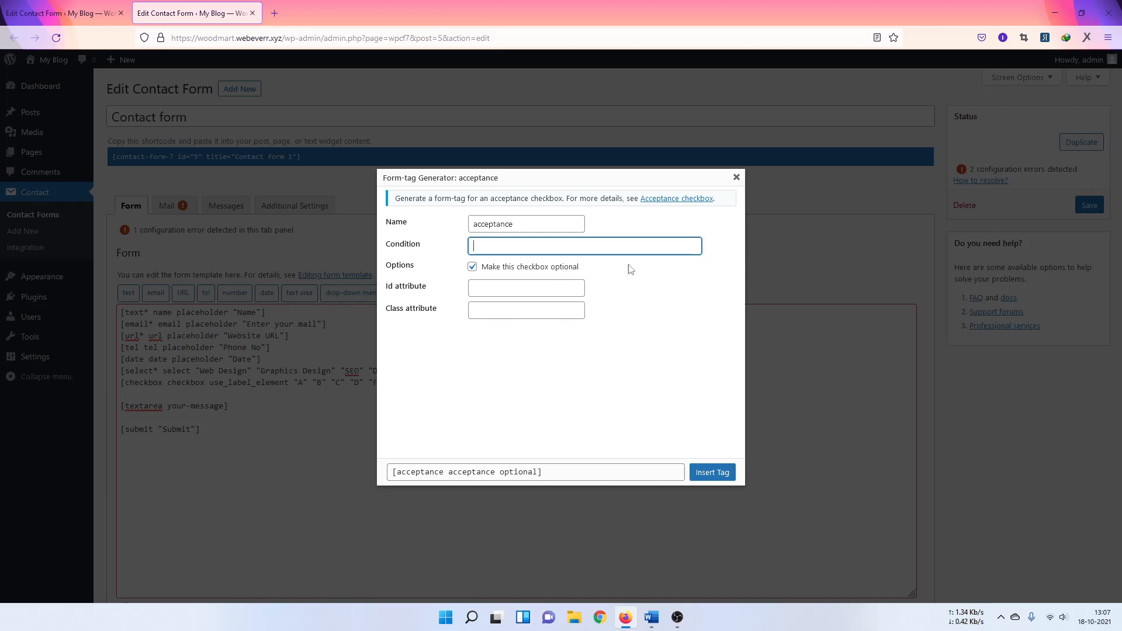
pyautogui.click(711, 472)
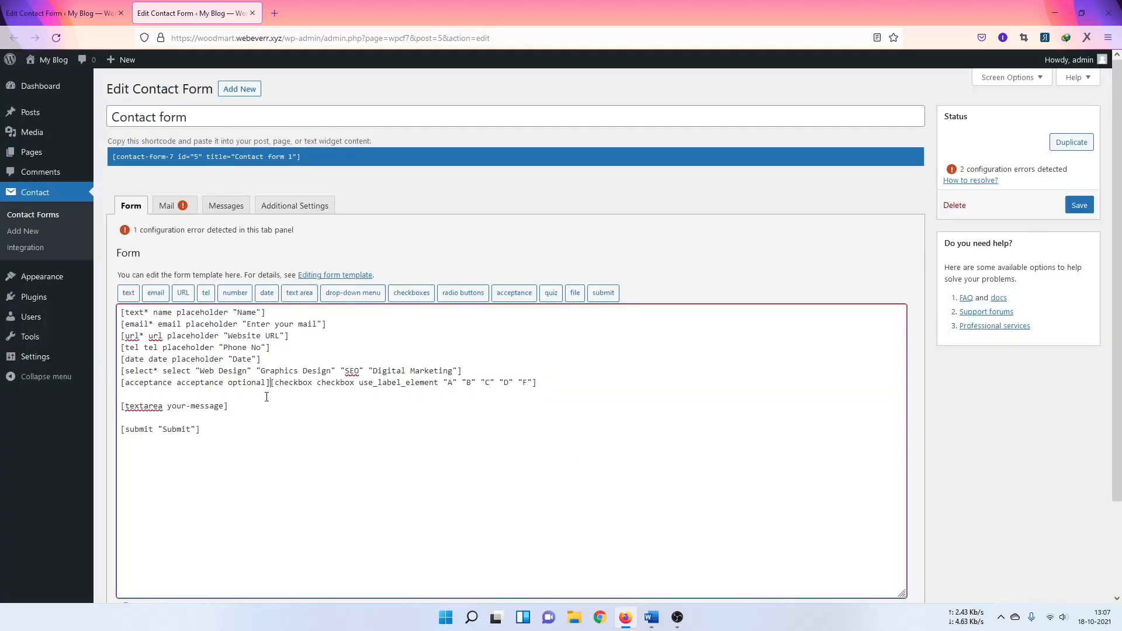
# Step: Move the acceptance tag to a new line below checkbox, then delete it to rebuild
pyautogui.moveTo(270, 383); pyautogui.dragTo(123, 382)
pyautogui.hotkey('ctrl', 'c')
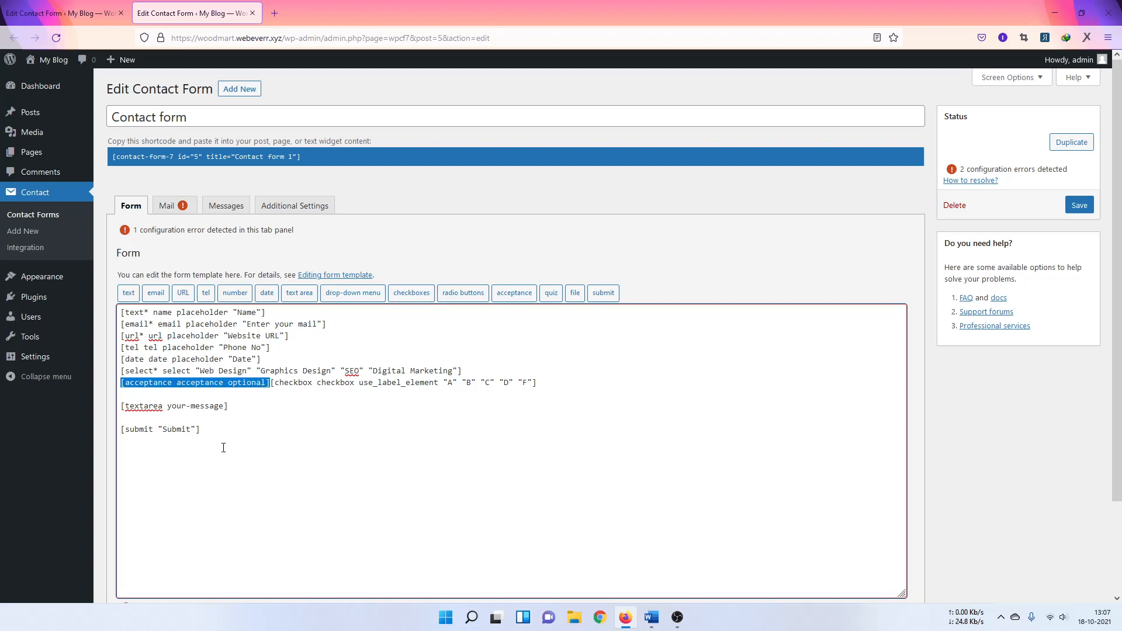
pyautogui.press('BackSpace')
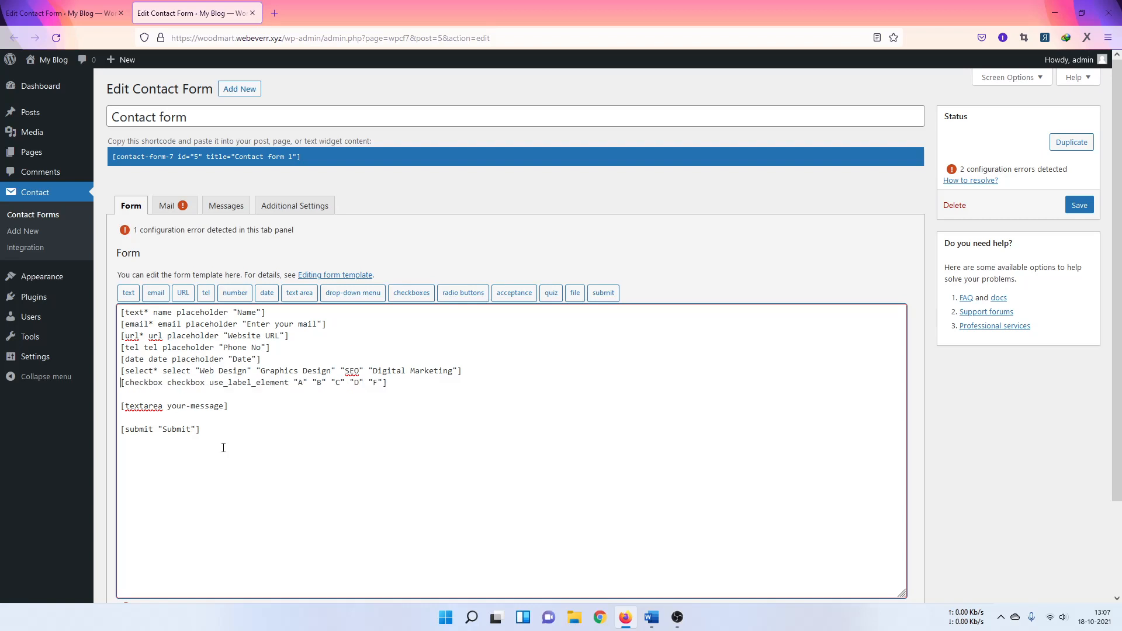
pyautogui.press('Return')
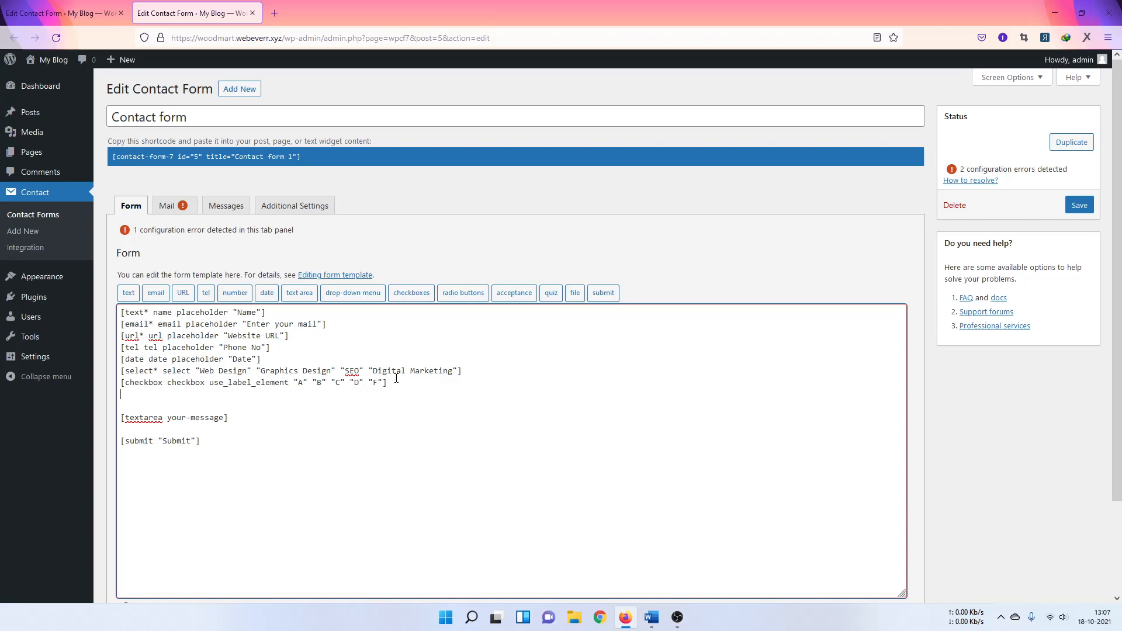
pyautogui.hotkey('ctrl', 'v')
pyautogui.moveTo(272, 394); pyautogui.dragTo(172, 392)
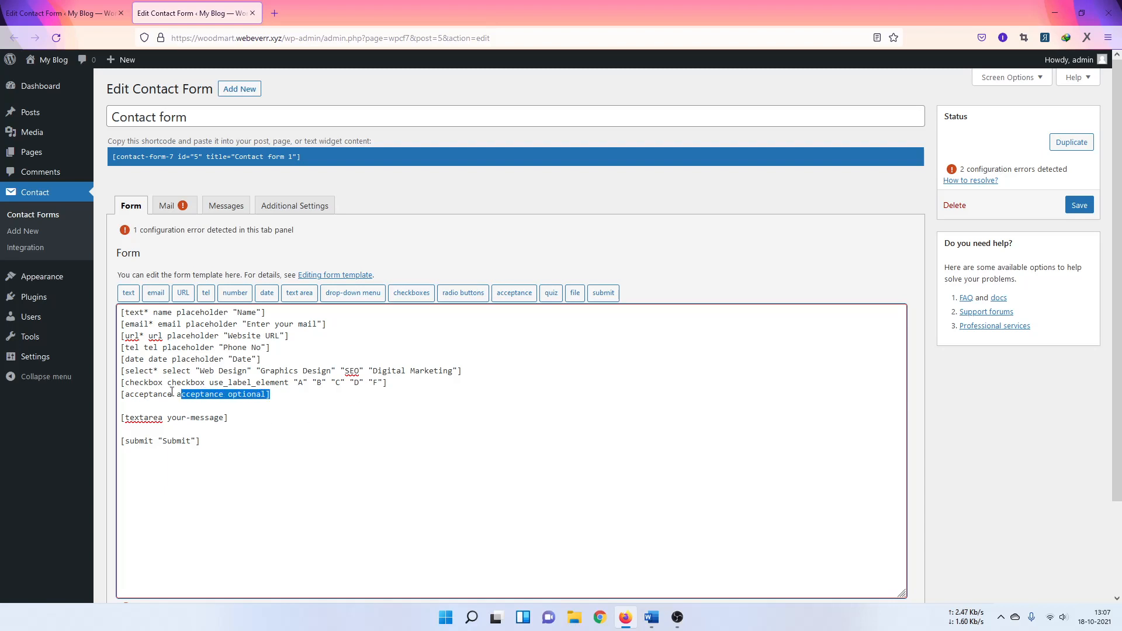
pyautogui.doubleClick(212, 395)
pyautogui.moveTo(270, 394); pyautogui.dragTo(120, 395)
pyautogui.press('BackSpace')
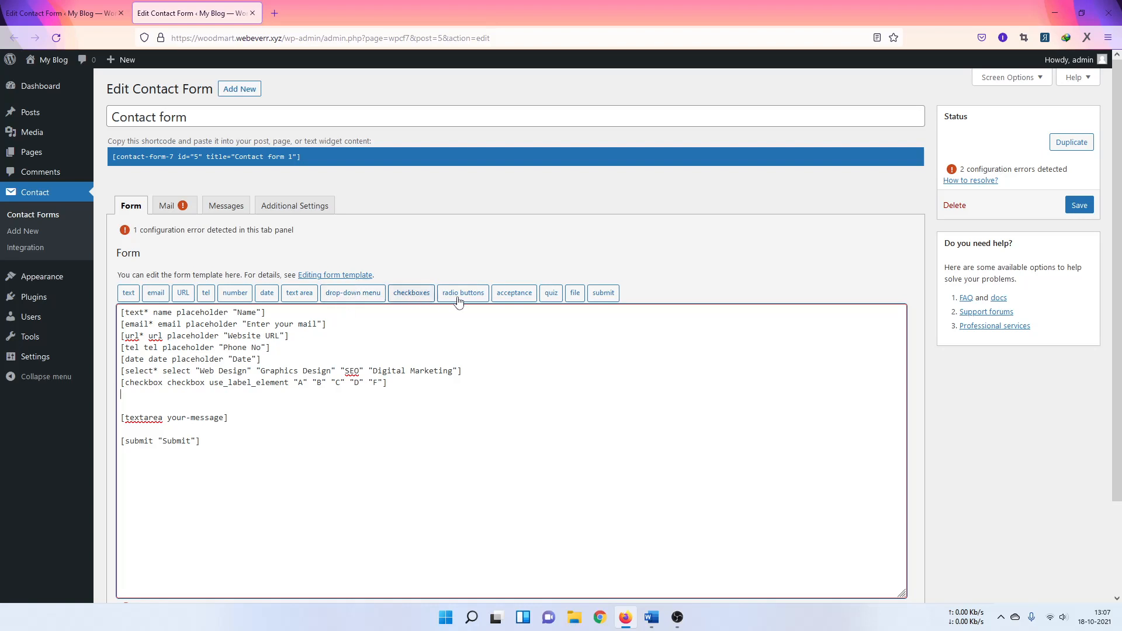
# Step: Insert an acceptance tag with the condition 'Agree to our terms and services'
pyautogui.click(514, 292)
pyautogui.click(516, 250)
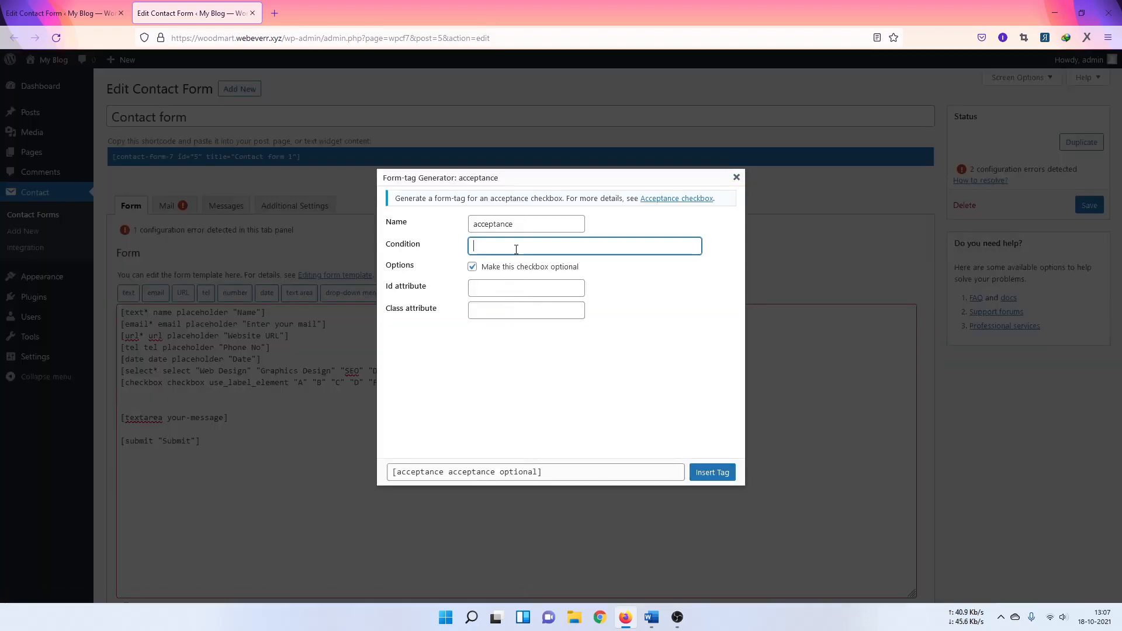
pyautogui.write('Agree to our terms and services')
pyautogui.click(692, 432)
pyautogui.click(718, 473)
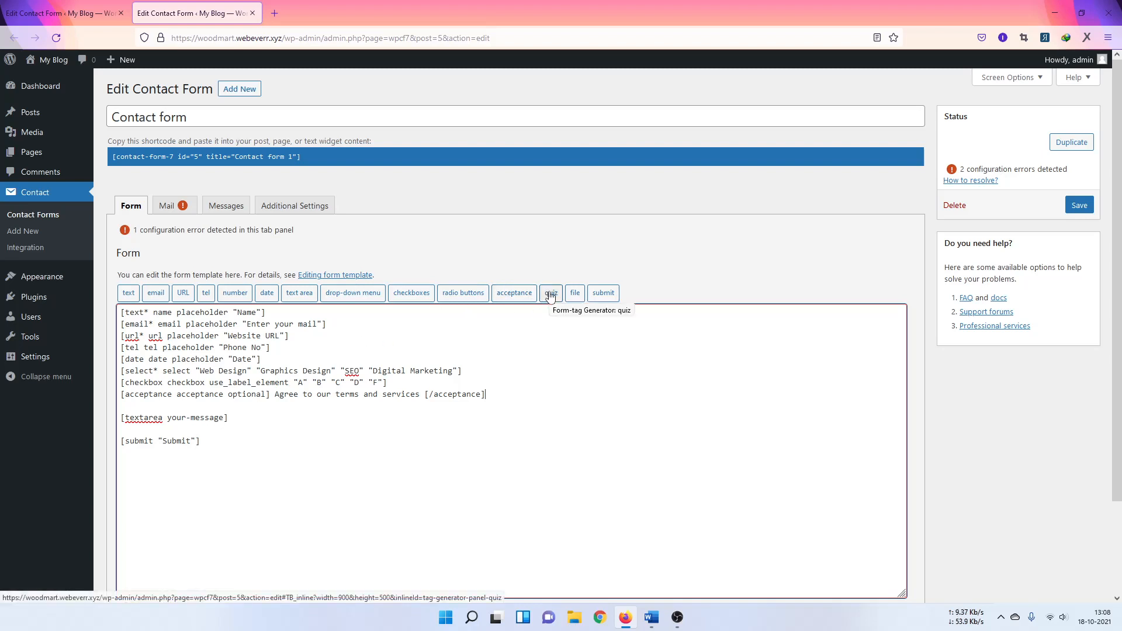
# Step: Rename the file upload field to file
pyautogui.click(577, 296)
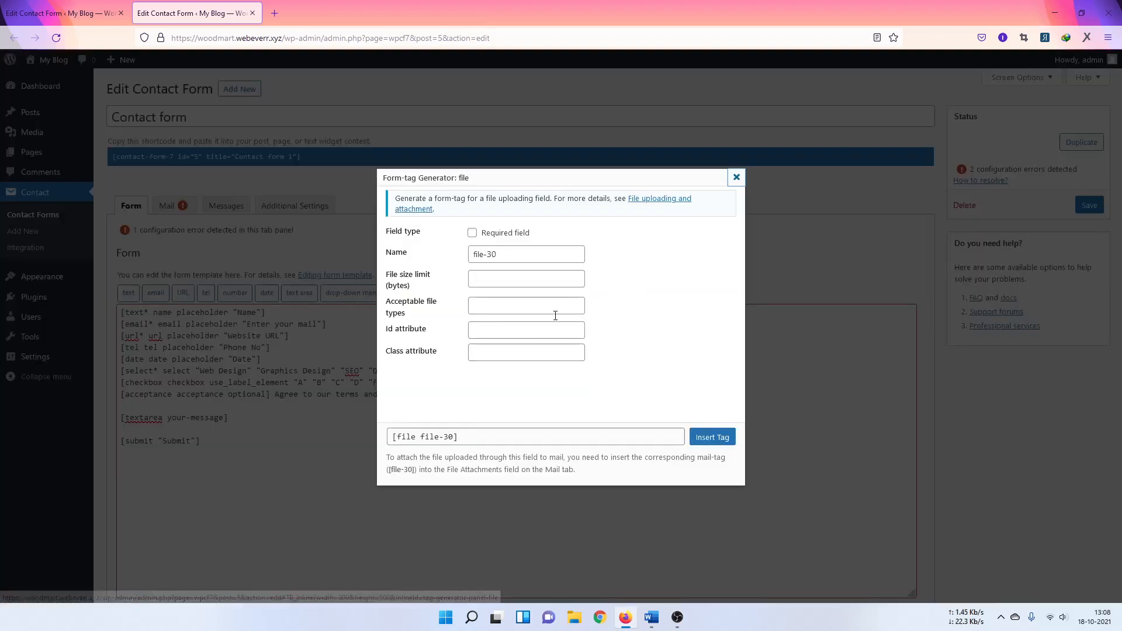
pyautogui.moveTo(484, 255); pyautogui.dragTo(513, 259)
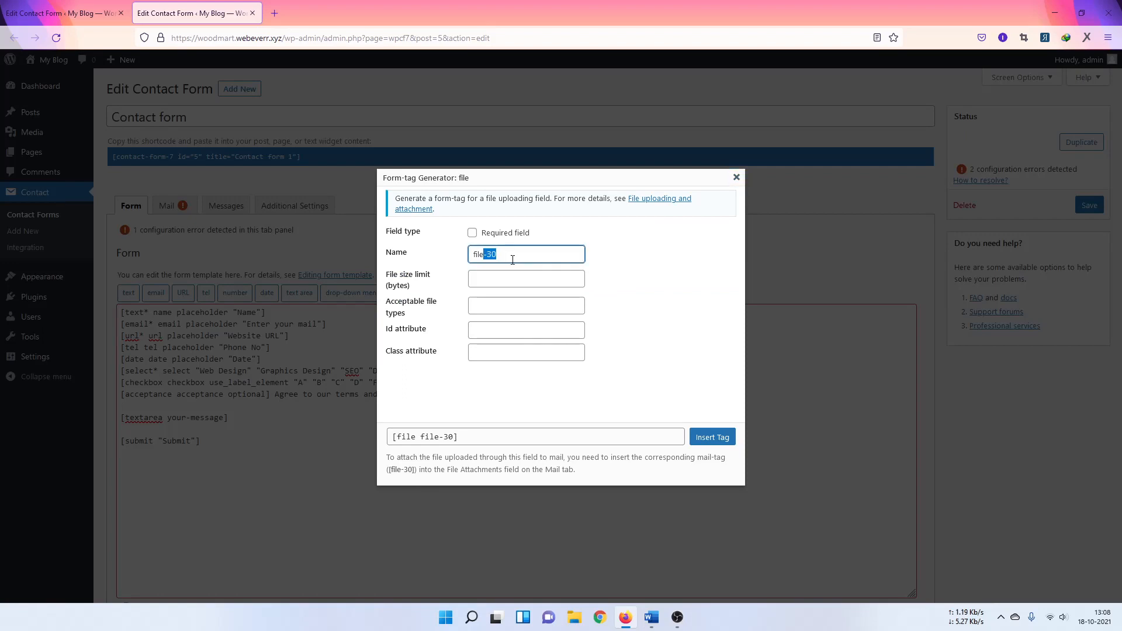
pyautogui.press('BackSpace')
pyautogui.click(492, 232)
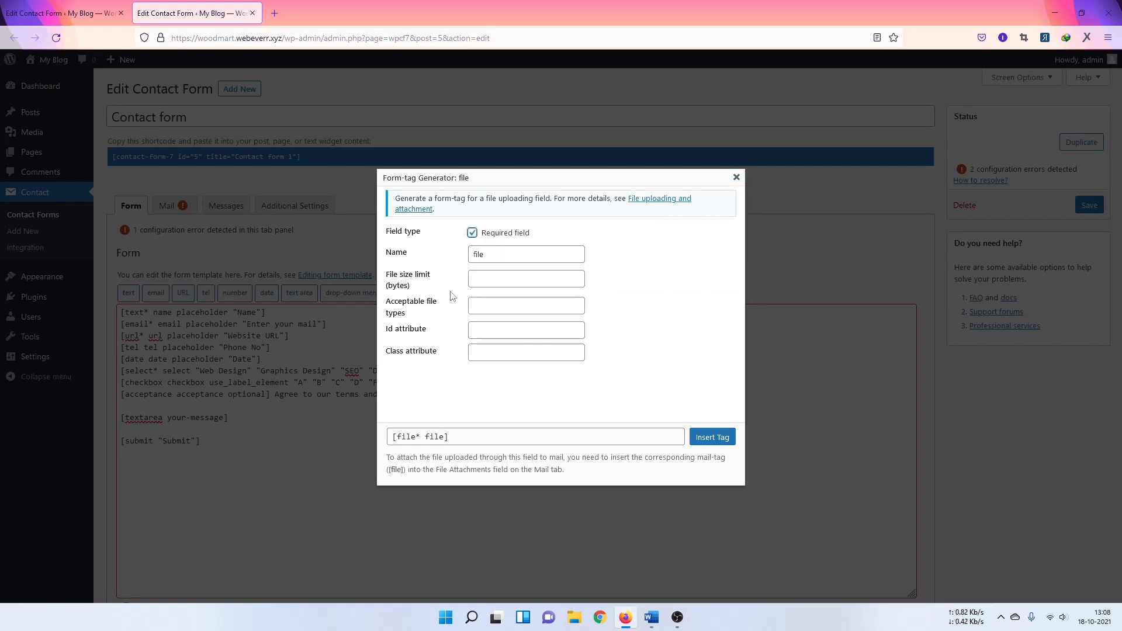
pyautogui.click(482, 279)
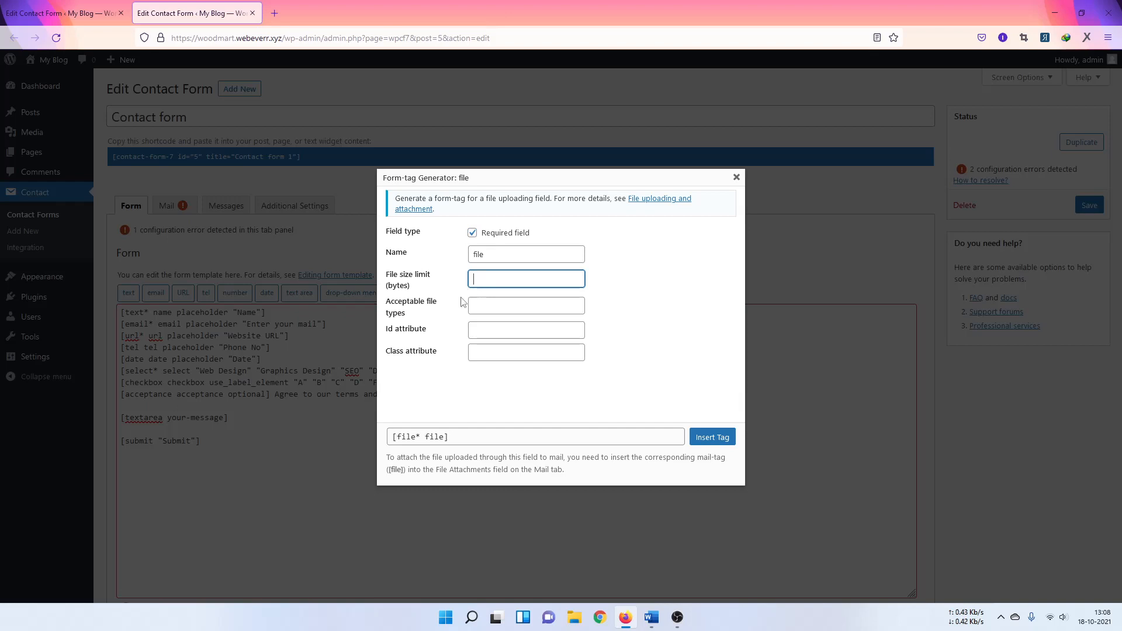
# Step: Accept .docx, .jpg and .pdf files, make the field optional, and insert the tag
pyautogui.click(492, 305)
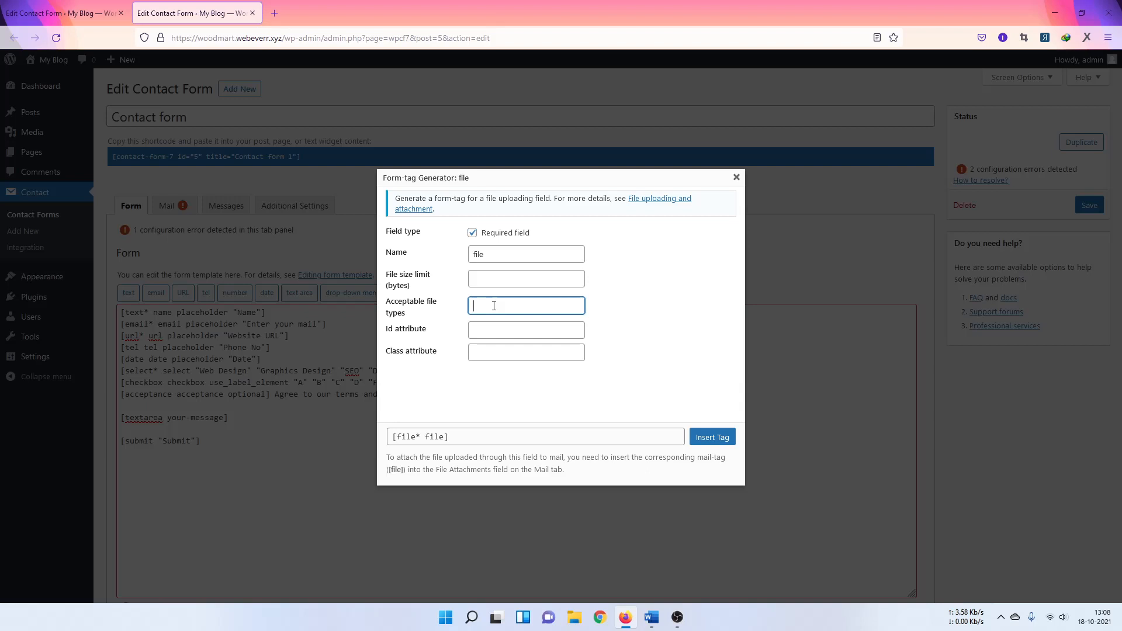
pyautogui.write('.do')
pyautogui.write('cs')
pyautogui.write(', .jp')
pyautogui.write('g')
pyautogui.write(', .')
pyautogui.write(' p')
pyautogui.write('df')
pyautogui.click(513, 309)
pyautogui.write('.')
pyautogui.click(646, 370)
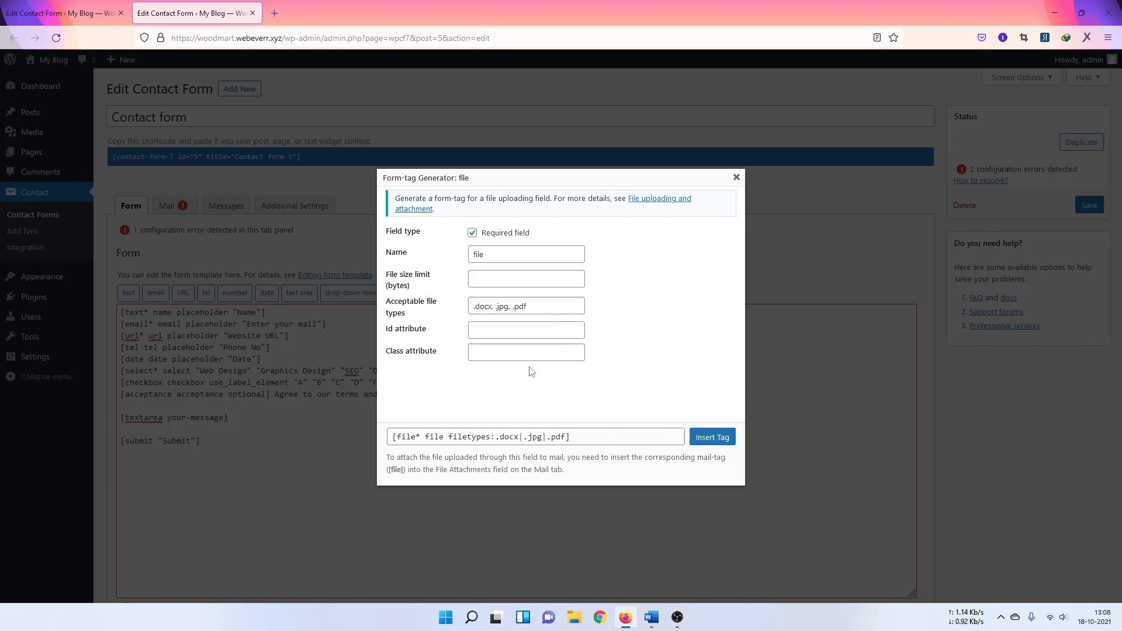
pyautogui.click(493, 310)
pyautogui.press('BackSpace')
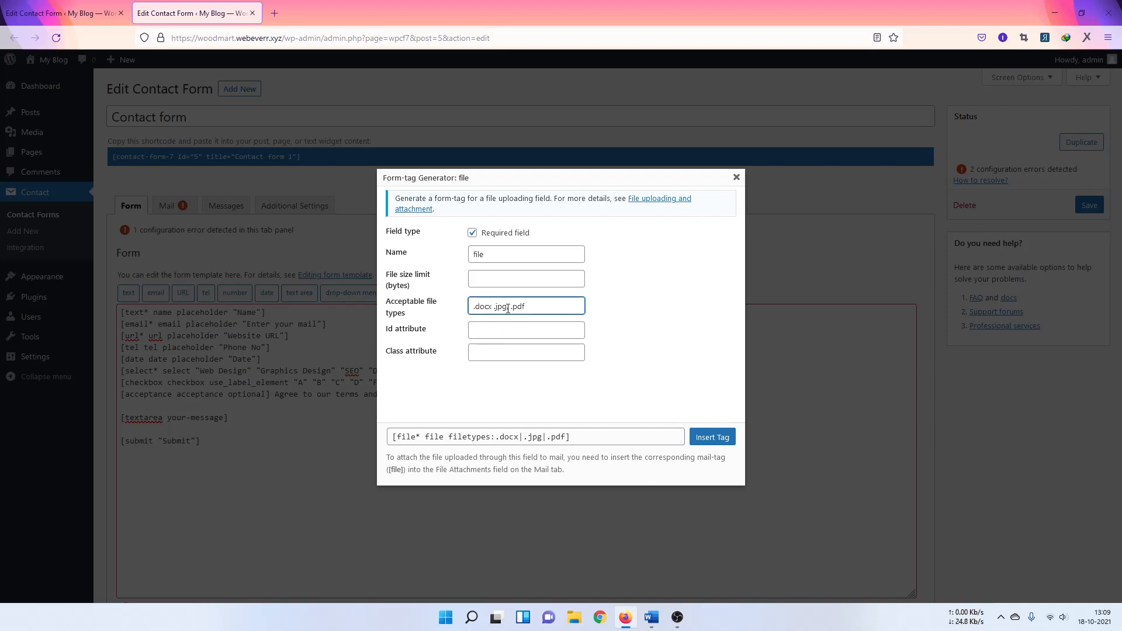
pyautogui.click(636, 340)
pyautogui.click(474, 279)
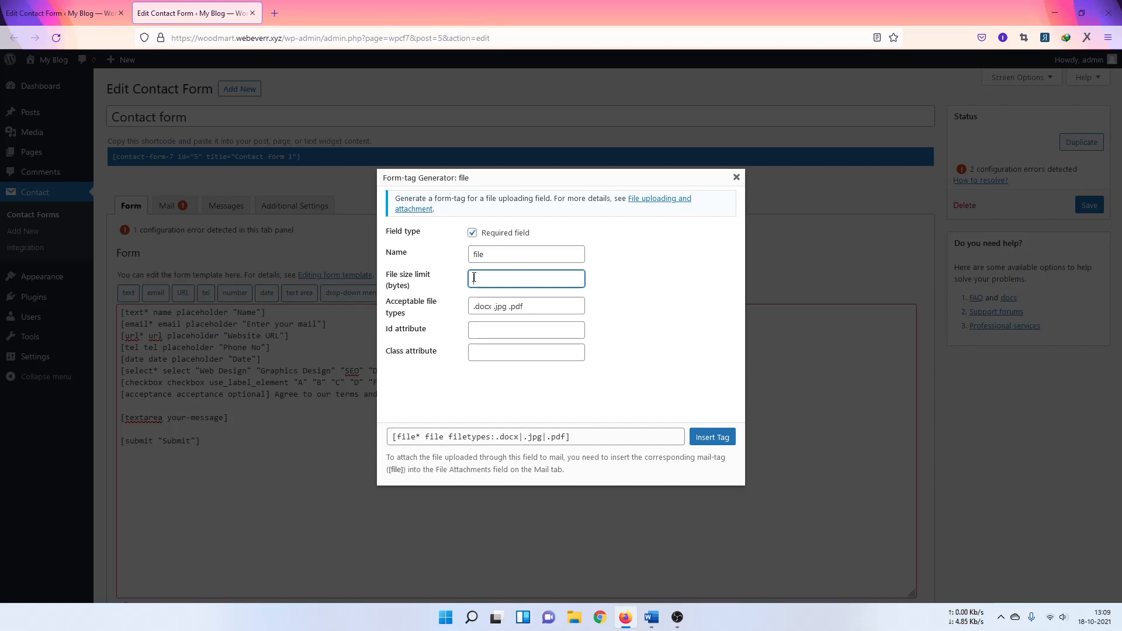
pyautogui.click(472, 232)
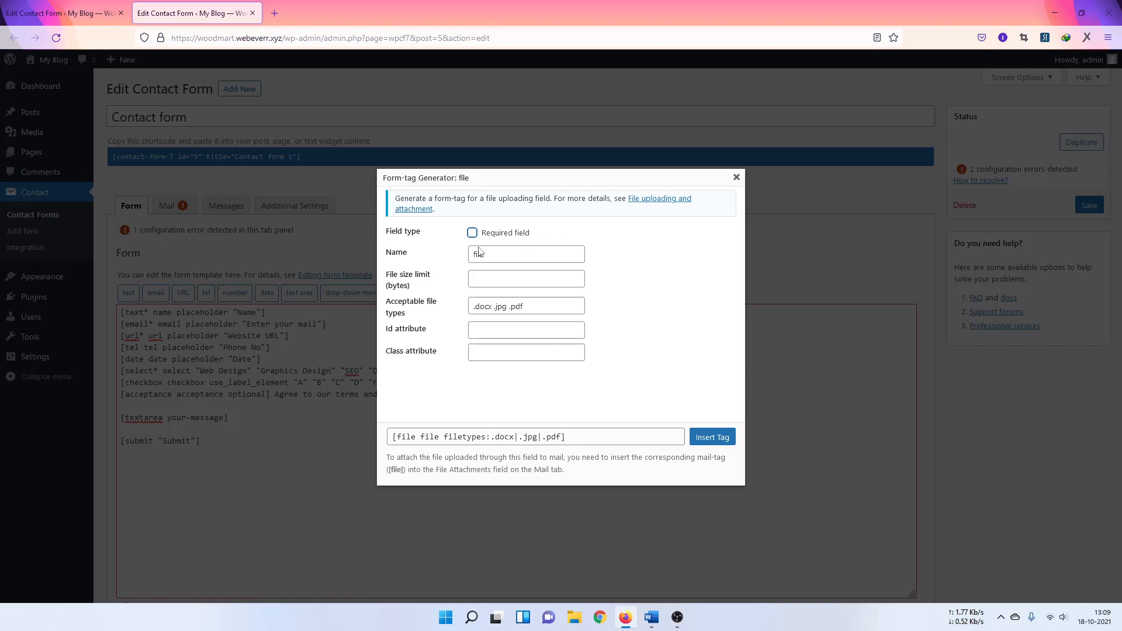
pyautogui.click(708, 437)
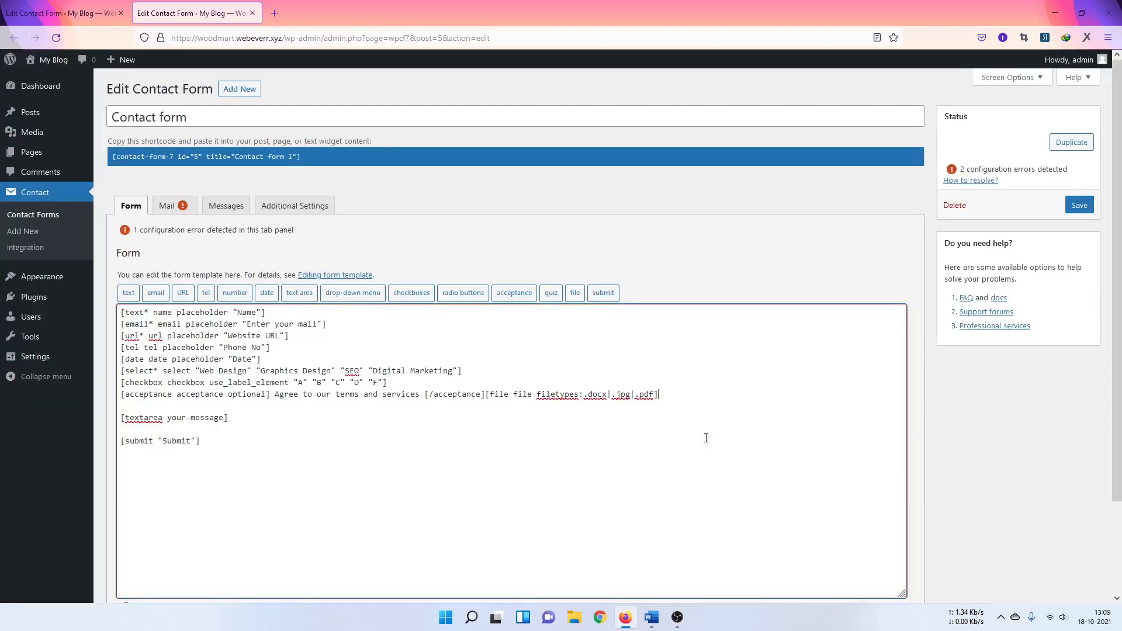
# Step: Put the file tag on its own line, drop blank lines above textarea and submit, and save
pyautogui.click(483, 397)
pyautogui.press('Return')
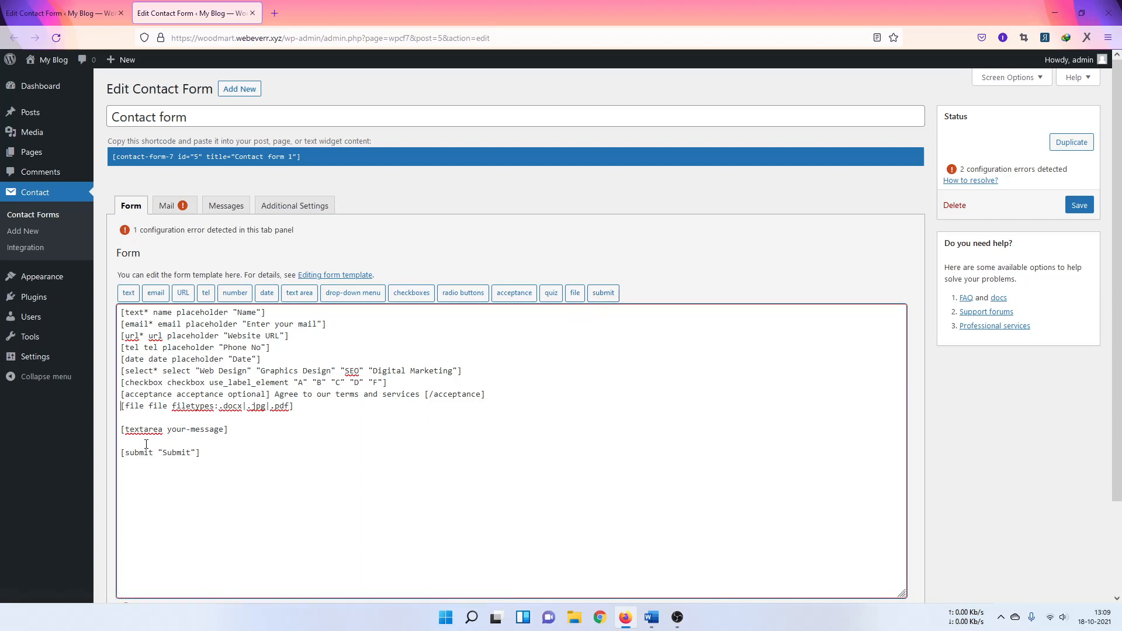
pyautogui.moveTo(208, 454); pyautogui.dragTo(120, 454)
pyautogui.click(134, 420)
pyautogui.press('BackSpace')
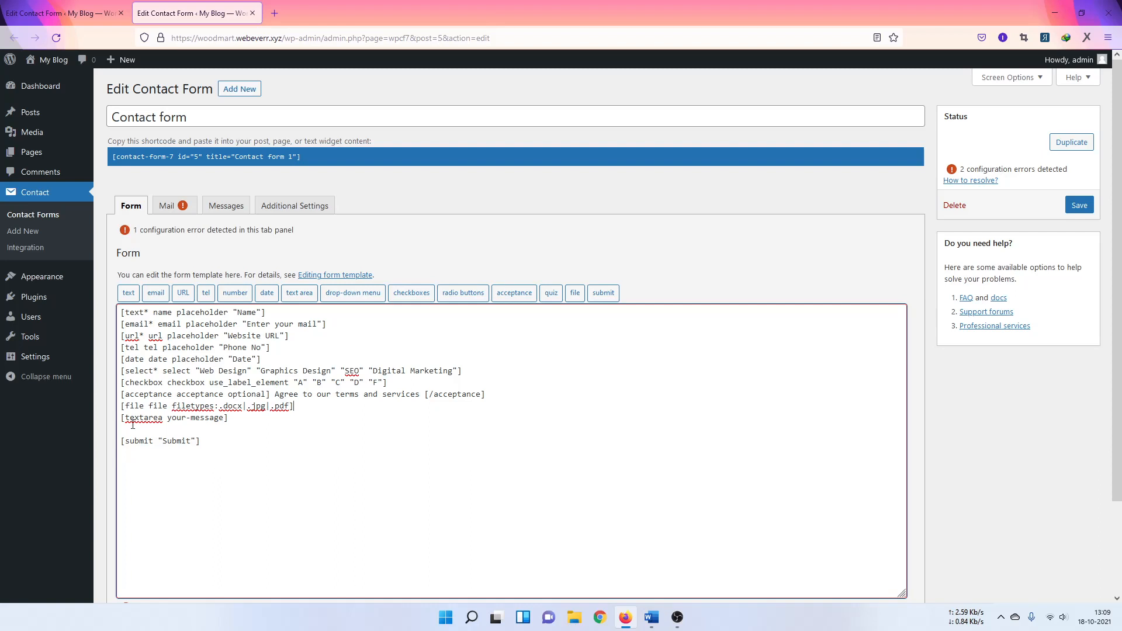
pyautogui.click(133, 425)
pyautogui.press('BackSpace')
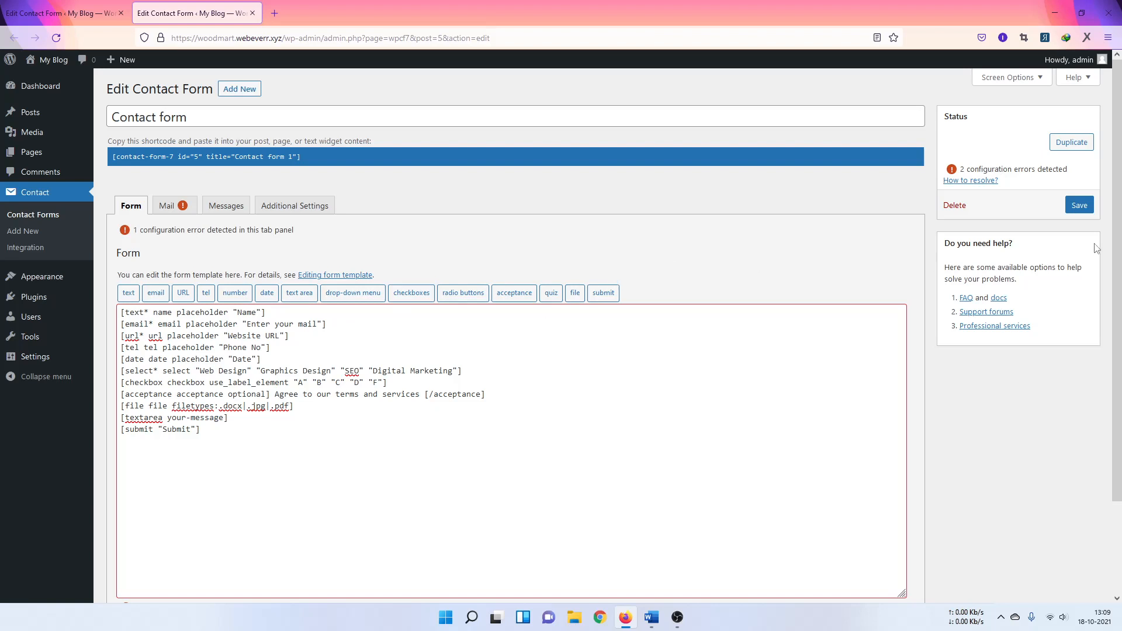
pyautogui.click(1080, 205)
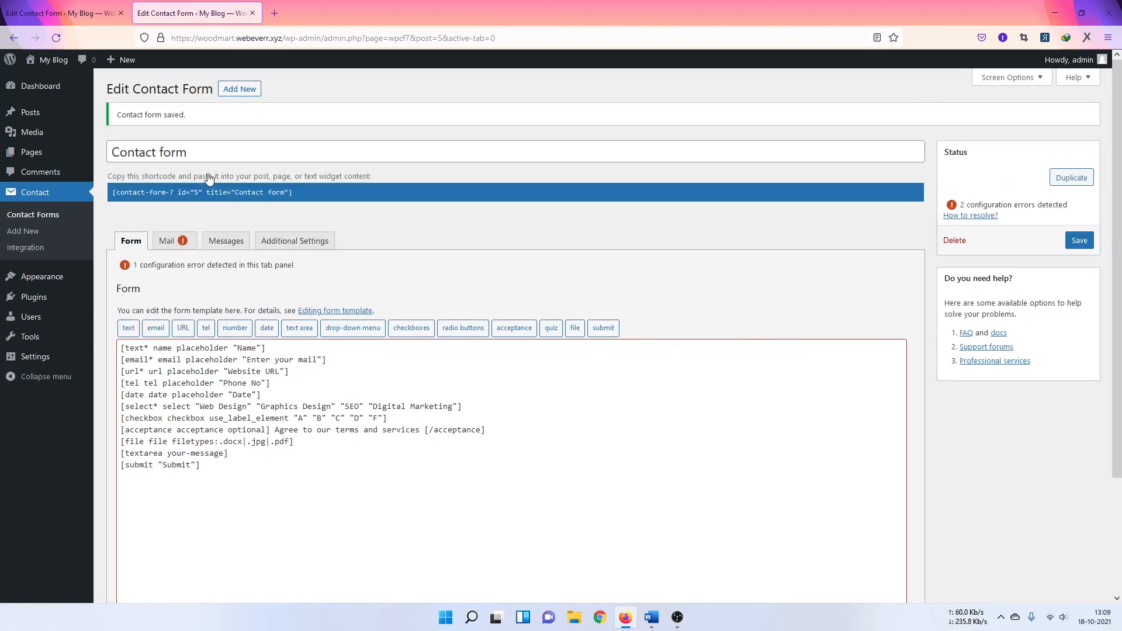
# Step: Open the Mail tab and review the recipient, sender, subject and additional header fields
pyautogui.click(175, 243)
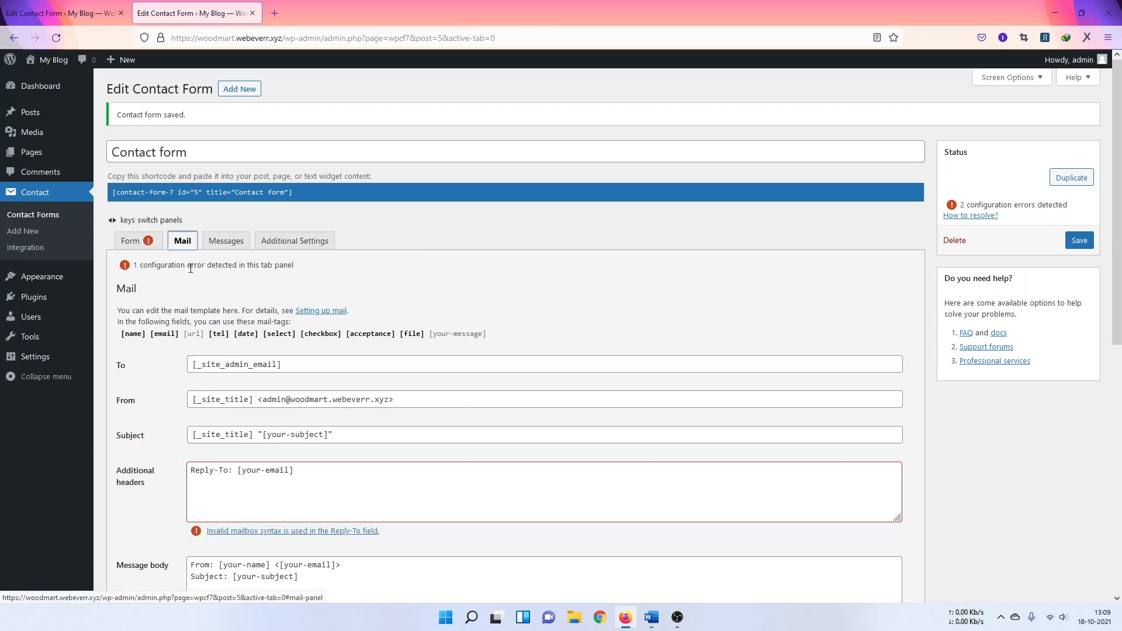
pyautogui.scroll(-2, 413, 304)
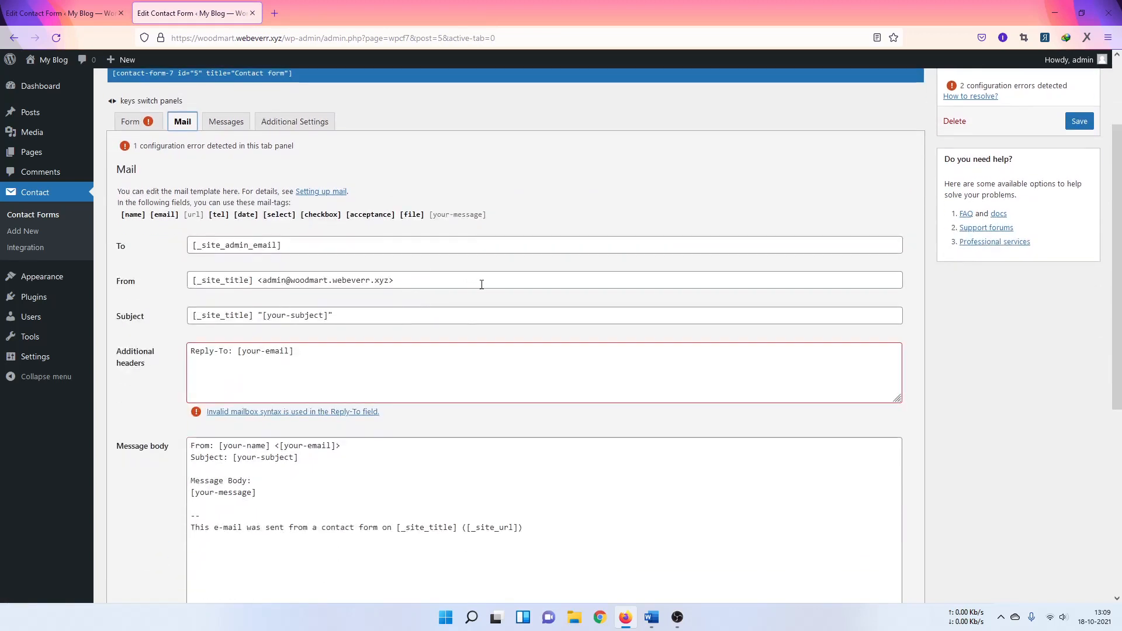
pyautogui.scroll(-1, 482, 284)
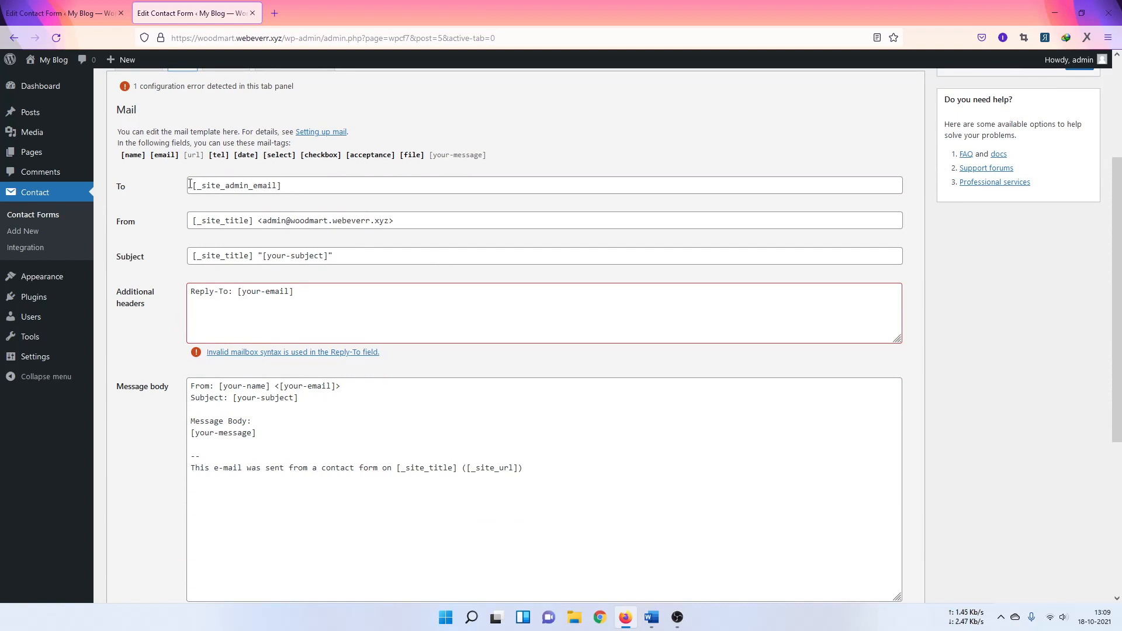
pyautogui.moveTo(190, 185); pyautogui.dragTo(308, 185)
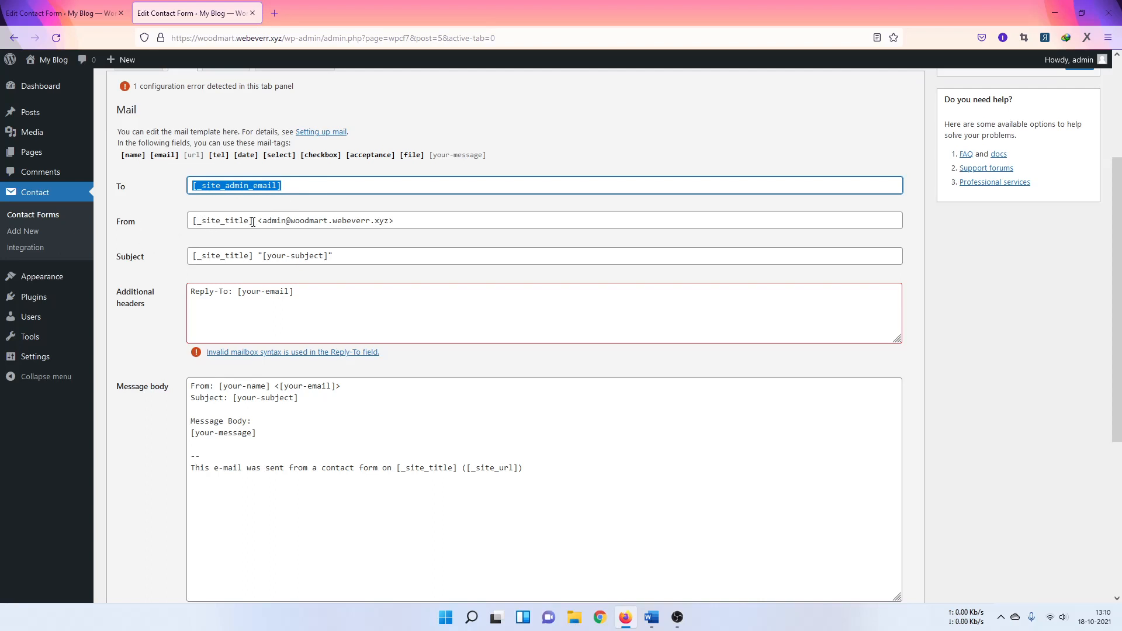
pyautogui.moveTo(258, 222); pyautogui.dragTo(278, 221)
pyautogui.click(285, 222)
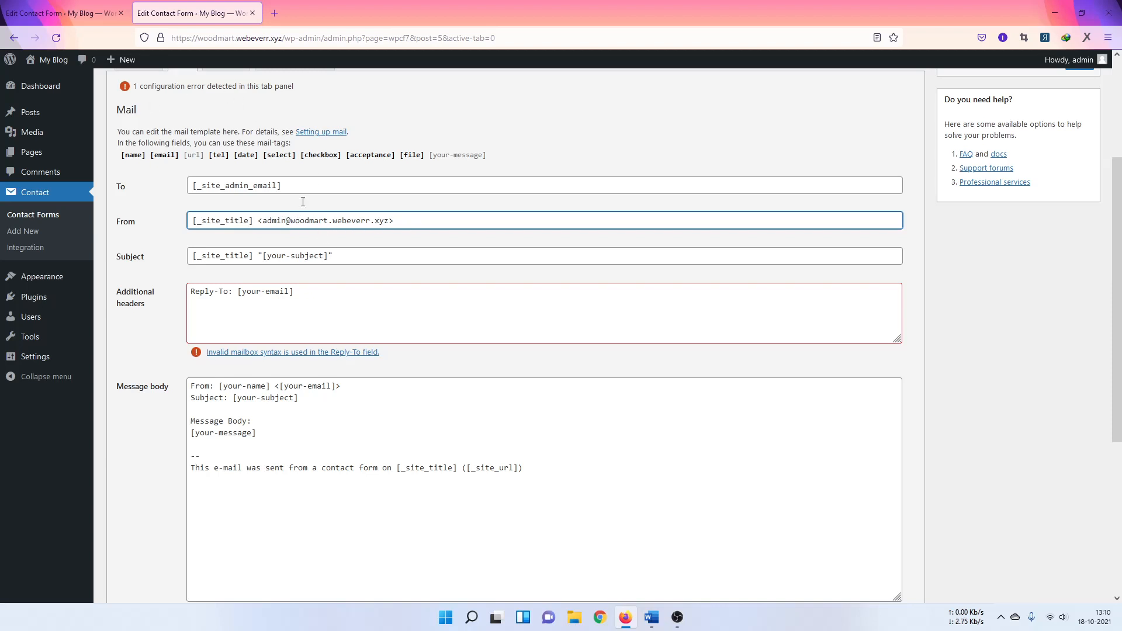
pyautogui.moveTo(199, 39); pyautogui.dragTo(285, 48)
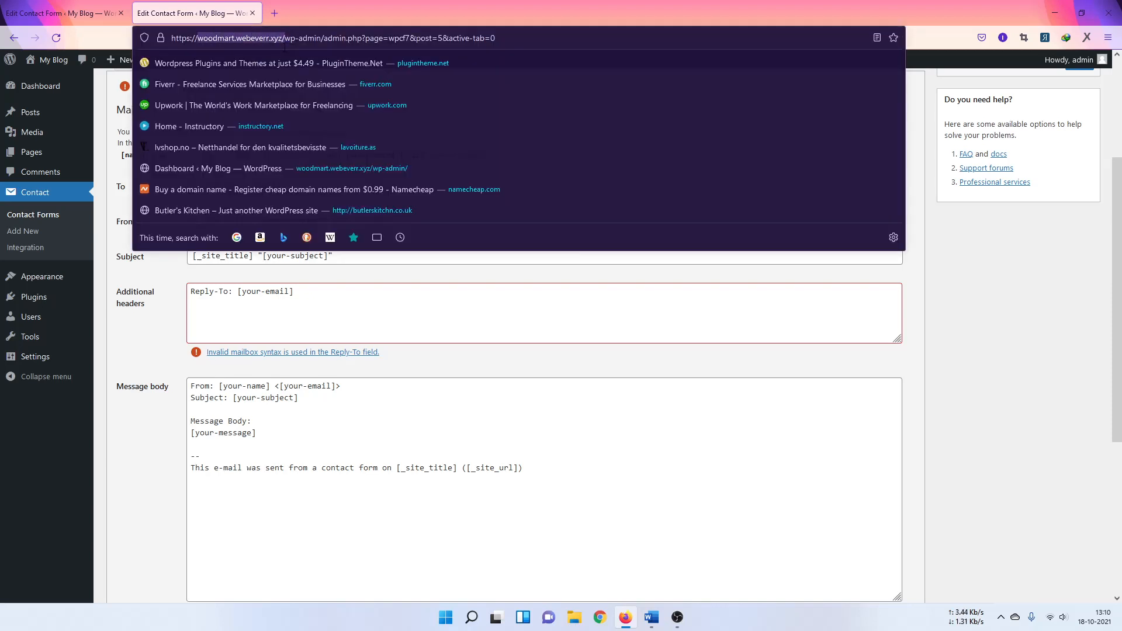
pyautogui.click(374, 281)
pyautogui.click(415, 225)
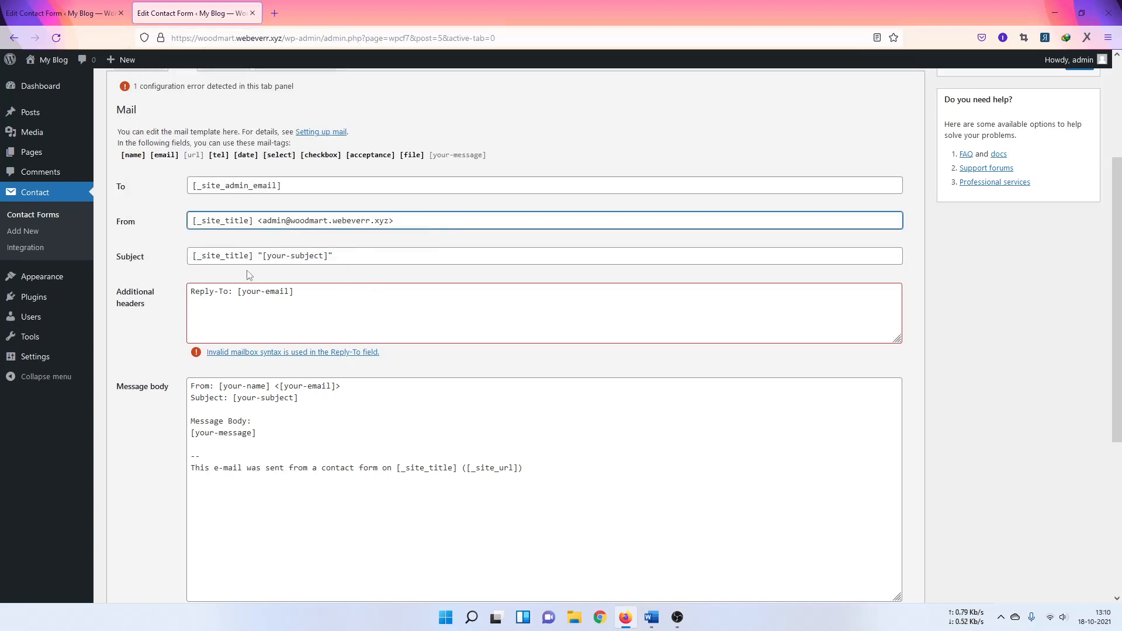
pyautogui.click(331, 281)
pyautogui.moveTo(334, 256); pyautogui.dragTo(138, 194)
pyautogui.click(164, 202)
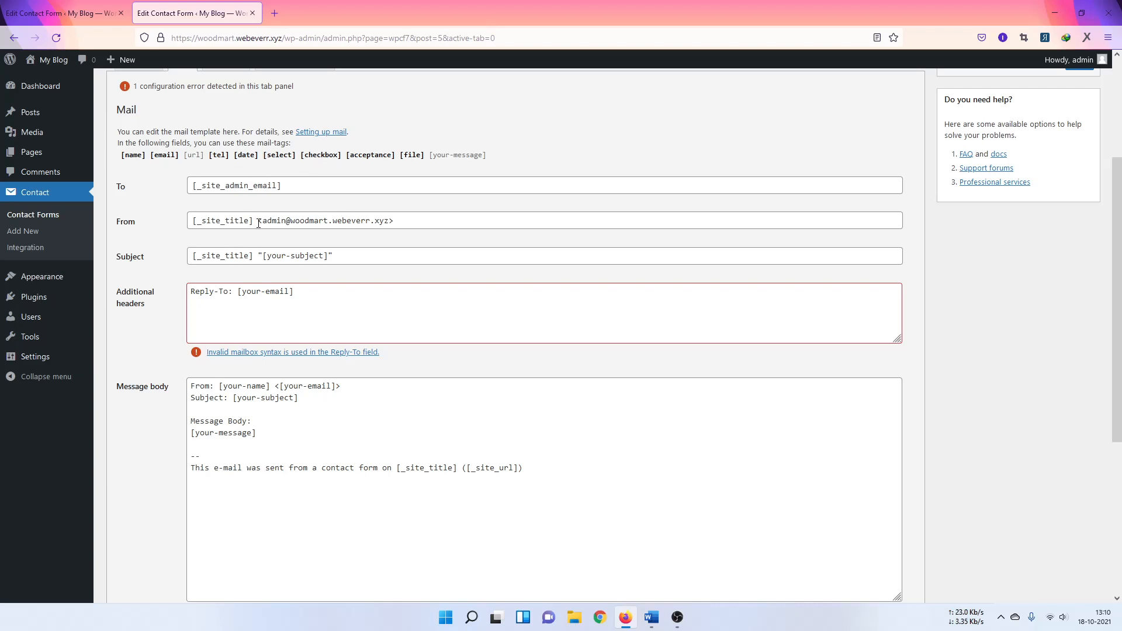
pyautogui.scroll(-3, 267, 210)
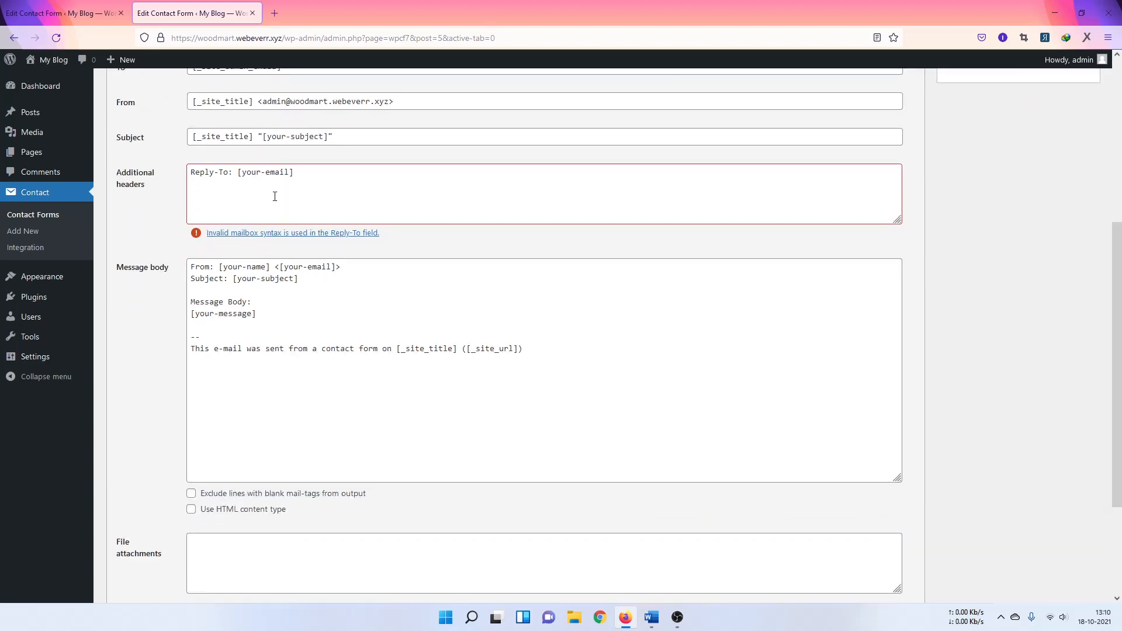
pyautogui.scroll(3, 140, 264)
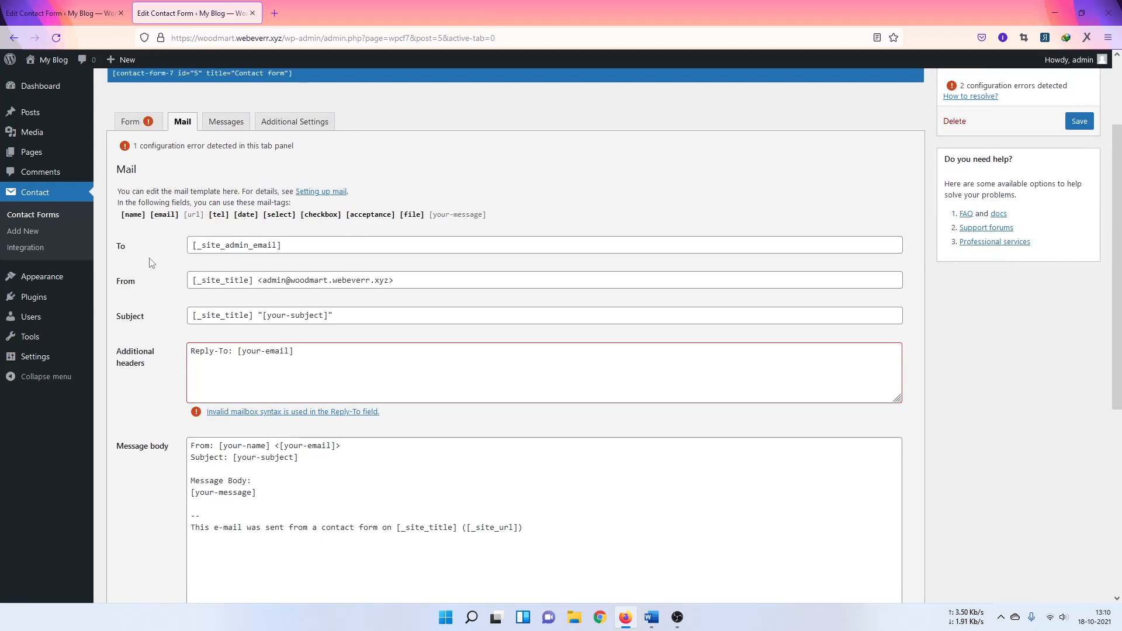
# Step: Replace [your-email] with the [email] mail-tag in the Reply-To header and message body's From line
pyautogui.click(166, 215)
pyautogui.rightClick(167, 216)
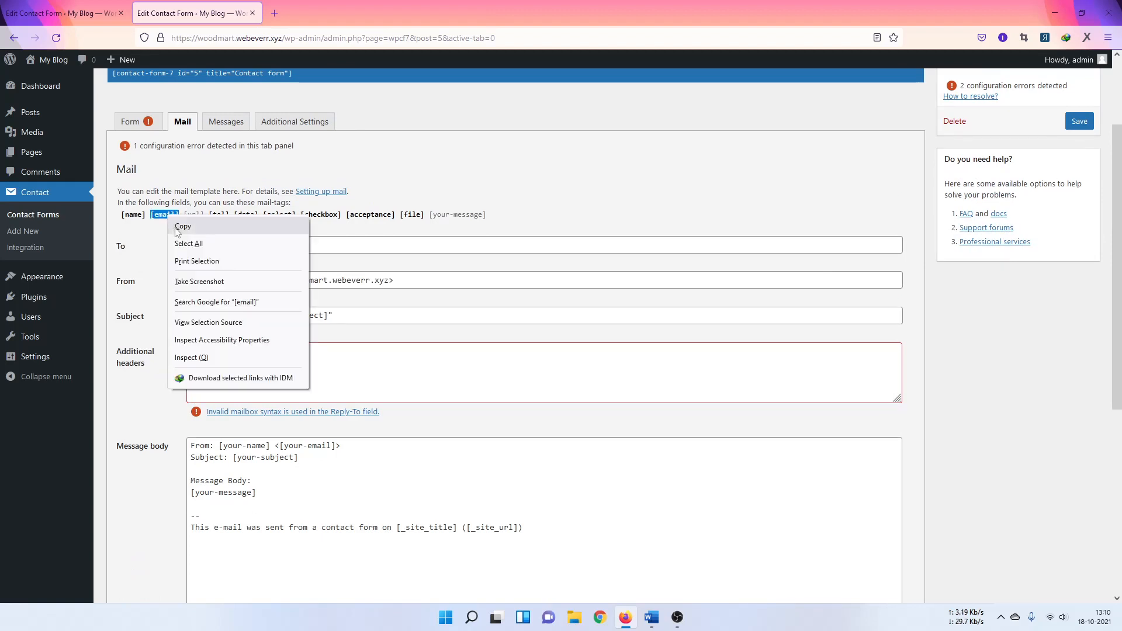
pyautogui.click(177, 227)
pyautogui.moveTo(238, 351); pyautogui.dragTo(297, 354)
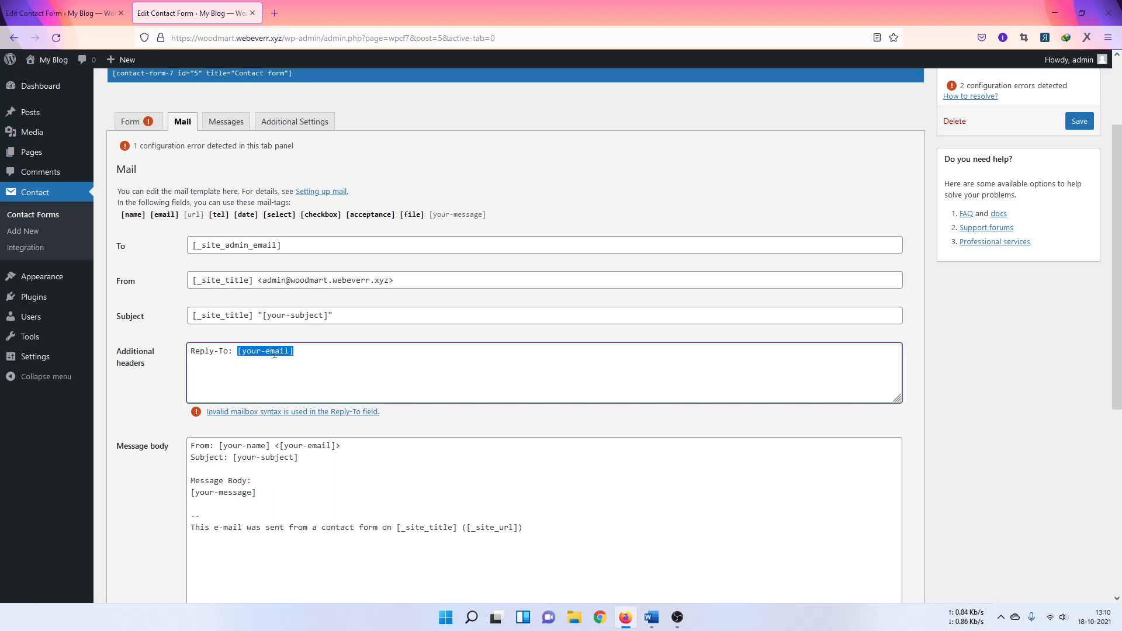
pyautogui.hotkey('ctrl', 'v')
pyautogui.click(170, 338)
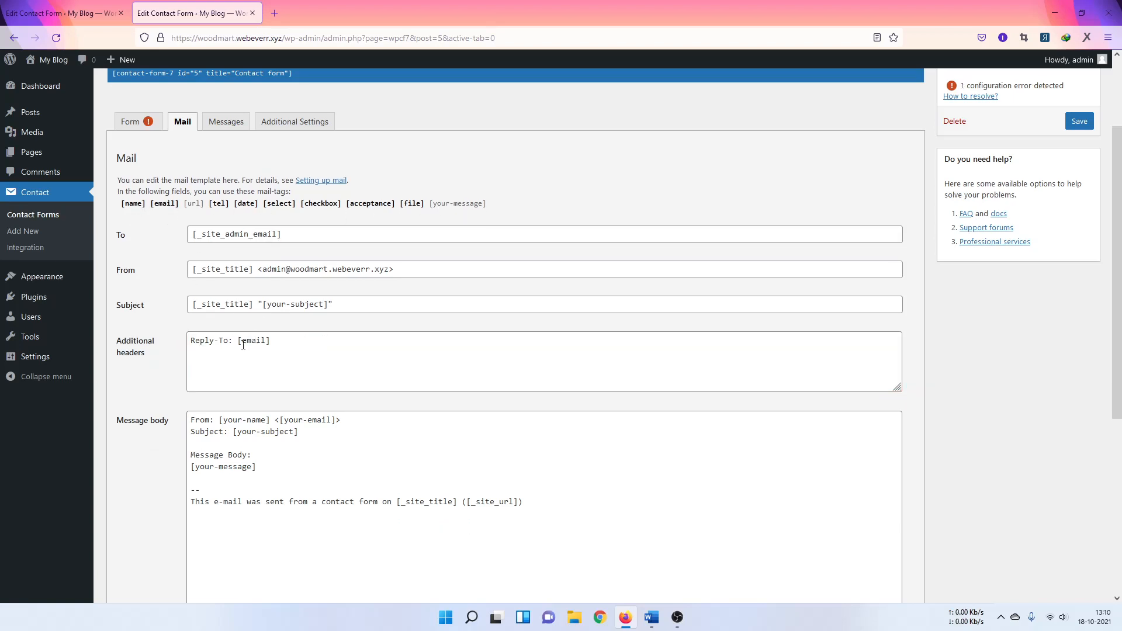
pyautogui.scroll(-1, 263, 351)
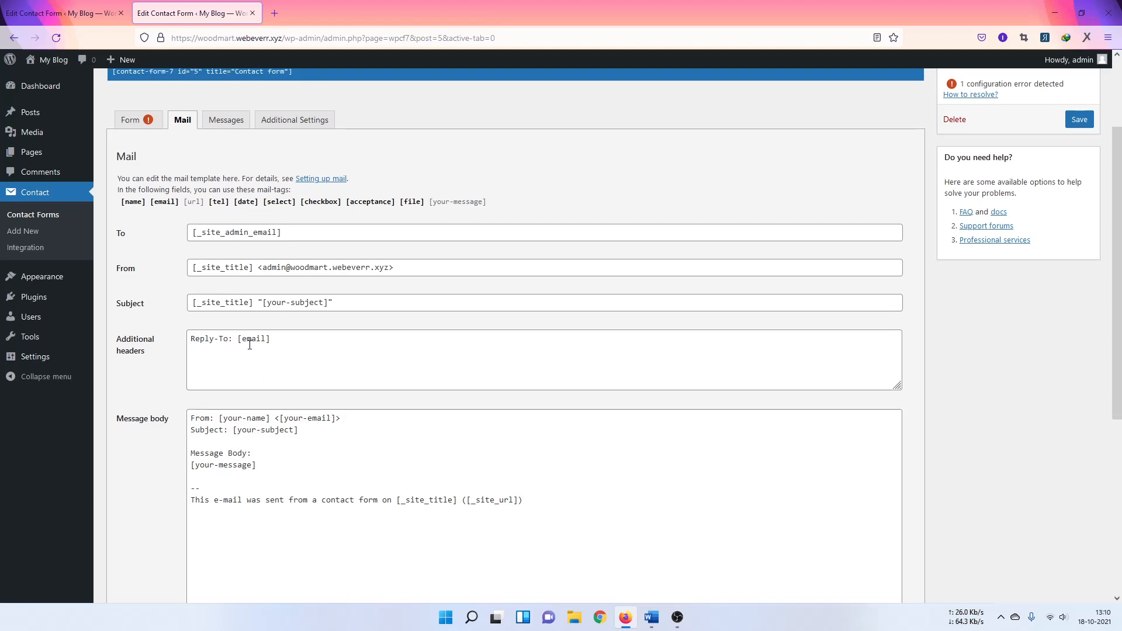
pyautogui.moveTo(282, 359); pyautogui.dragTo(333, 366)
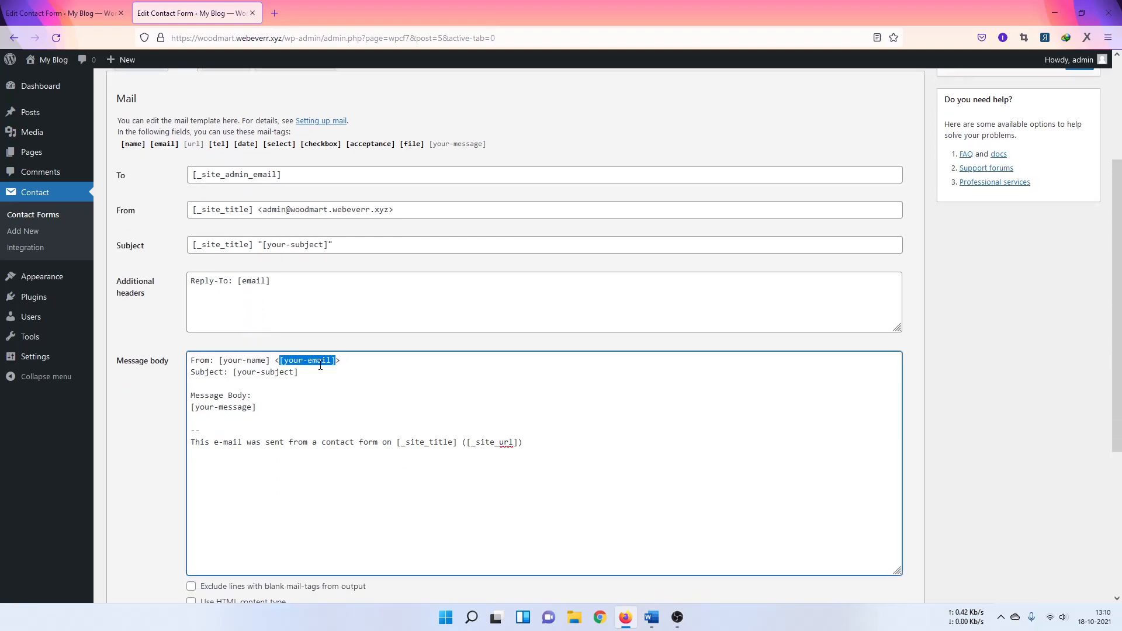
pyautogui.hotkey('ctrl', 'v')
# Step: Review the available mail-tags: [name], [email], [tel], [date], [select], [checkbox] and [acceptance]
pyautogui.scroll(-2, 208, 338)
pyautogui.scroll(2, 223, 393)
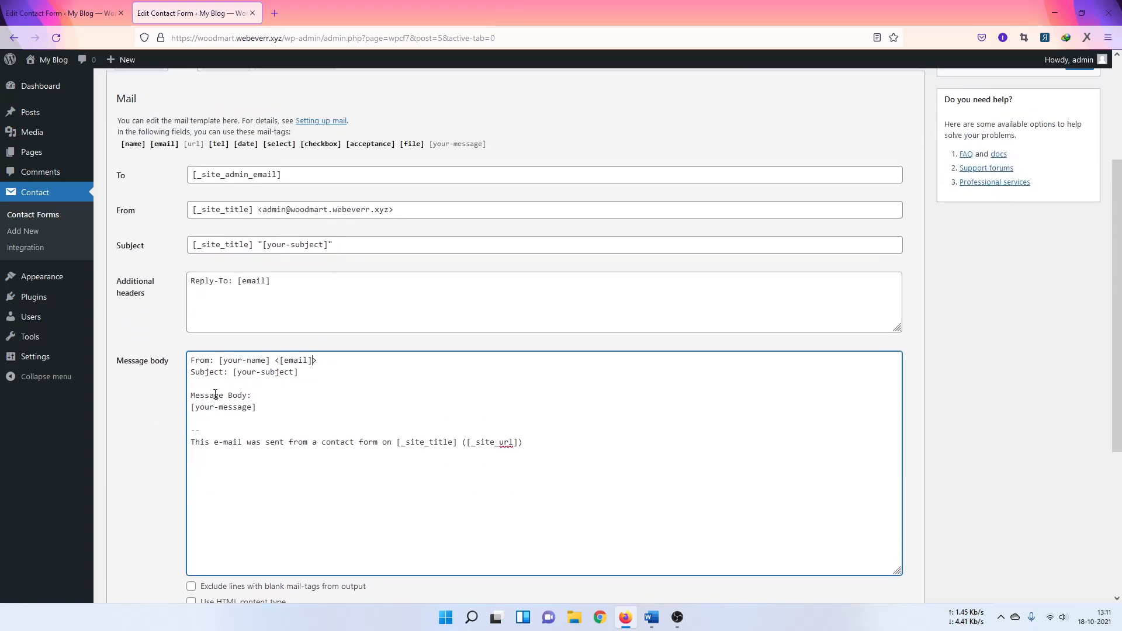
pyautogui.moveTo(191, 408); pyautogui.dragTo(261, 408)
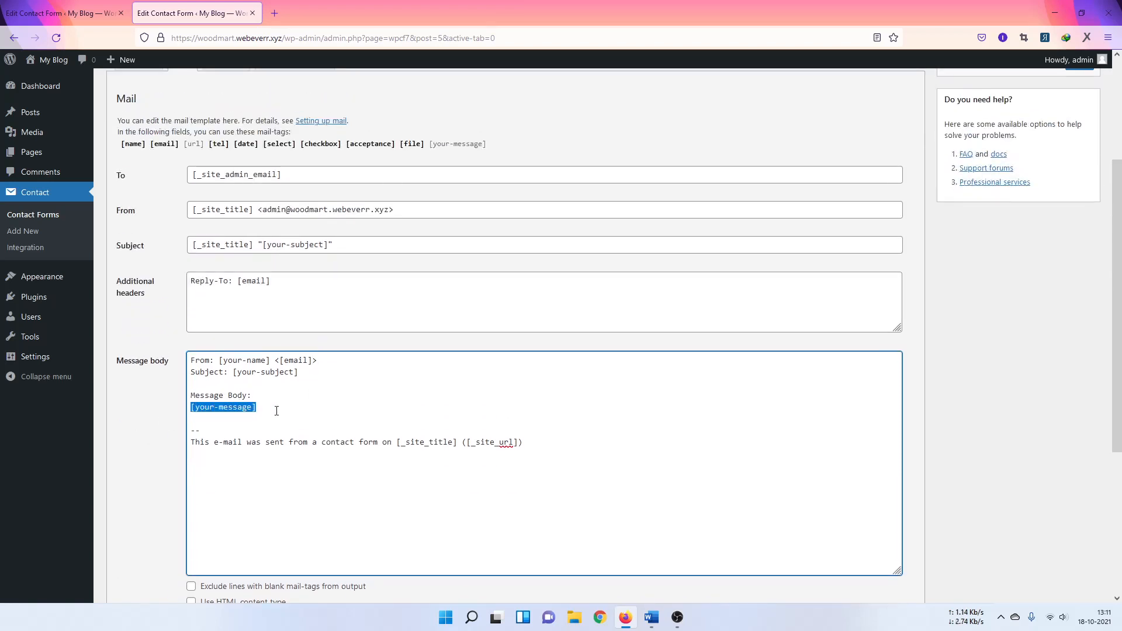
pyautogui.scroll(2, 274, 403)
pyautogui.scroll(-2, 275, 388)
pyautogui.scroll(1, 153, 195)
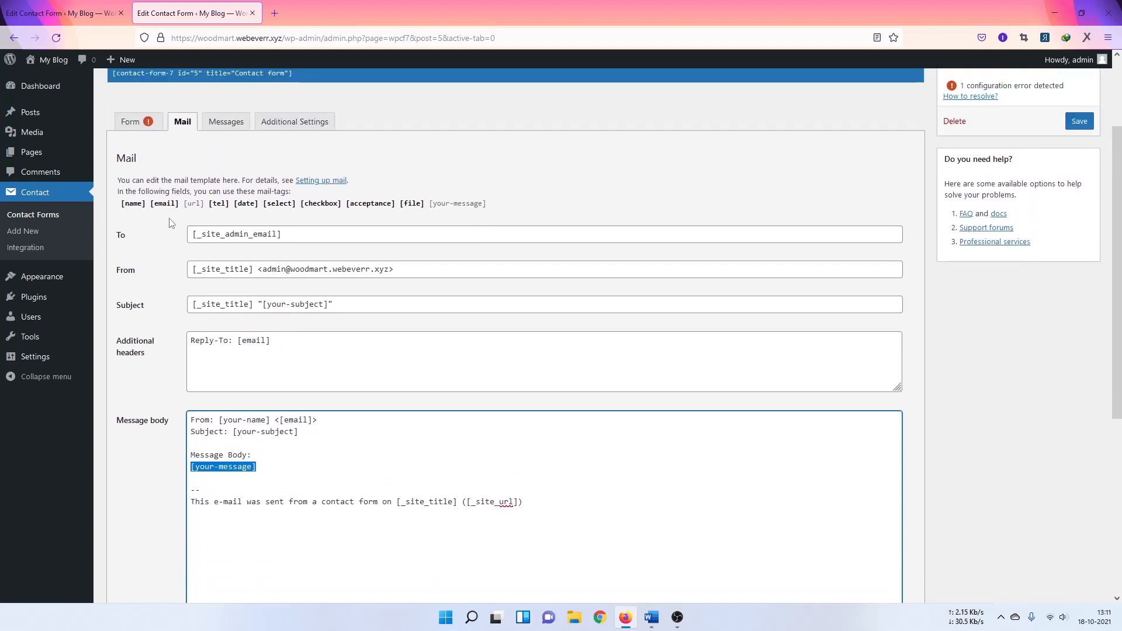
pyautogui.click(133, 204)
pyautogui.click(165, 204)
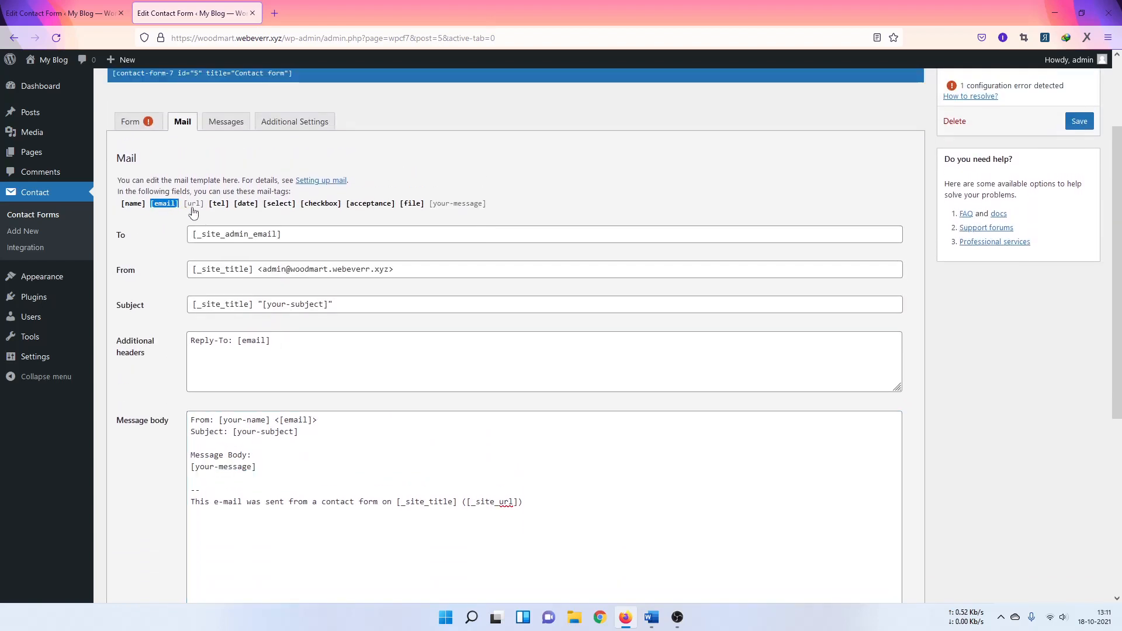
pyautogui.click(218, 206)
pyautogui.click(246, 204)
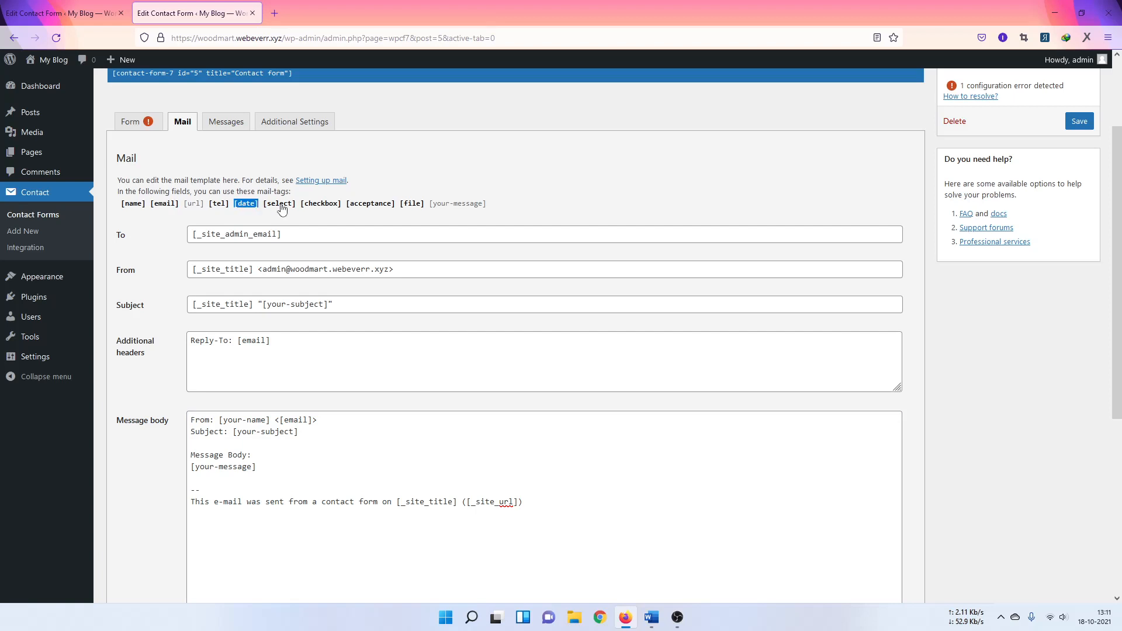
pyautogui.click(280, 204)
pyautogui.click(321, 204)
pyautogui.click(371, 204)
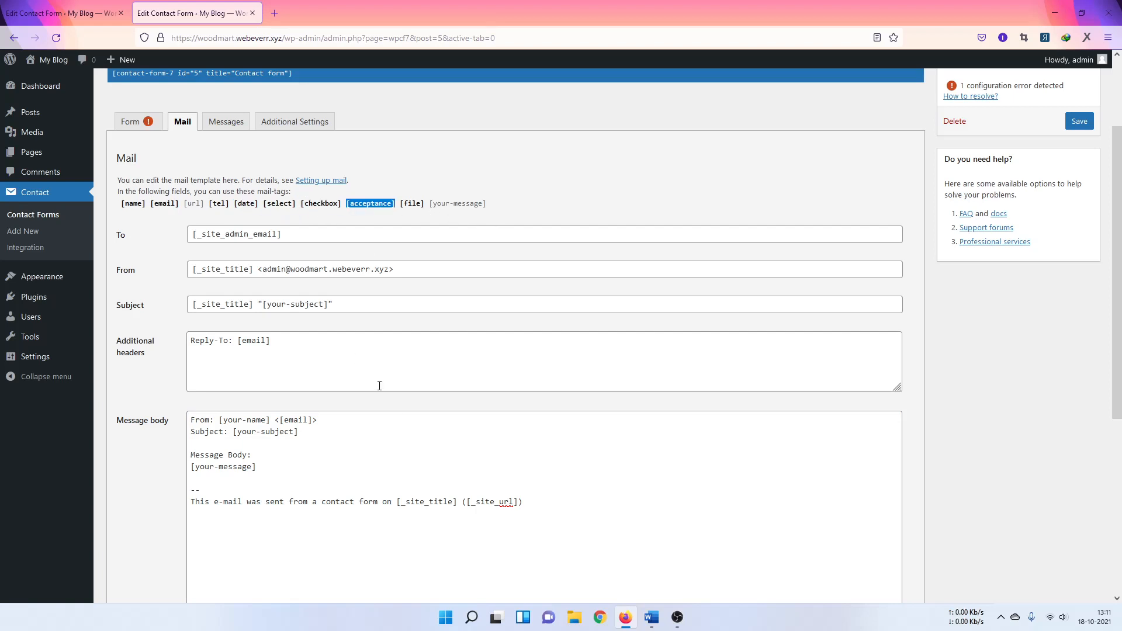
pyautogui.scroll(-1, 400, 406)
pyautogui.scroll(1, 401, 400)
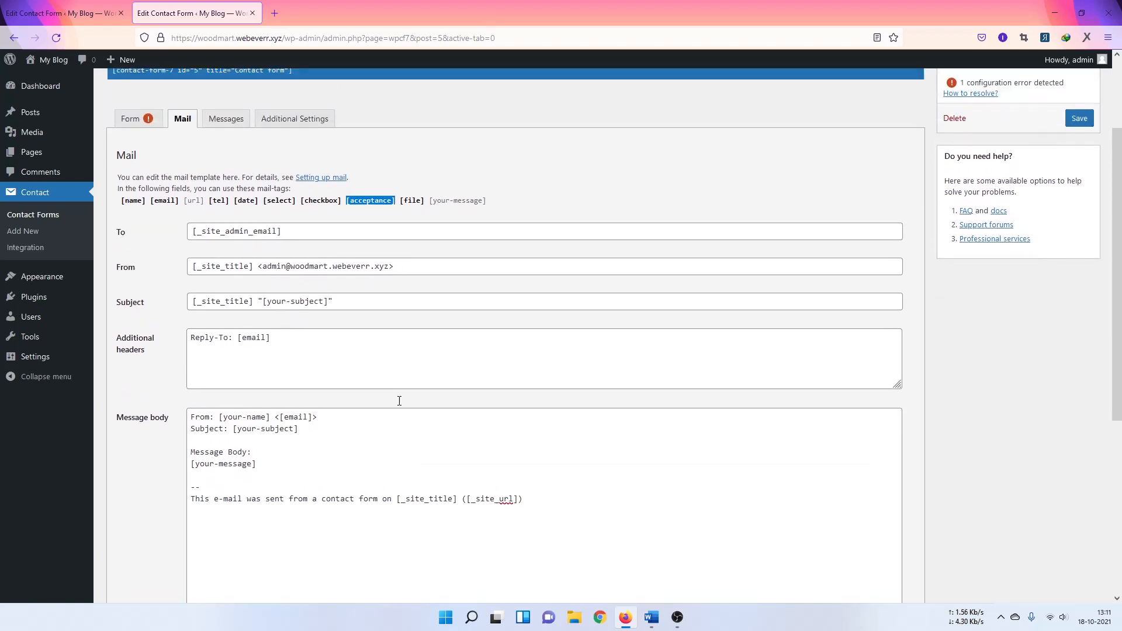
pyautogui.scroll(-1, 381, 381)
# Step: Replace [your-name] with [name] in the message body's From line and save the form
pyautogui.click(263, 395)
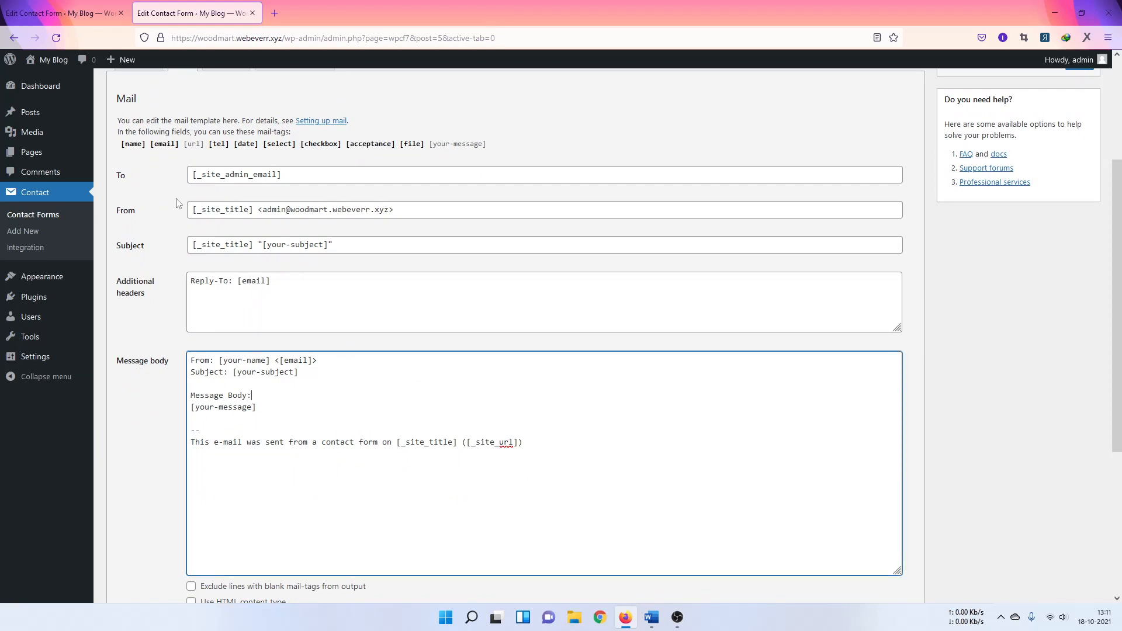
pyautogui.click(135, 147)
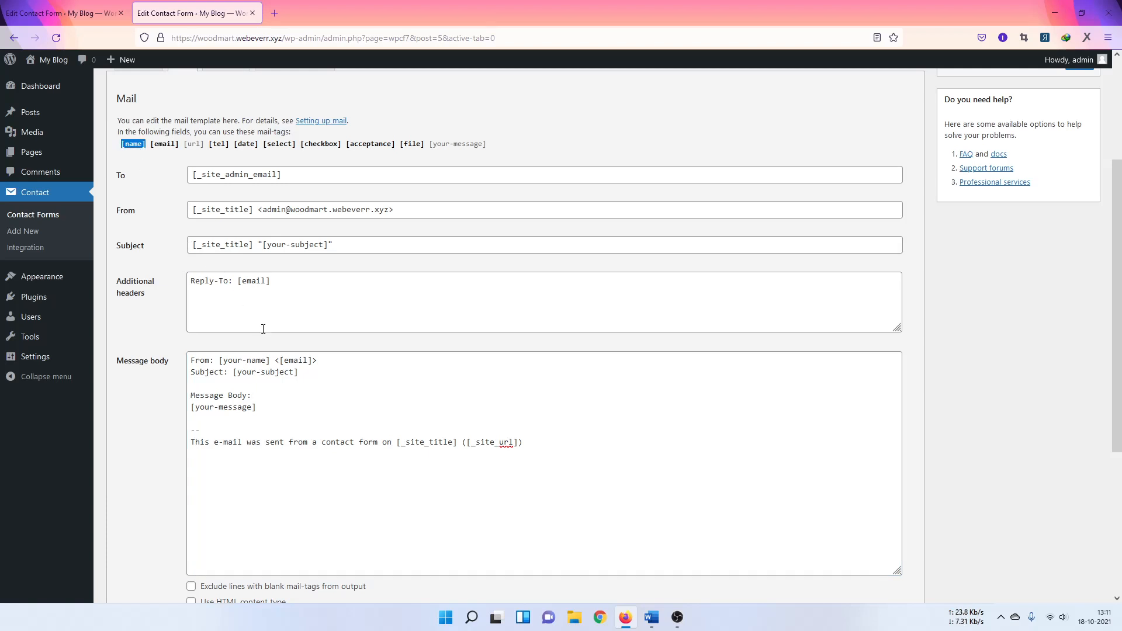
pyautogui.moveTo(220, 361); pyautogui.dragTo(270, 362)
pyautogui.hotkey('ctrl', 'v')
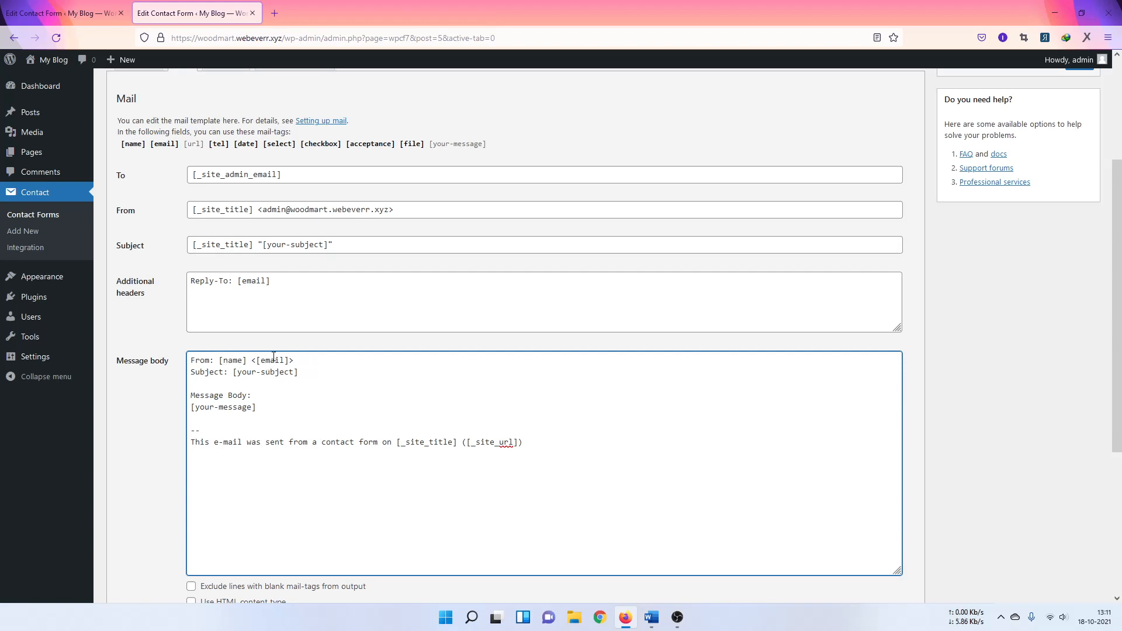
pyautogui.click(161, 305)
pyautogui.scroll(2, 156, 314)
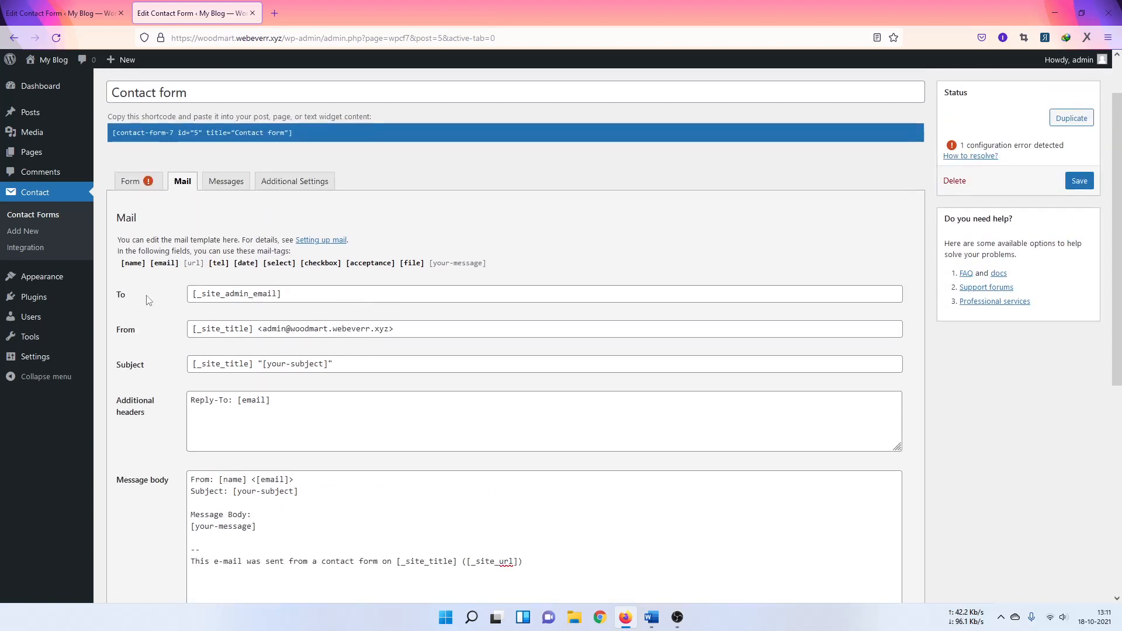
pyautogui.scroll(-1, 149, 303)
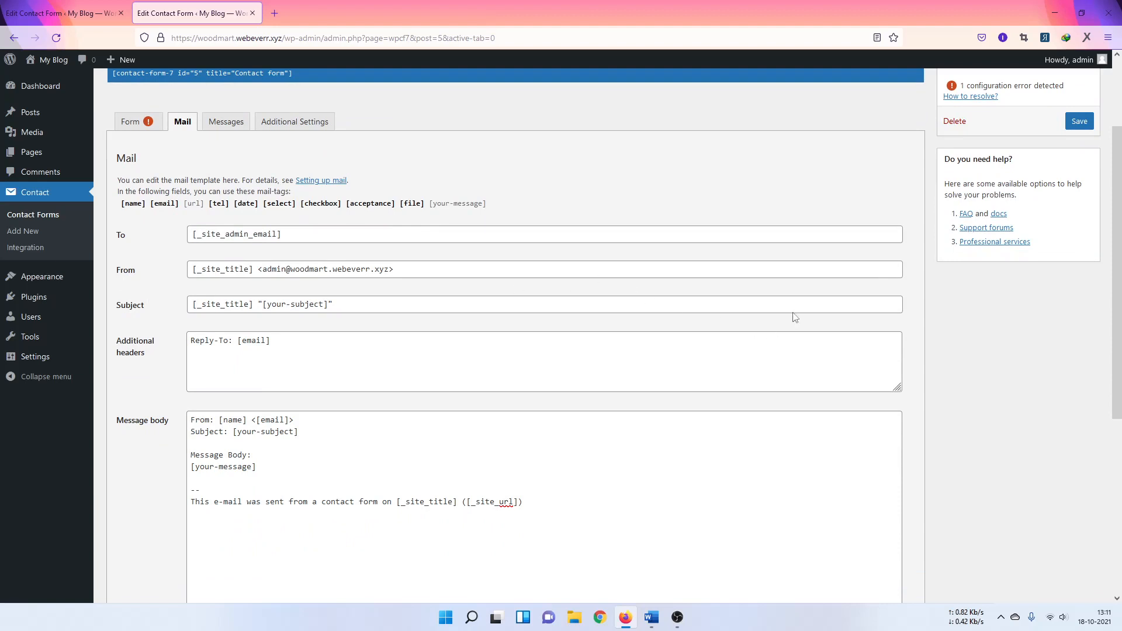
pyautogui.click(1080, 122)
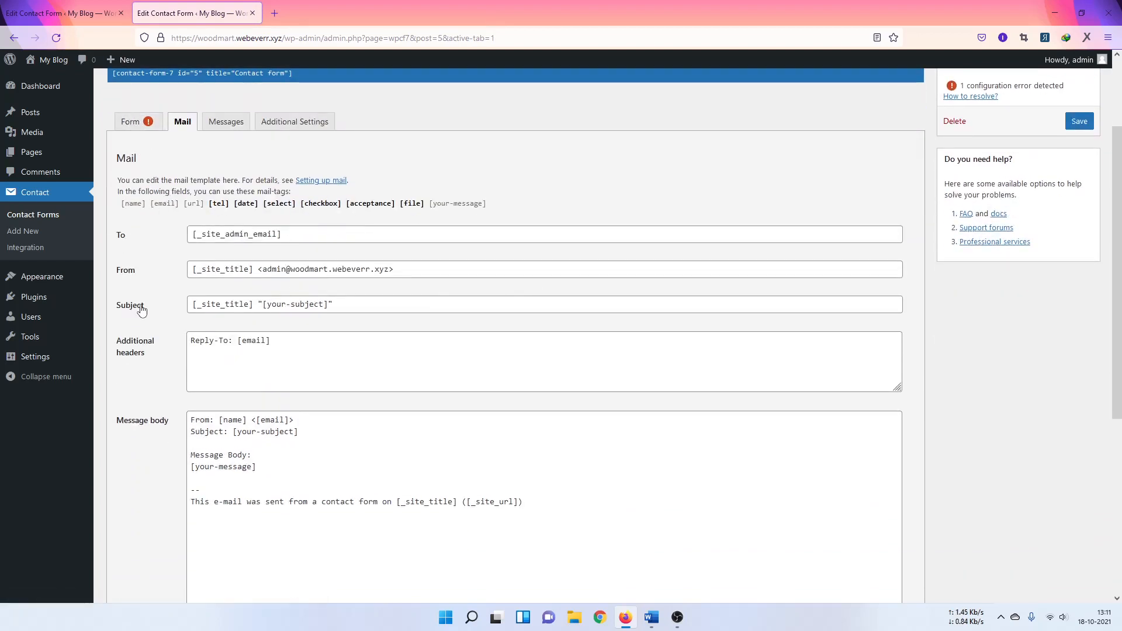
pyautogui.scroll(-2, 230, 353)
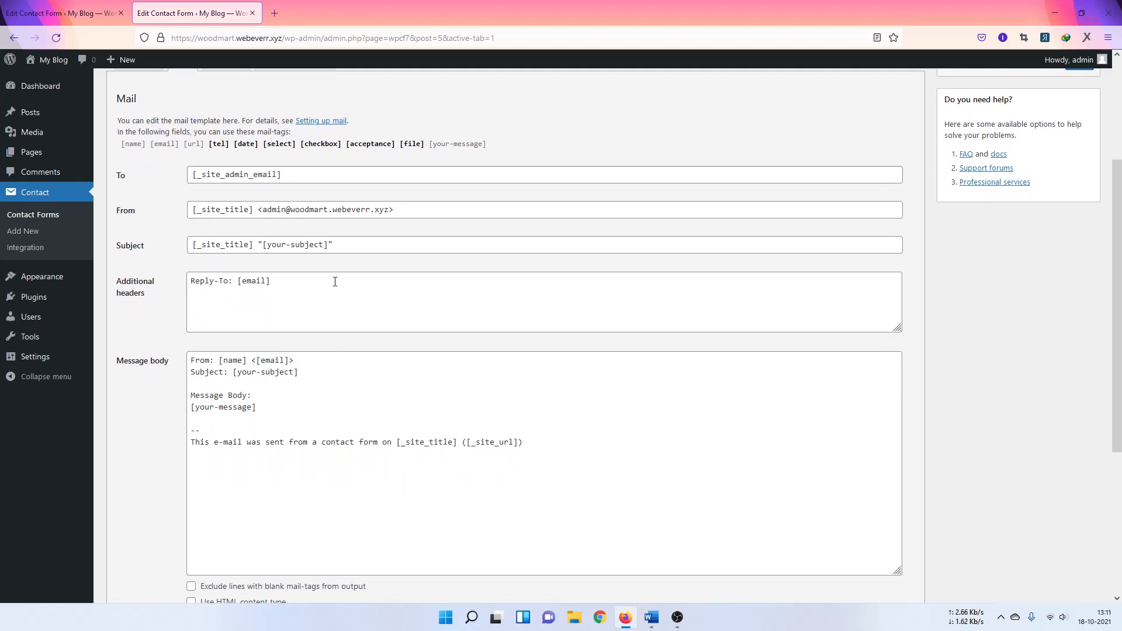
pyautogui.scroll(-1, 272, 310)
pyautogui.scroll(2, 272, 313)
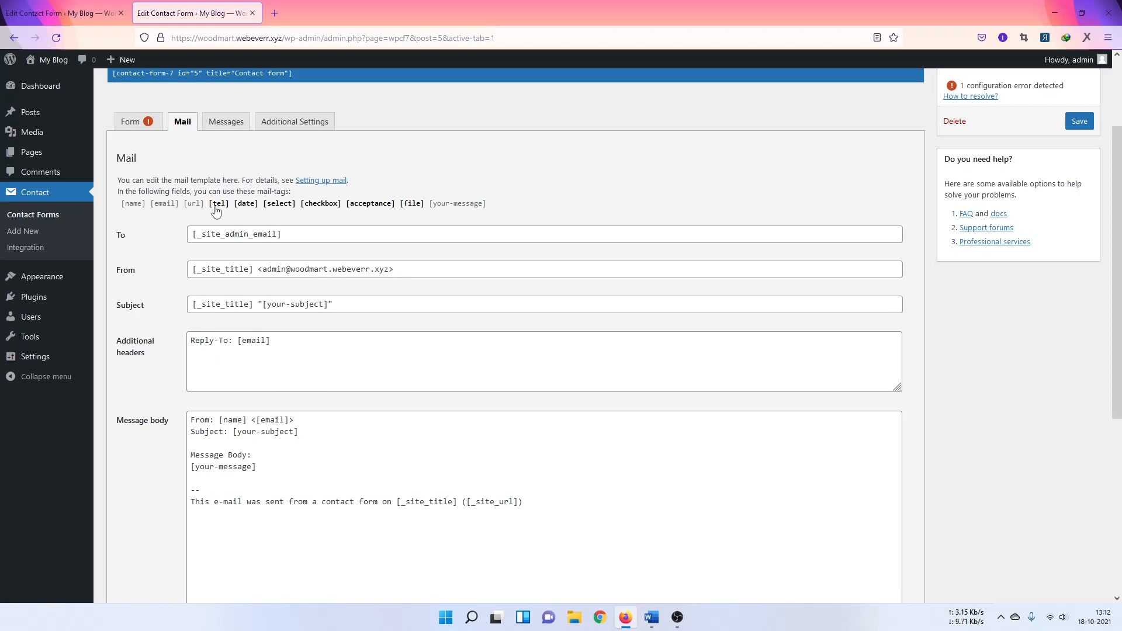
# Step: Paste the [url] mail-tag over [your-subject] in the Subject field and message body
pyautogui.click(193, 205)
pyautogui.rightClick(190, 210)
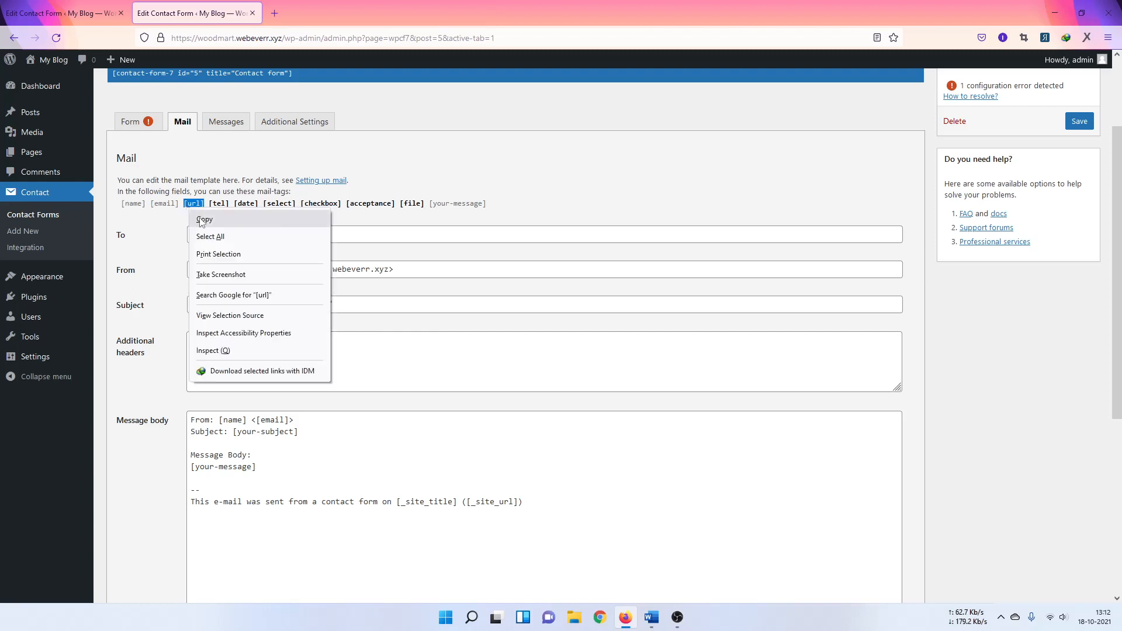
pyautogui.click(204, 220)
pyautogui.moveTo(262, 303); pyautogui.dragTo(327, 310)
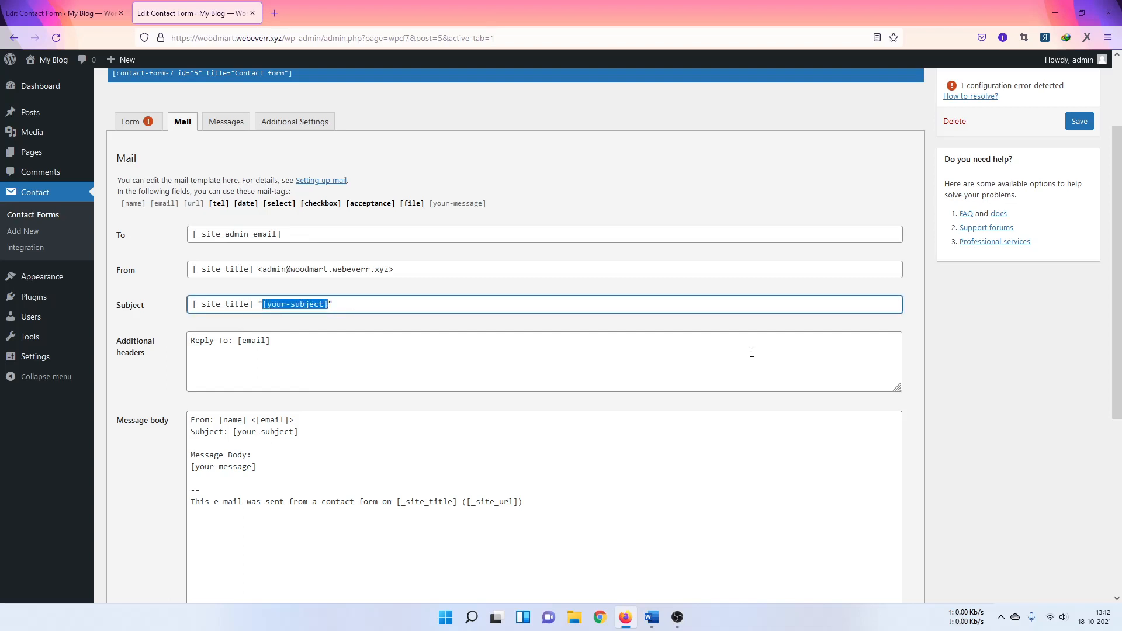
pyautogui.hotkey('ctrl', 'v')
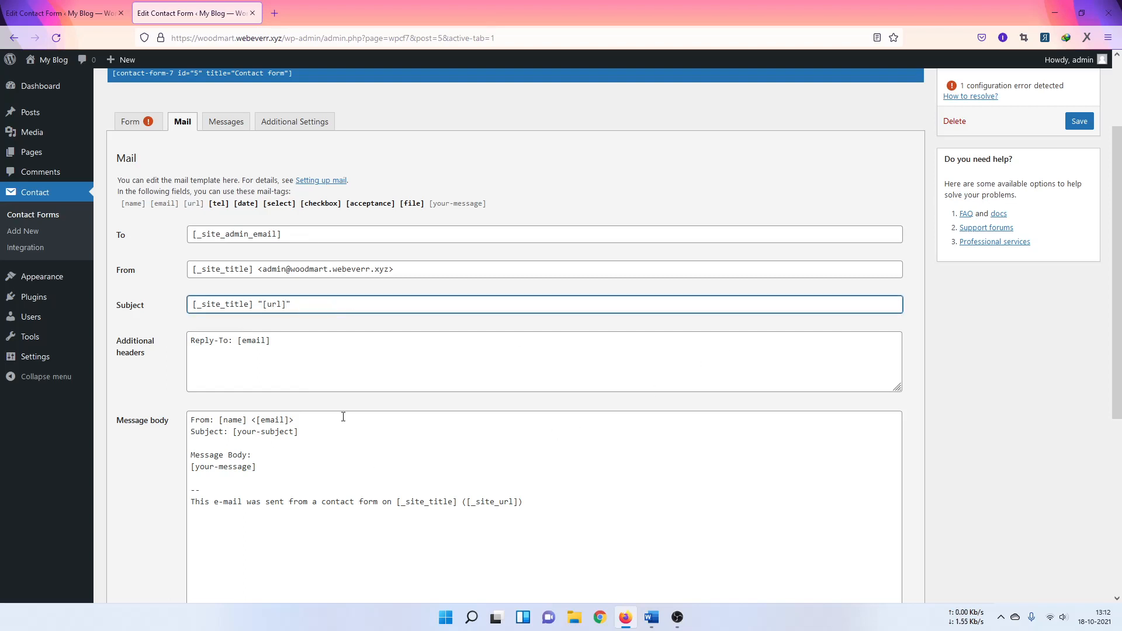
pyautogui.moveTo(234, 433); pyautogui.dragTo(299, 434)
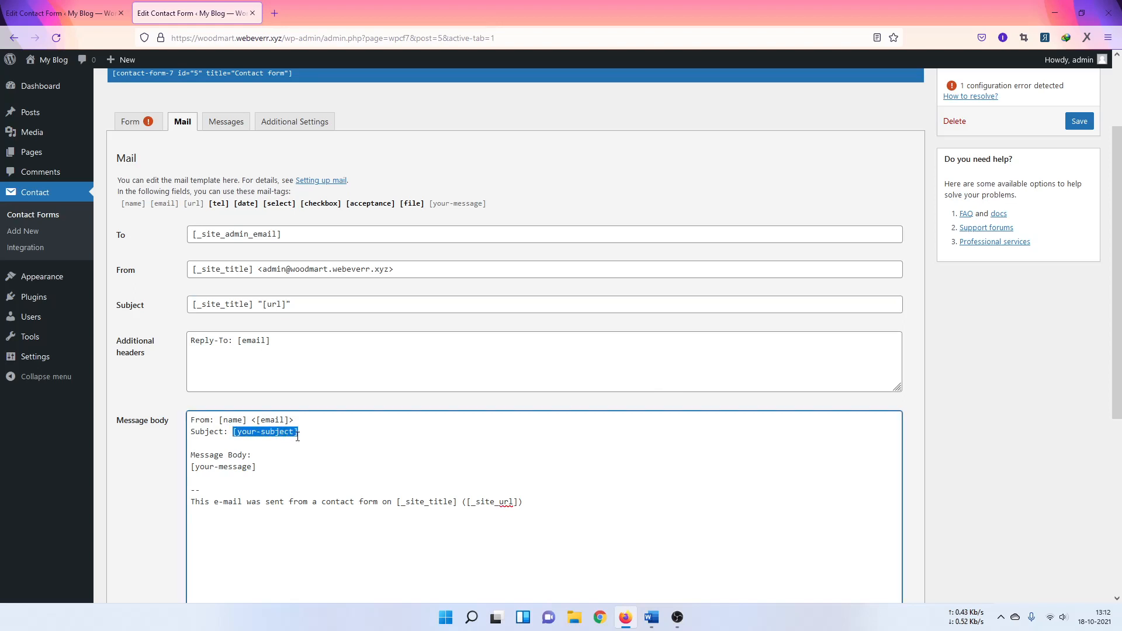
pyautogui.hotkey('ctrl', 'v')
# Step: Relabel the message body's second line from Subject to Website
pyautogui.moveTo(223, 432); pyautogui.dragTo(191, 435)
pyautogui.write('Webs')
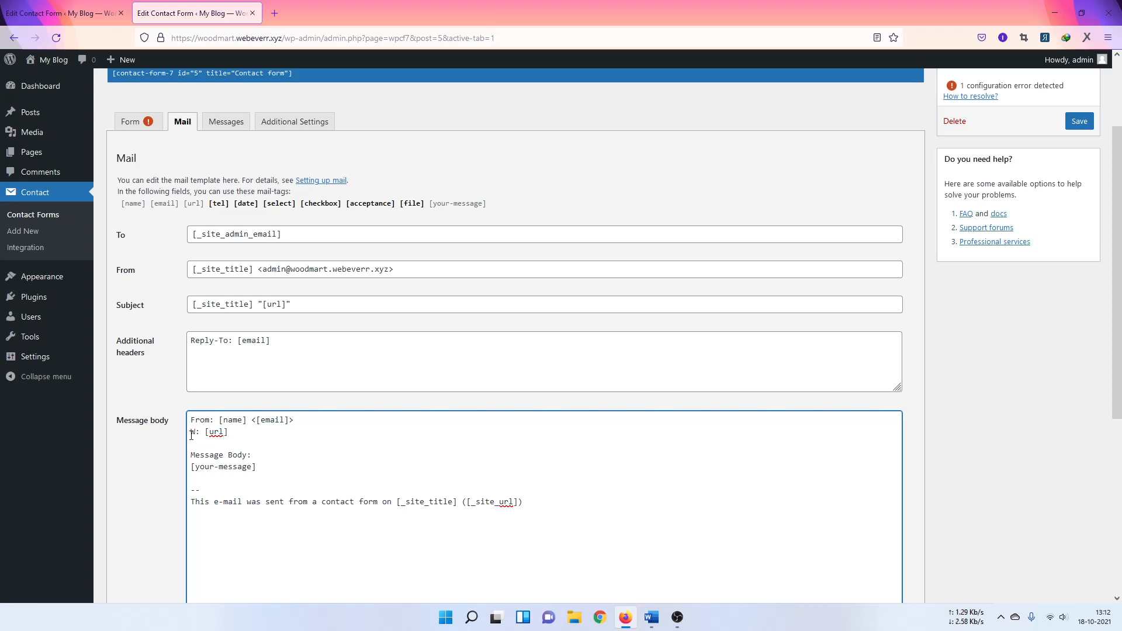
pyautogui.write('ite')
pyautogui.moveTo(523, 503); pyautogui.dragTo(193, 416)
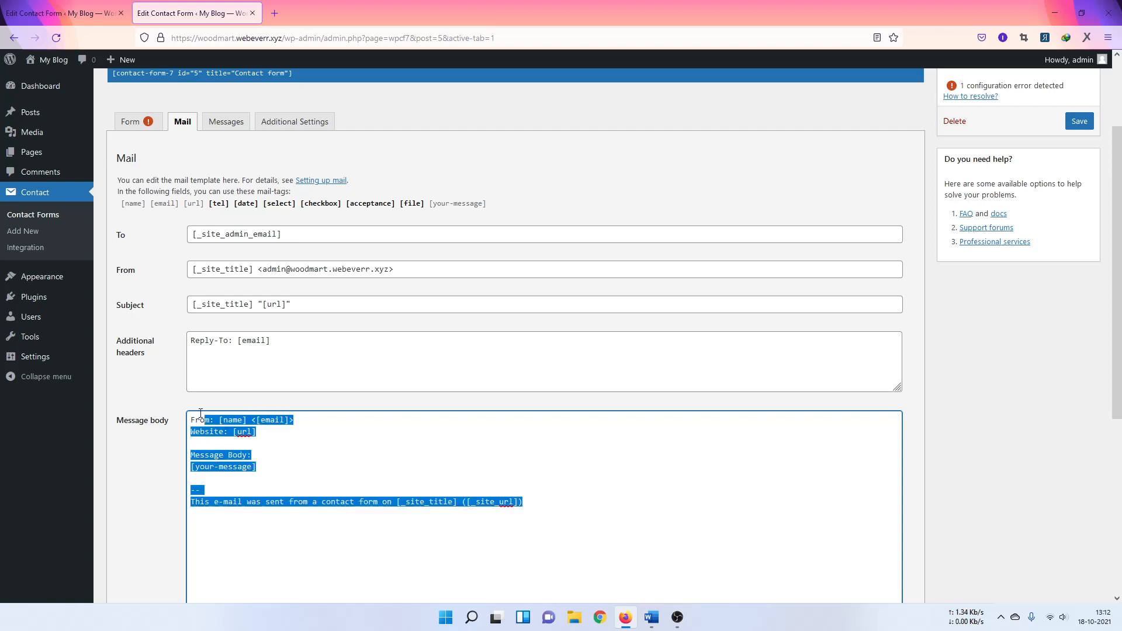
pyautogui.click(367, 489)
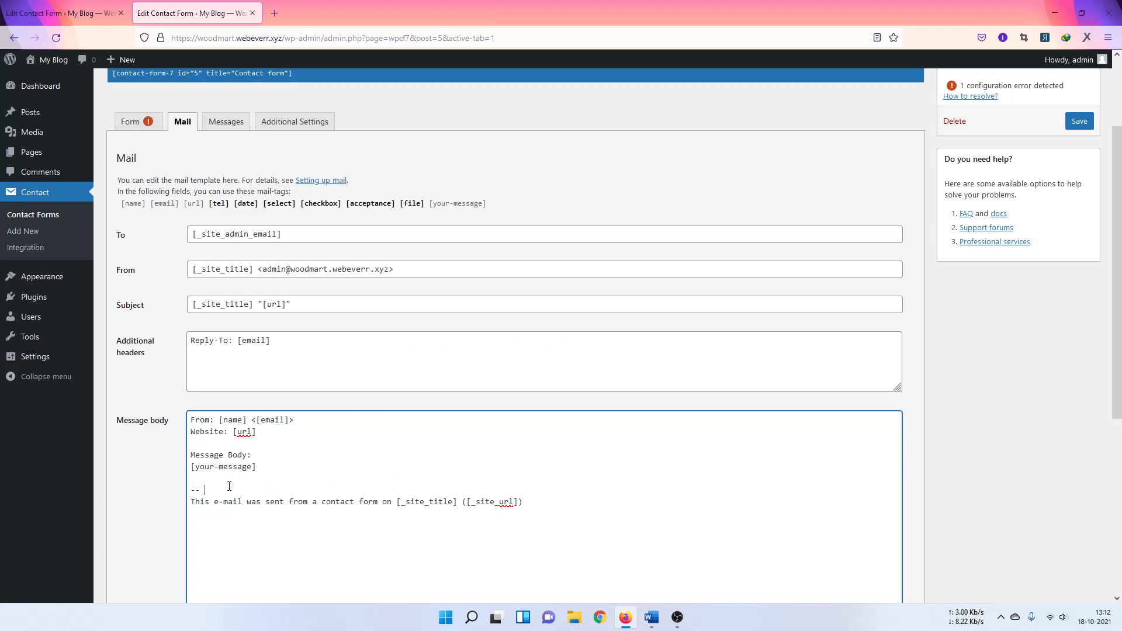
pyautogui.click(249, 338)
pyautogui.click(256, 306)
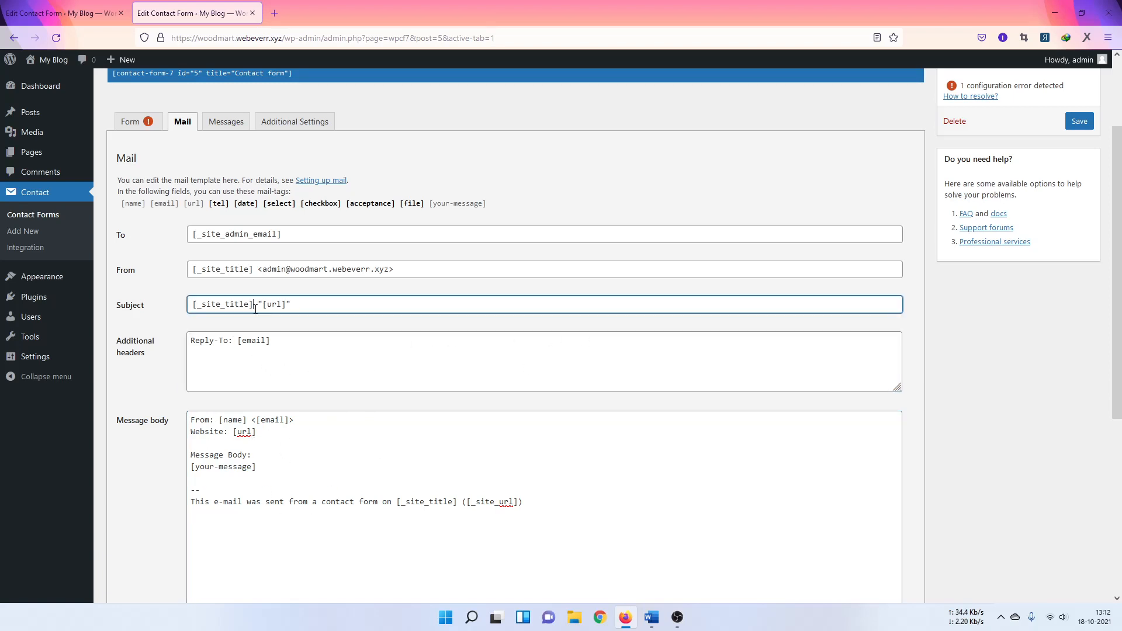
pyautogui.moveTo(263, 305); pyautogui.dragTo(286, 307)
# Step: Add a 'Phone no: [tel]' line under Message Body: in the mail text
pyautogui.click(218, 205)
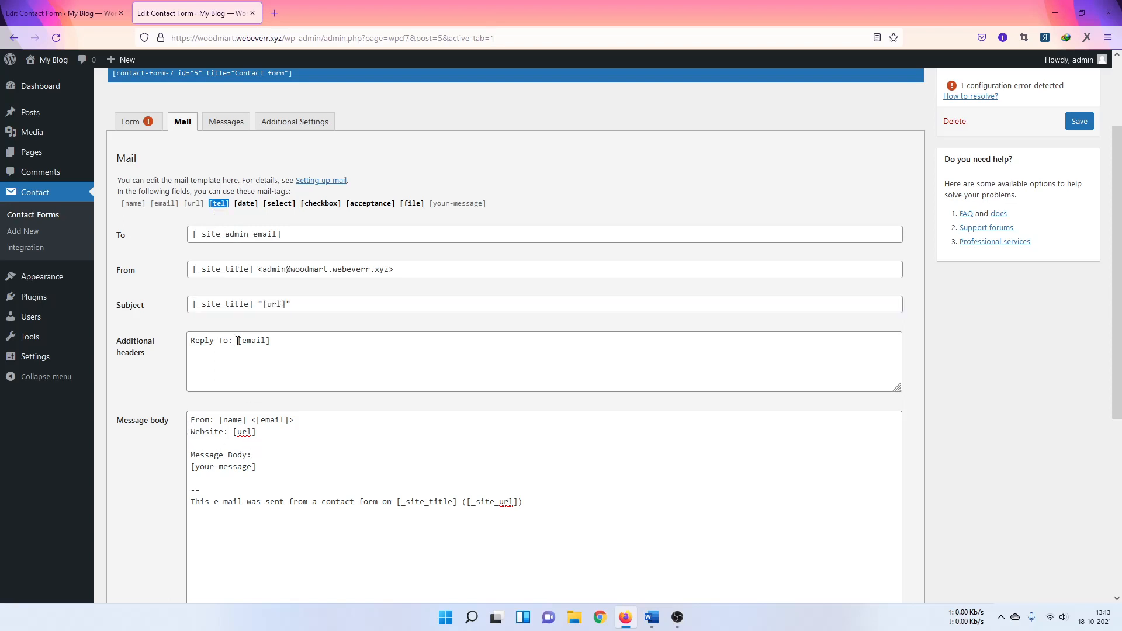
pyautogui.click(255, 456)
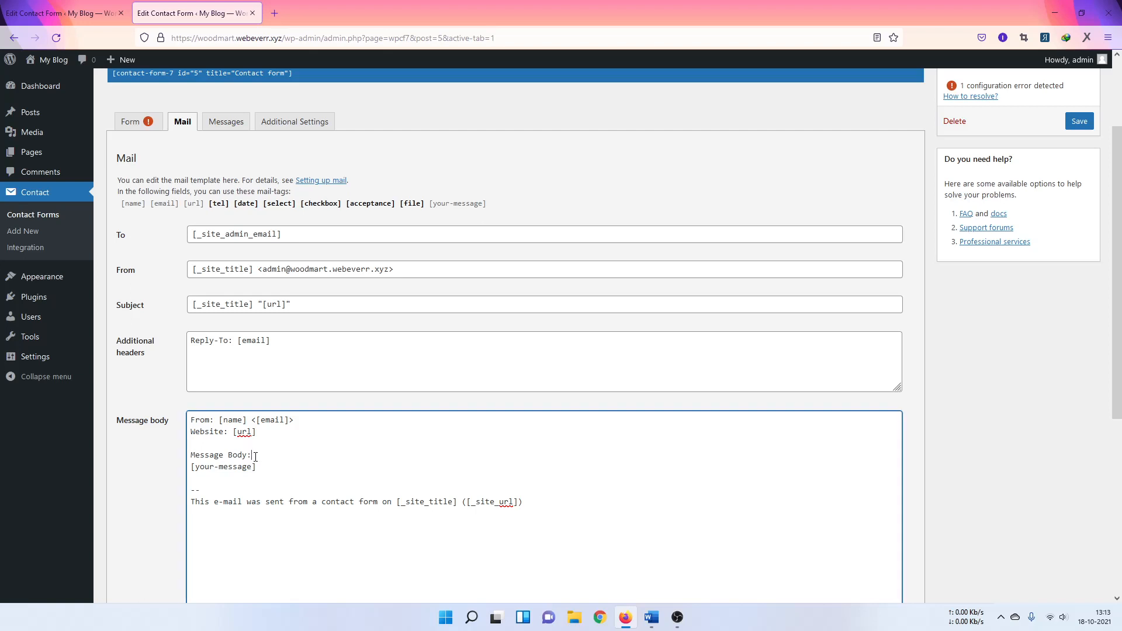
pyautogui.press('Return')
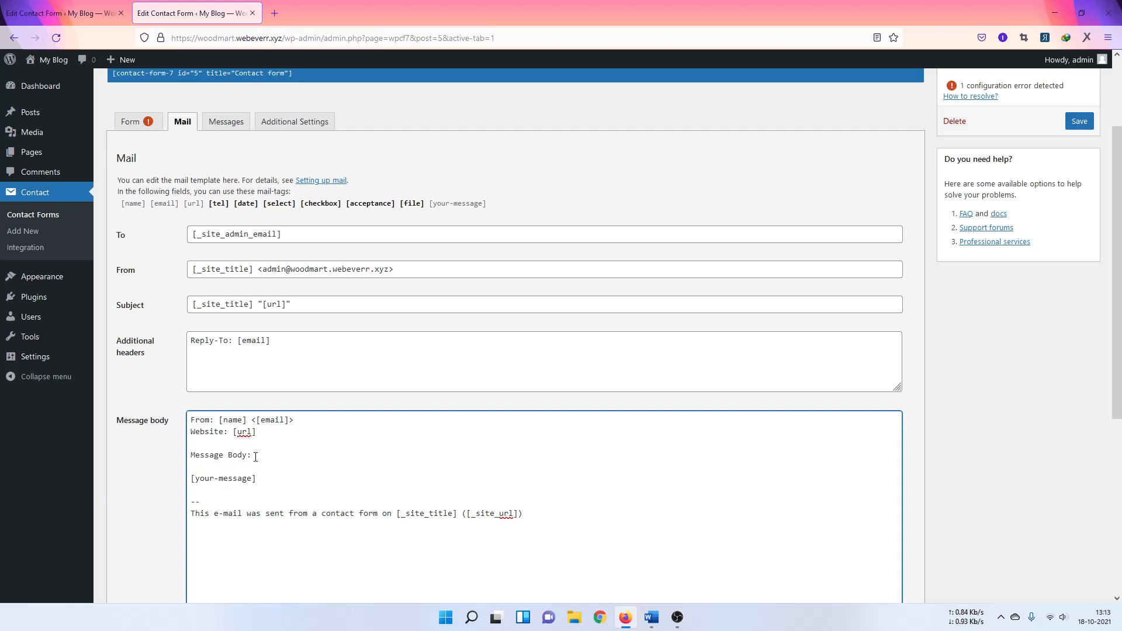
pyautogui.write('Phone now')
pyautogui.press('BackSpace')
pyautogui.write('e')
pyautogui.hotkey('ctrl', 'v')
# Step: Add 'Date: [date]' and 'Which Service: [select]' lines below the phone line
pyautogui.click(240, 205)
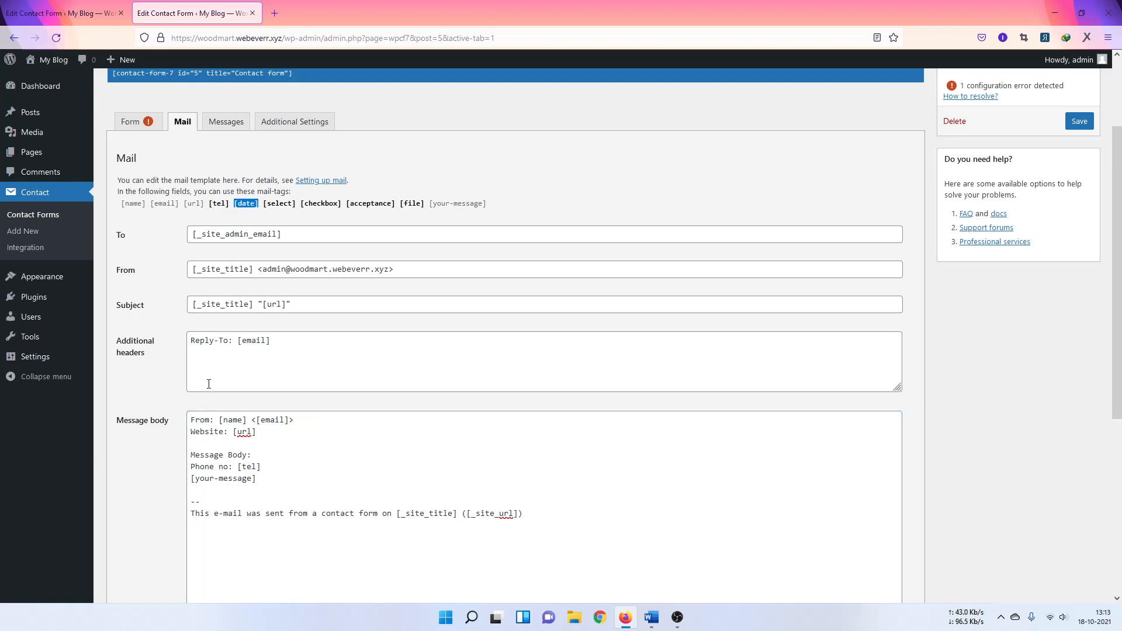
pyautogui.click(269, 462)
pyautogui.press('Return')
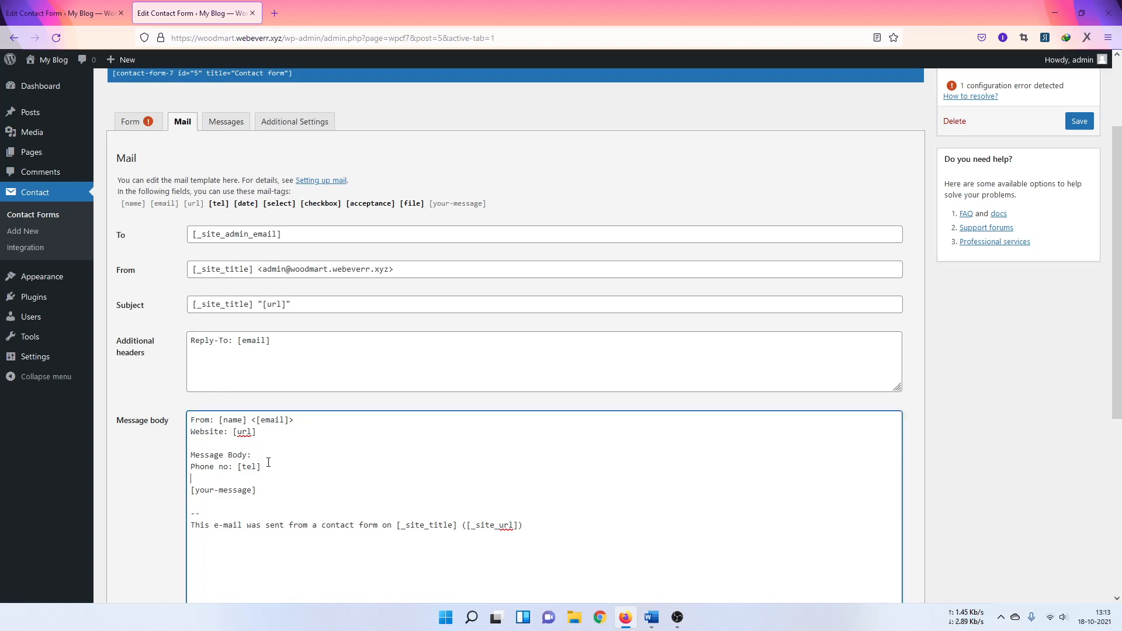
pyautogui.write('Date:')
pyautogui.hotkey('ctrl', 'v')
pyautogui.click(272, 208)
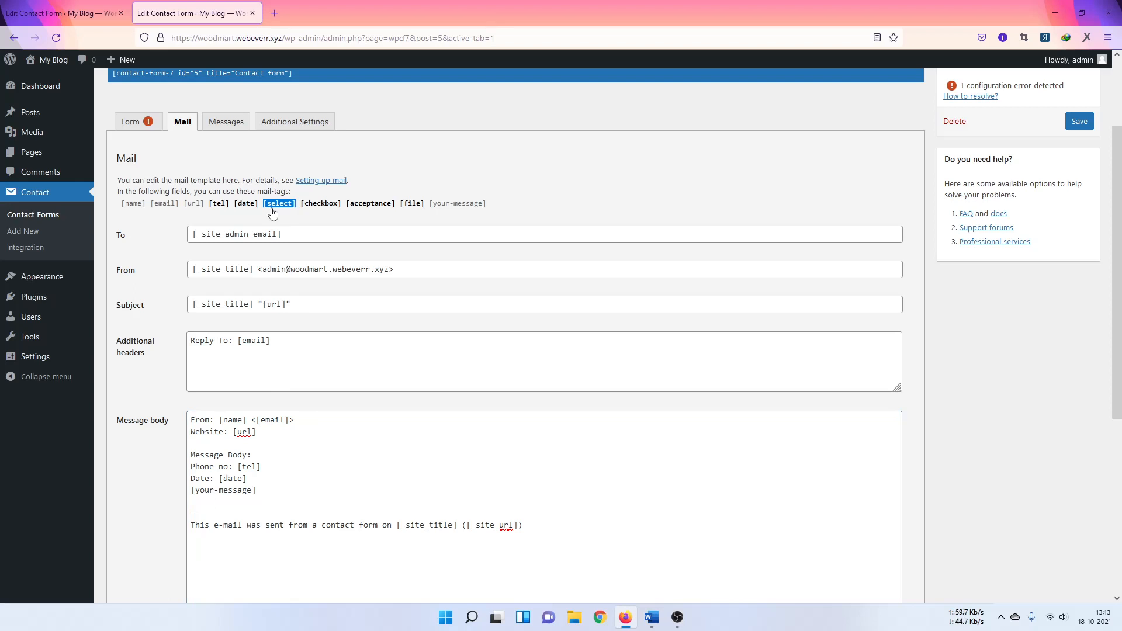
pyautogui.click(268, 479)
pyautogui.press('Return')
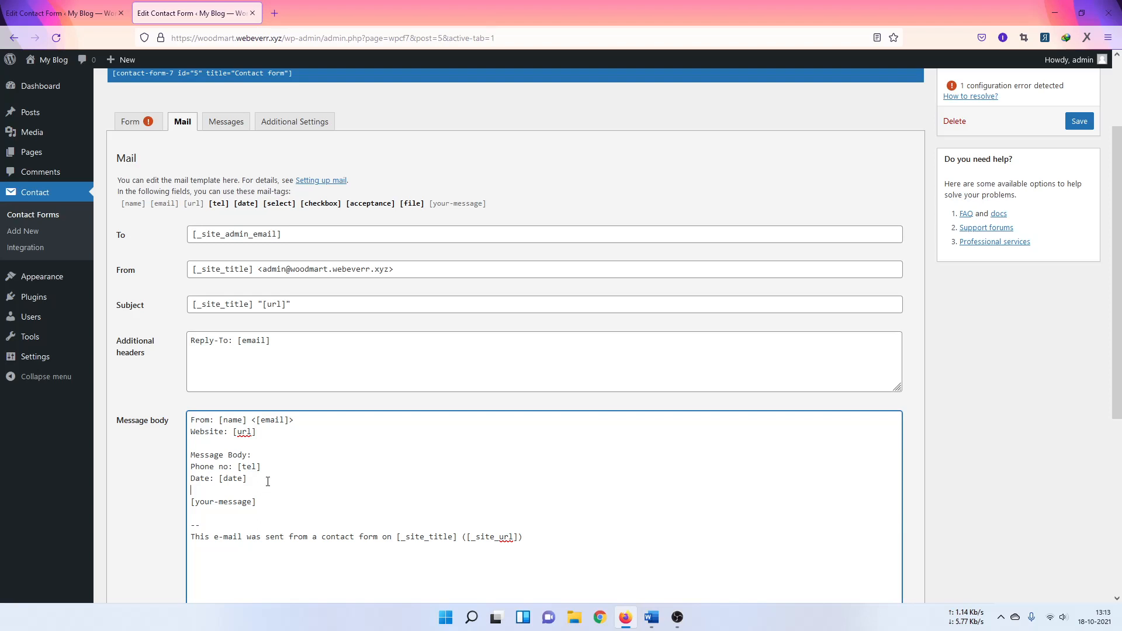
pyautogui.write('Which Service:')
pyautogui.hotkey('ctrl', 'v')
pyautogui.press('Return')
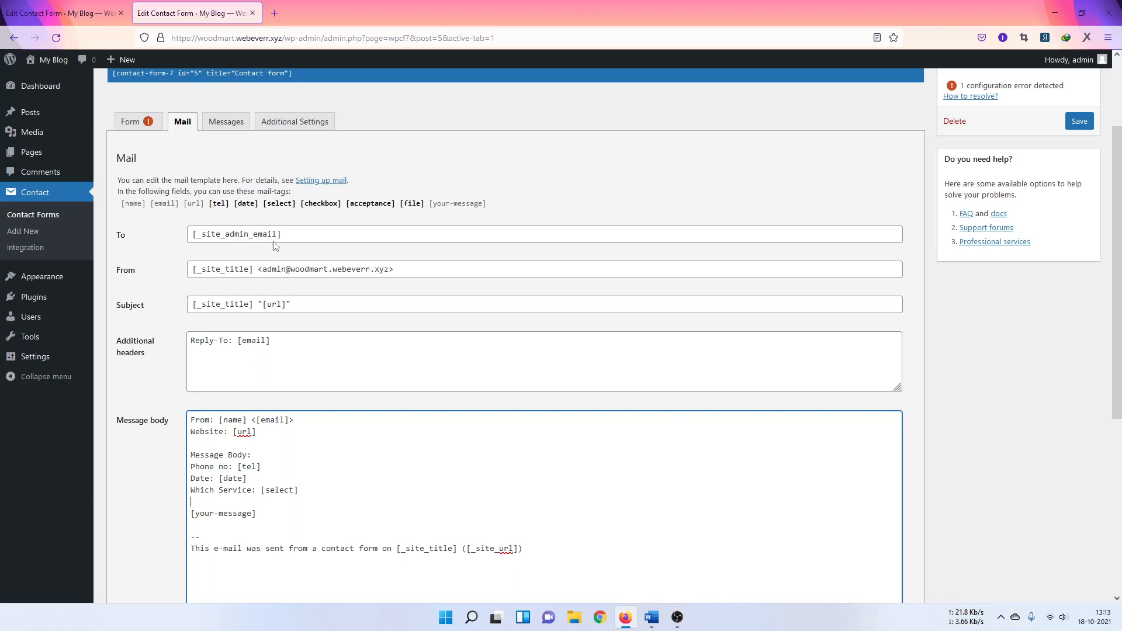
# Step: Add a 'Choose option: [checkbox]' line above [your-message]
pyautogui.click(321, 204)
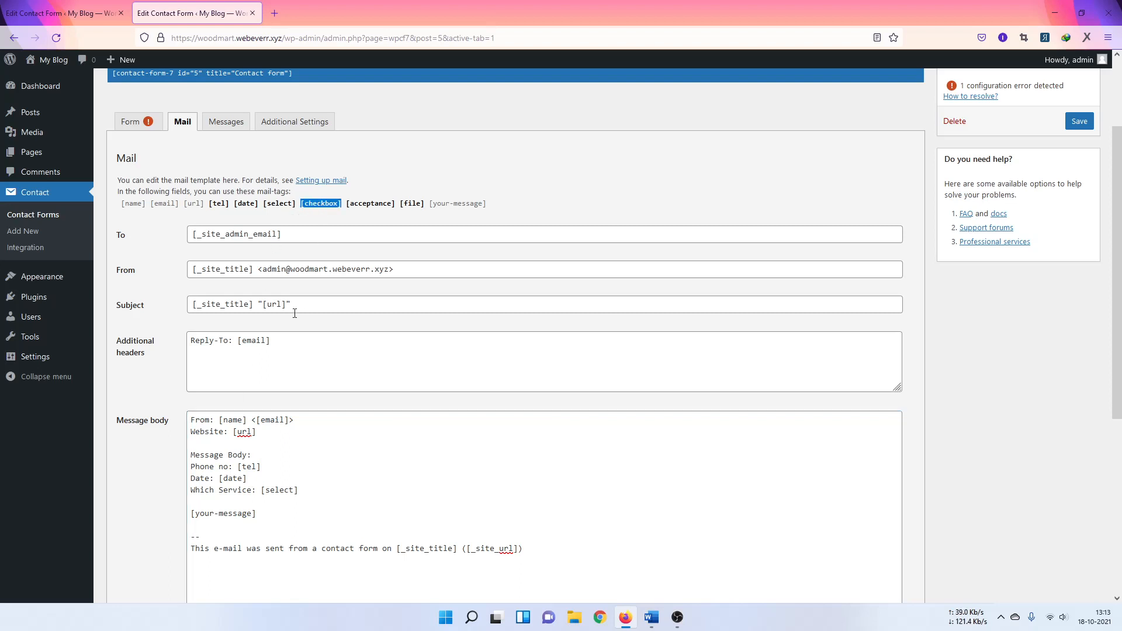
pyautogui.click(228, 505)
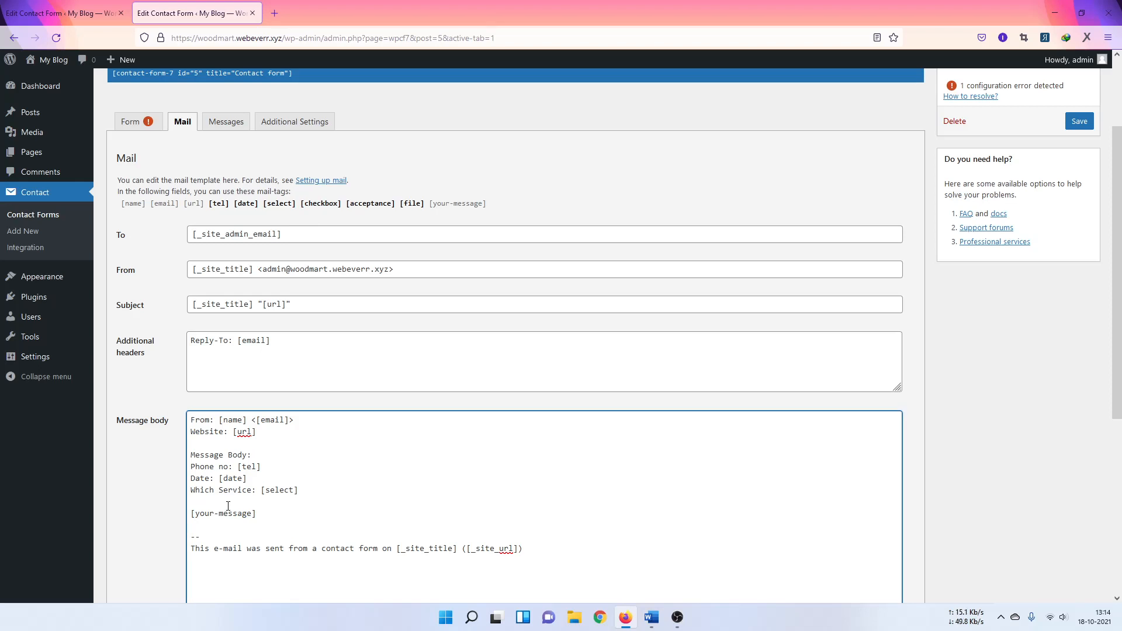
pyautogui.hotkey('ctrl', 'v')
pyautogui.write('Choose option: n')
pyautogui.press('BackSpace')
# Step: Add an 'Agreement: [acceptance]' line after the Choose option line
pyautogui.click(380, 206)
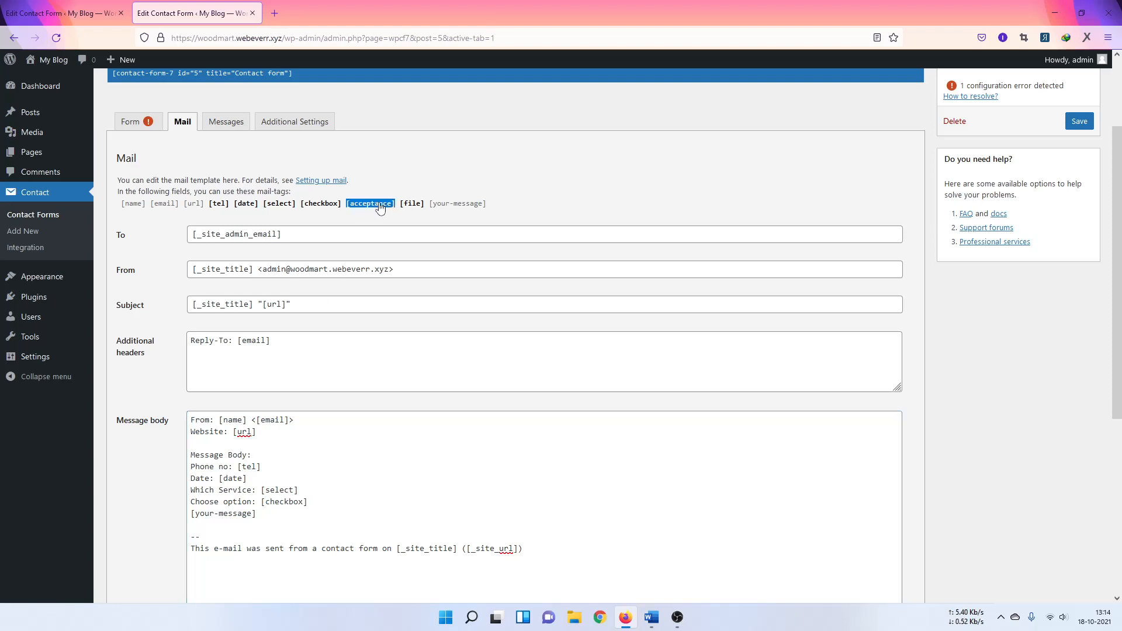
pyautogui.click(329, 507)
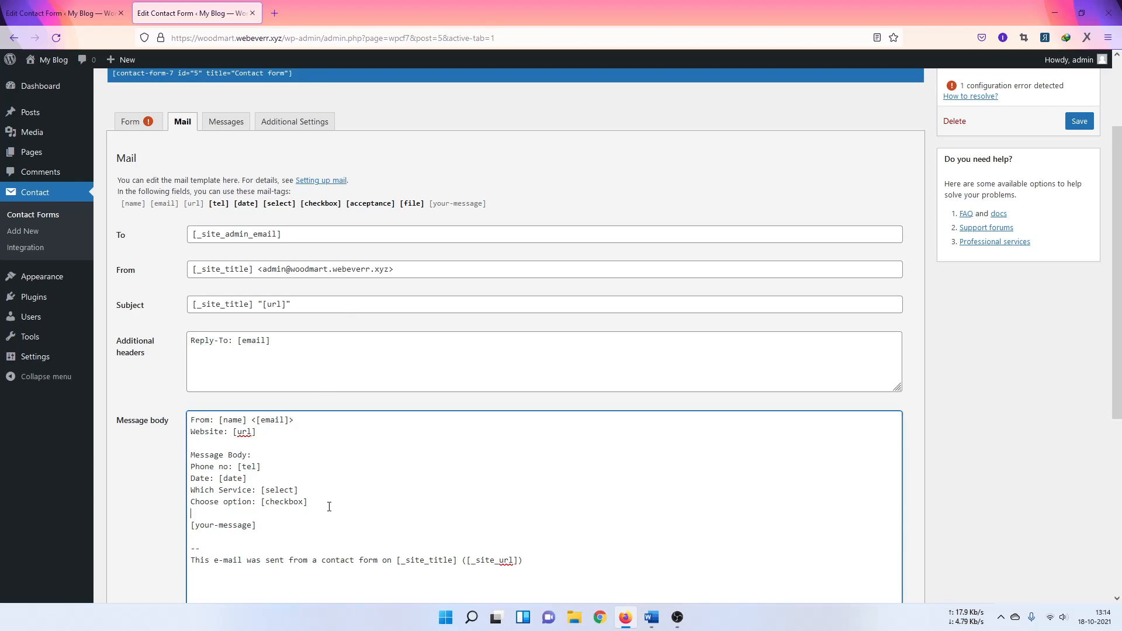
pyautogui.press('Return')
pyautogui.write('Does')
pyautogui.press('BackSpace')
pyautogui.press('BackSpace')
pyautogui.press('BackSpace')
pyautogui.press('BackSpace')
pyautogui.press('BackSpace')
pyautogui.press('BackSpace')
pyautogui.press('BackSpace')
pyautogui.write('Agreement :')
pyautogui.hotkey('ctrl', 'v')
pyautogui.doubleClick(240, 514)
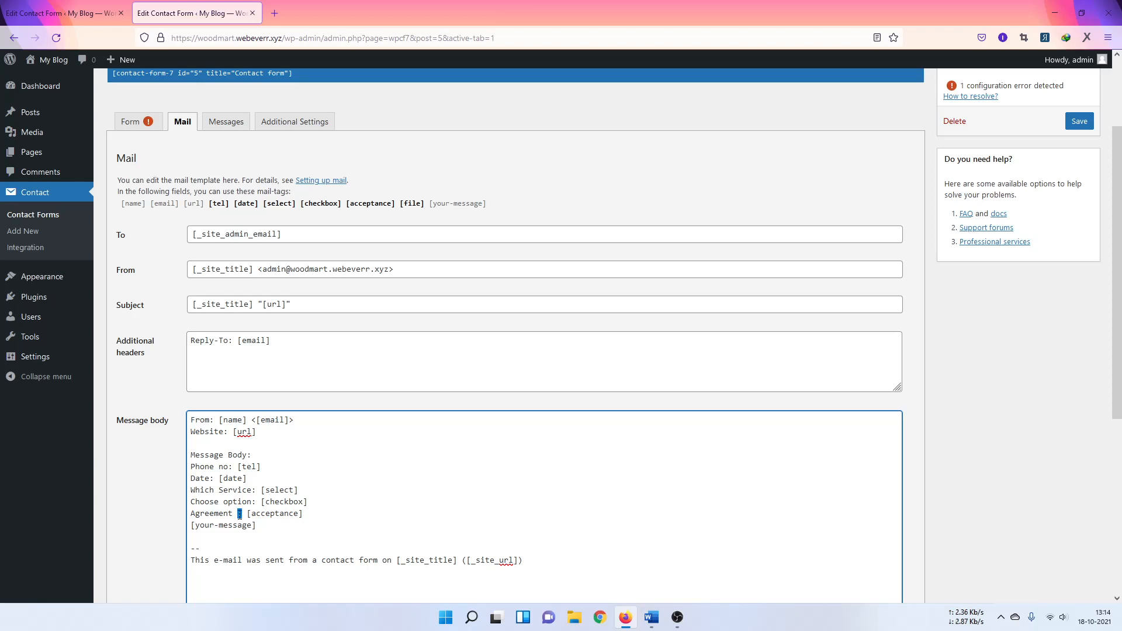
pyautogui.click(234, 515)
# Step: Add an 'Additional file: [file]' line, save the form, and switch to the Form template
pyautogui.click(411, 204)
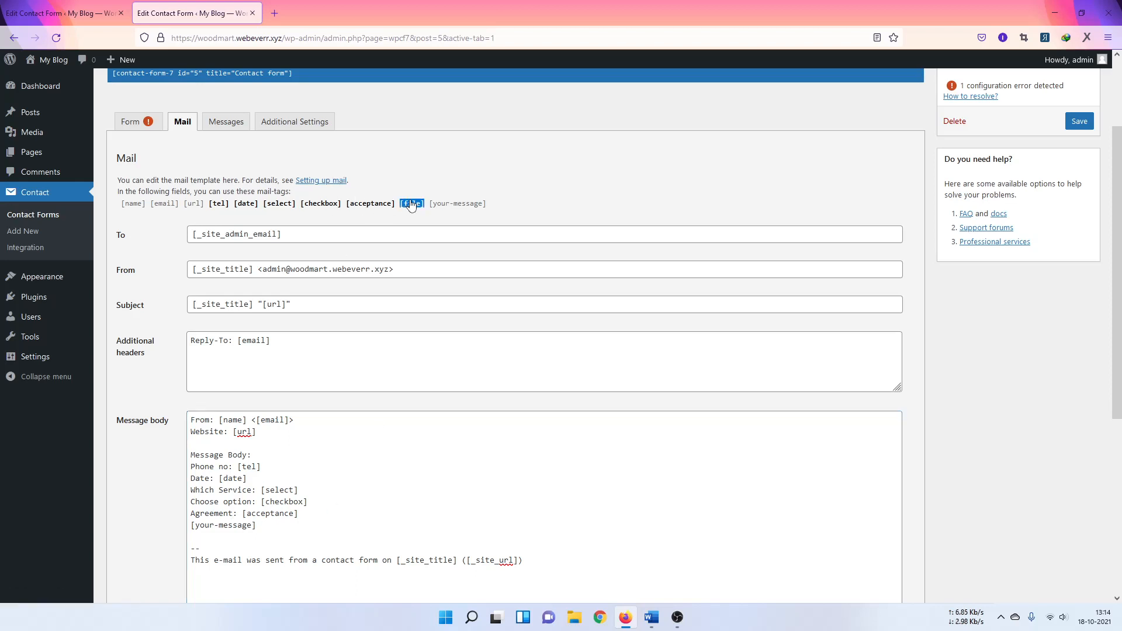
pyautogui.click(311, 515)
pyautogui.press('Return')
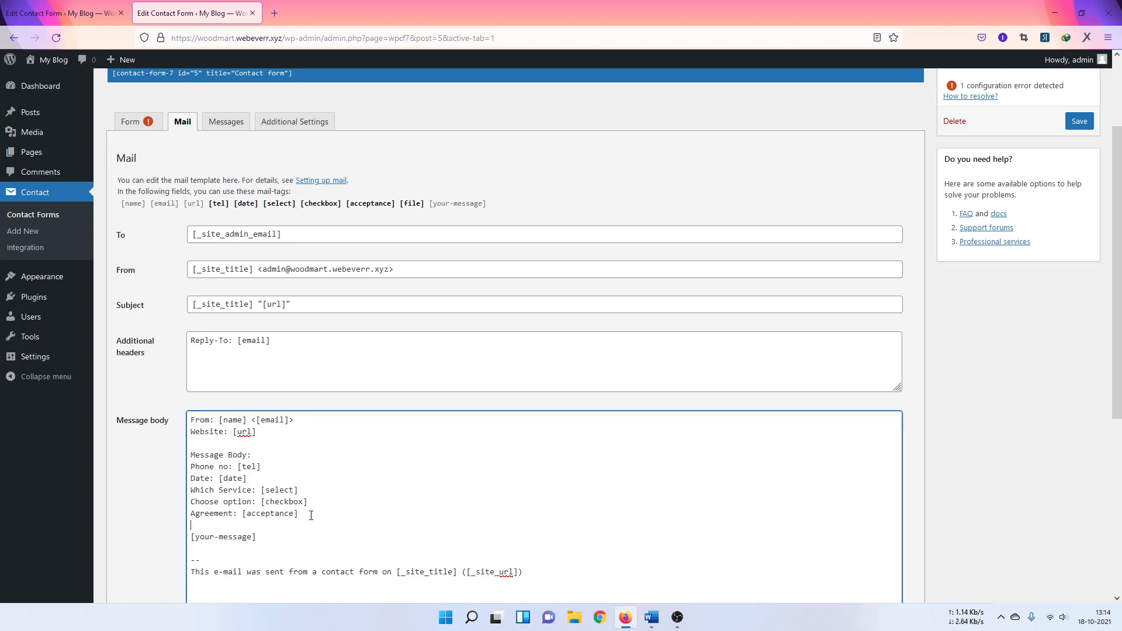
pyautogui.write('Additional file: [file]')
pyautogui.scroll(3, 468, 464)
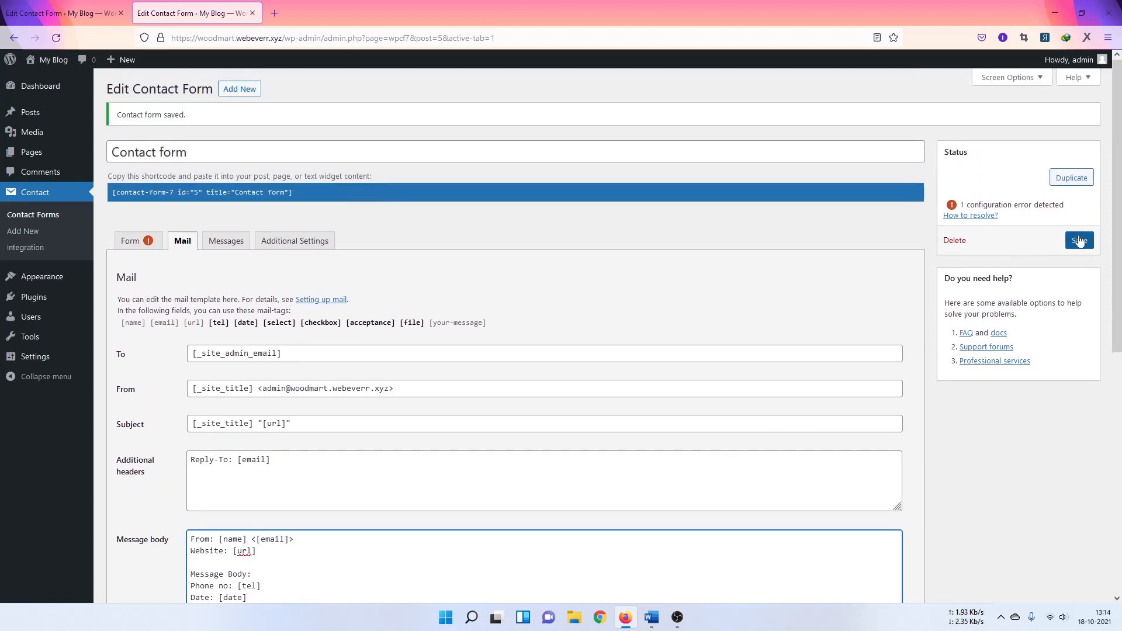
pyautogui.click(1079, 241)
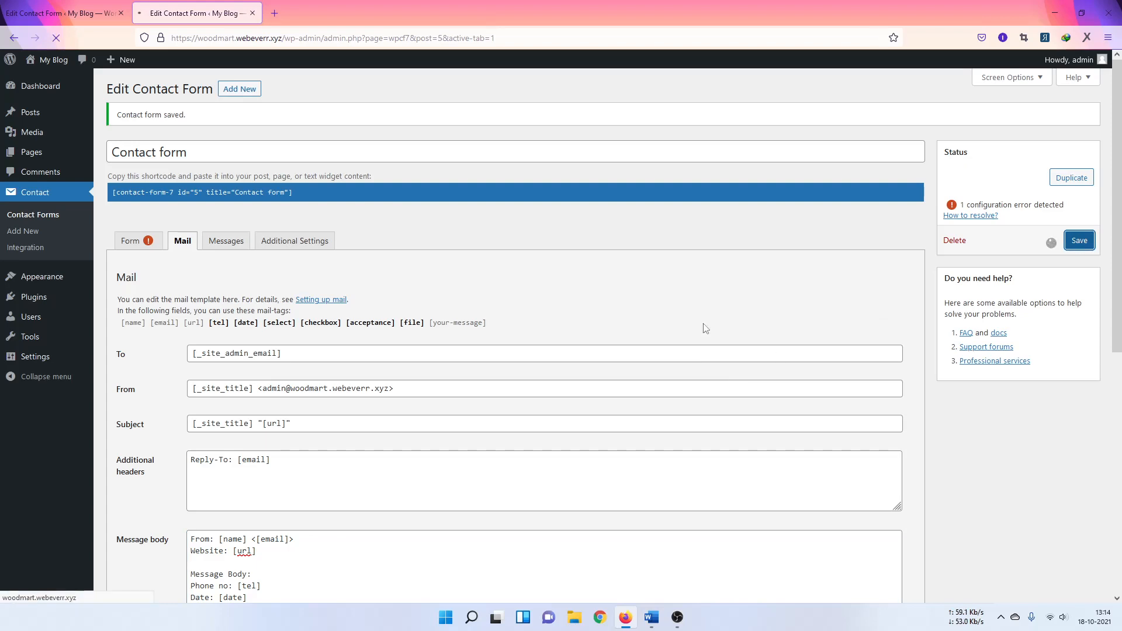
pyautogui.click(142, 247)
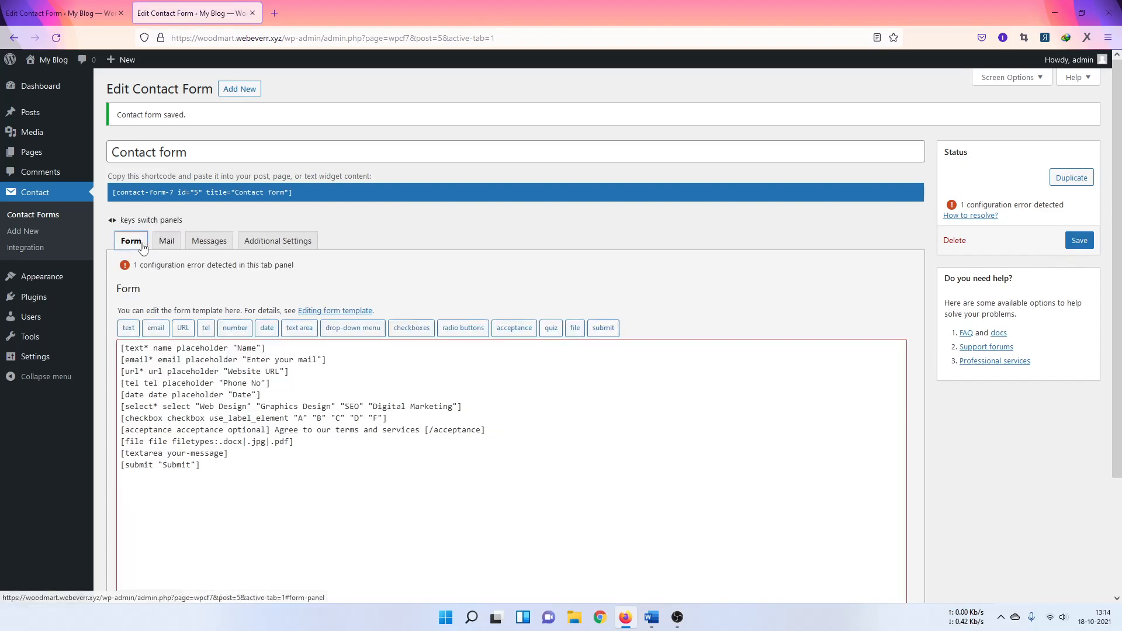
# Step: Rename the [text* name] field to your-name in the form template and save
pyautogui.scroll(-2, 471, 273)
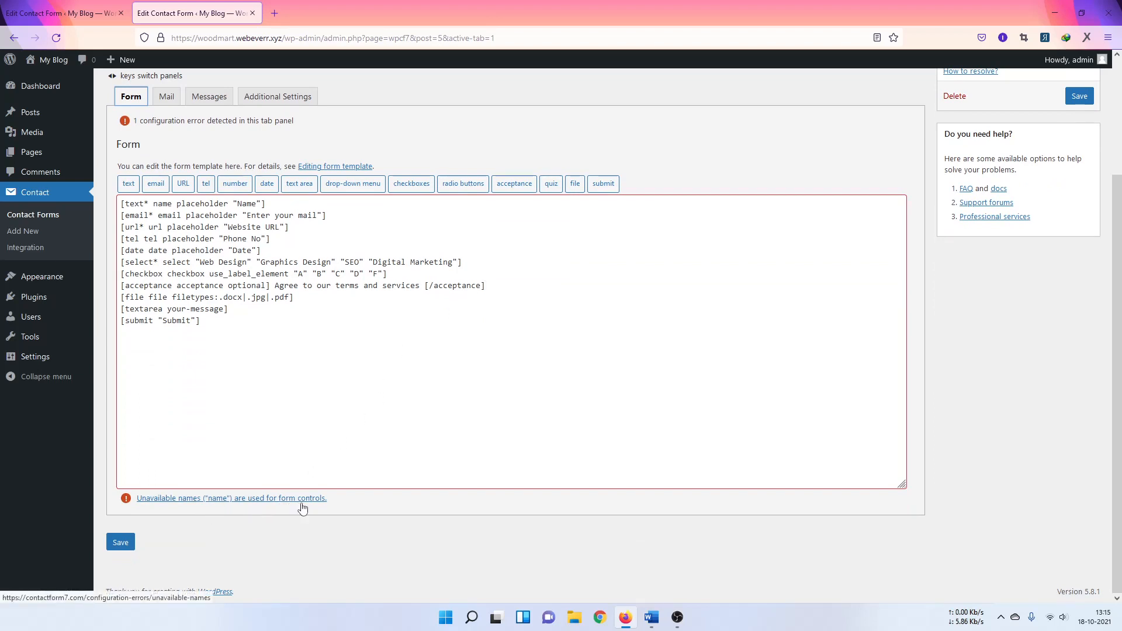
pyautogui.scroll(1, 243, 376)
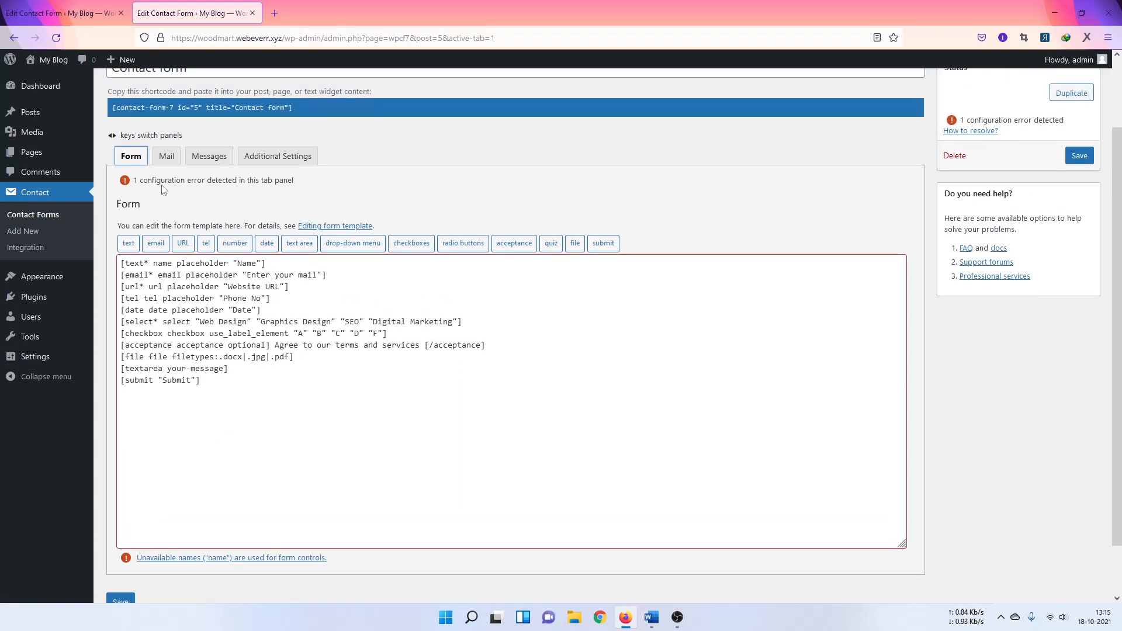
pyautogui.click(155, 264)
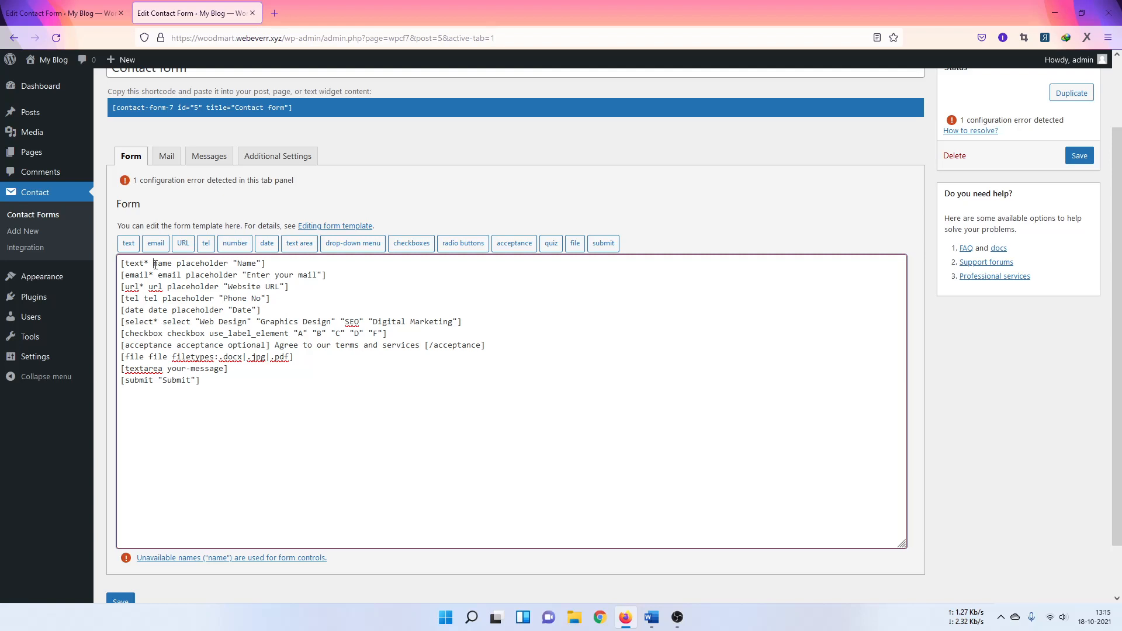
pyautogui.moveTo(155, 265); pyautogui.dragTo(169, 266)
pyautogui.click(156, 264)
pyautogui.write('your-')
pyautogui.moveTo(154, 264); pyautogui.dragTo(197, 264)
pyautogui.hotkey('ctrl', 'c')
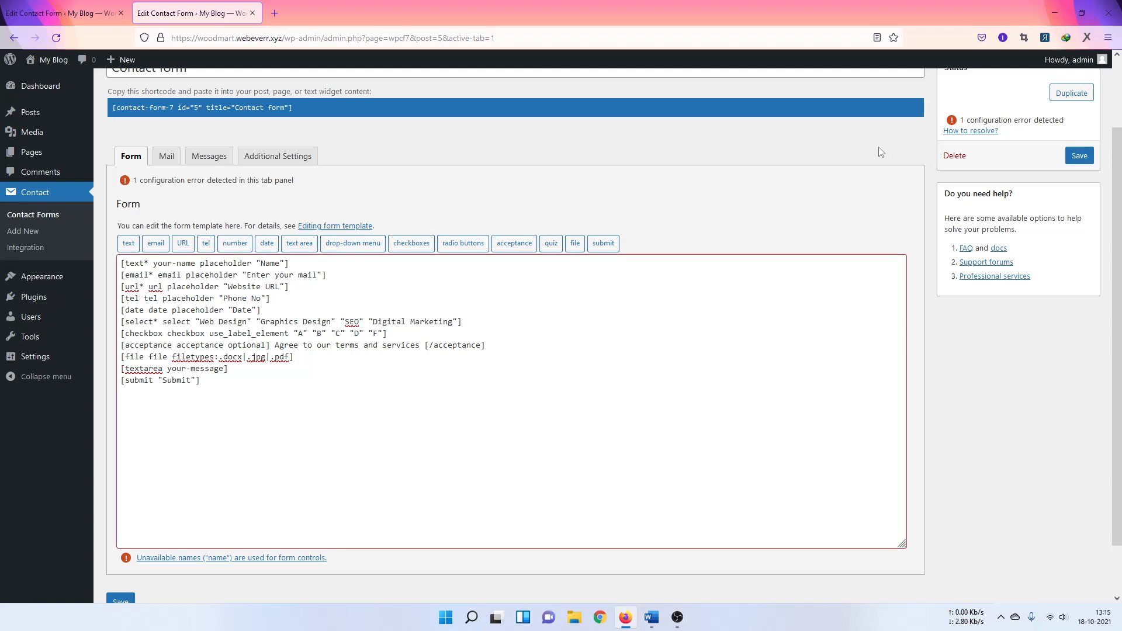
pyautogui.click(1073, 155)
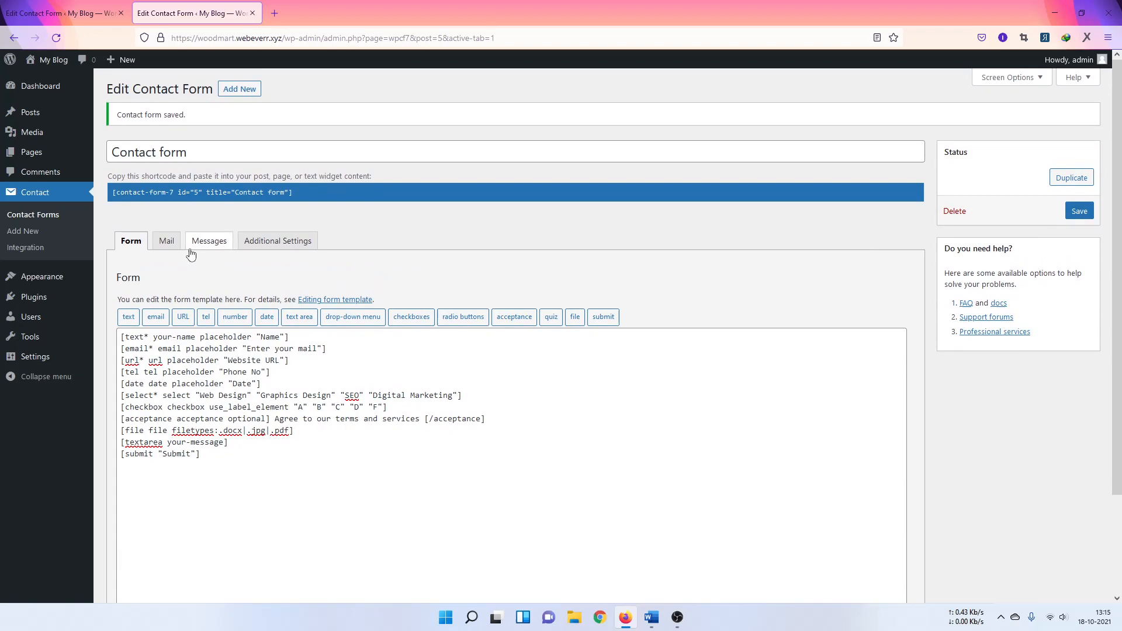
# Step: Change the mail body's From line tag from [name] to [your-name] and save the form
pyautogui.click(169, 245)
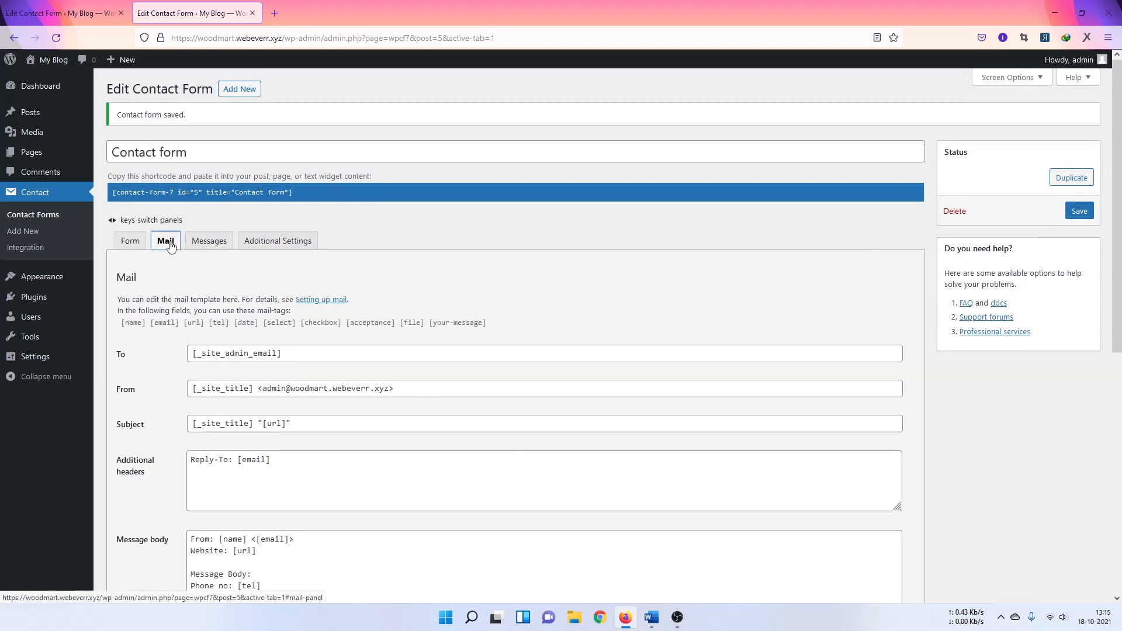
pyautogui.scroll(-3, 200, 318)
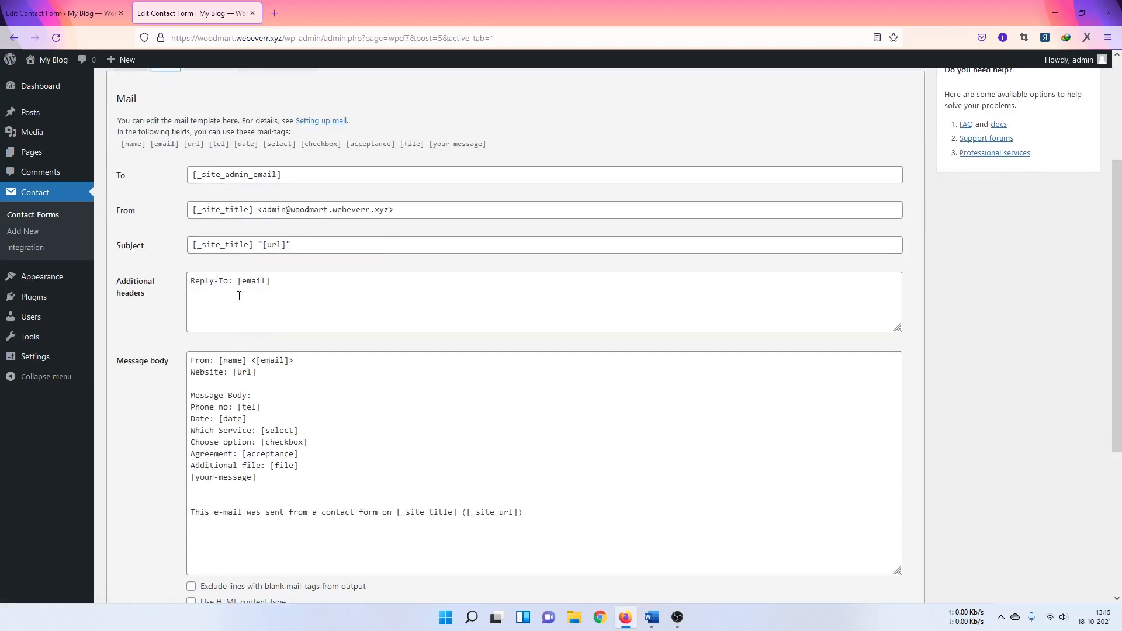
pyautogui.click(232, 362)
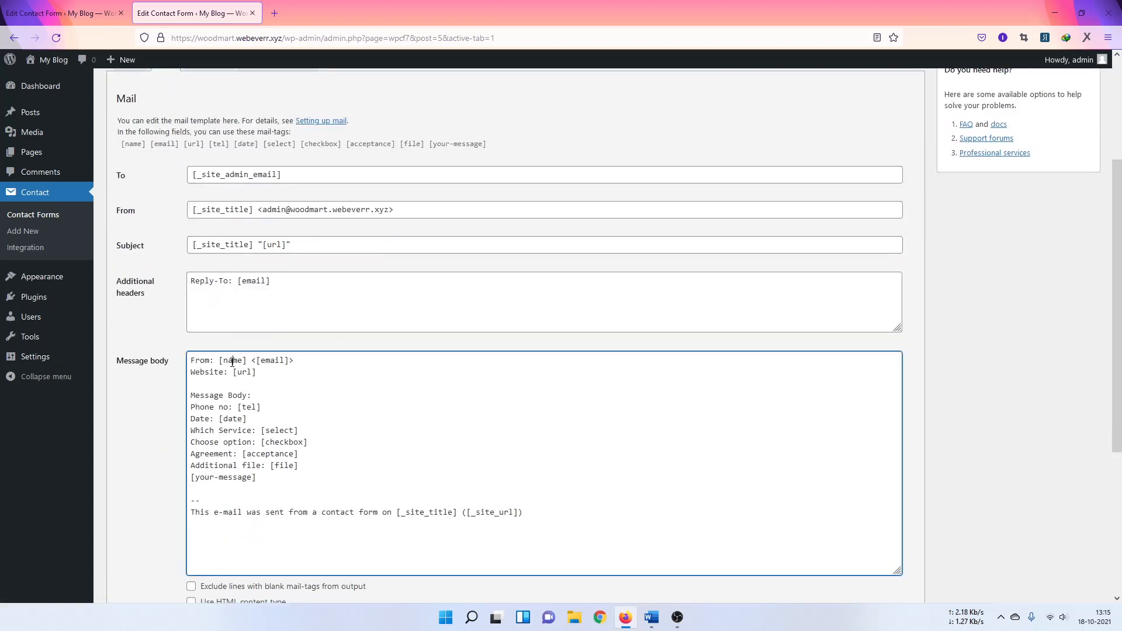
pyautogui.doubleClick(233, 362)
pyautogui.hotkey('ctrl', 'v')
pyautogui.scroll(3, 972, 351)
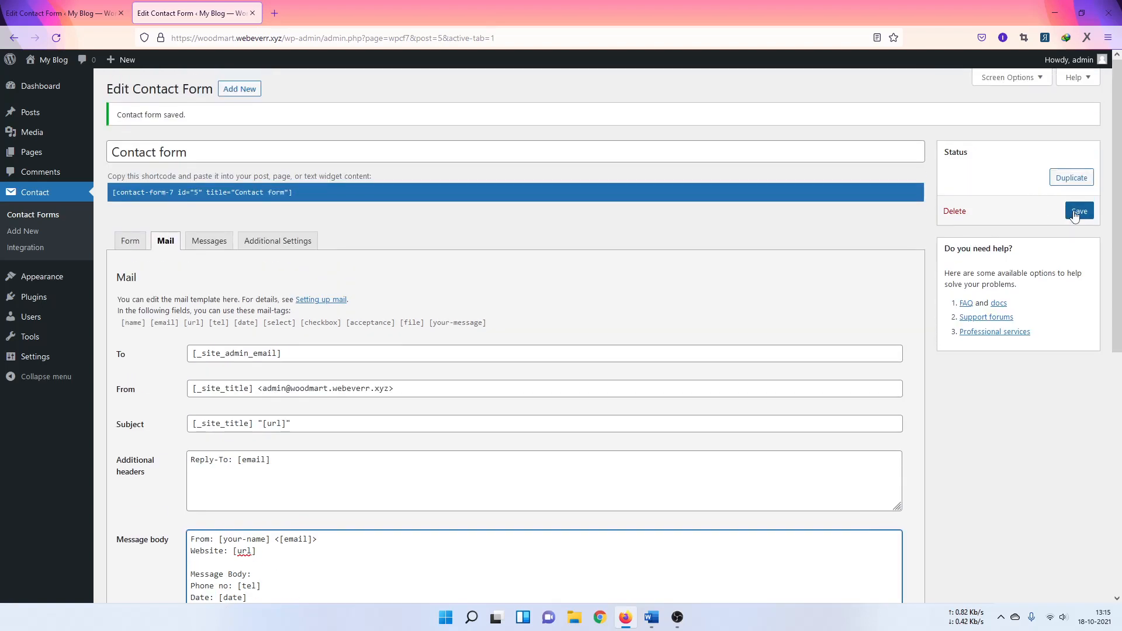
pyautogui.click(1075, 216)
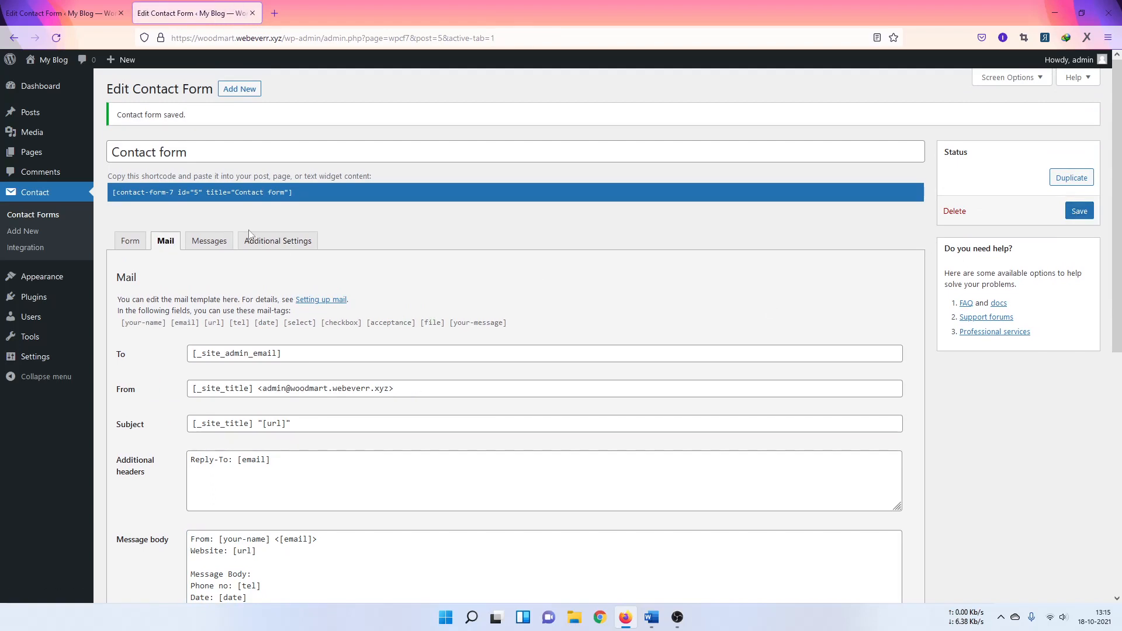
pyautogui.click(209, 245)
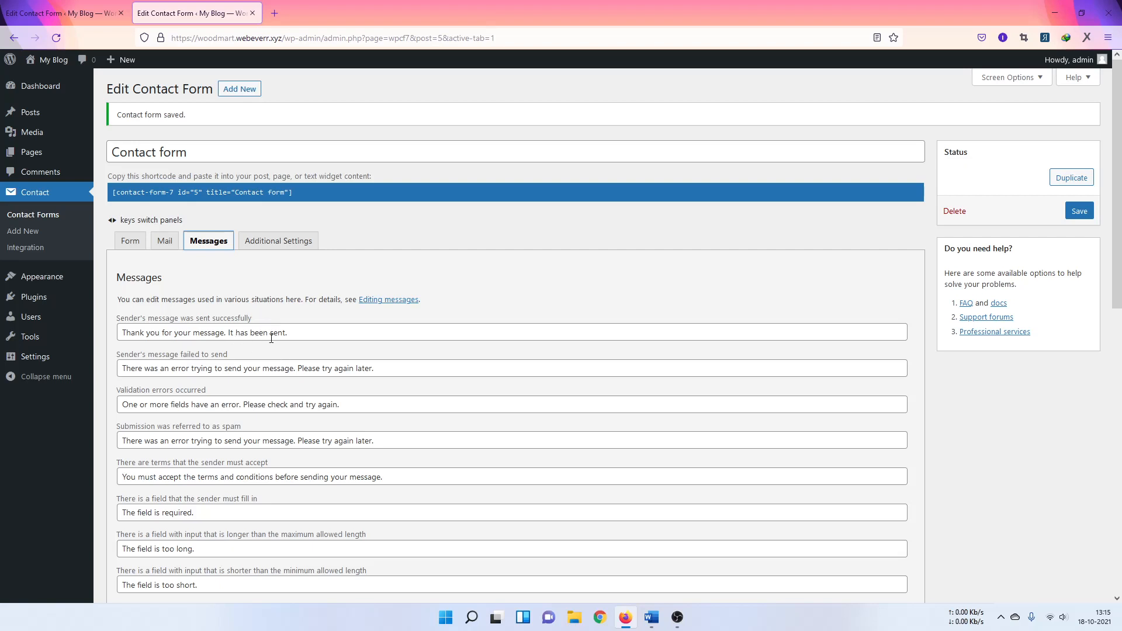
# Step: Review the form's message texts, from sent-successfully through the phone and file-type messages
pyautogui.moveTo(300, 331); pyautogui.dragTo(120, 336)
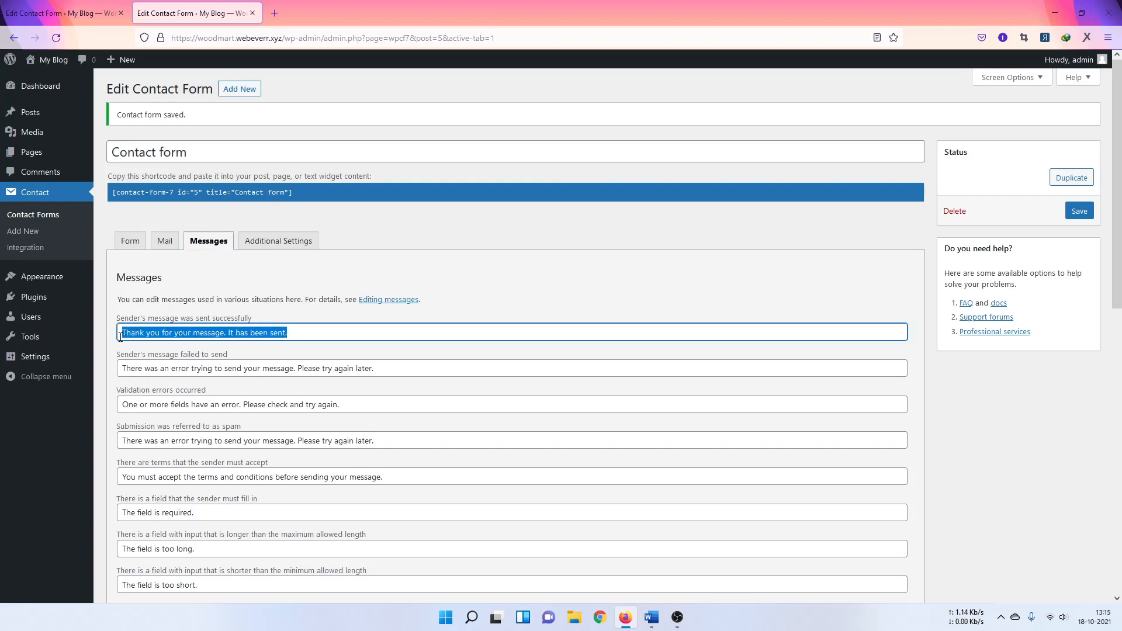
pyautogui.scroll(-2, 176, 335)
pyautogui.moveTo(373, 249); pyautogui.dragTo(164, 250)
pyautogui.scroll(-6, 236, 323)
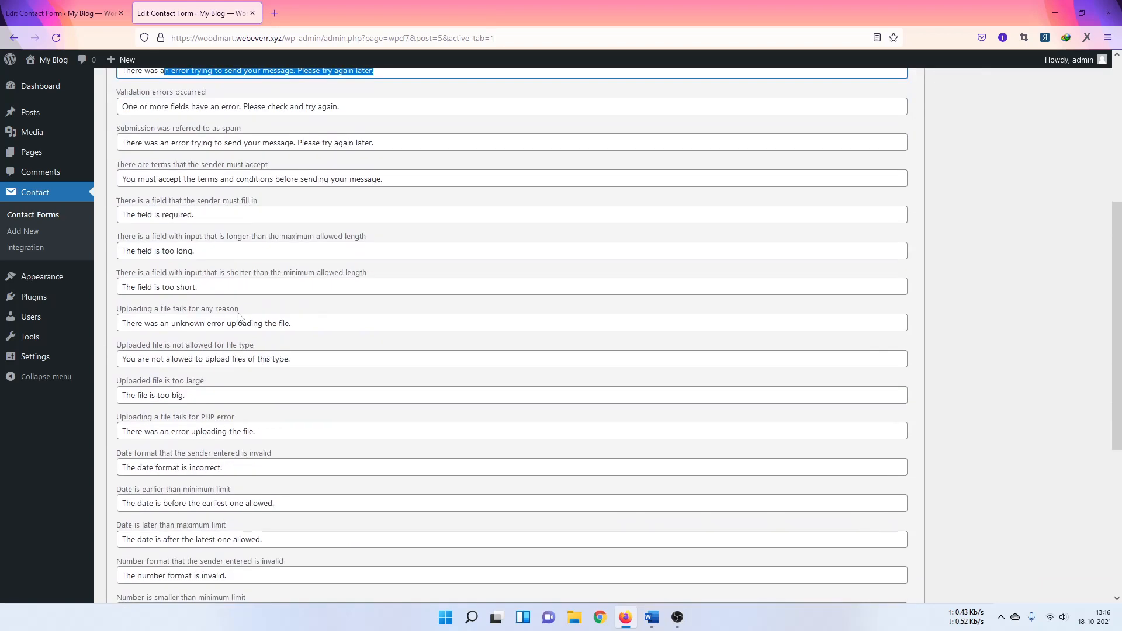
pyautogui.scroll(-2, 236, 325)
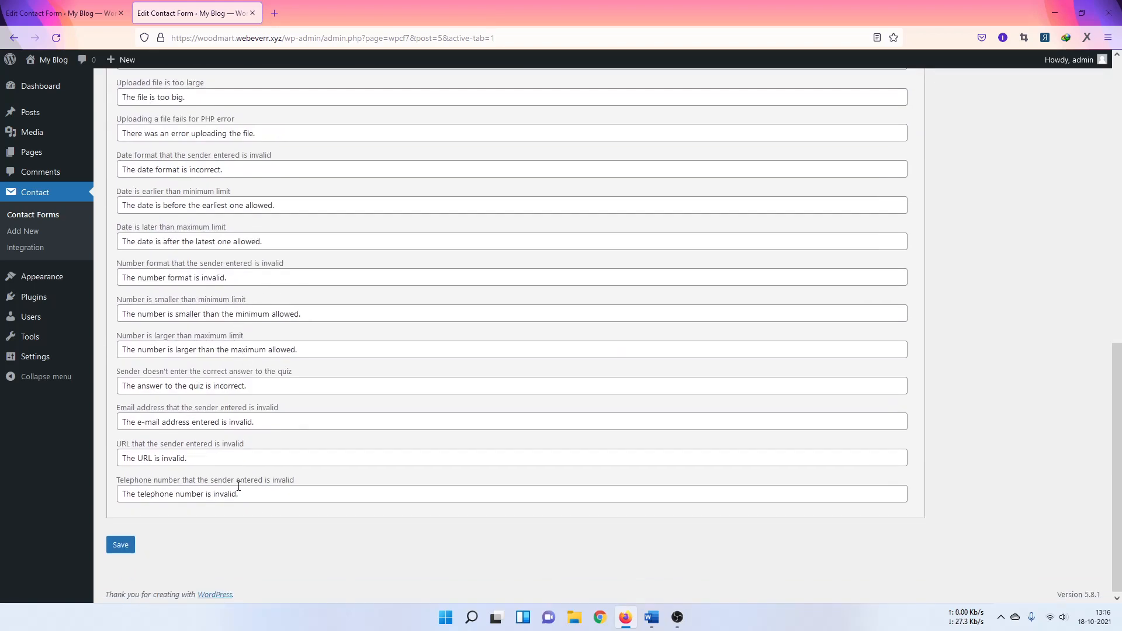
pyautogui.moveTo(260, 494); pyautogui.dragTo(141, 355)
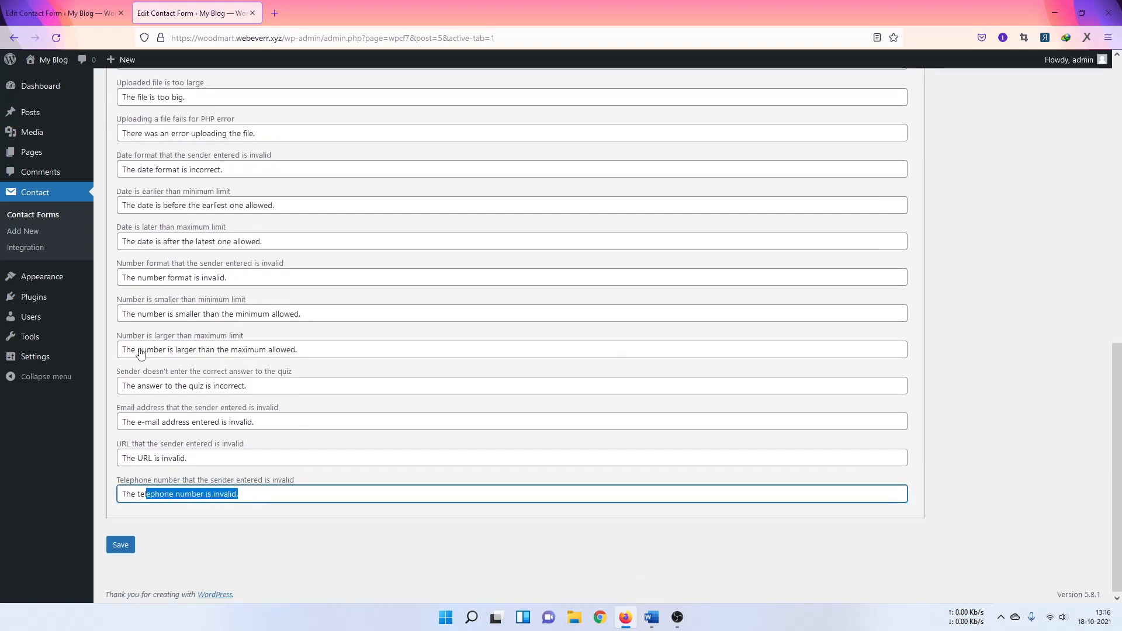
pyautogui.click(206, 459)
pyautogui.scroll(3, 197, 199)
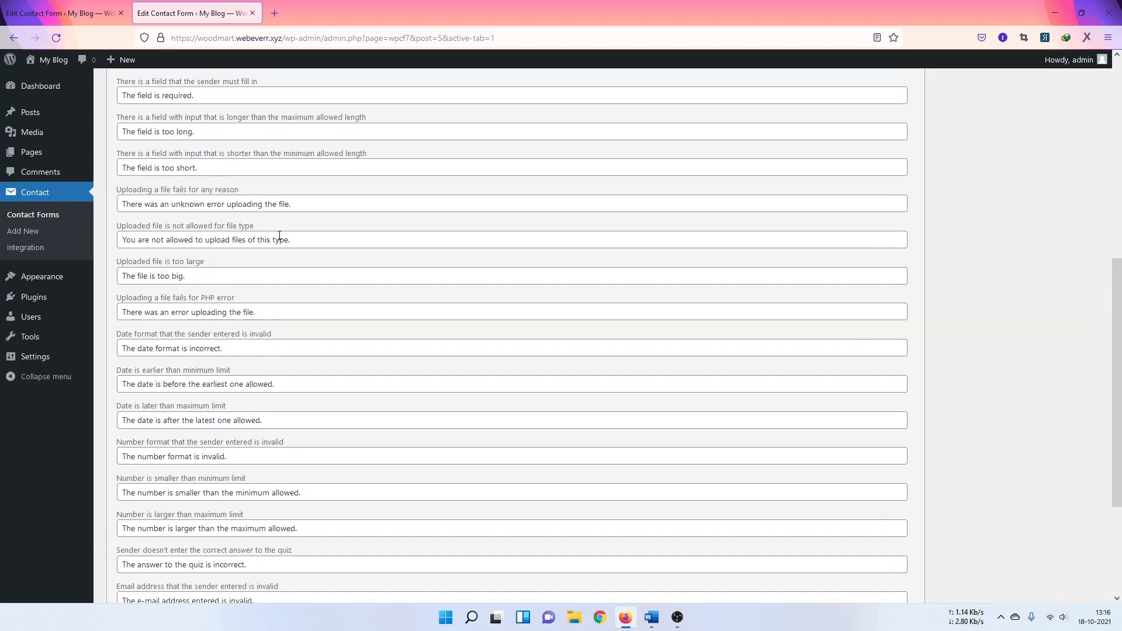
pyautogui.click(301, 234)
pyautogui.scroll(7, 301, 233)
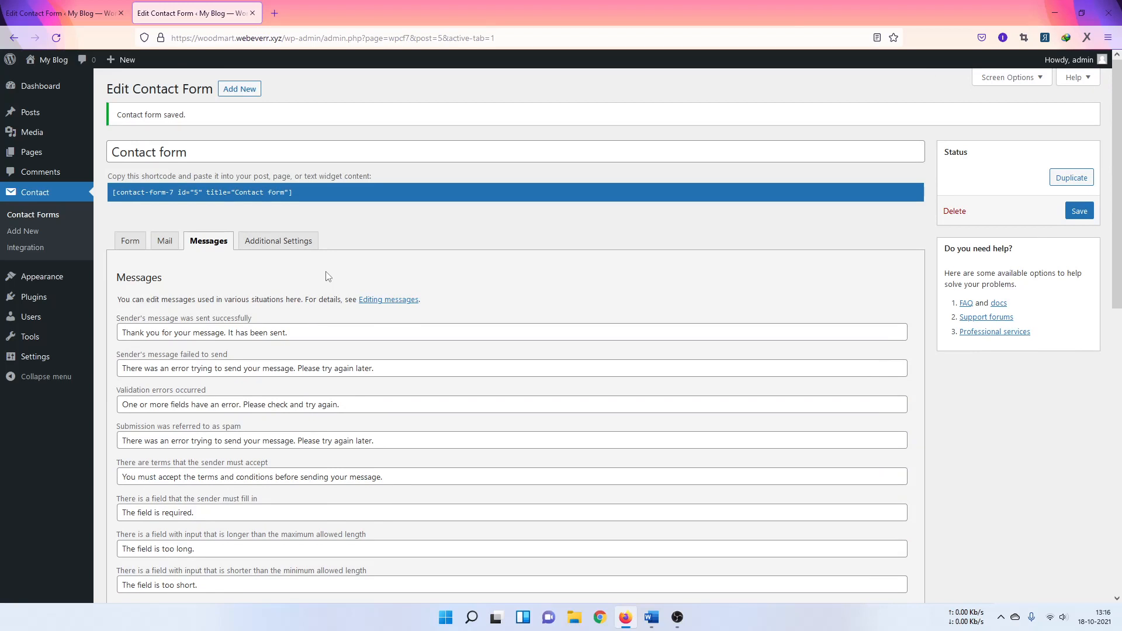
pyautogui.moveTo(288, 334); pyautogui.dragTo(104, 326)
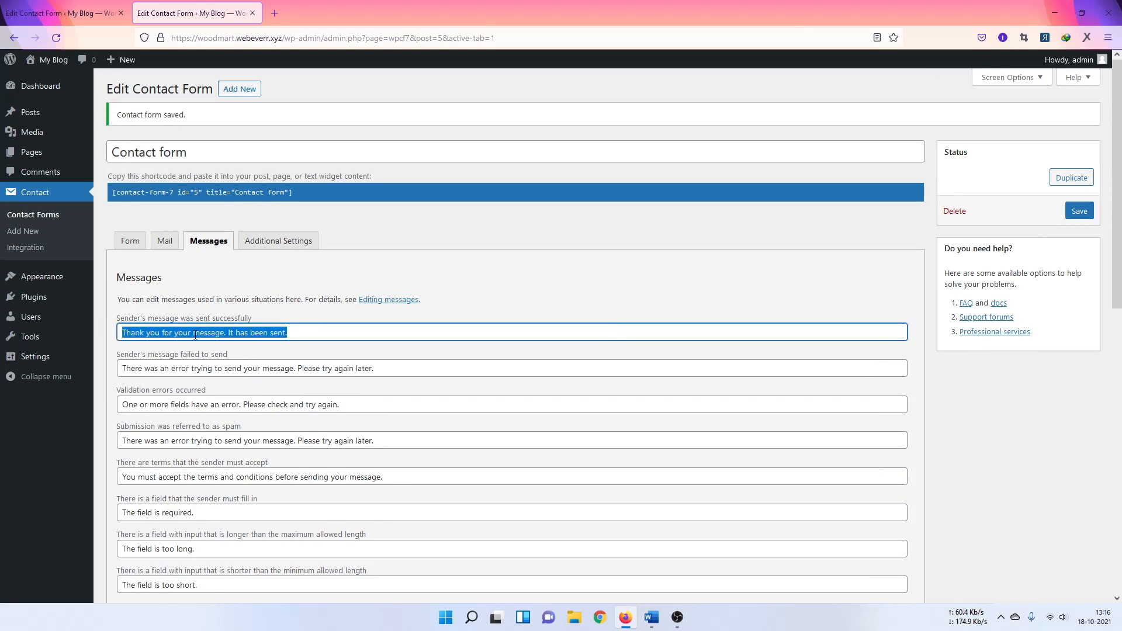
# Step: Look over the Additional Settings box, then return to the Form template
pyautogui.click(287, 241)
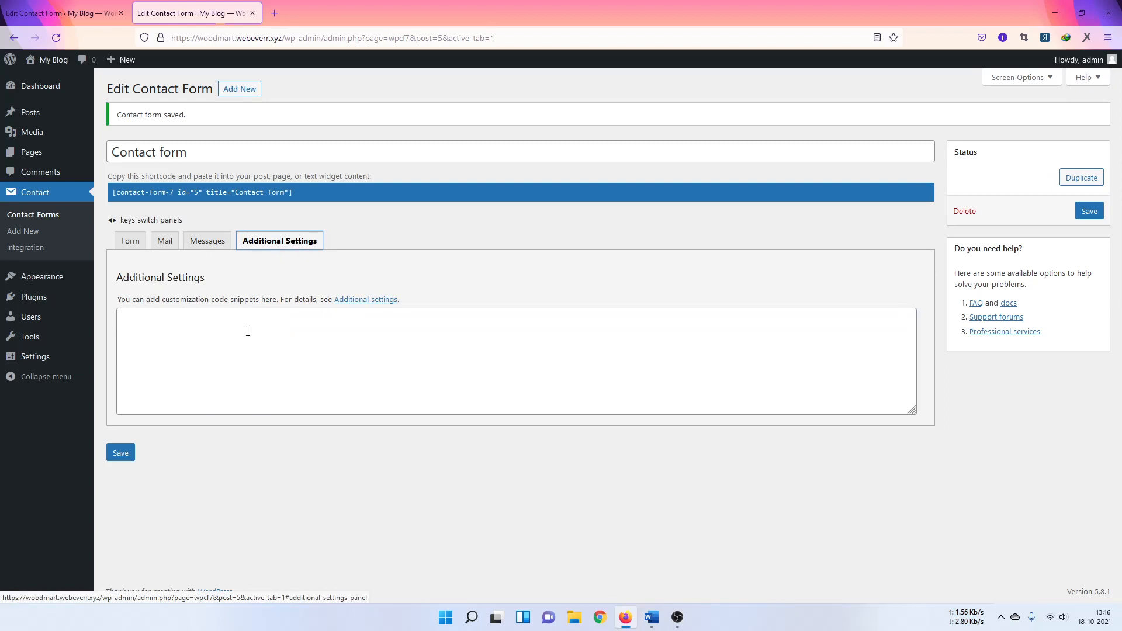
pyautogui.click(247, 332)
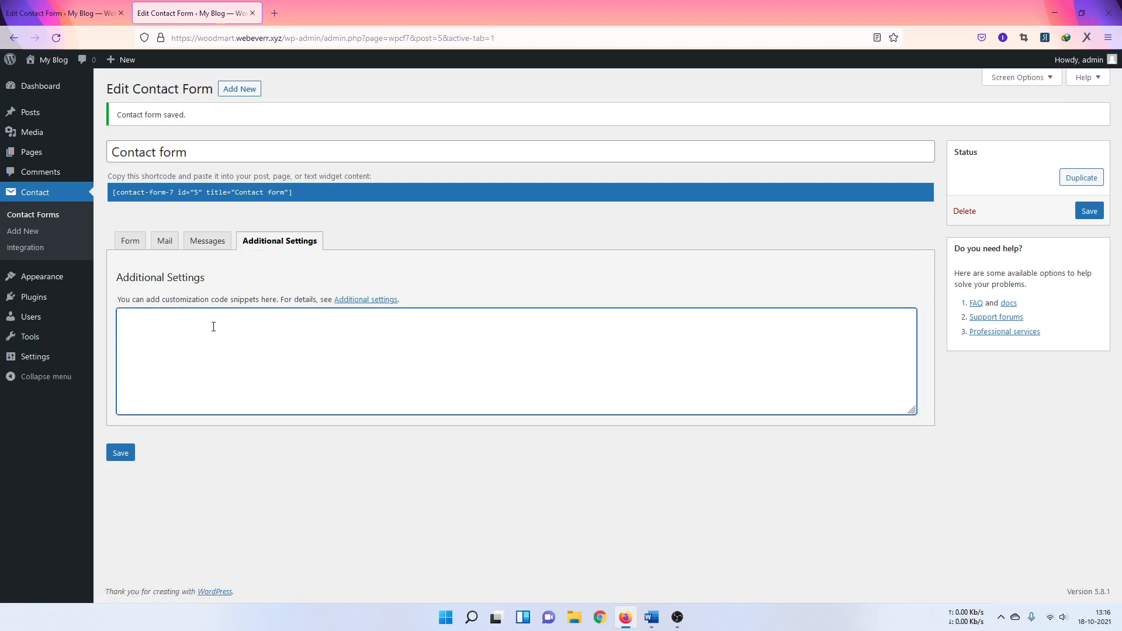
pyautogui.click(127, 242)
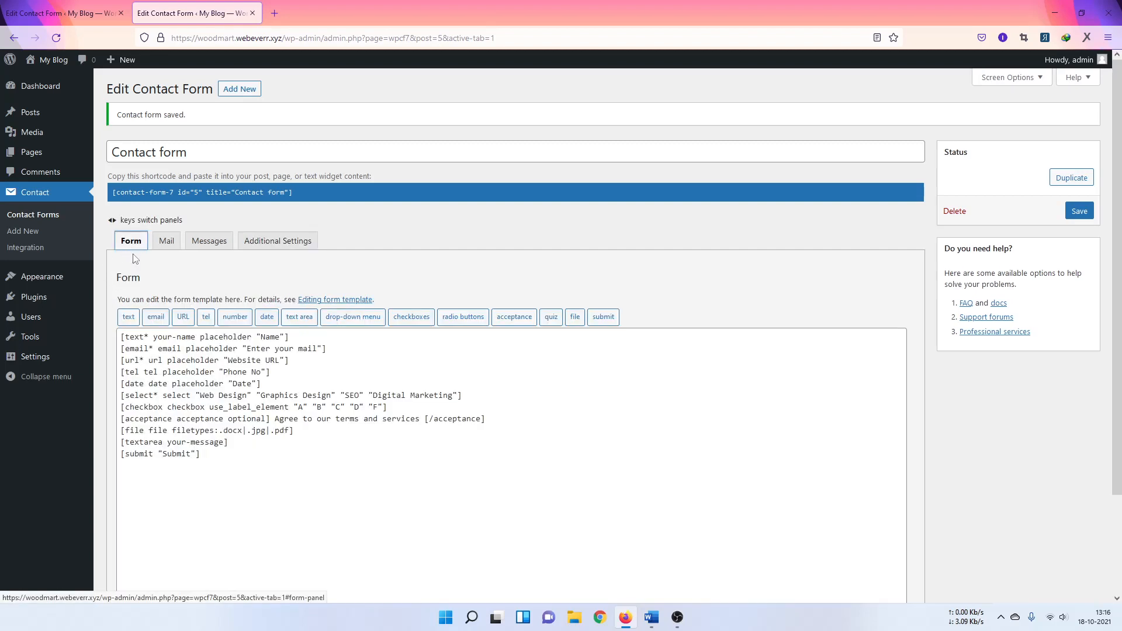
# Step: Copy the contact form's shortcode from the Contact Forms list
pyautogui.click(58, 216)
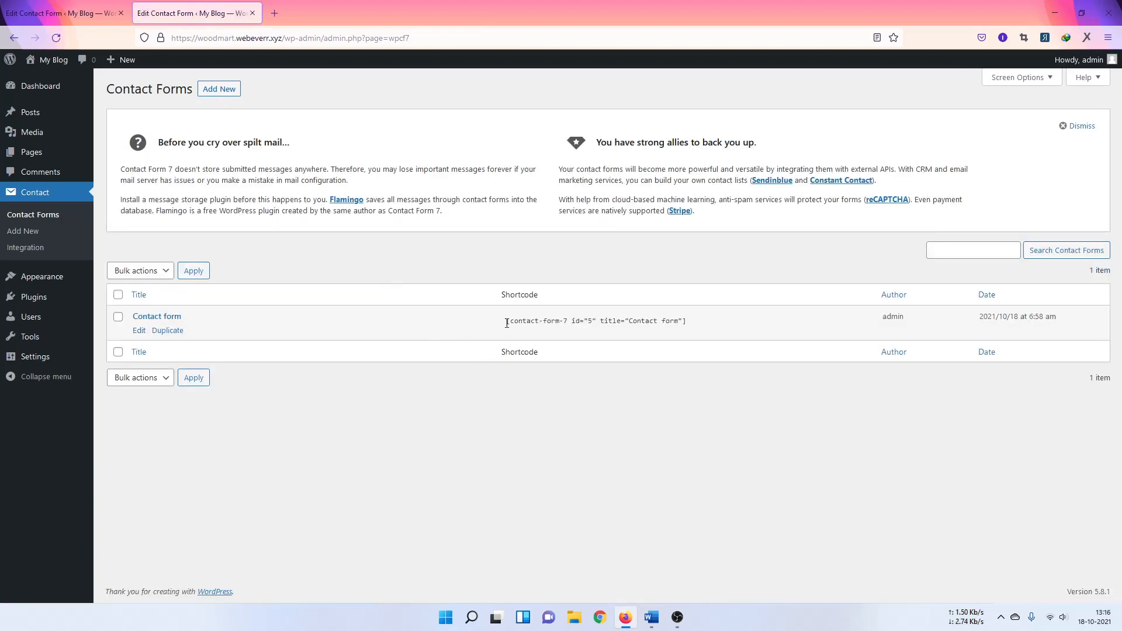
pyautogui.moveTo(506, 323); pyautogui.dragTo(750, 326)
pyautogui.rightClick(682, 323)
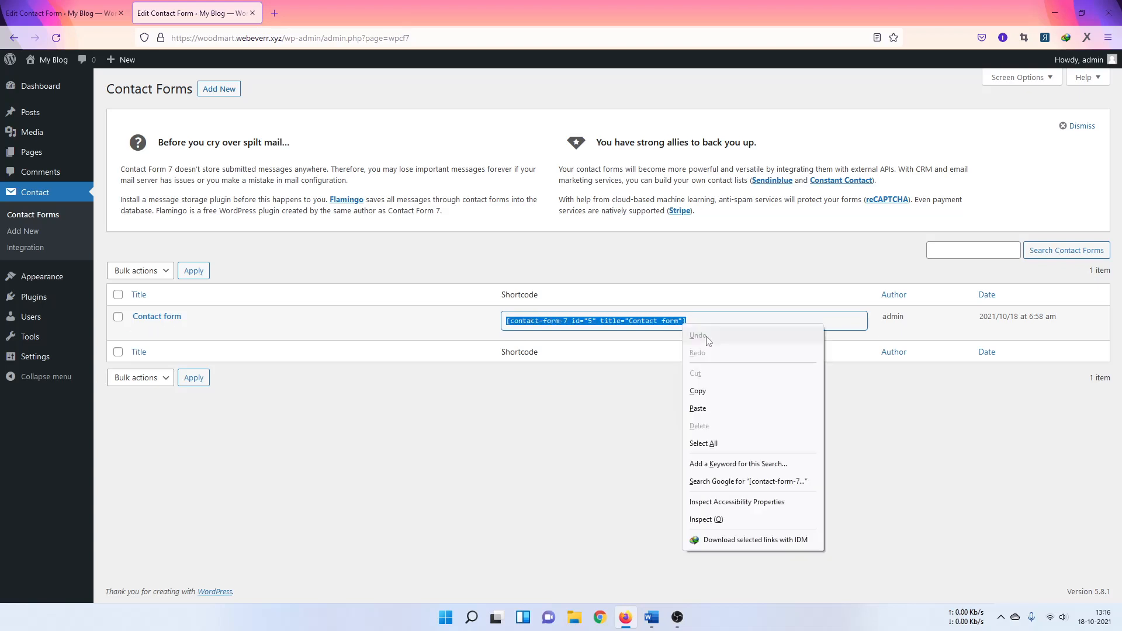
pyautogui.click(695, 391)
pyautogui.click(676, 403)
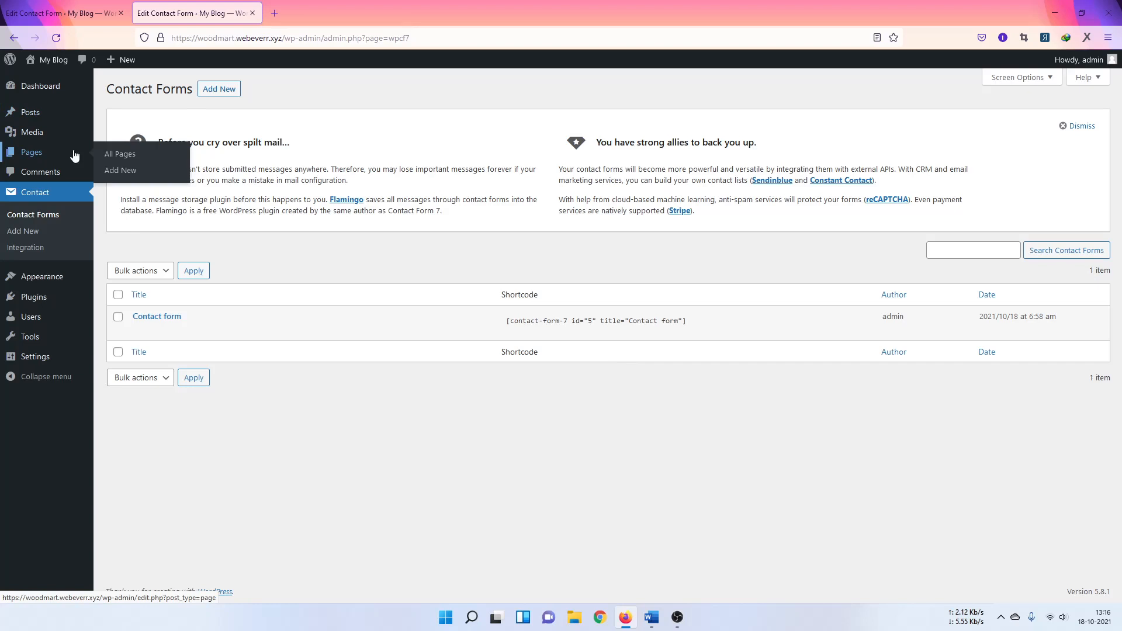
# Step: Open Sample Page from All Pages and dismiss the editor welcome guide
pyautogui.click(107, 156)
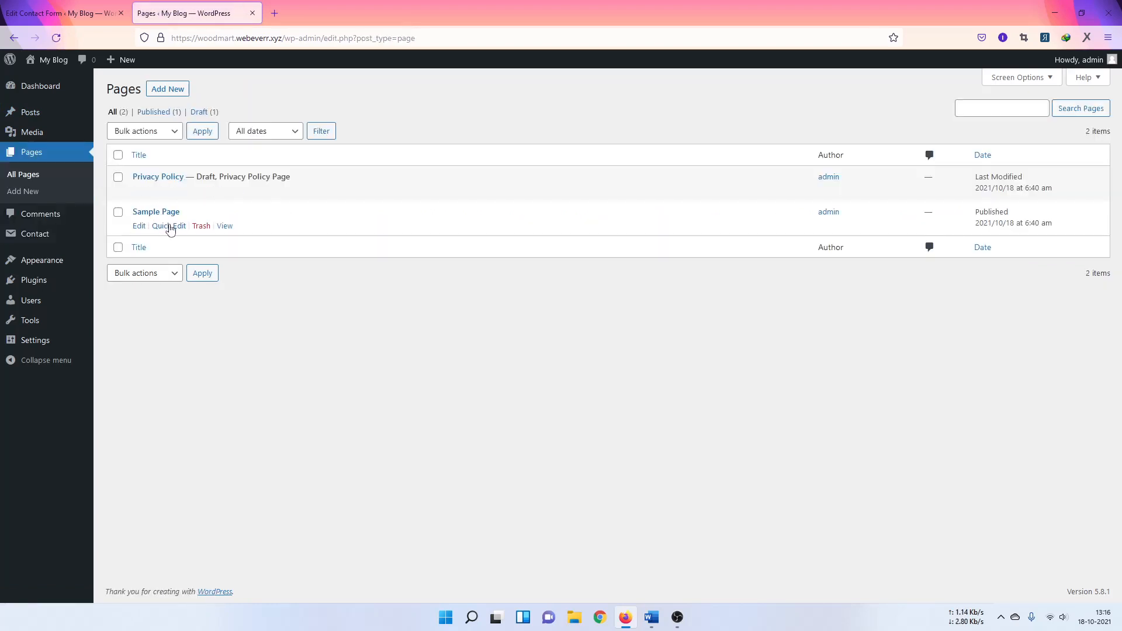
pyautogui.click(140, 229)
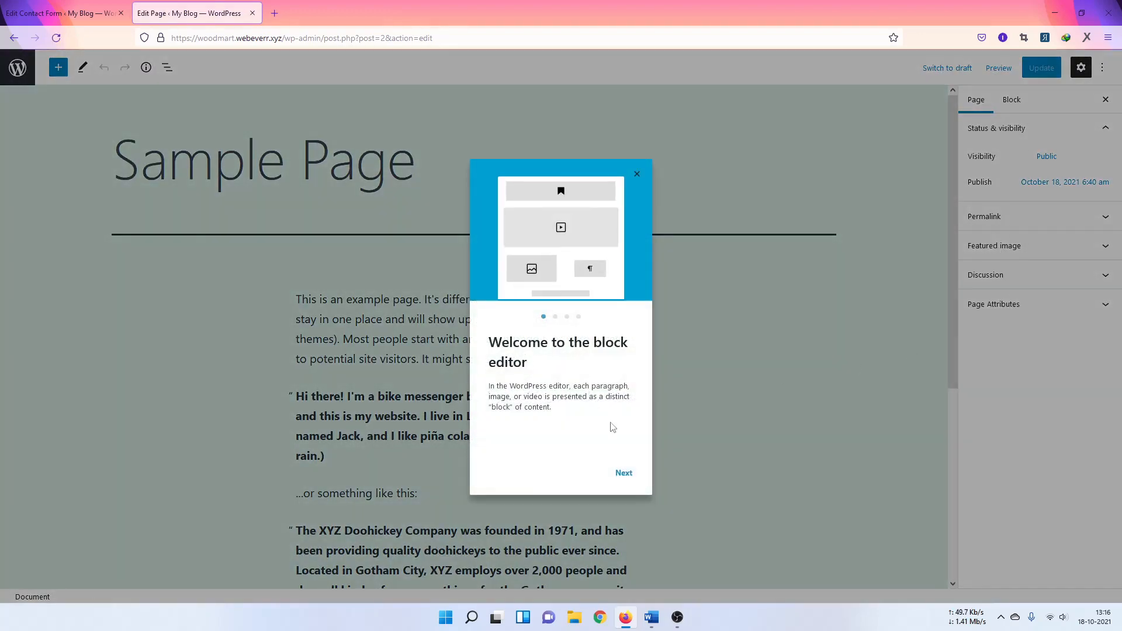
pyautogui.click(623, 472)
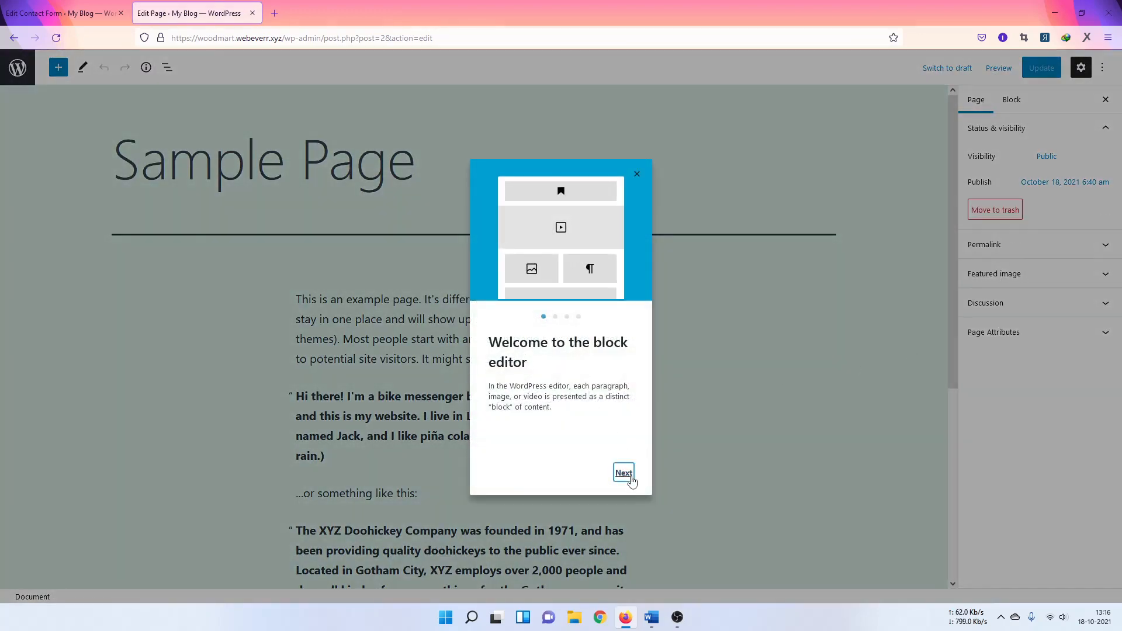
pyautogui.click(623, 472)
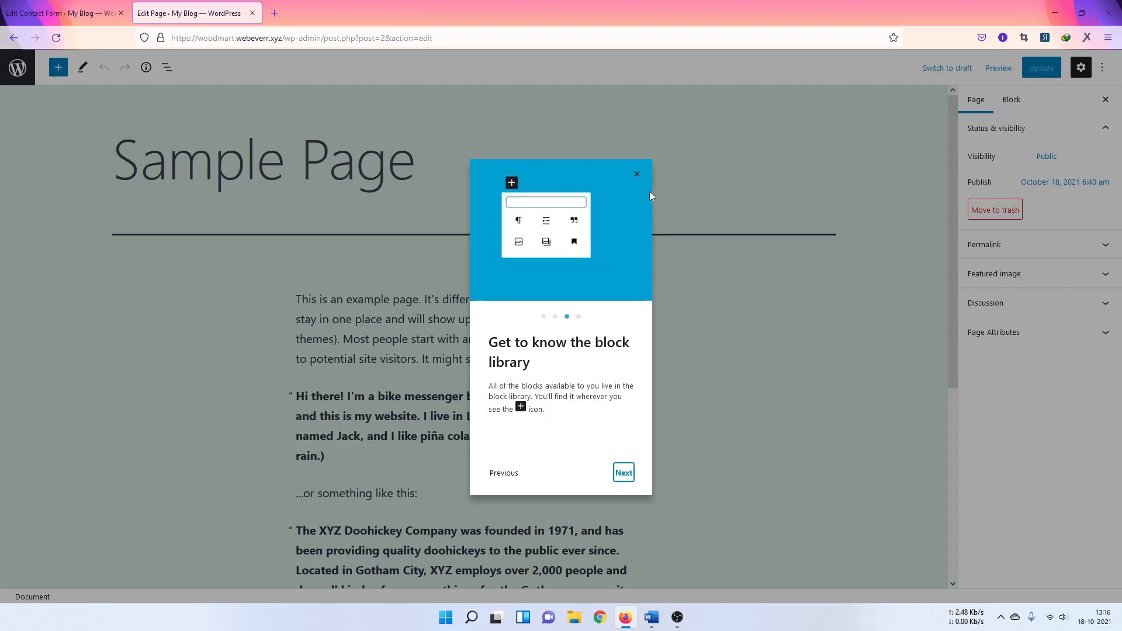
pyautogui.click(637, 173)
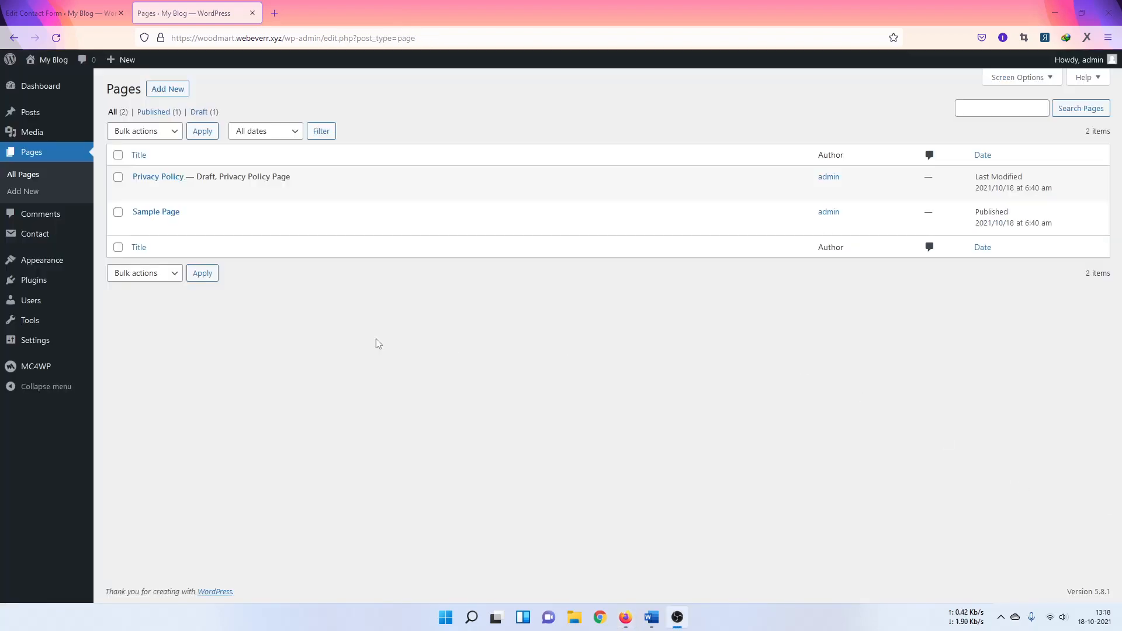
# Step: Delete the last two paragraphs of the Sample Page body
pyautogui.click(139, 225)
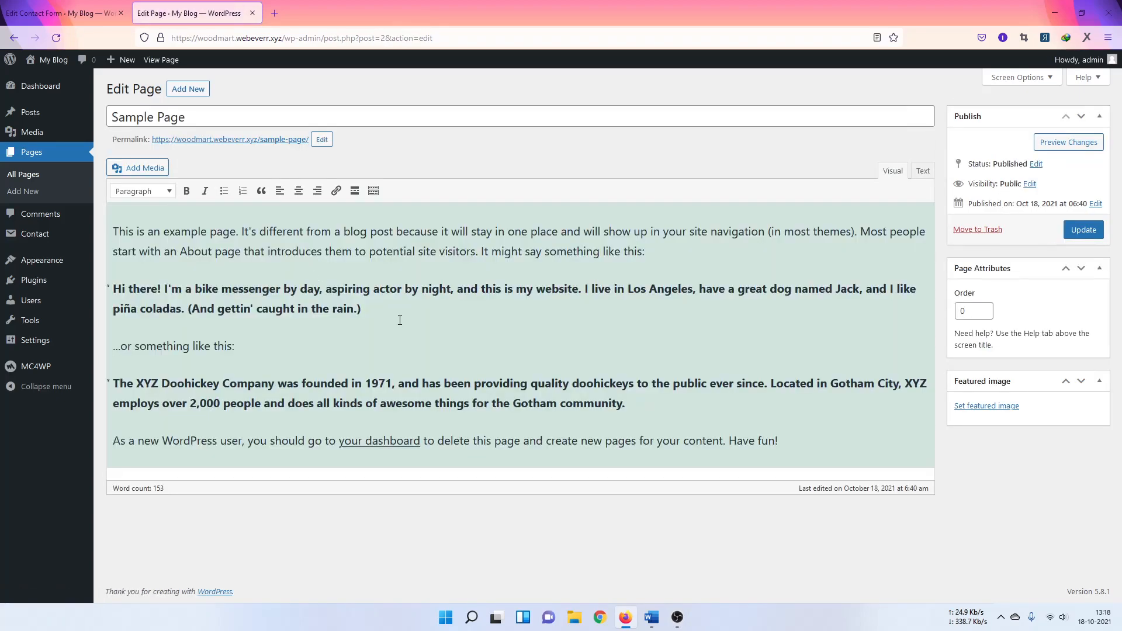
pyautogui.click(408, 322)
pyautogui.hotkey('ctrl', 'a')
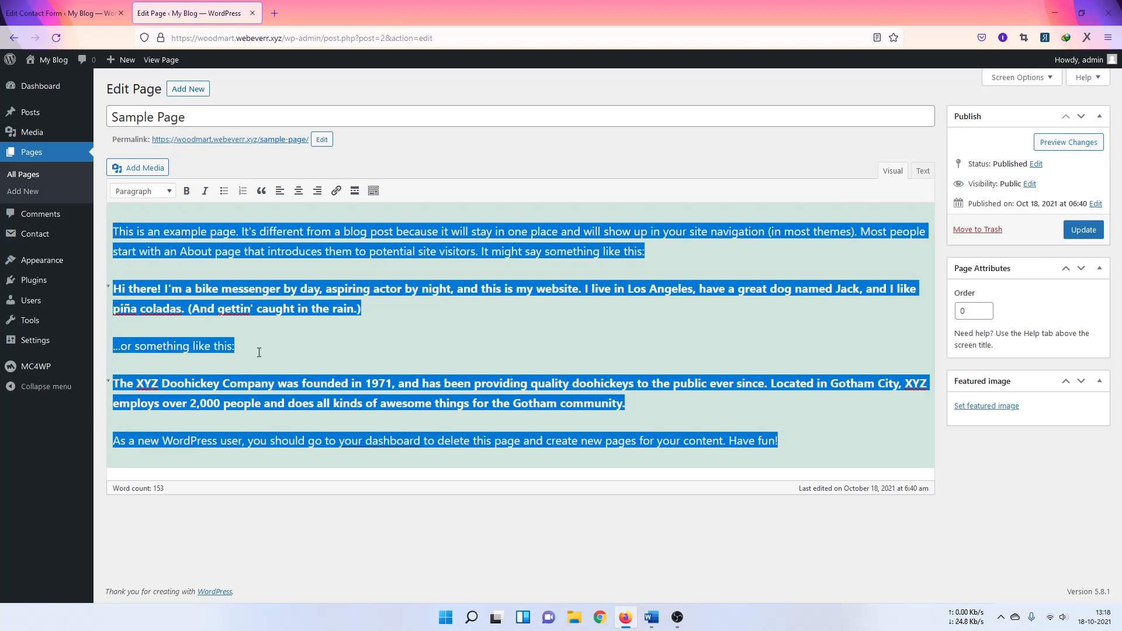
pyautogui.moveTo(113, 384); pyautogui.dragTo(942, 478)
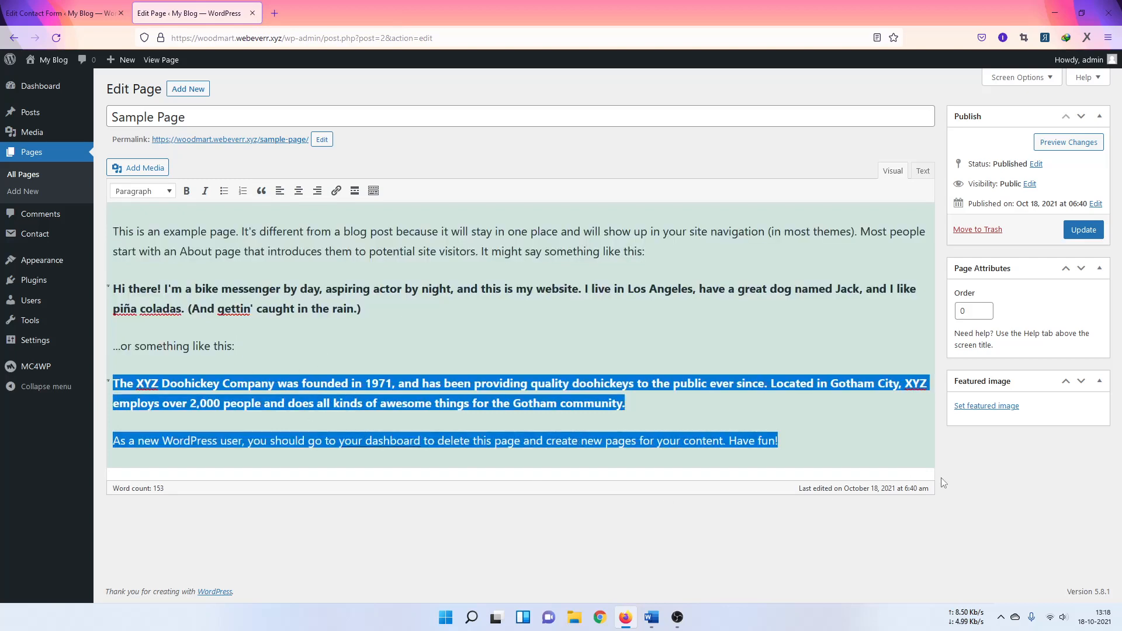
pyautogui.press('BackSpace')
# Step: Paste the contact form shortcode on a new line, update the page, and open it live
pyautogui.press('Return')
pyautogui.press('Return')
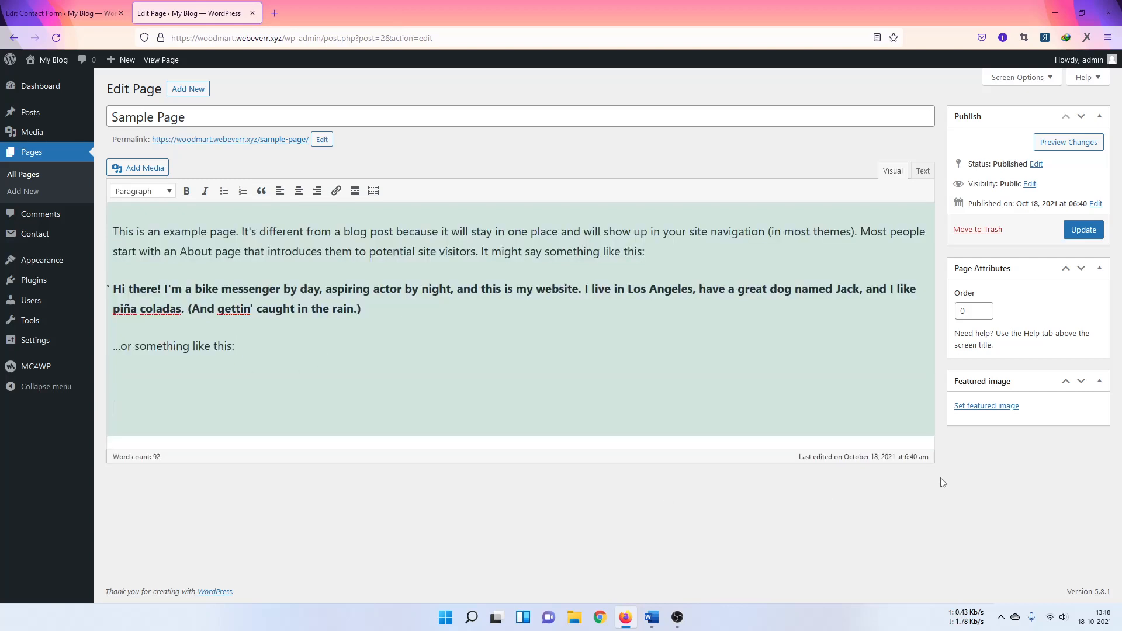
pyautogui.hotkey('ctrl', 'v')
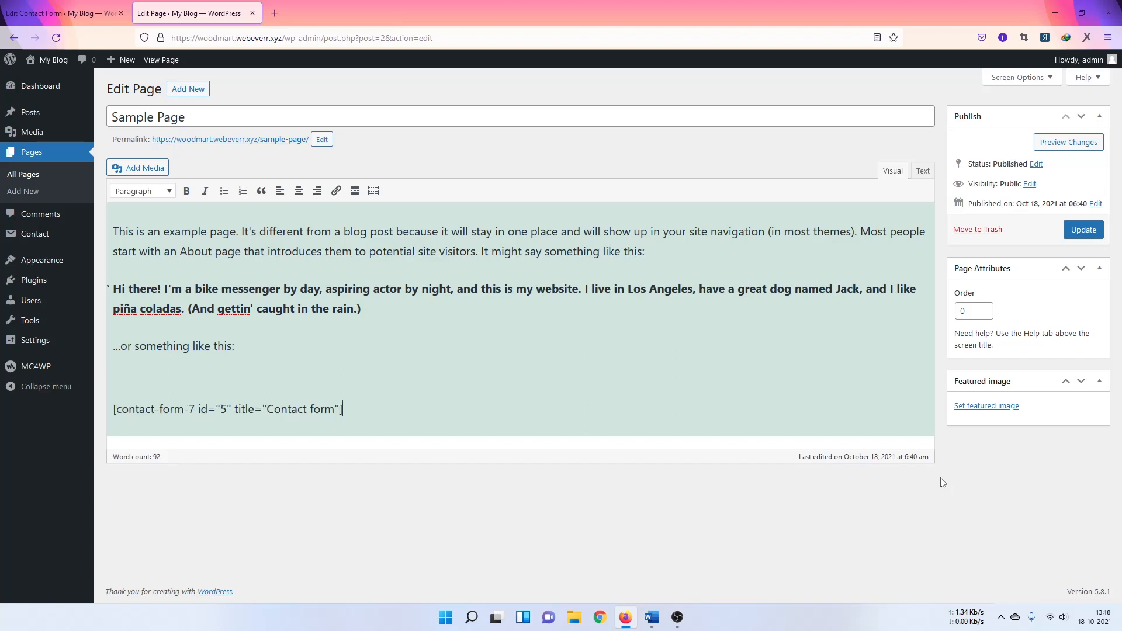
pyautogui.click(1084, 230)
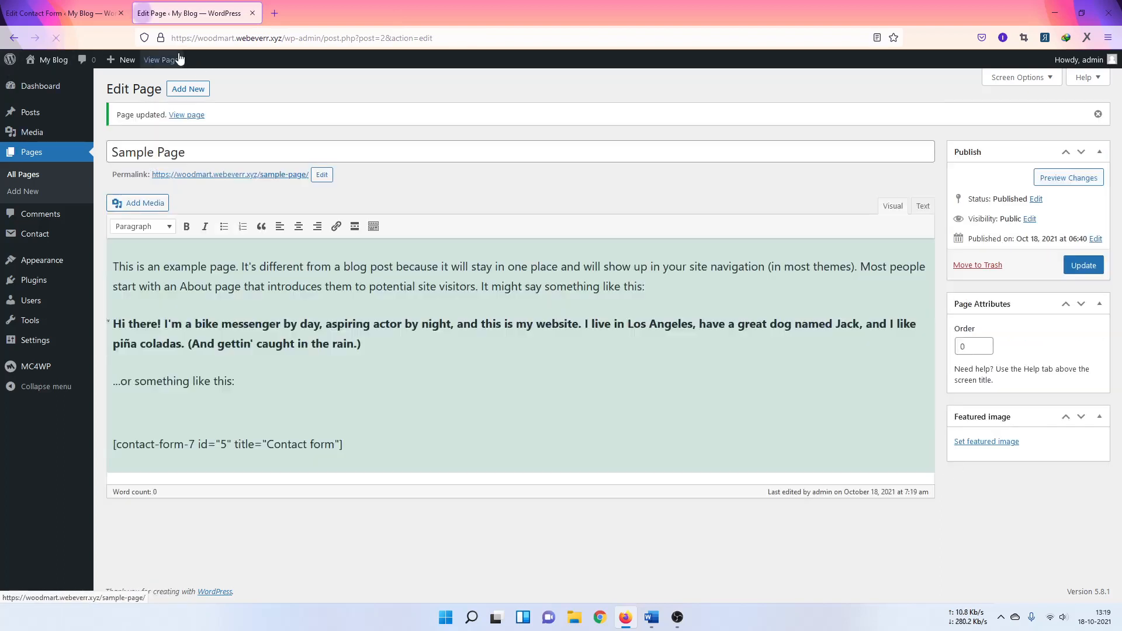
pyautogui.middleClick(162, 59)
# Step: Scroll through the contact form on the live Sample Page and try the date picker
pyautogui.click(343, 20)
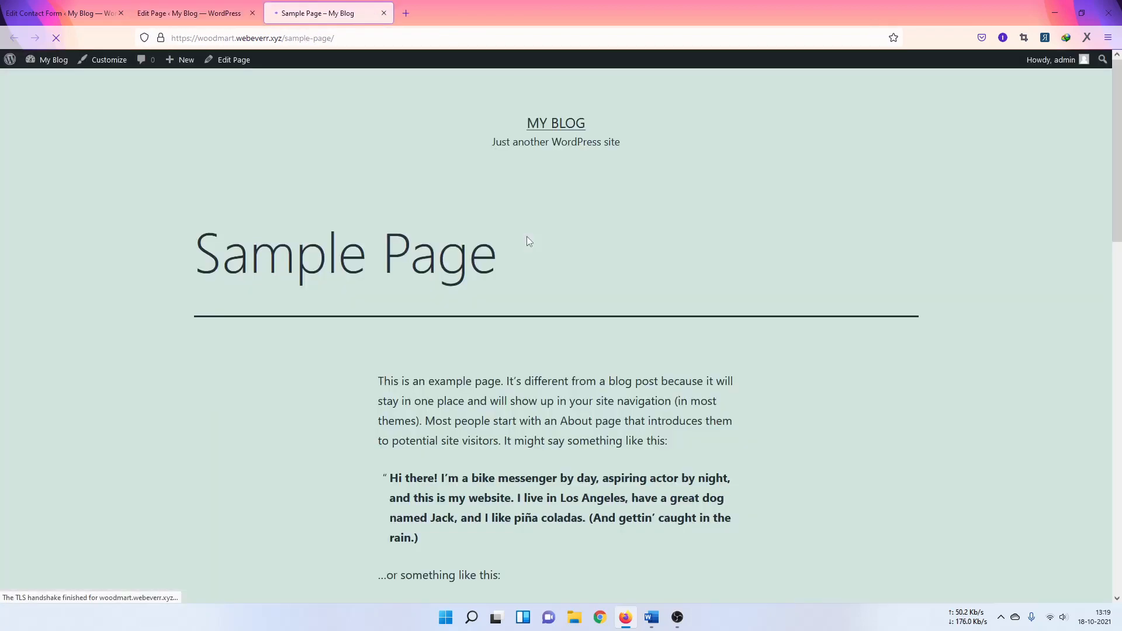
pyautogui.scroll(-3, 875, 353)
pyautogui.scroll(-5, 875, 356)
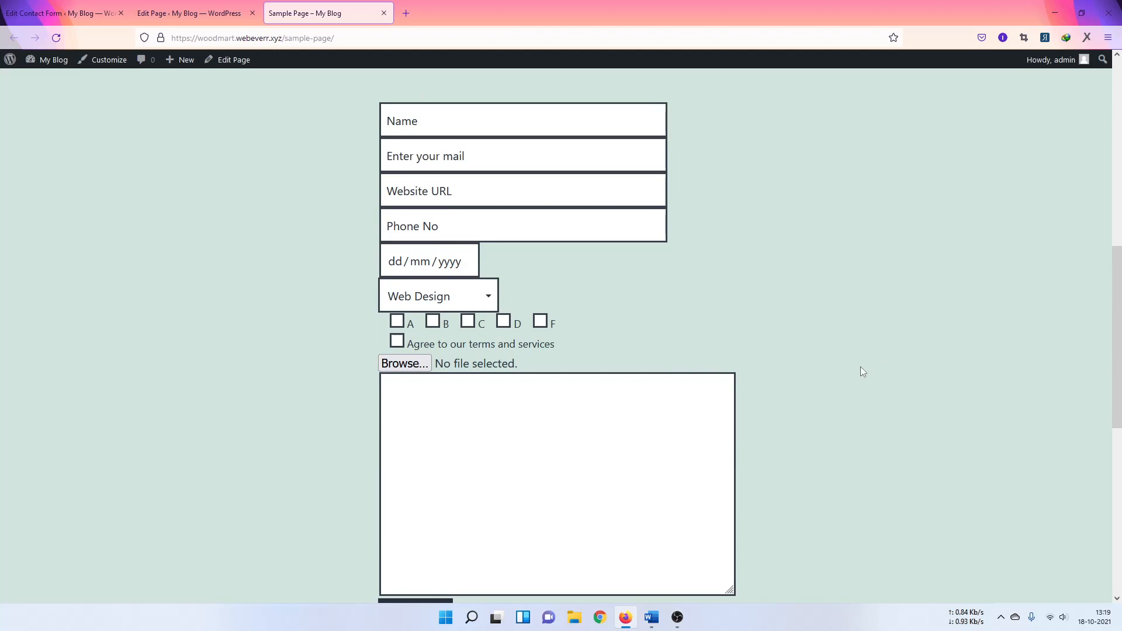
pyautogui.scroll(-3, 860, 367)
pyautogui.scroll(-1, 860, 367)
pyautogui.scroll(5, 686, 316)
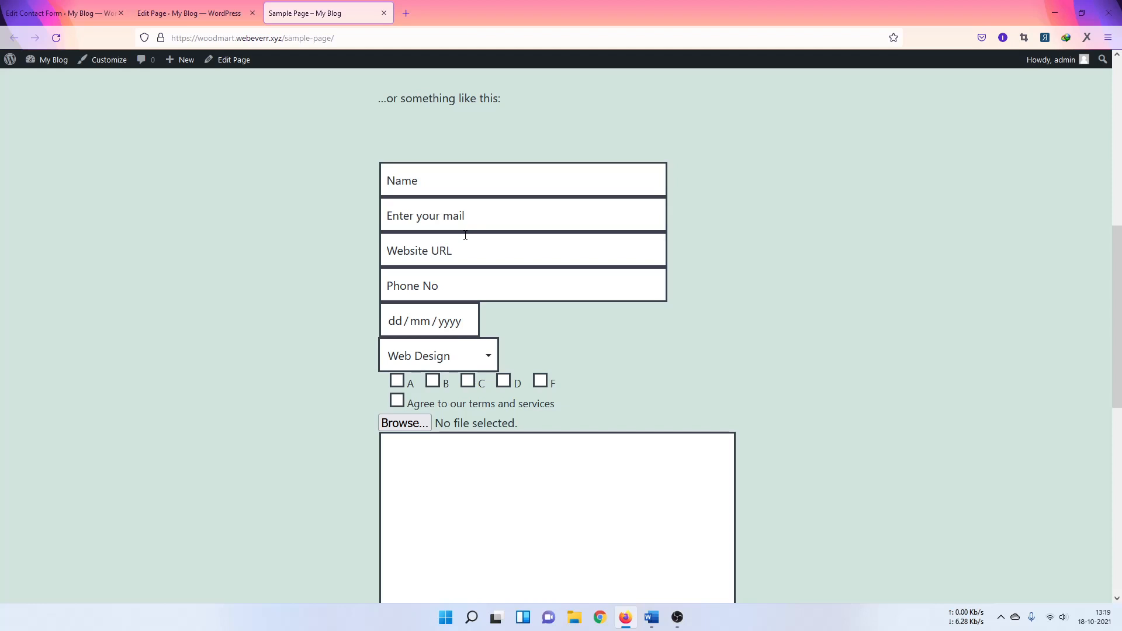
pyautogui.scroll(-1, 465, 235)
pyautogui.click(452, 261)
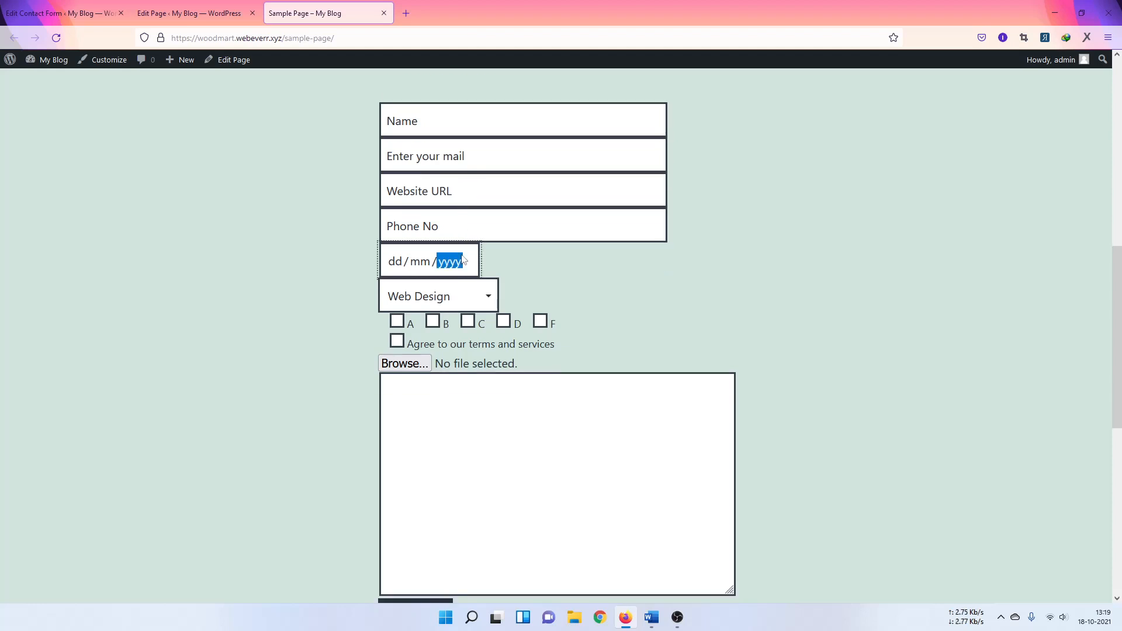
pyautogui.click(326, 286)
# Step: Try the form's Name and email fields, then return to the Sample Page editor
pyautogui.scroll(3, 495, 265)
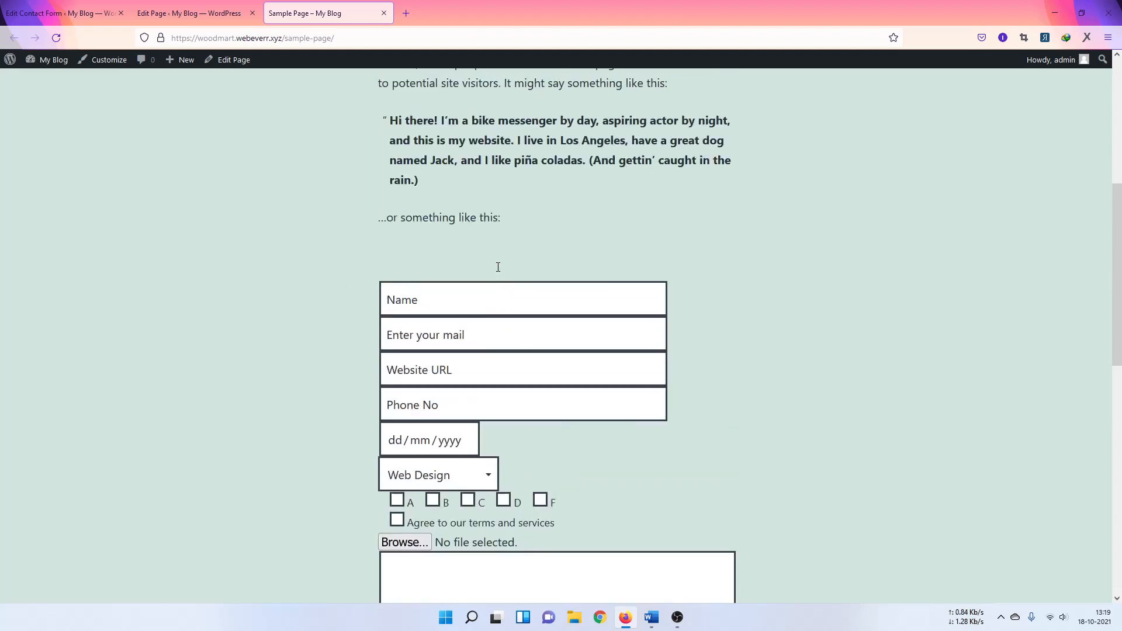
pyautogui.click(381, 304)
pyautogui.scroll(-1, 380, 309)
pyautogui.click(455, 257)
pyautogui.click(480, 272)
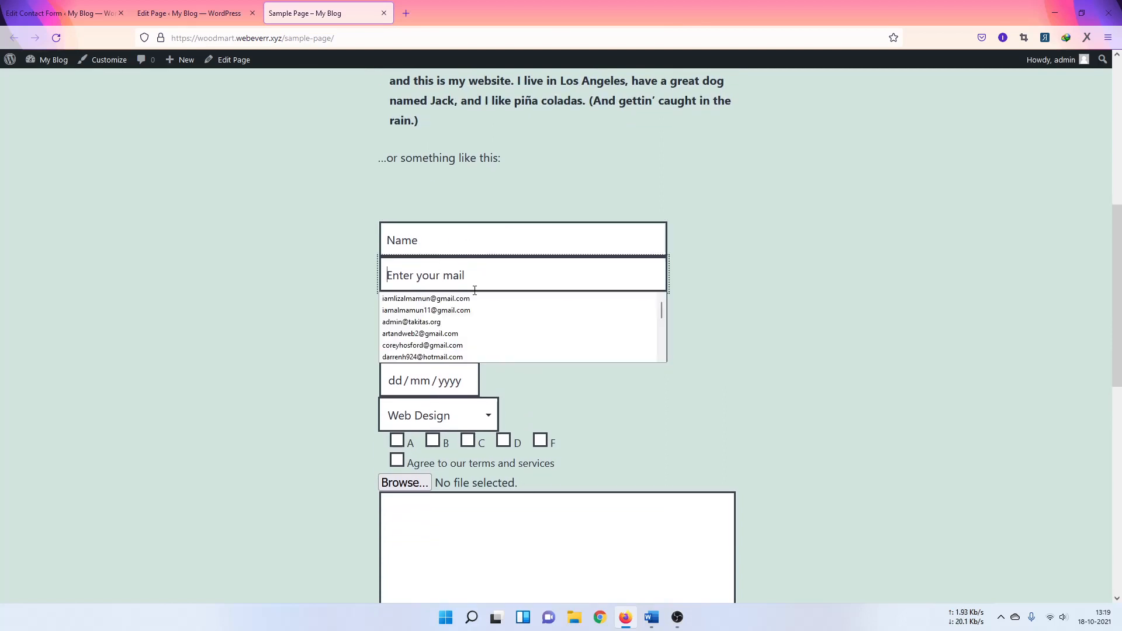
pyautogui.click(292, 270)
pyautogui.click(436, 257)
pyautogui.click(294, 279)
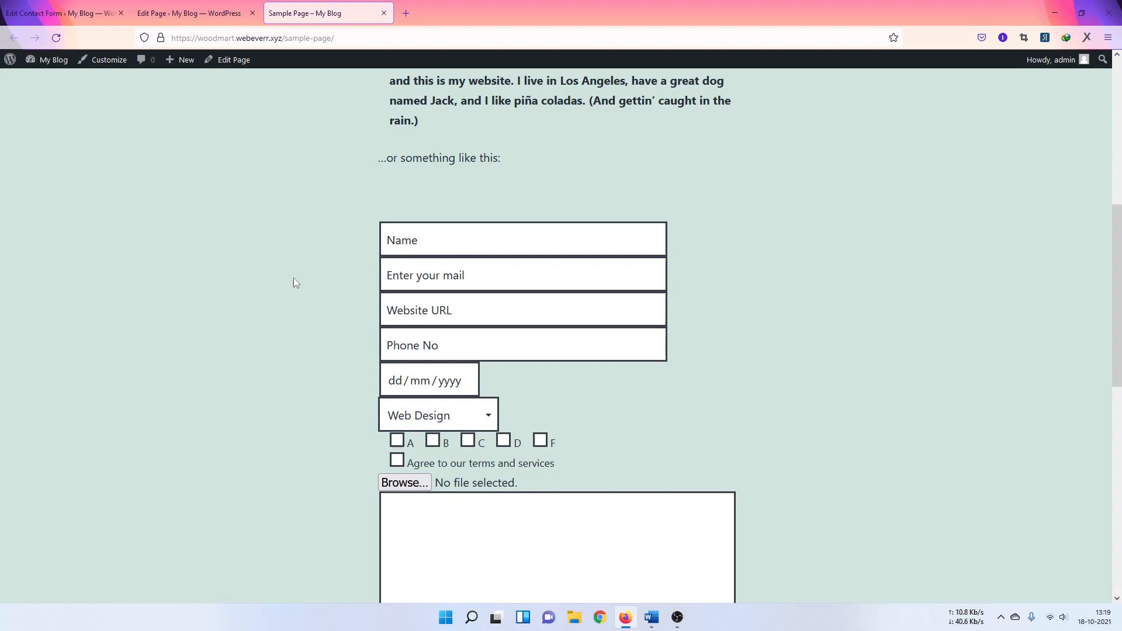
pyautogui.click(451, 244)
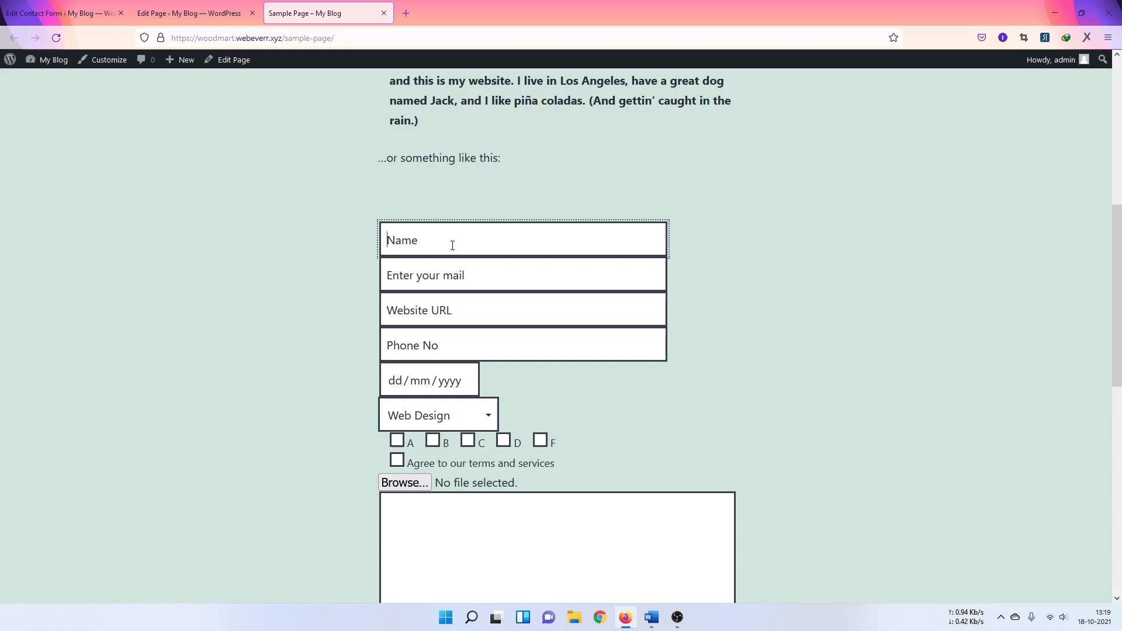
pyautogui.click(193, 12)
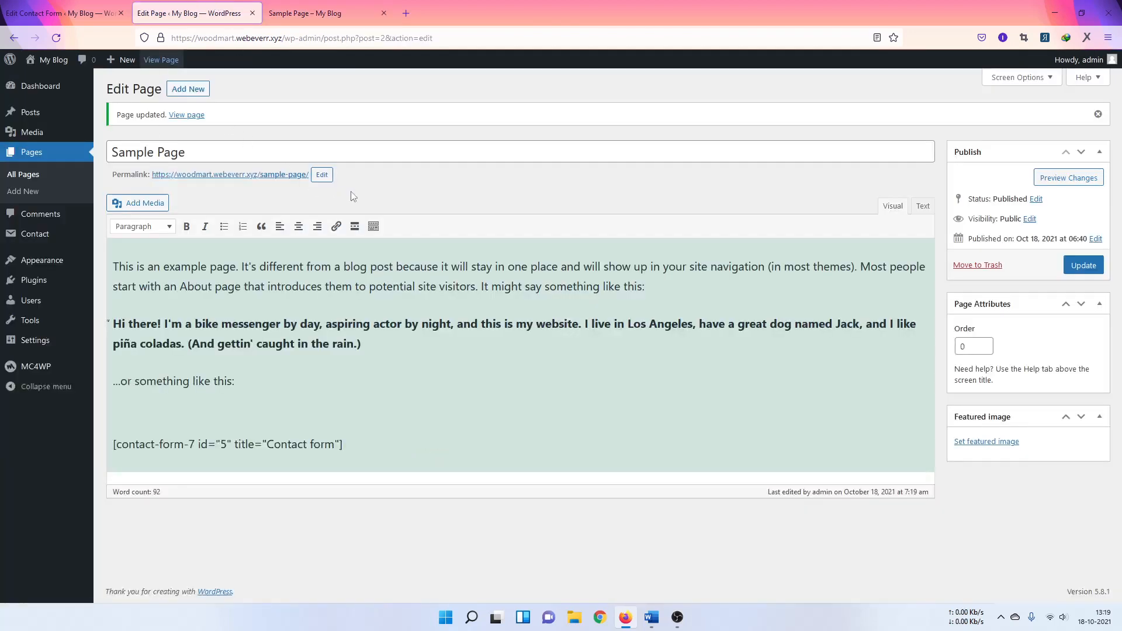
# Step: Open General Settings as the second tab and select the administration email address
pyautogui.moveTo(49, 346)
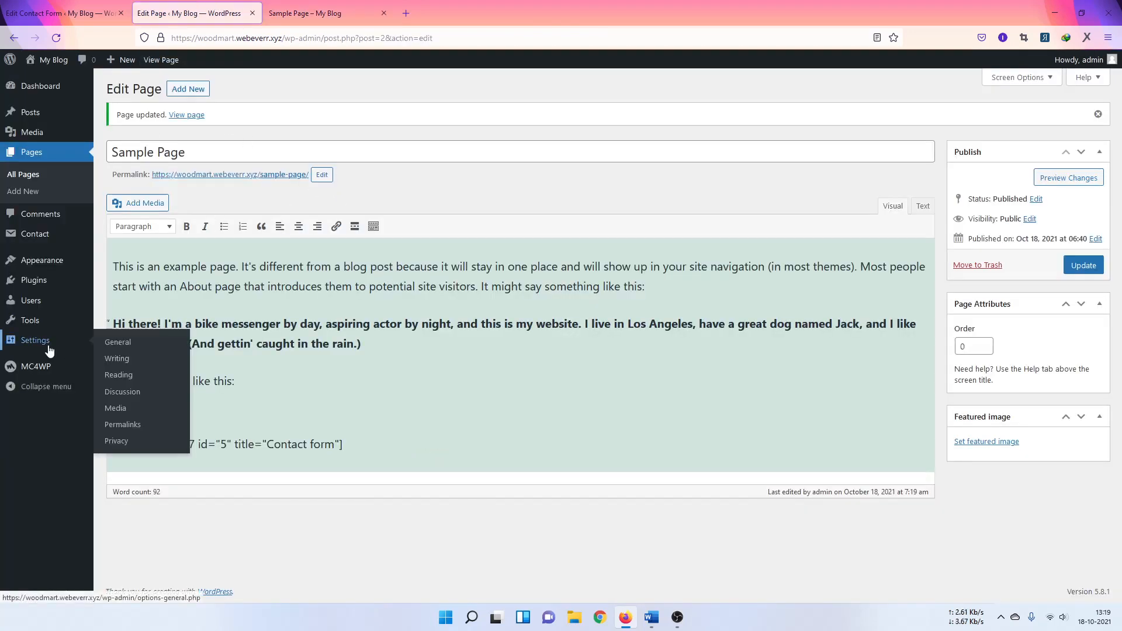
pyautogui.middleClick(113, 349)
pyautogui.moveTo(331, 18); pyautogui.dragTo(199, 14)
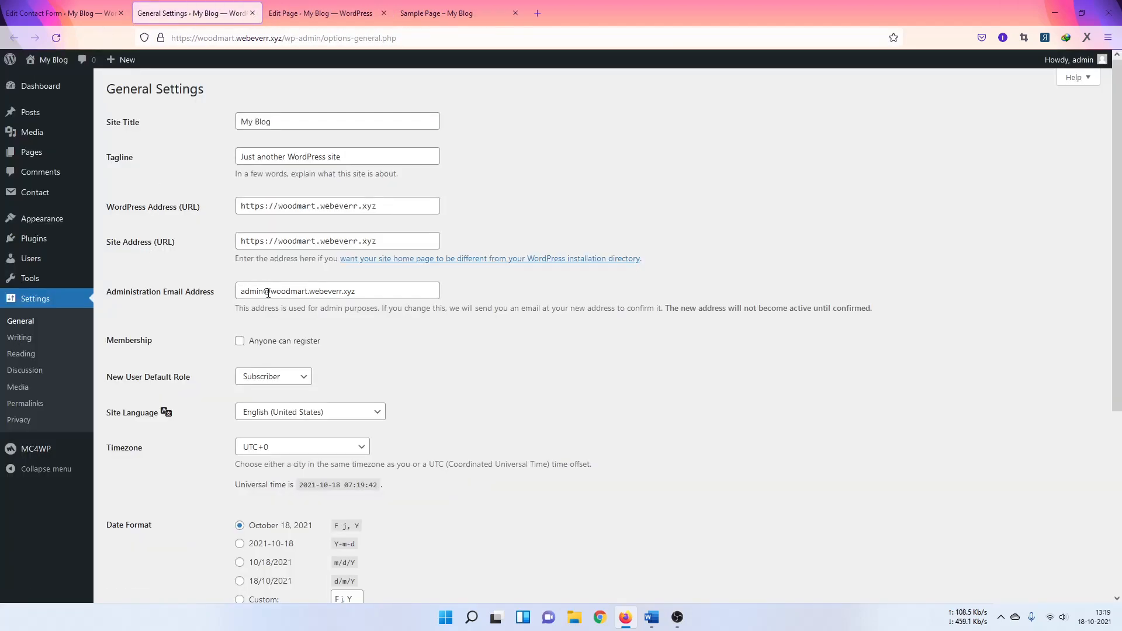
pyautogui.moveTo(361, 289); pyautogui.dragTo(200, 292)
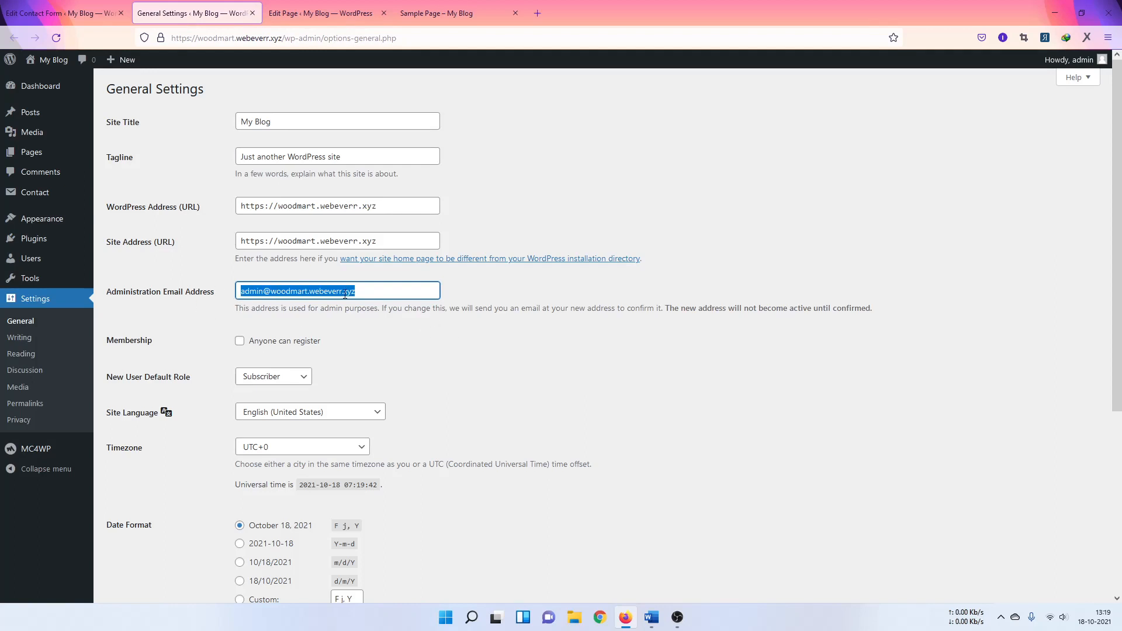
# Step: Switch between the Sample Page tabs and back to General Settings
pyautogui.click(370, 325)
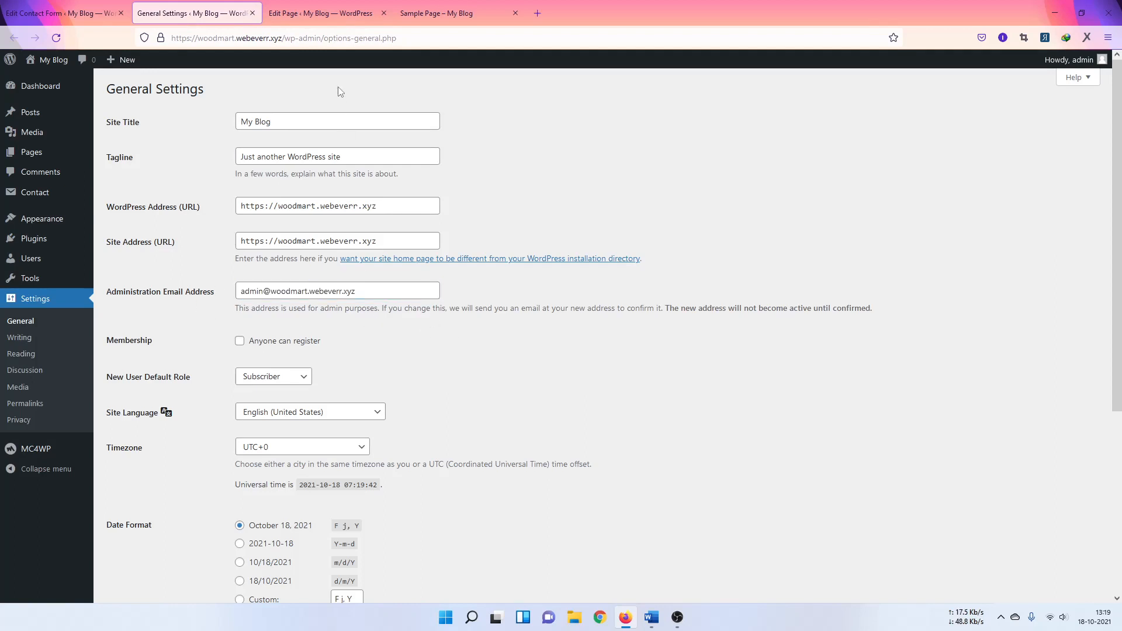
pyautogui.click(442, 17)
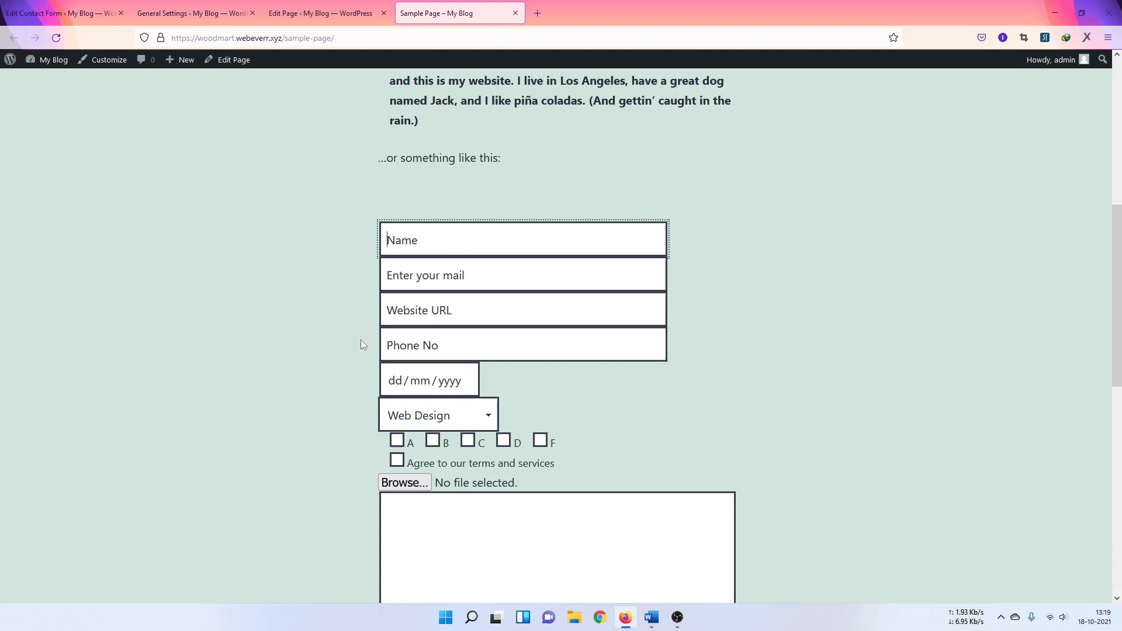
pyautogui.click(193, 13)
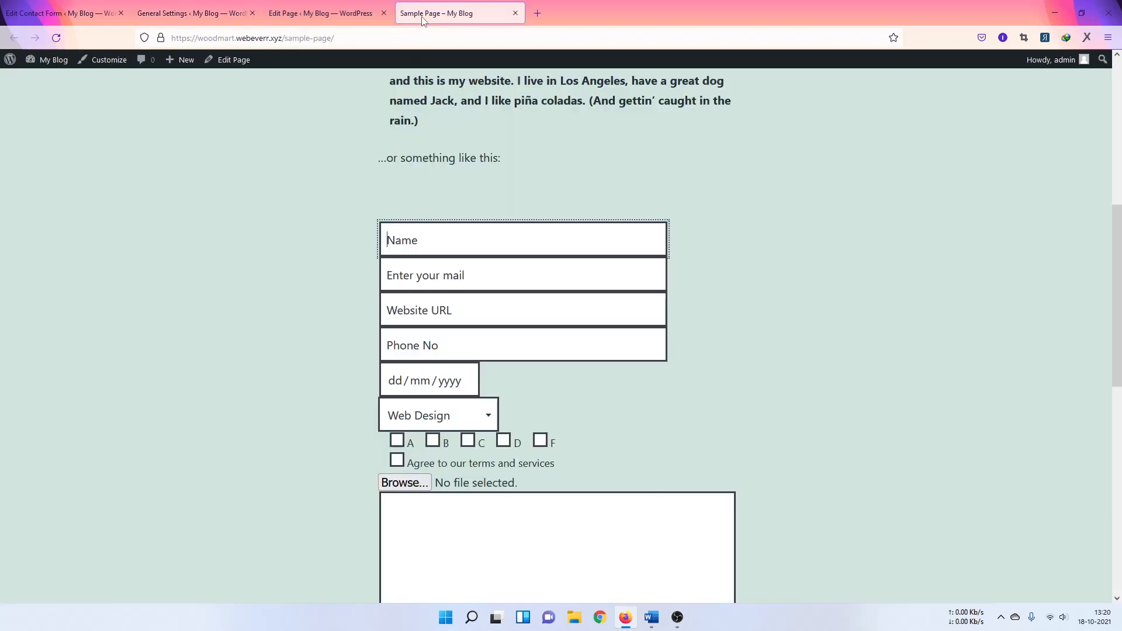
pyautogui.click(422, 16)
pyautogui.click(348, 16)
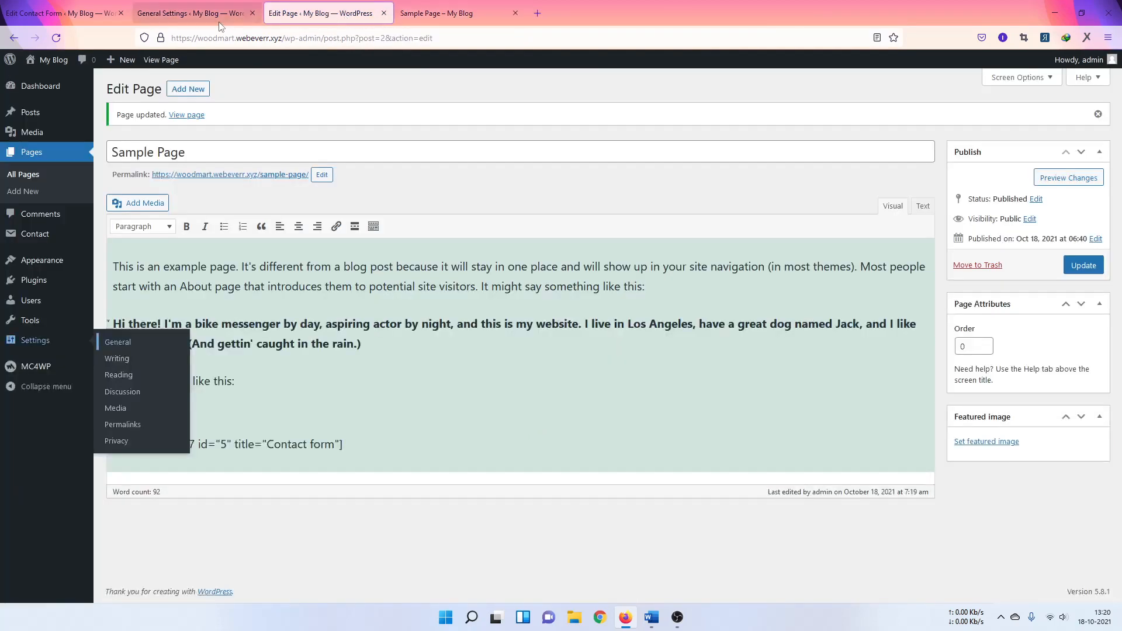
pyautogui.click(193, 12)
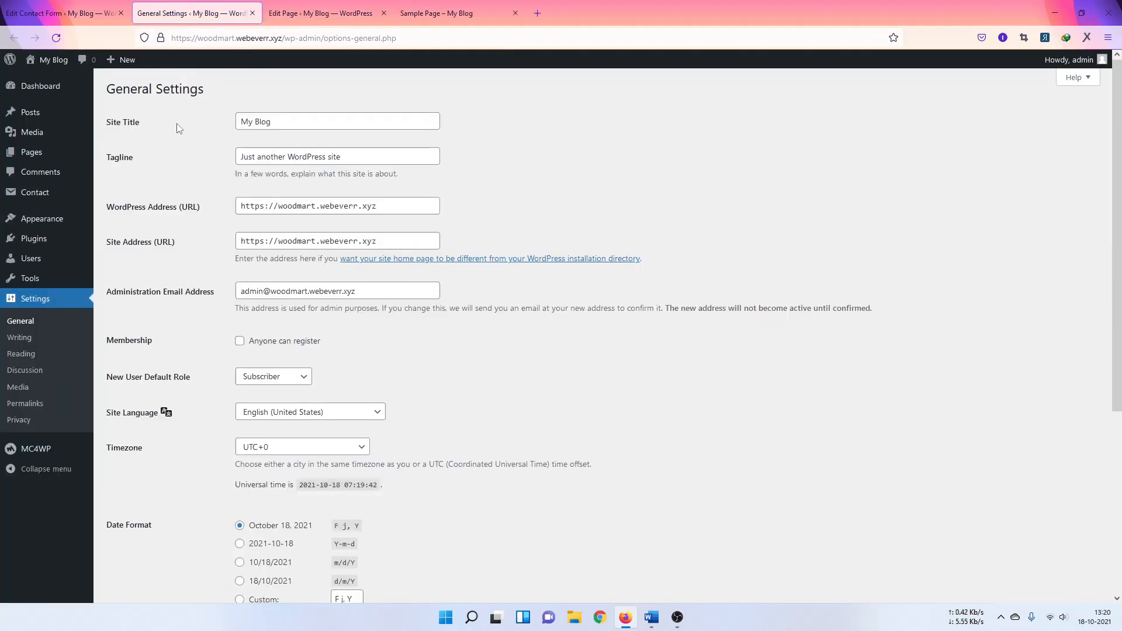
# Step: Open Contact form 1's Mail settings and select the To recipient value
pyautogui.click(66, 12)
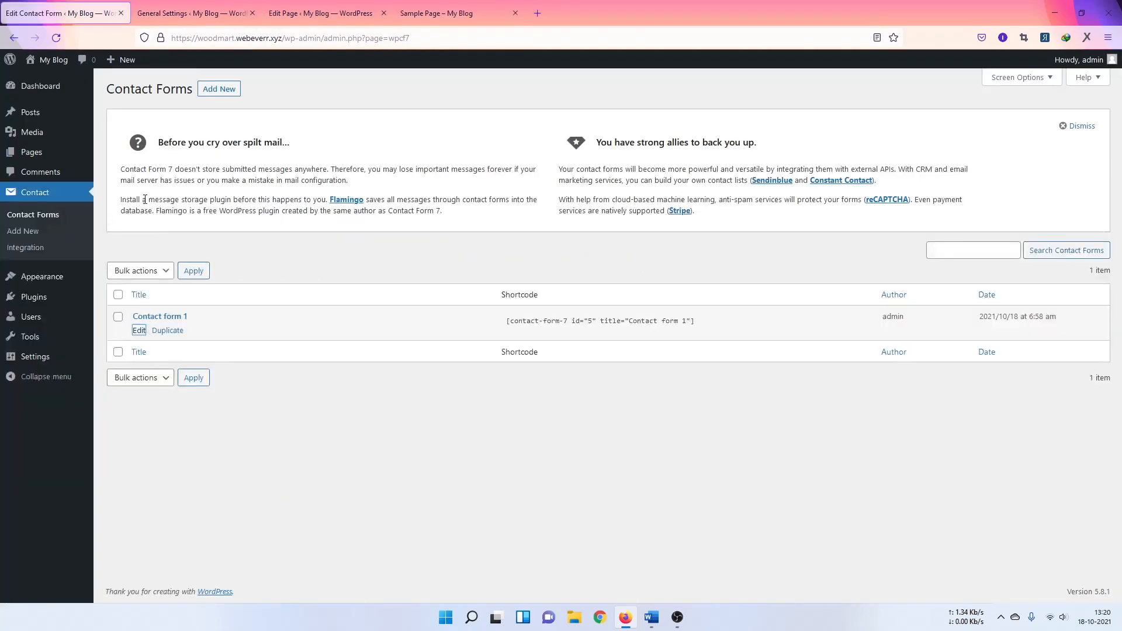
pyautogui.click(139, 332)
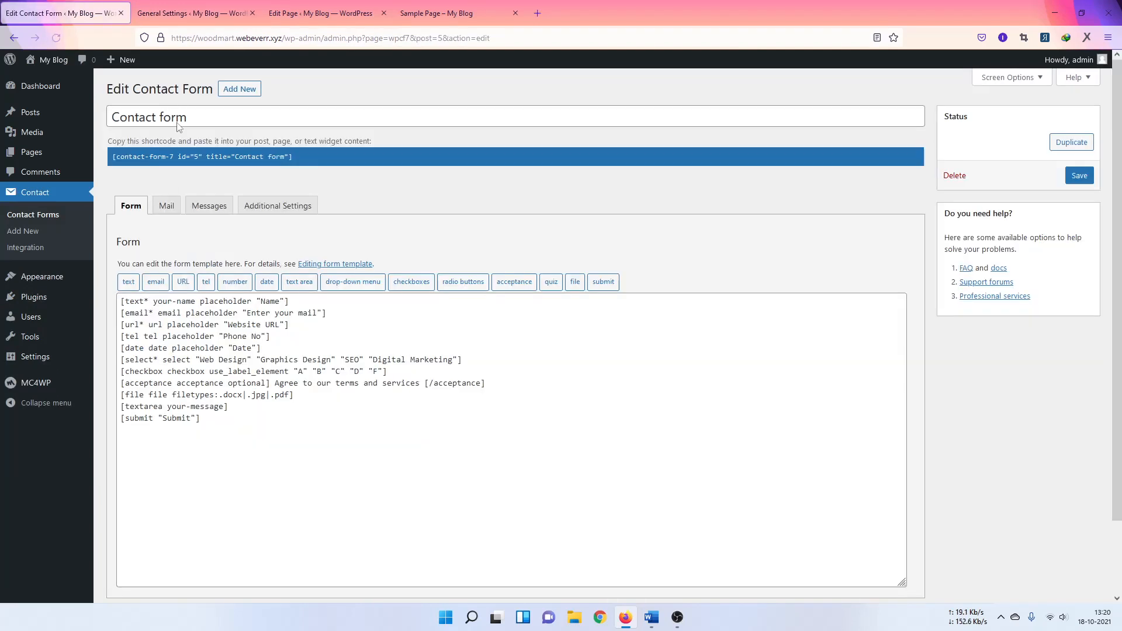
pyautogui.click(166, 207)
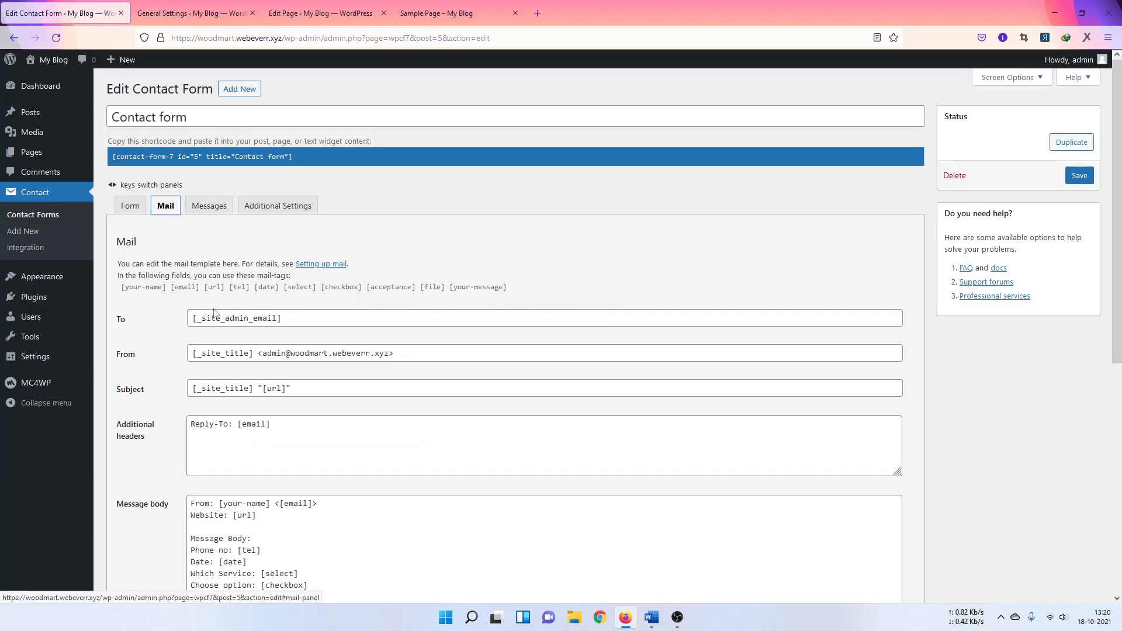
pyautogui.tripleClick(320, 320)
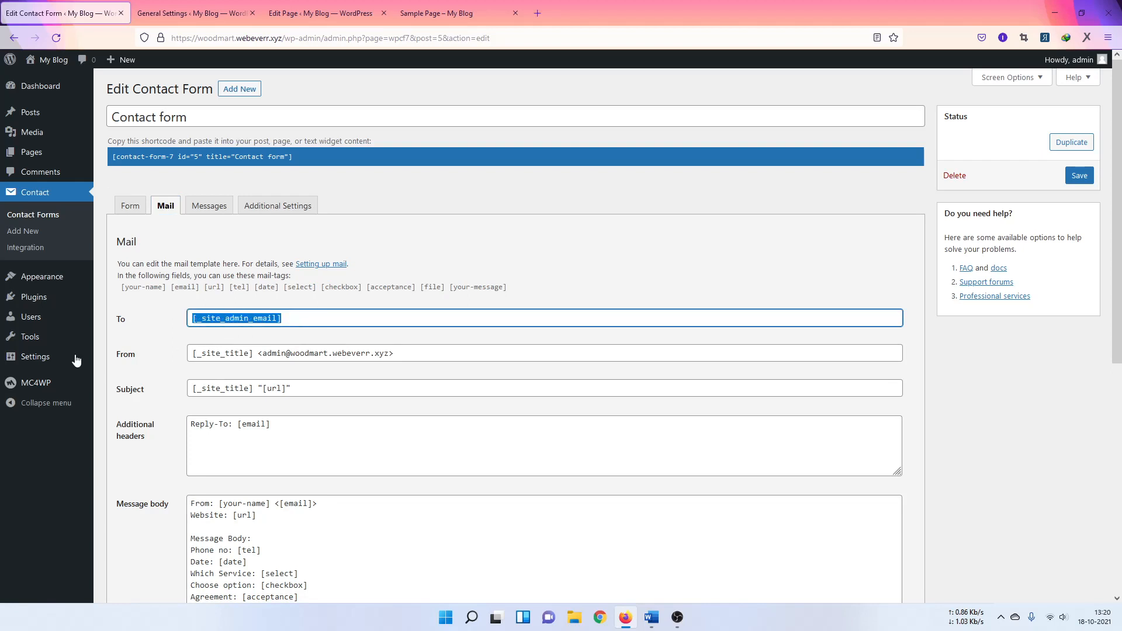
# Step: Paste copied text into the recipient, which ends up holding the shortcode and an invalid-mailbox error
pyautogui.moveTo(67, 362)
pyautogui.click(600, 617)
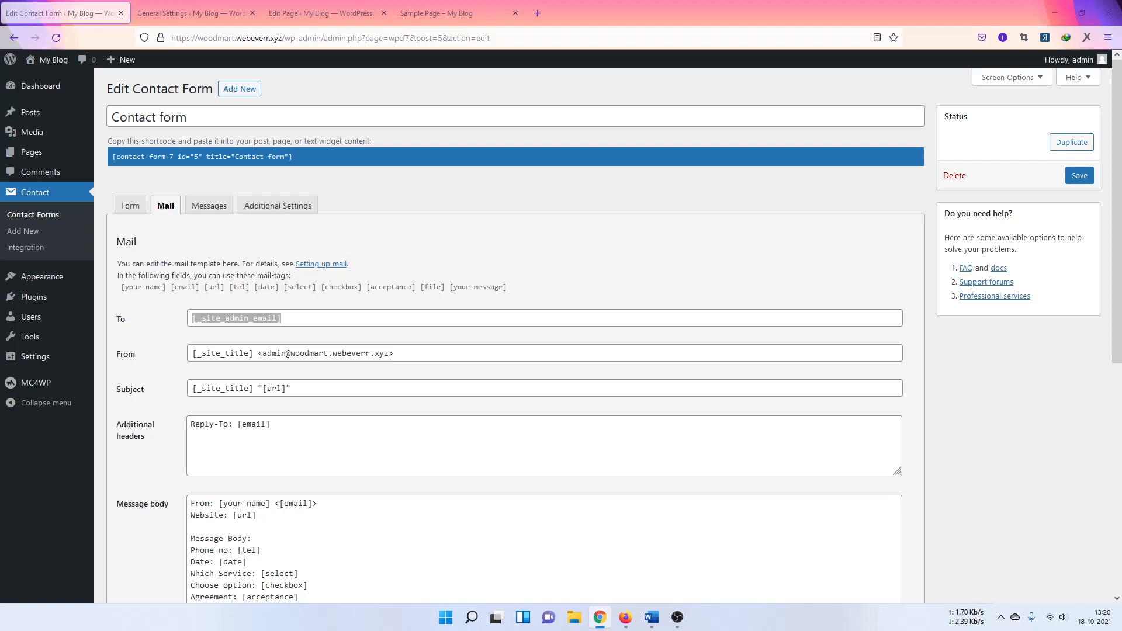
pyautogui.click(306, 318)
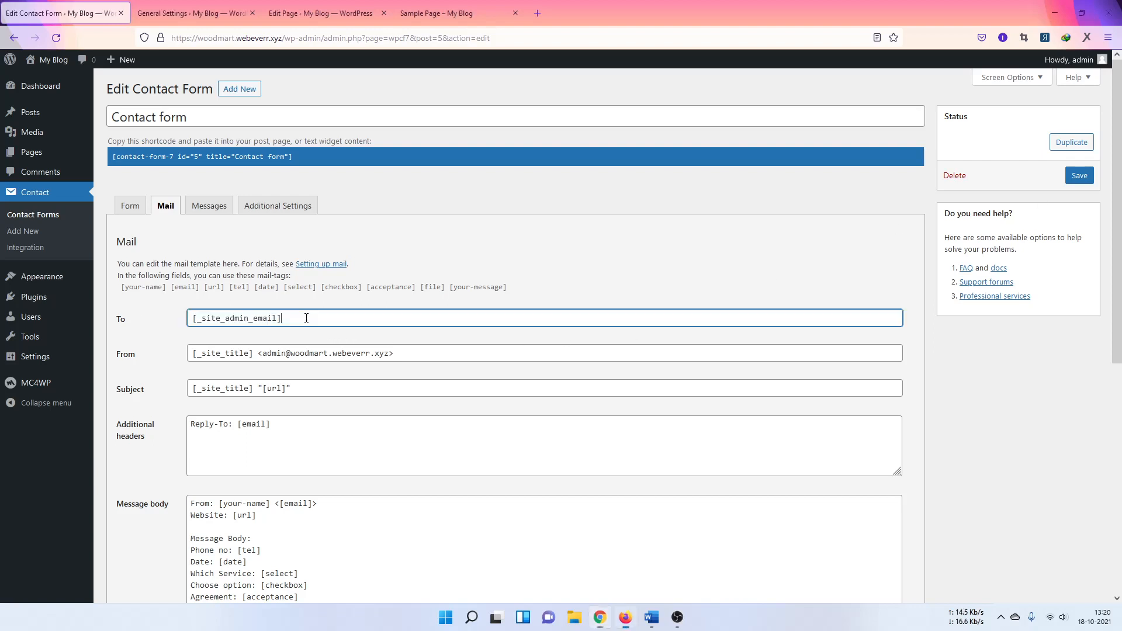
pyautogui.tripleClick(259, 321)
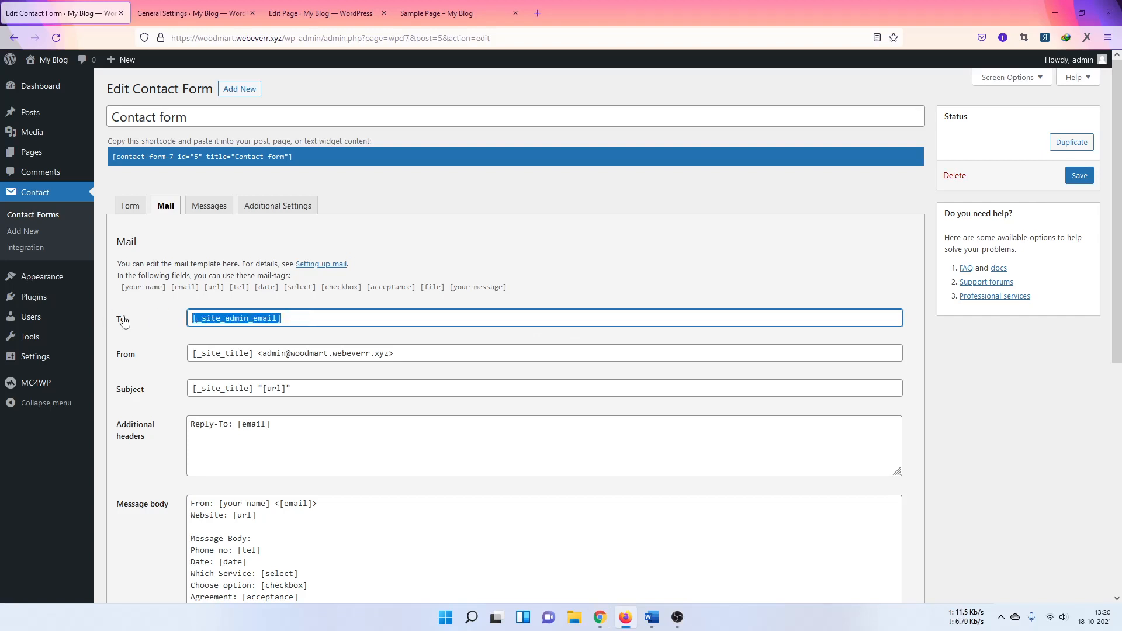
pyautogui.write('[contact-form-7 id="5" title="Contact form"]')
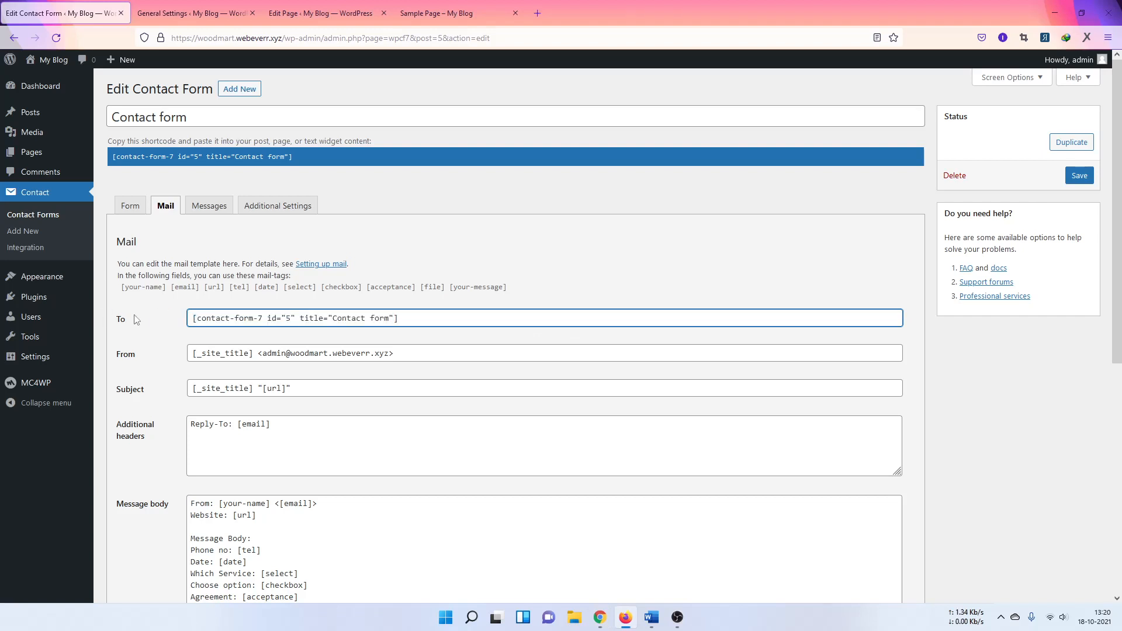
pyautogui.hotkey('alt', 'Tab')
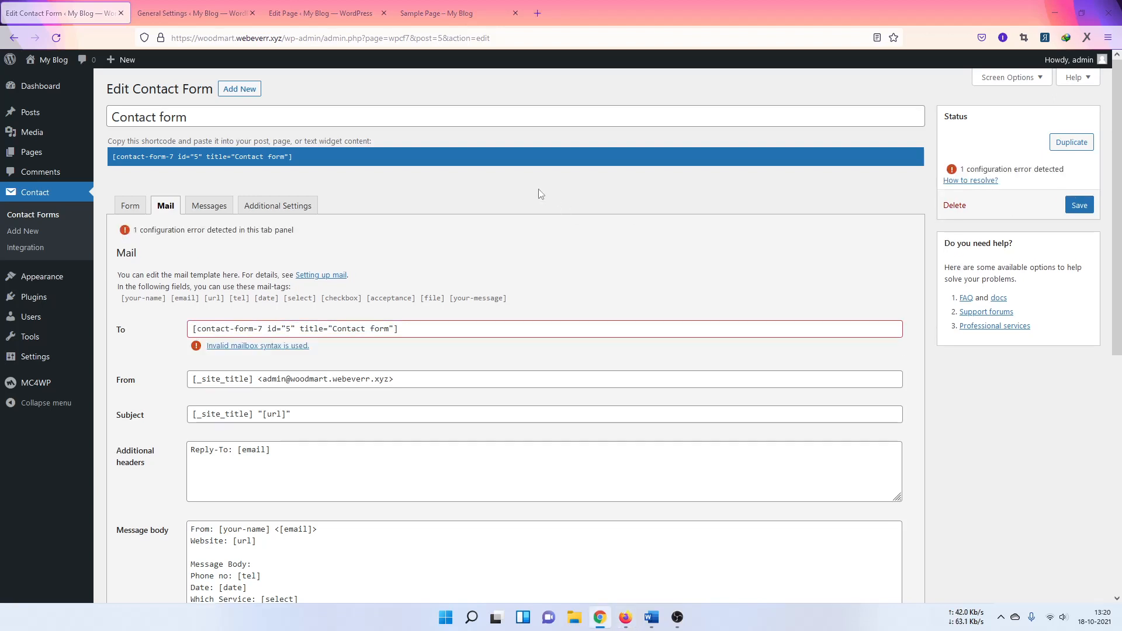
# Step: Paste an email address as the mail recipient, save the form, and reload the live Sample Page
pyautogui.moveTo(421, 329); pyautogui.dragTo(197, 330)
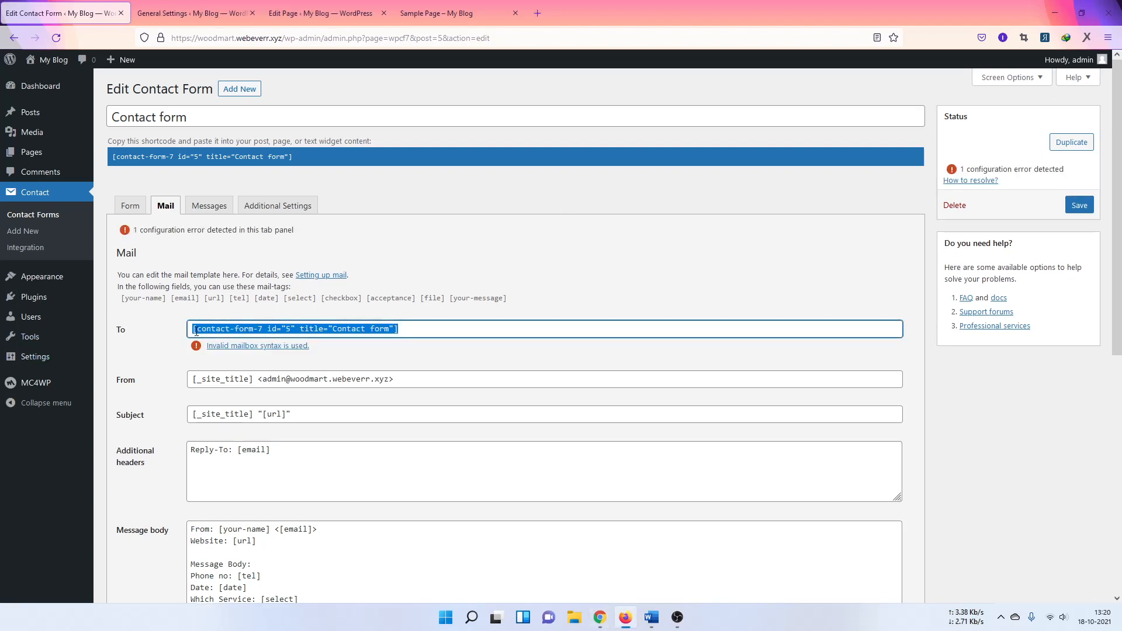
pyautogui.hotkey('ctrl', 'v')
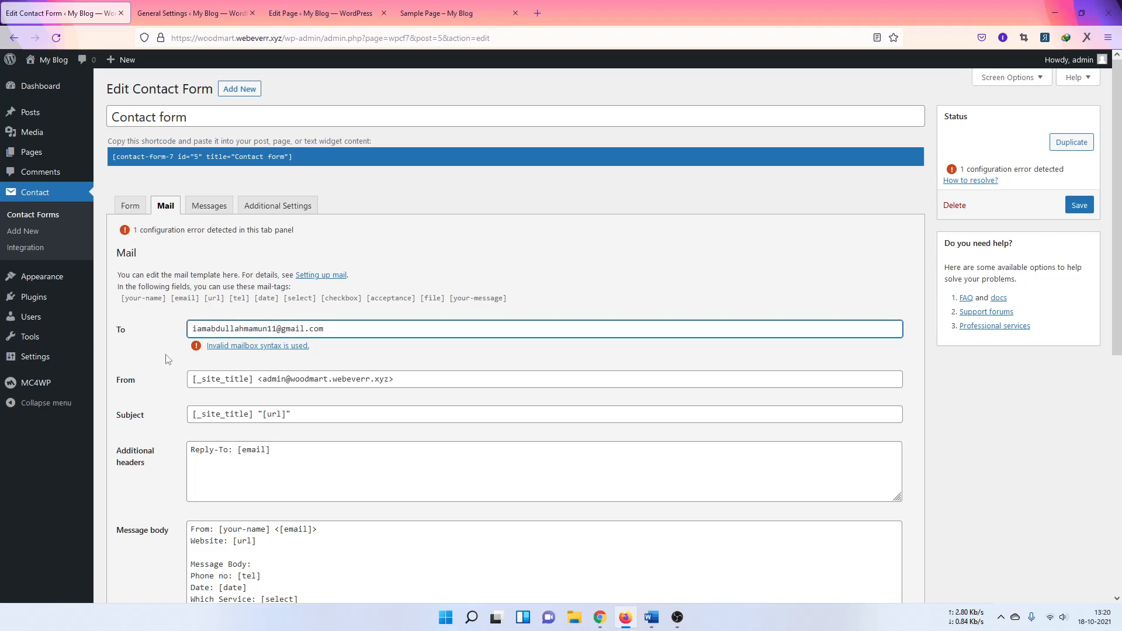
pyautogui.click(1079, 206)
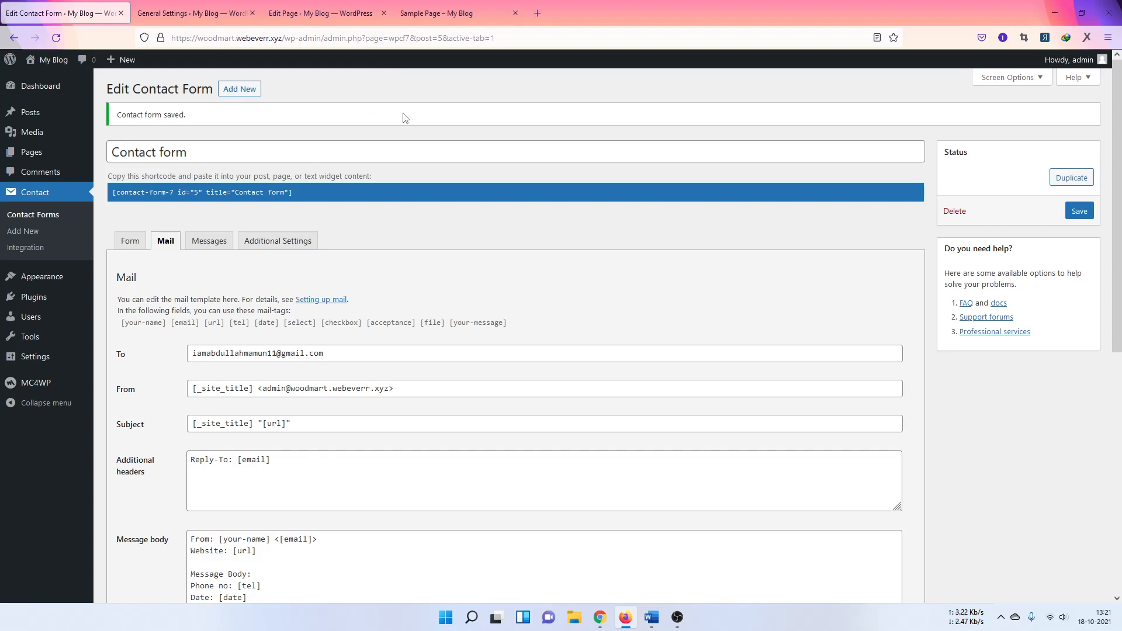
pyautogui.click(457, 14)
pyautogui.click(59, 37)
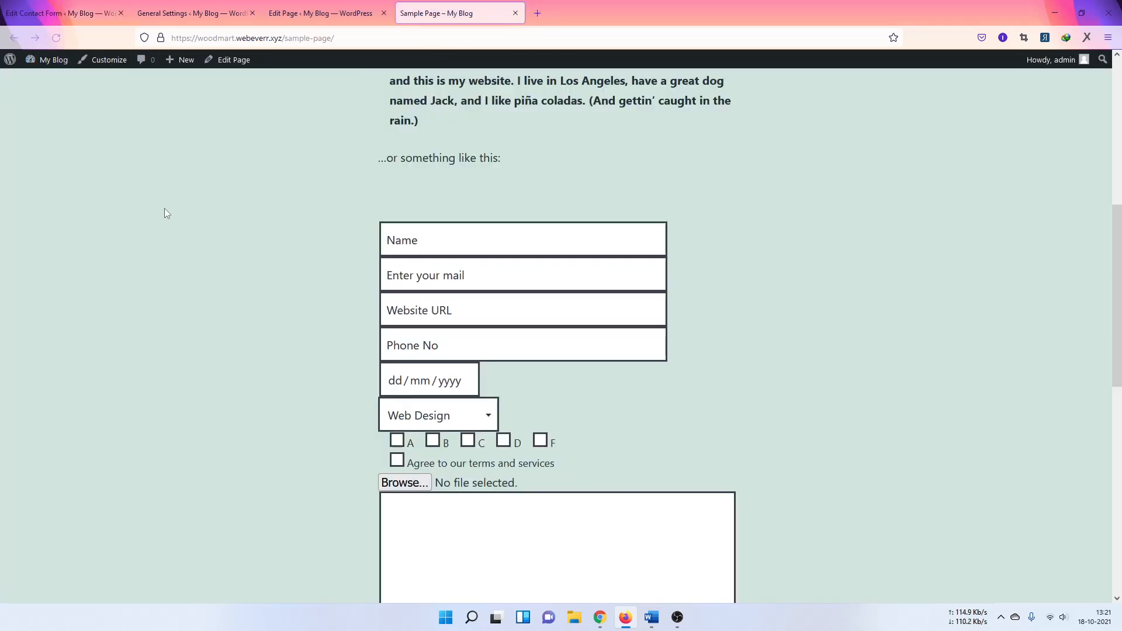
# Step: Fill in the name, a saved email address, website instructory.com and the phone number
pyautogui.click(461, 244)
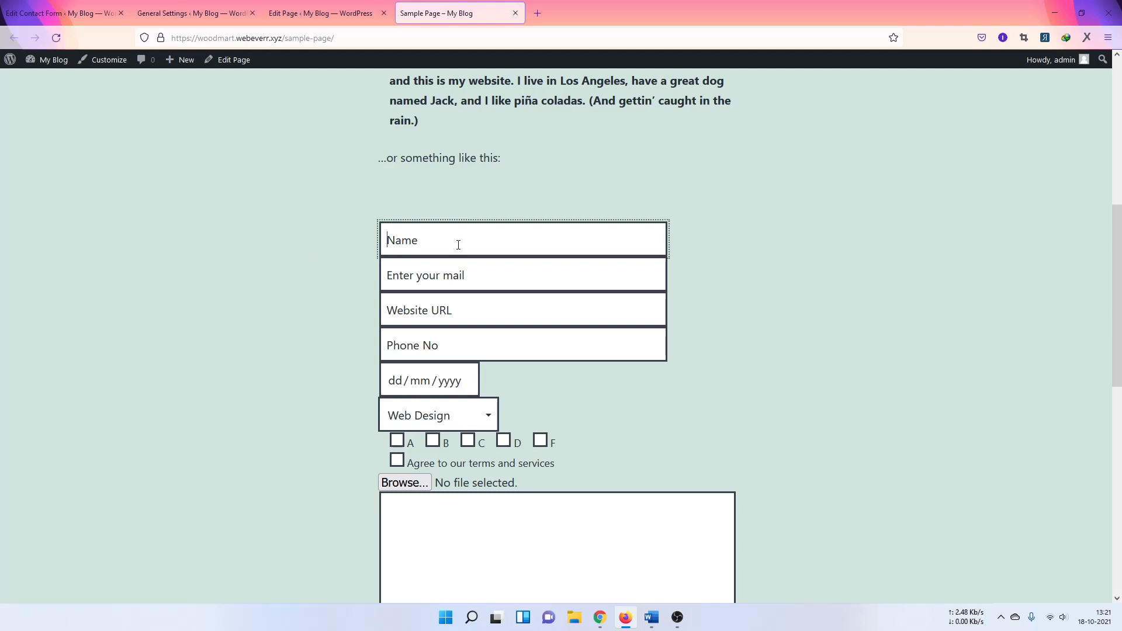
pyautogui.write('Abdullah')
pyautogui.click(507, 277)
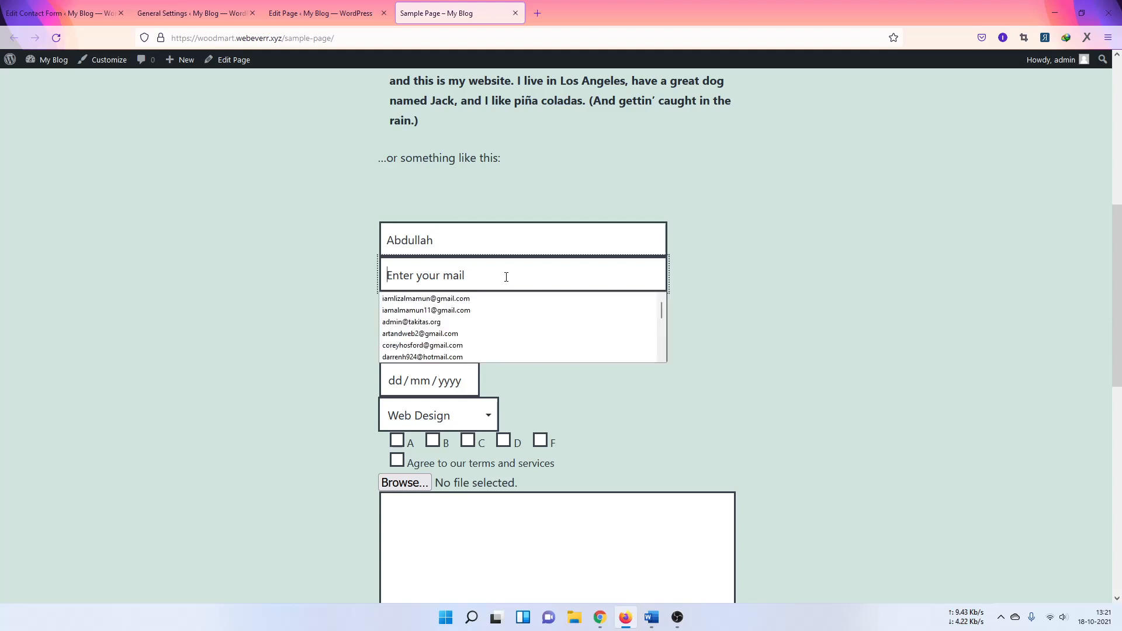
pyautogui.click(464, 312)
pyautogui.click(496, 318)
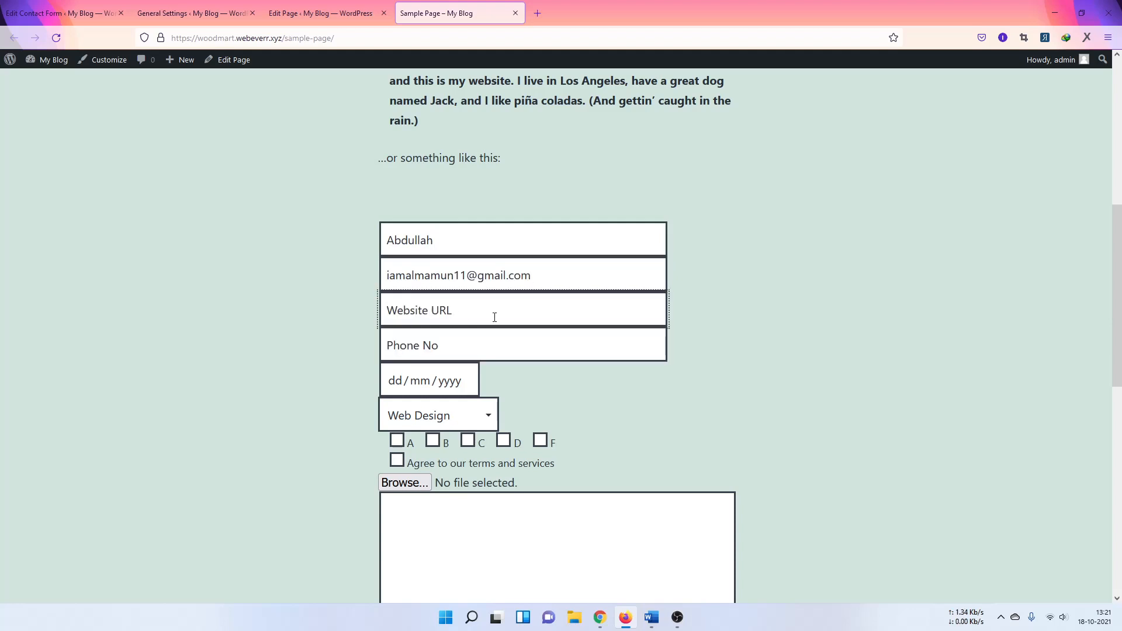
pyautogui.write('instructory.com')
pyautogui.click(504, 341)
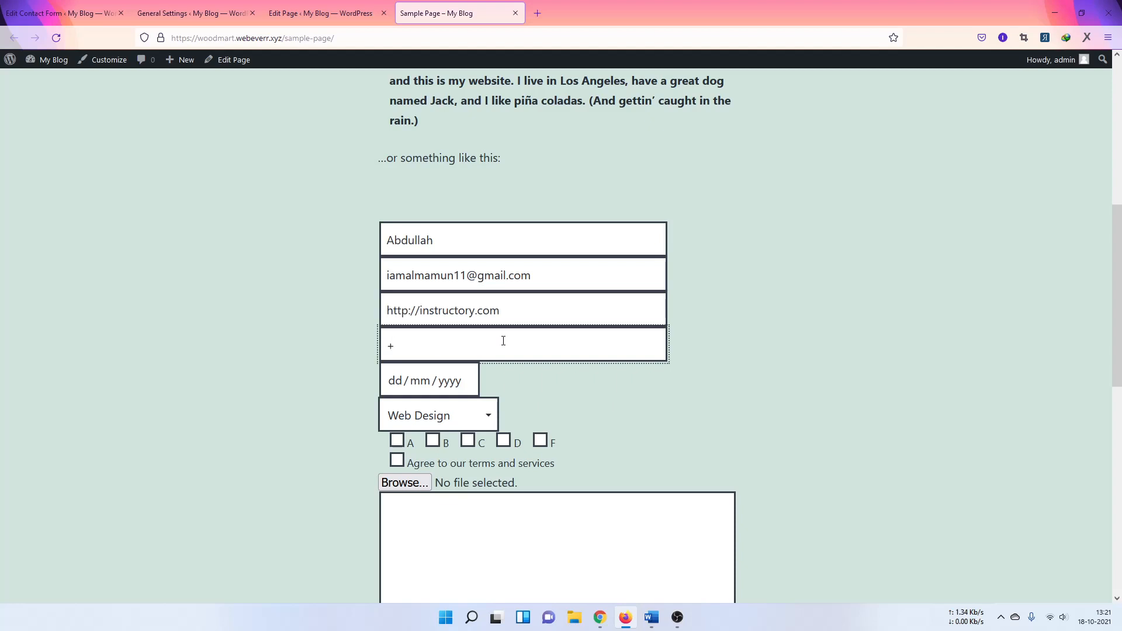
# Step: Set date 21/10/2021, choose Graphics Design, tick option C and agree to the terms
pyautogui.click(453, 382)
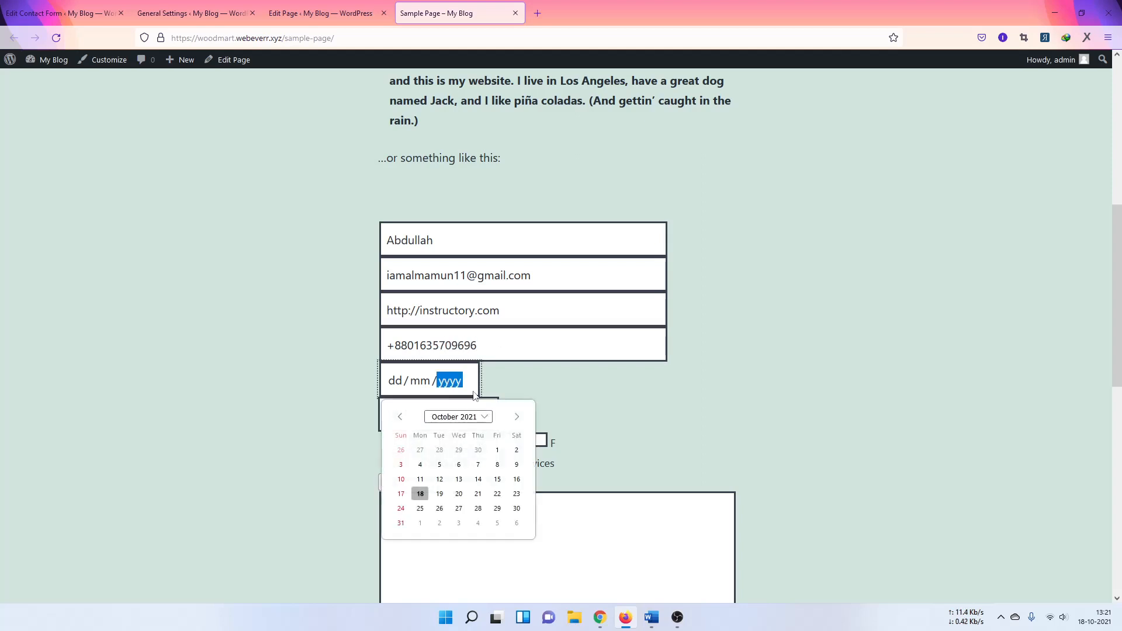
pyautogui.press('Escape')
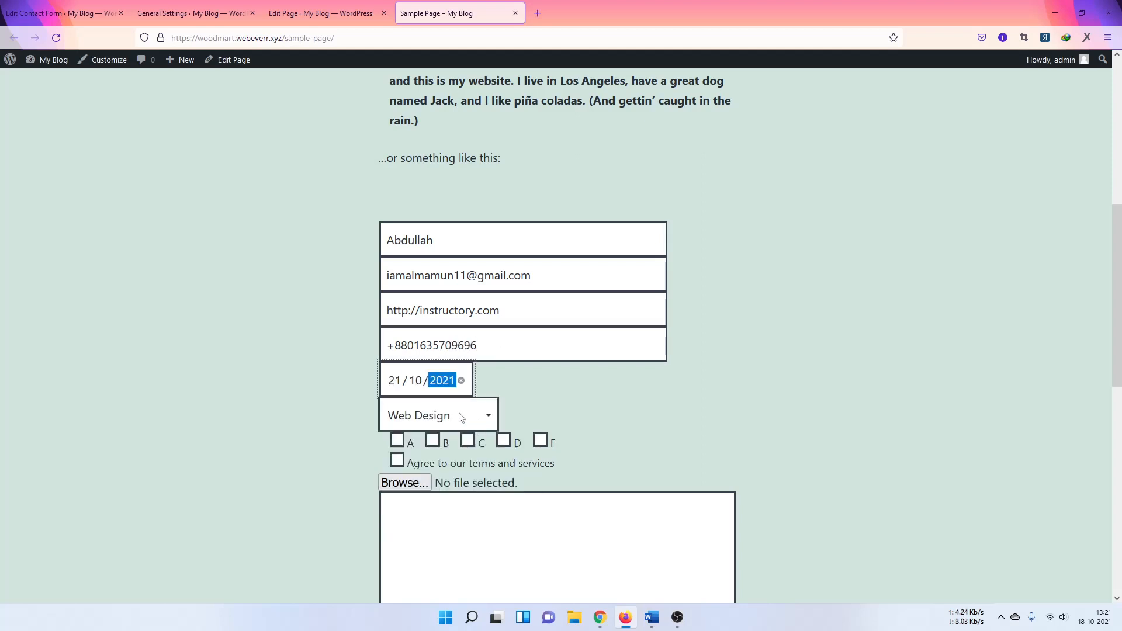
pyautogui.click(444, 416)
pyautogui.click(429, 468)
pyautogui.scroll(-1, 777, 412)
pyautogui.scroll(-3, 779, 413)
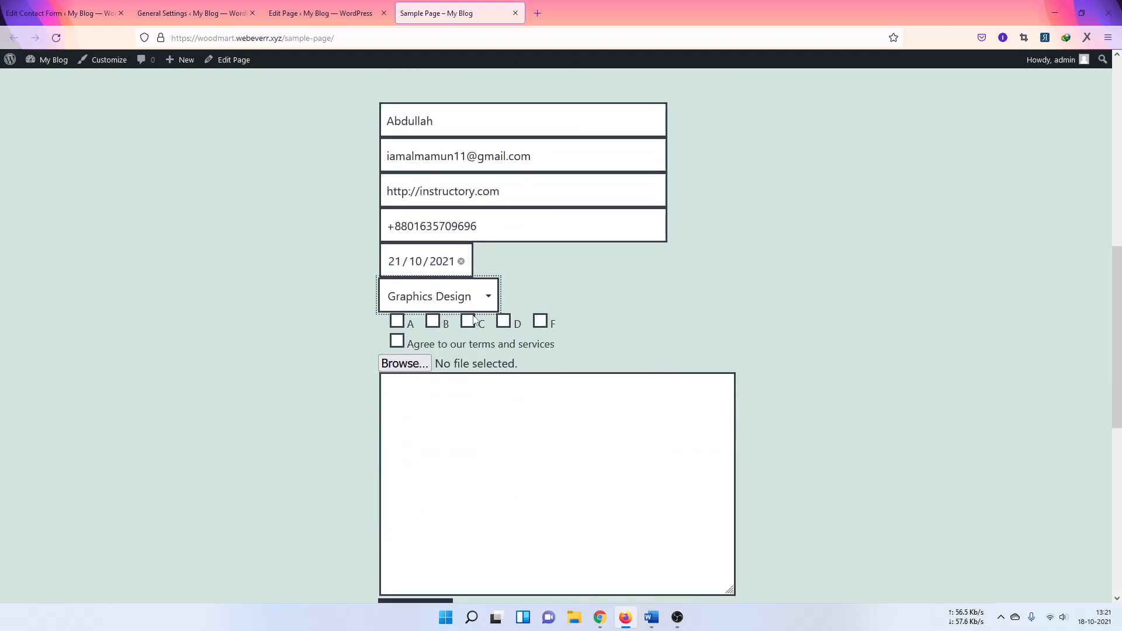
pyautogui.click(470, 324)
pyautogui.click(397, 341)
pyautogui.scroll(-2, 815, 286)
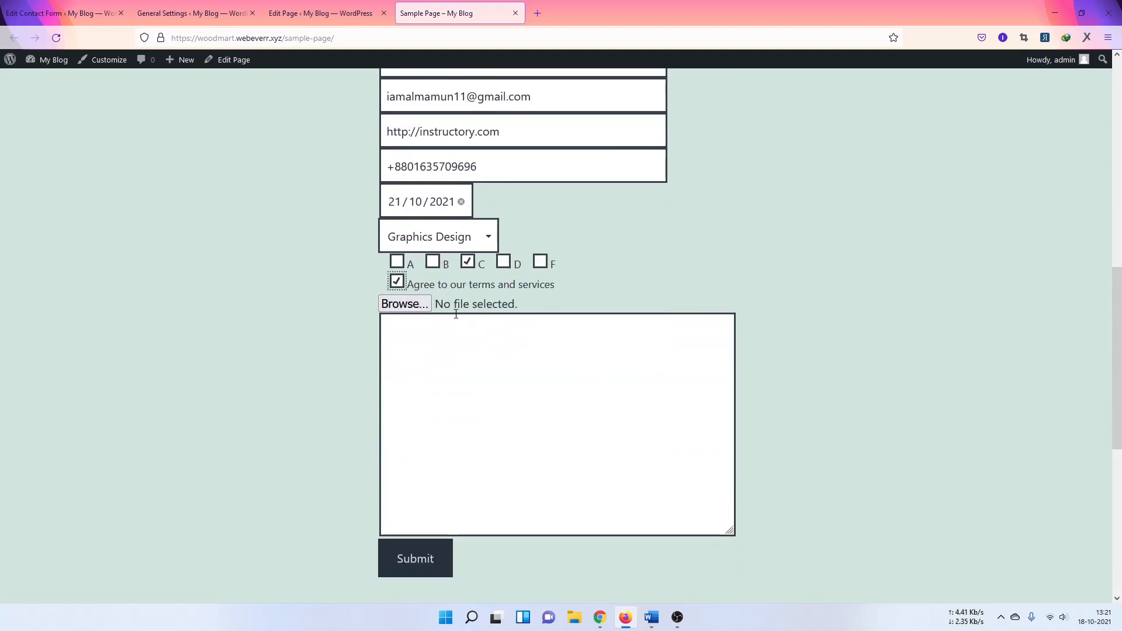
pyautogui.click(423, 304)
# Step: Pick a gift-card PDF, then reopen the file picker and browse the Downloads and Software folders
pyautogui.click(707, 217)
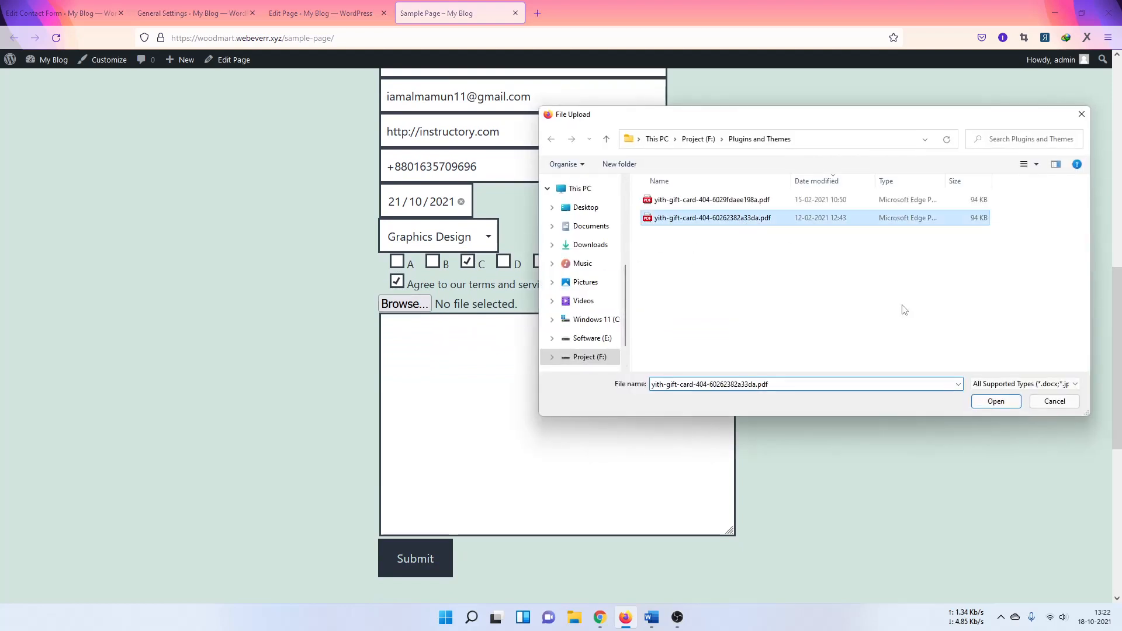
pyautogui.click(997, 402)
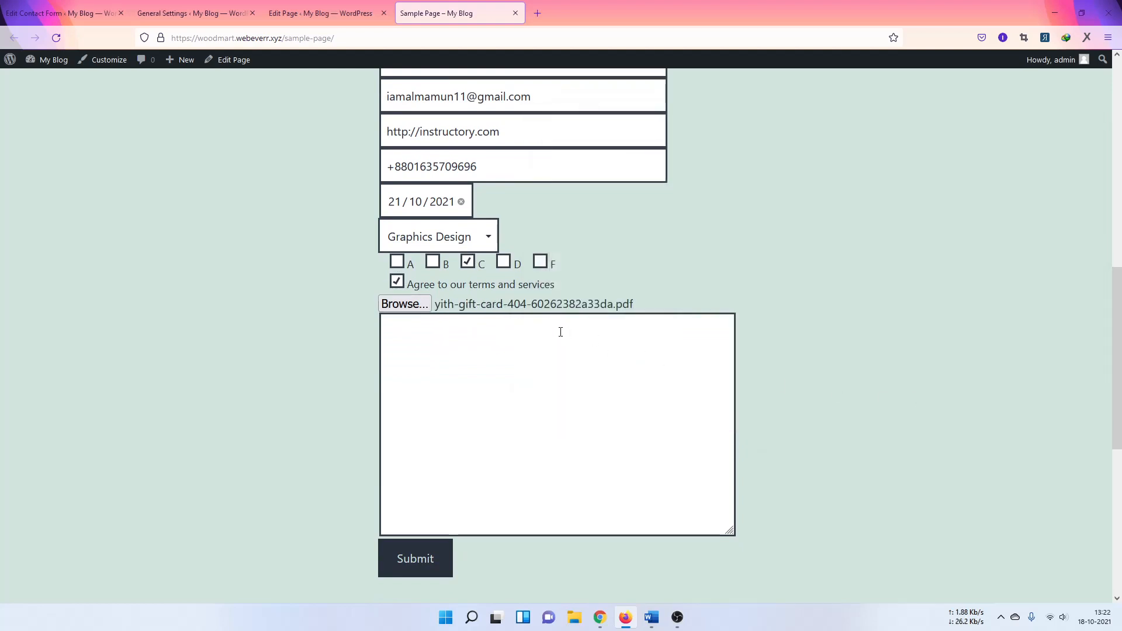
pyautogui.click(418, 305)
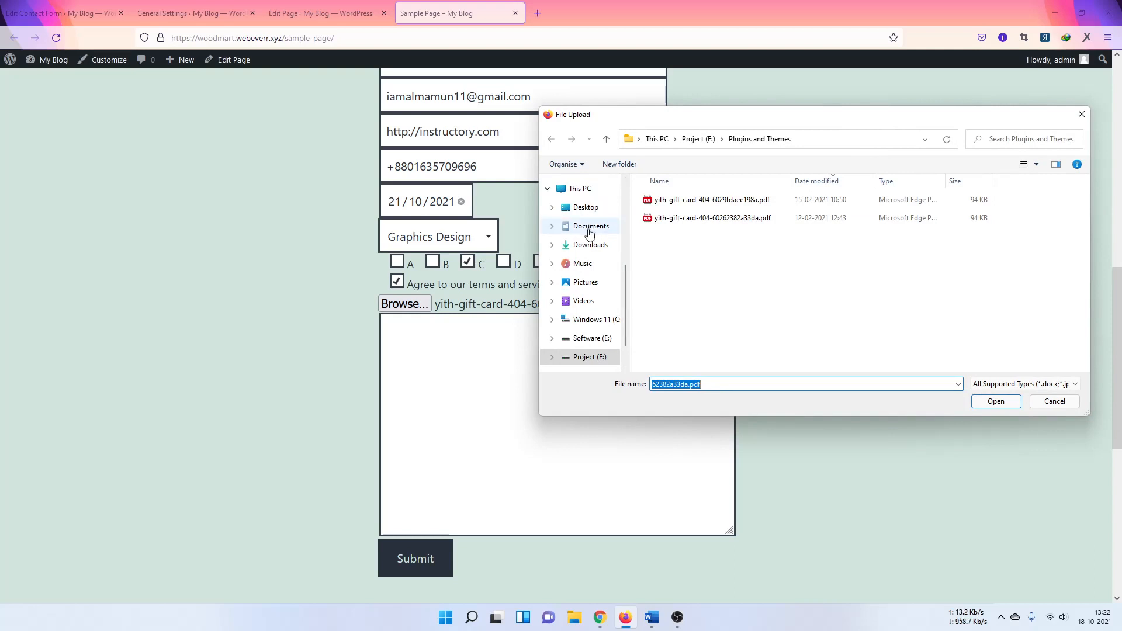
pyautogui.click(593, 251)
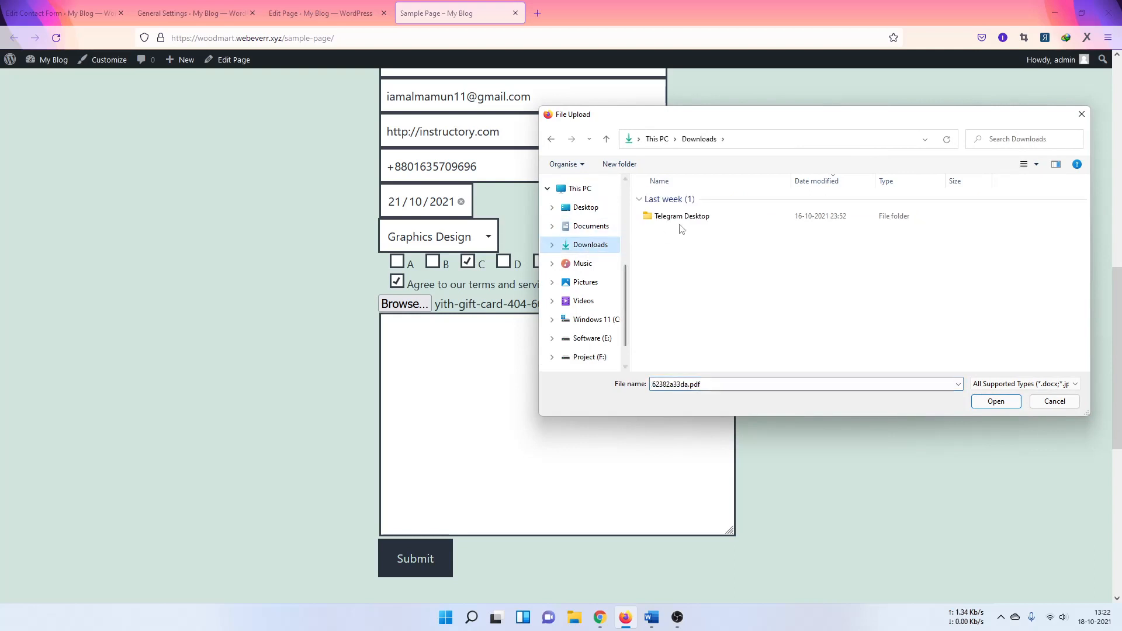
pyautogui.doubleClick(682, 223)
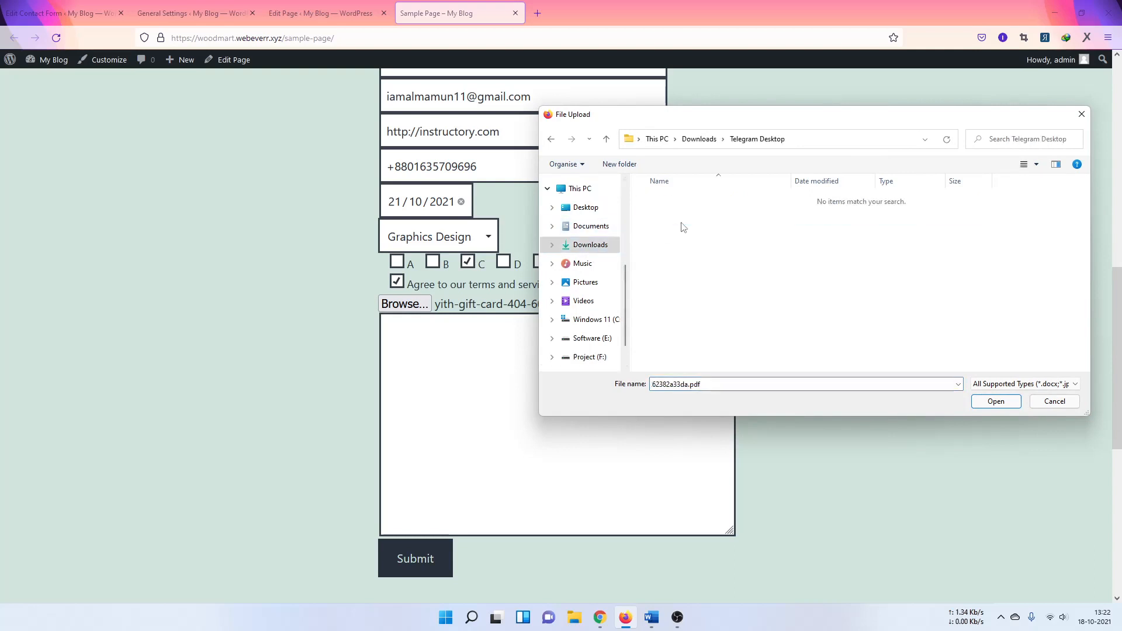
pyautogui.click(588, 339)
pyautogui.doubleClick(672, 201)
pyautogui.doubleClick(731, 202)
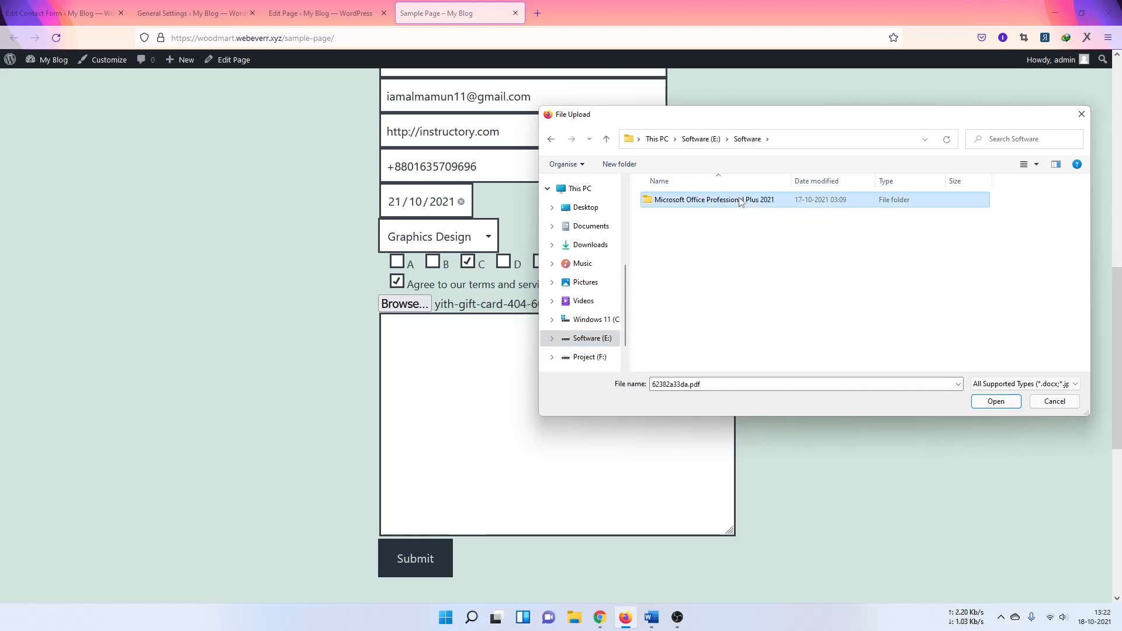
pyautogui.click(606, 140)
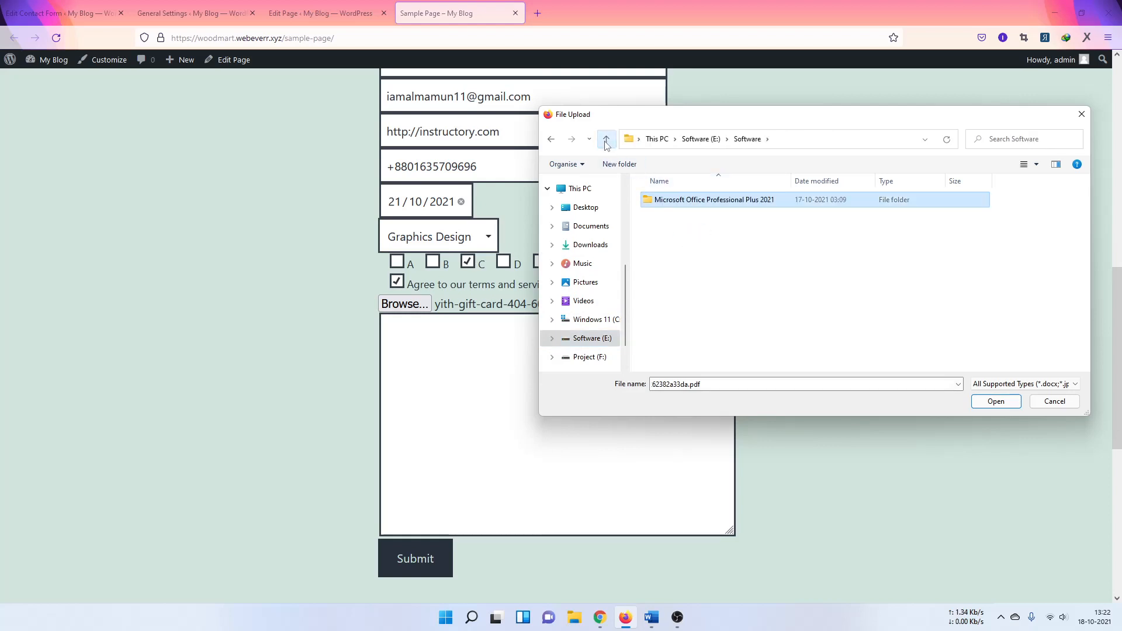
pyautogui.click(985, 384)
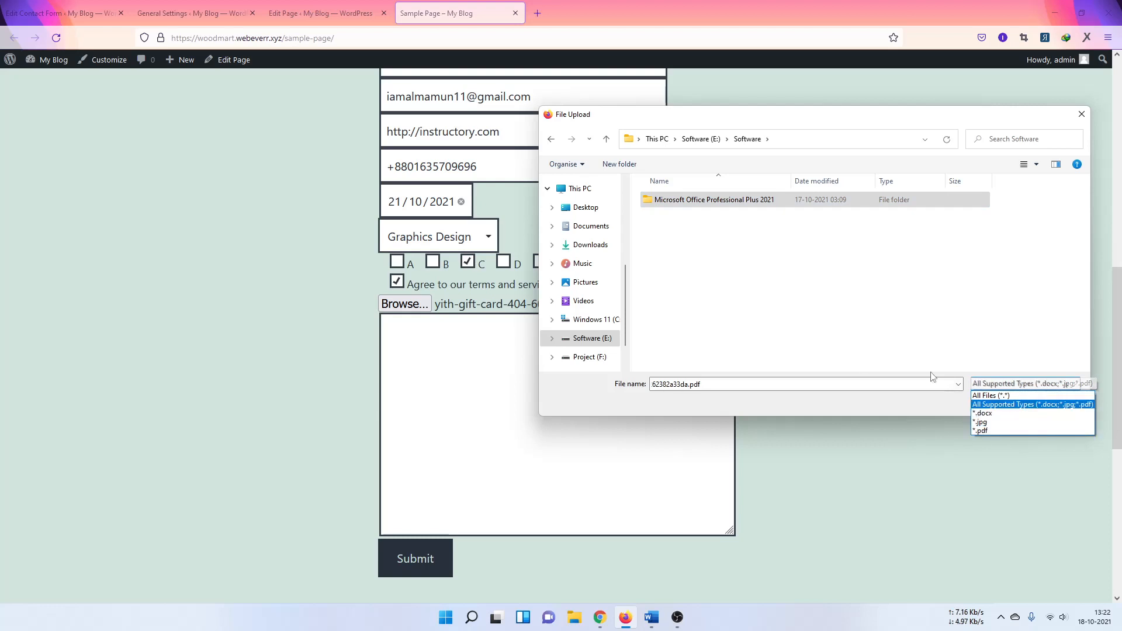
pyautogui.click(604, 249)
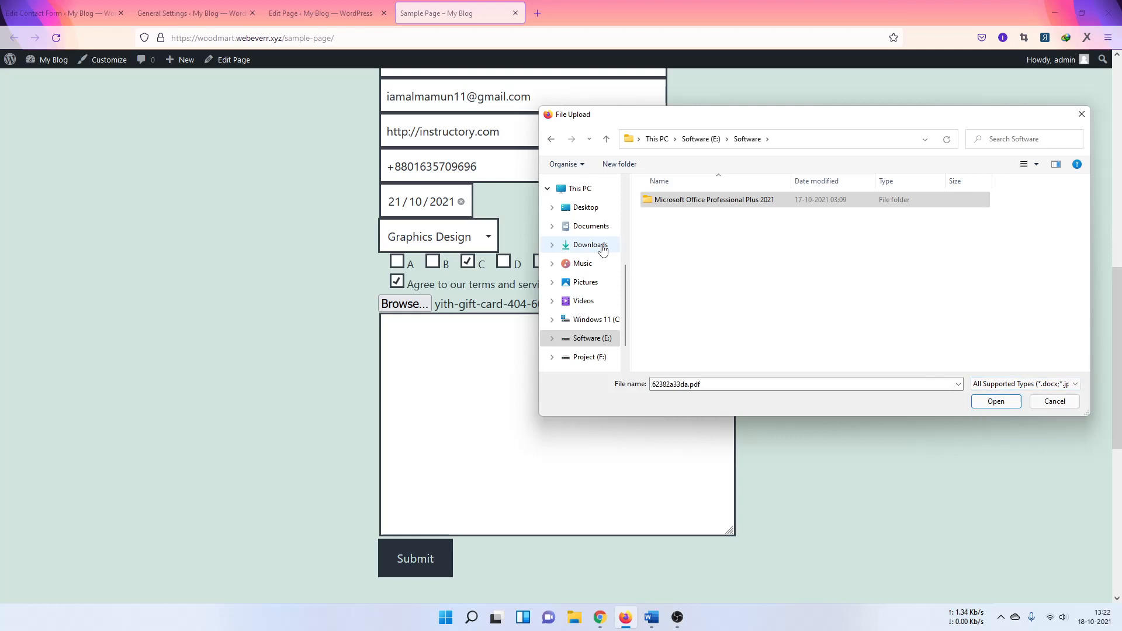
pyautogui.click(601, 247)
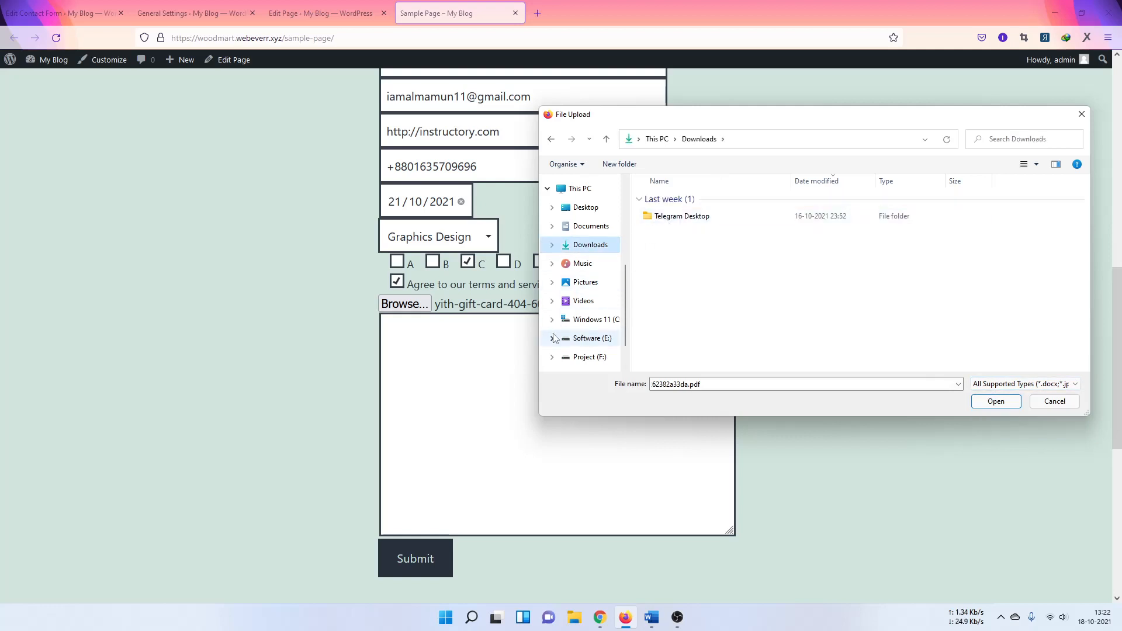
pyautogui.click(593, 338)
pyautogui.click(675, 205)
pyautogui.doubleClick(675, 205)
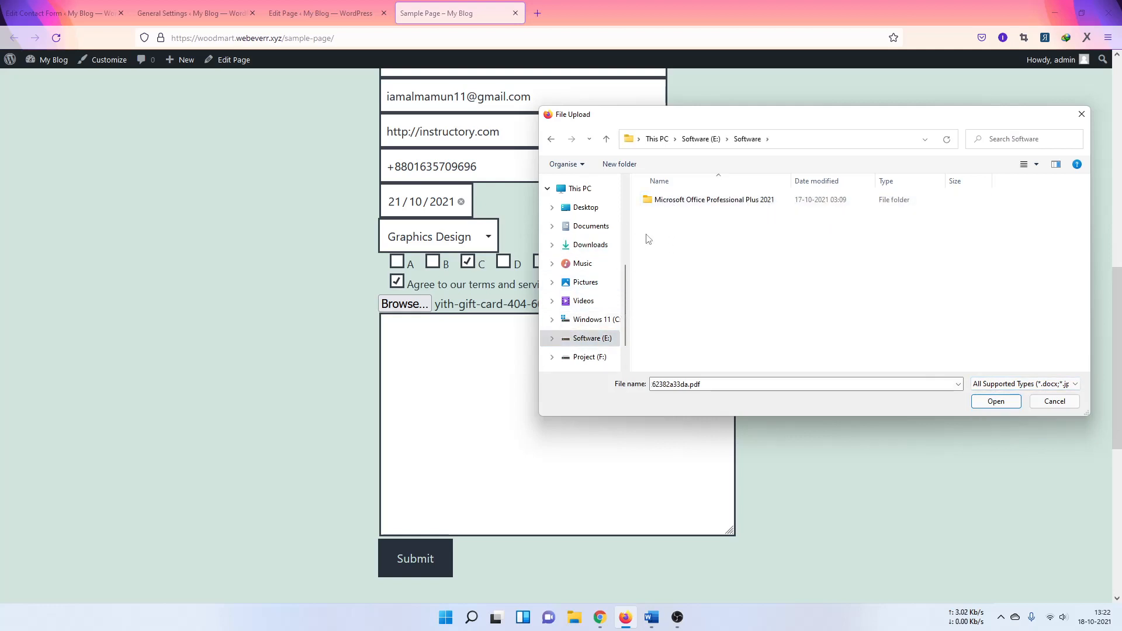
pyautogui.click(590, 357)
pyautogui.doubleClick(679, 220)
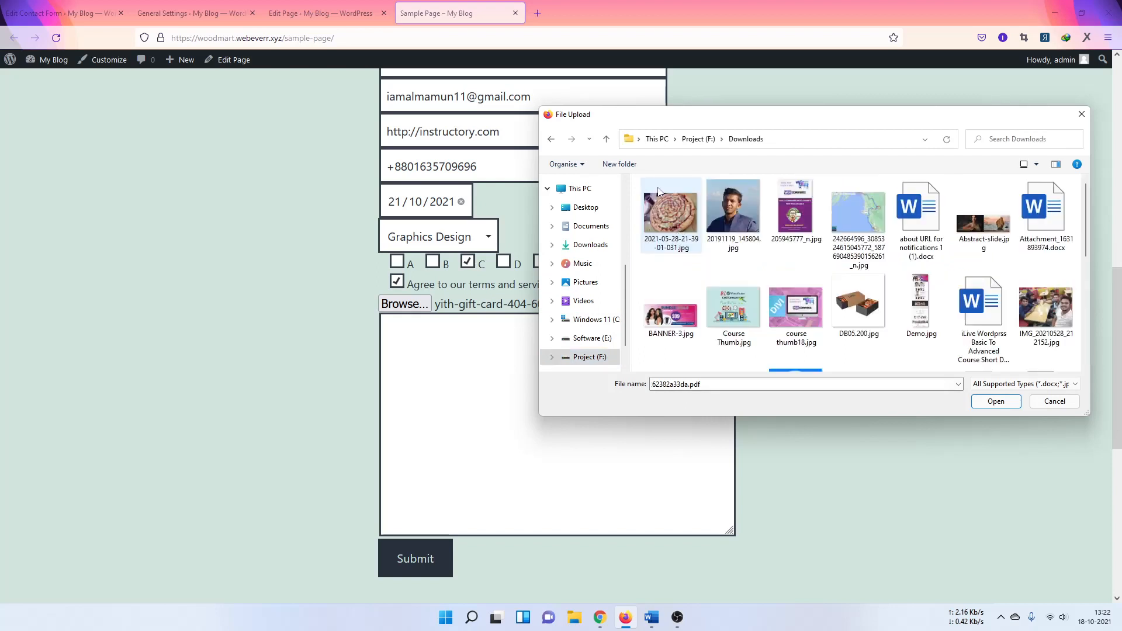
pyautogui.click(607, 140)
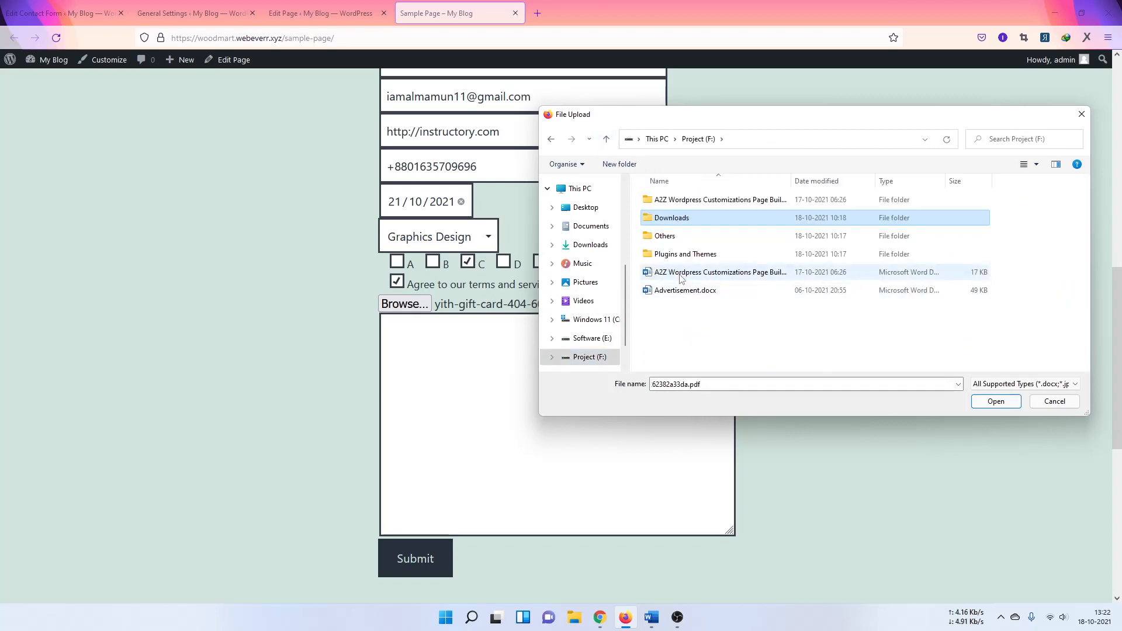
pyautogui.doubleClick(673, 254)
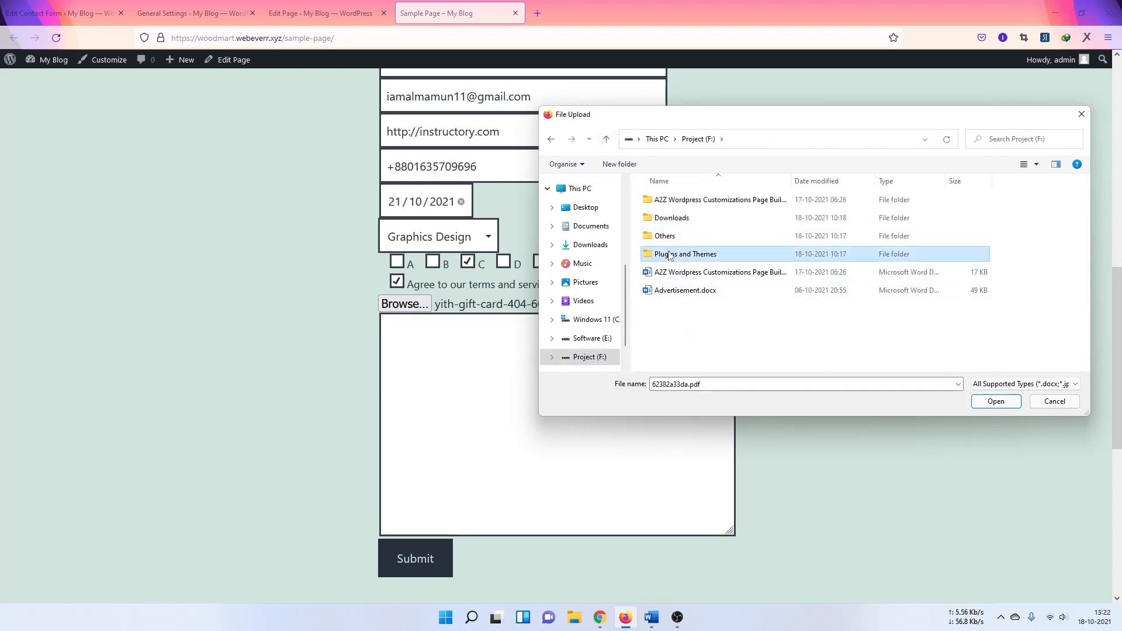
pyautogui.click(701, 217)
pyautogui.click(1012, 401)
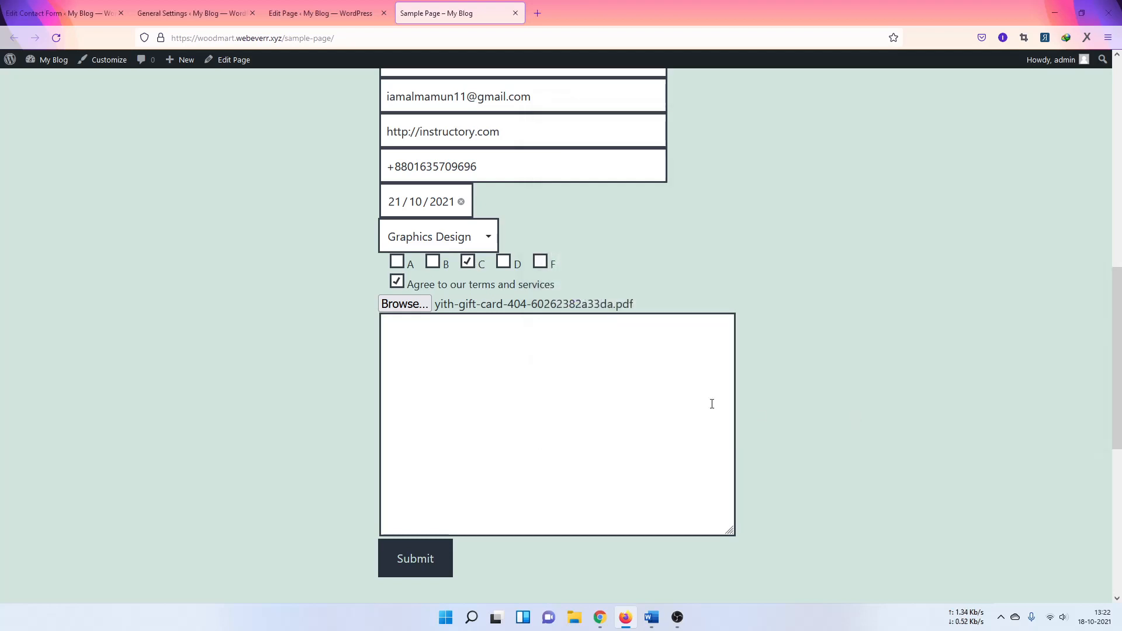
# Step: Enter the message 'sr5tyerhy zrtyhsrtuzsre', submit the form, then bring Gmail up full screen
pyautogui.click(449, 361)
pyautogui.write('sr')
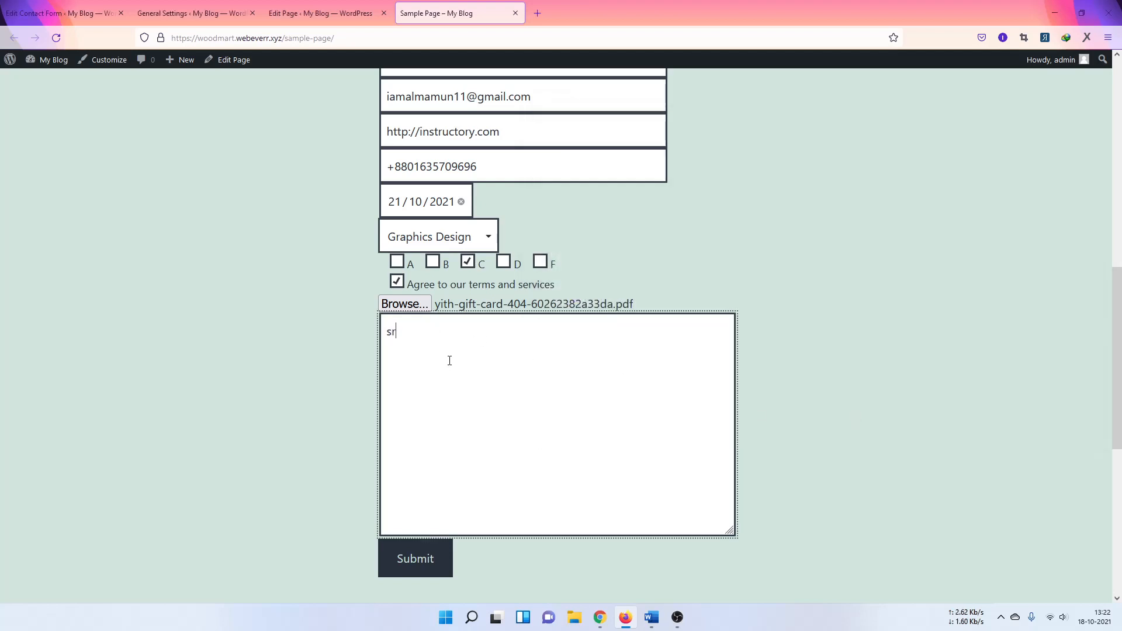
pyautogui.write('5tyerhy zrtyhsrtuzsre')
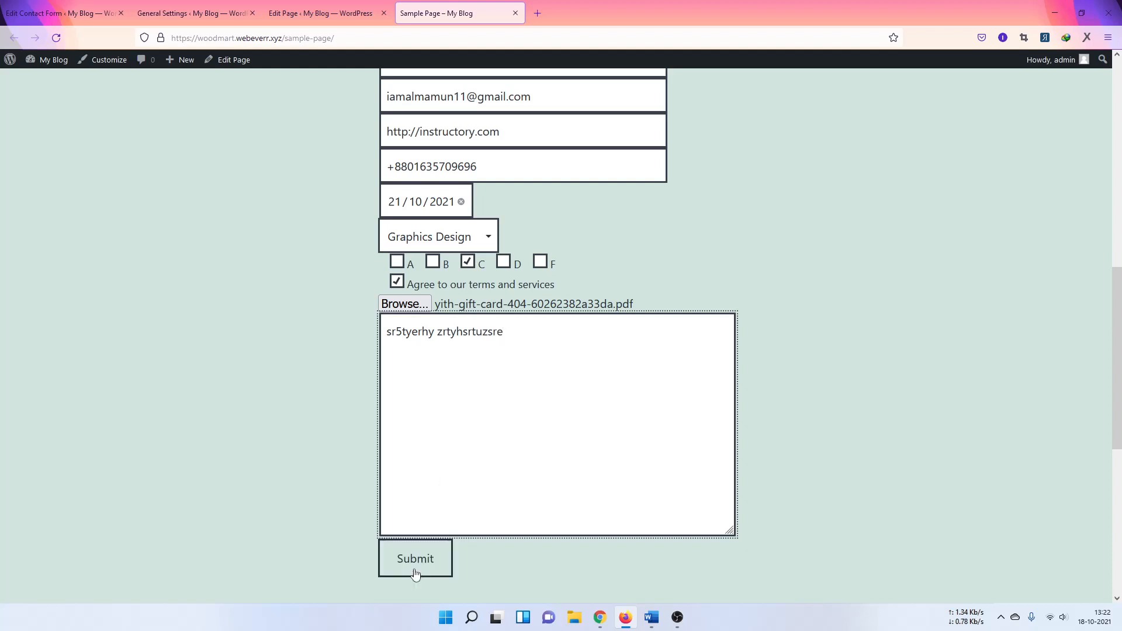
pyautogui.click(419, 561)
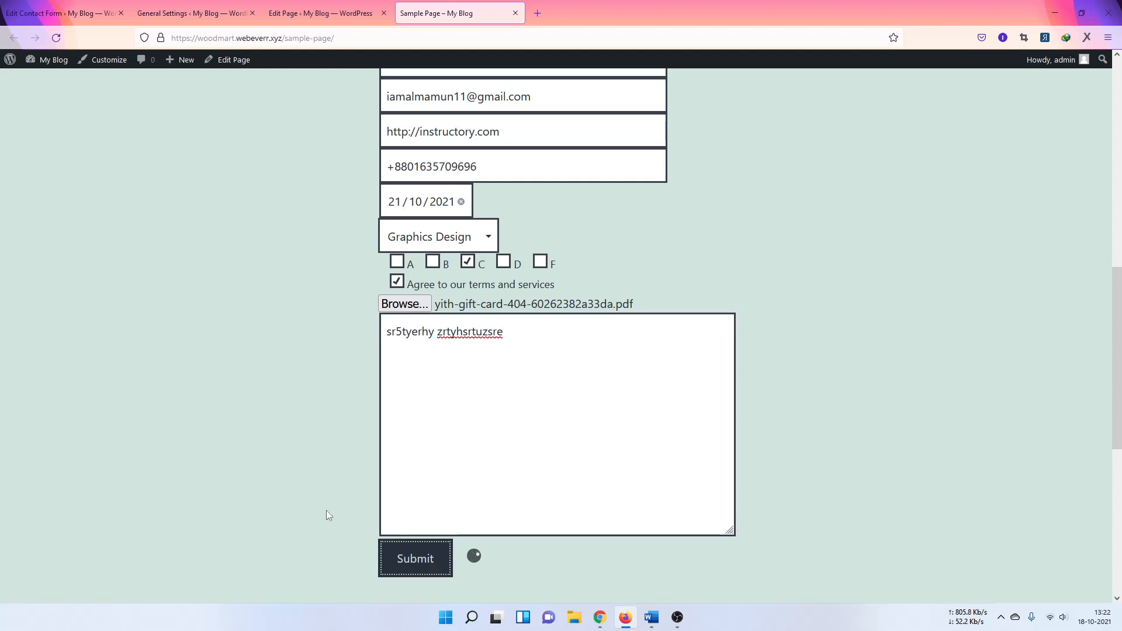
pyautogui.scroll(-1, 293, 450)
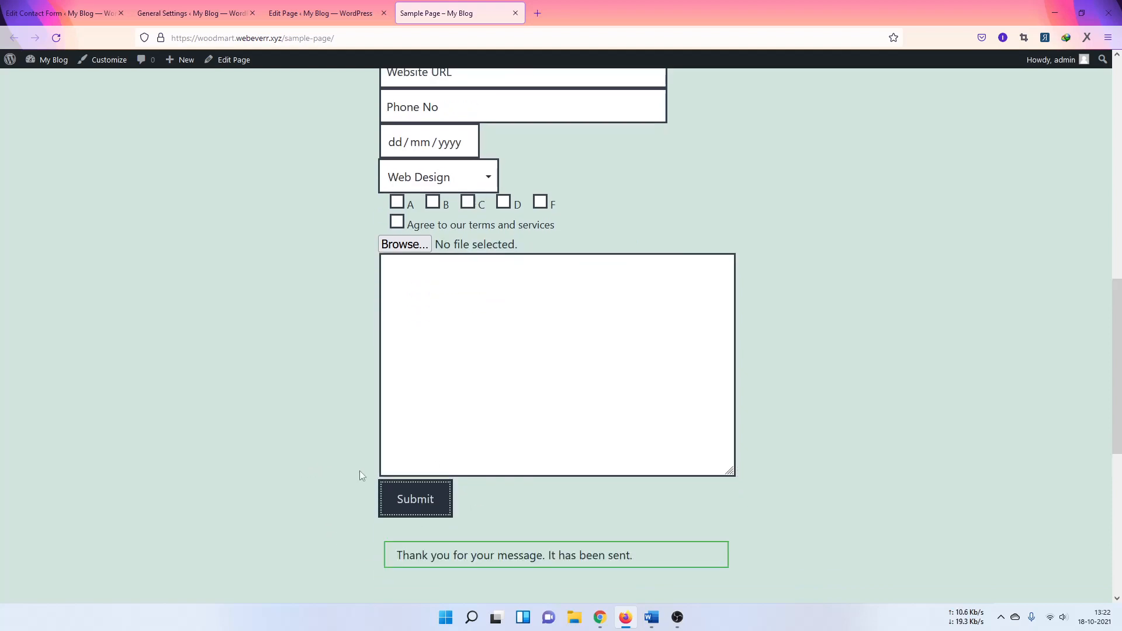
pyautogui.scroll(-2, 359, 471)
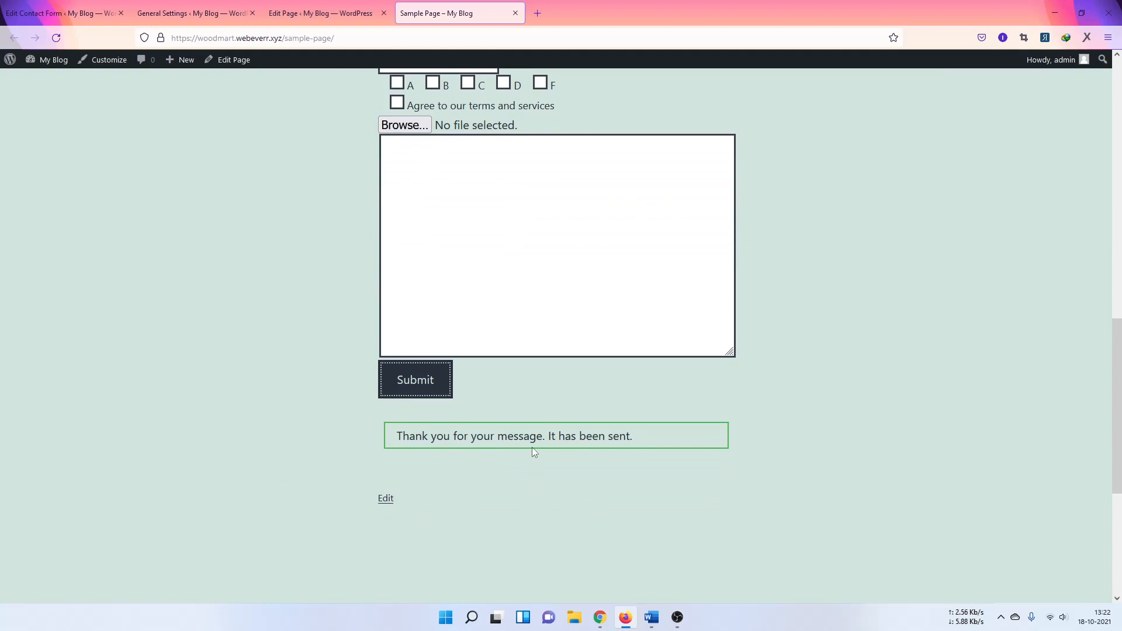
pyautogui.scroll(12, 365, 415)
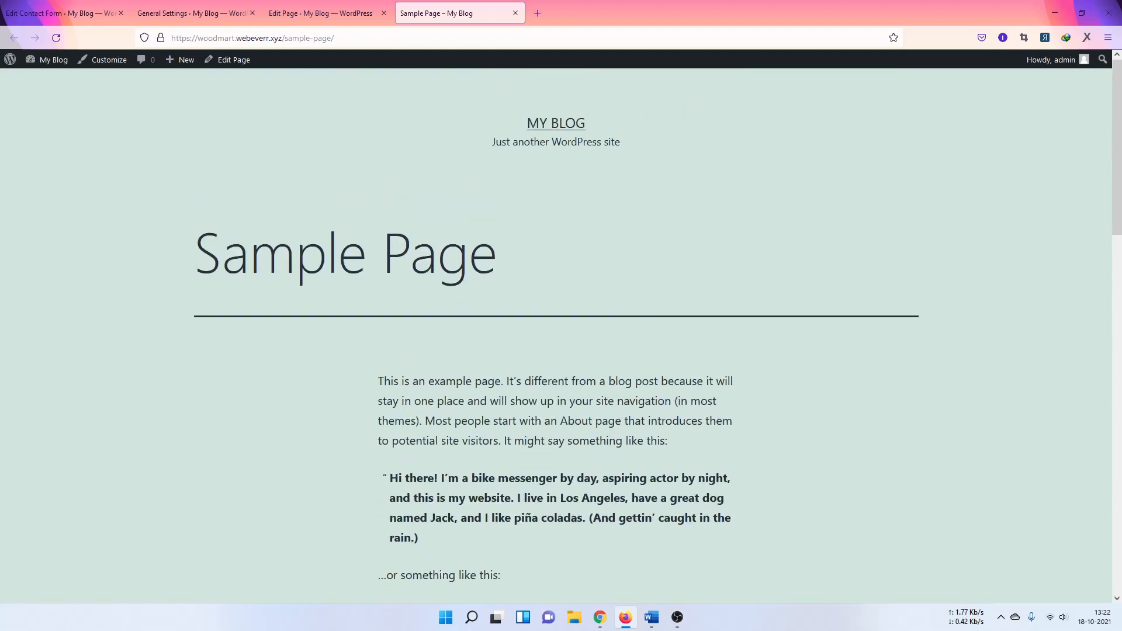
pyautogui.hotkey('alt', 'Tab')
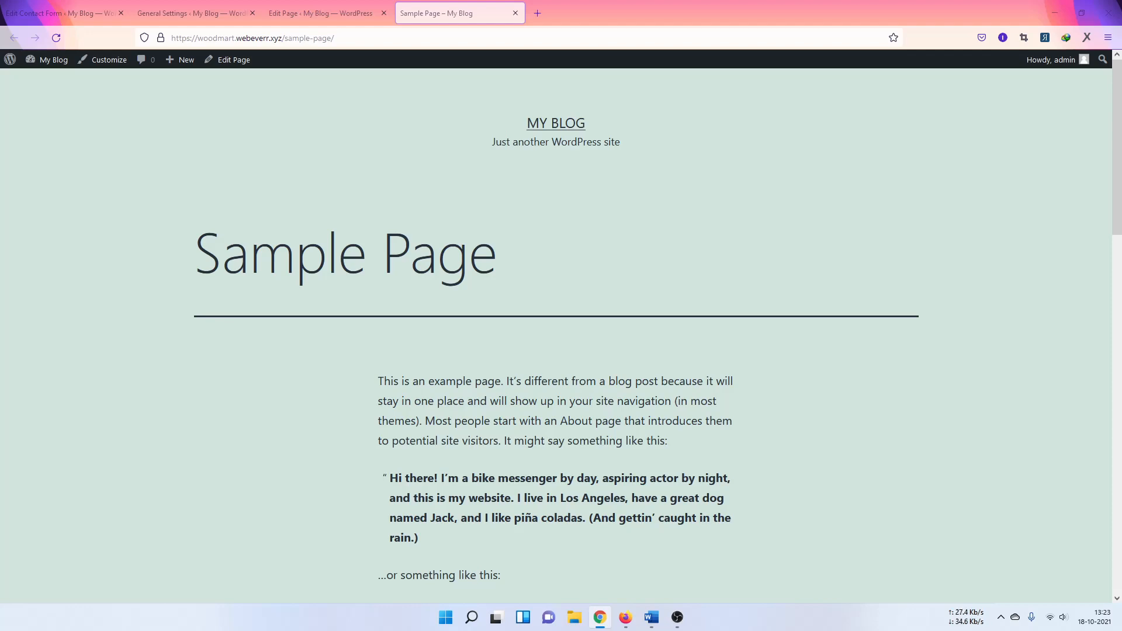
pyautogui.moveTo(1121, 372); pyautogui.dragTo(597, 0)
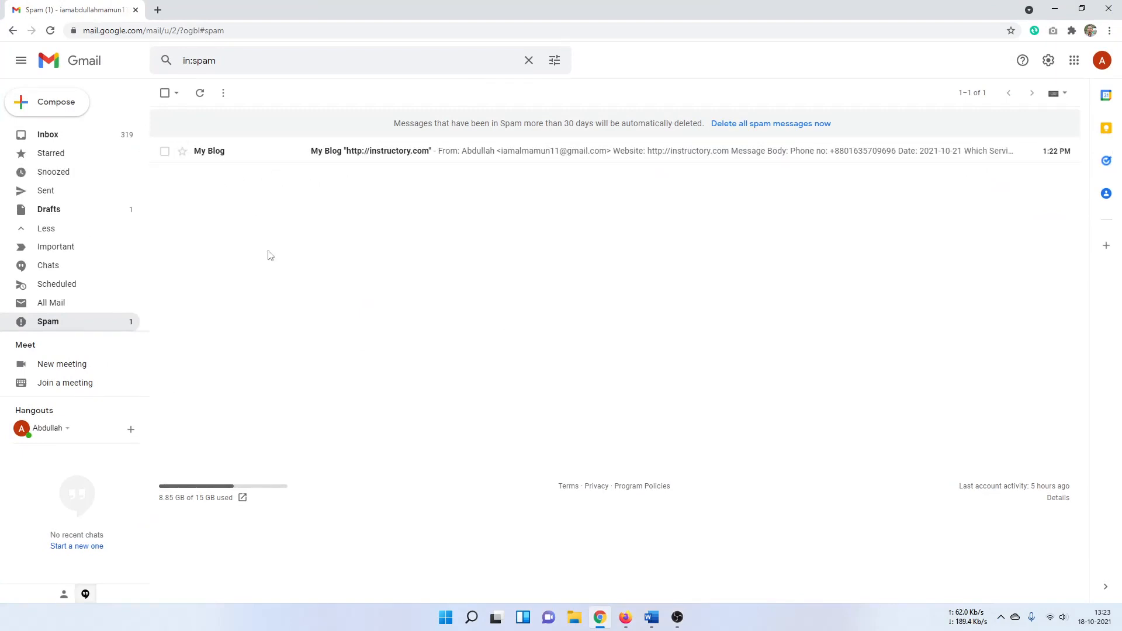
# Step: Open the My Blog contact-form email, mark it as safe, and reload Gmail
pyautogui.click(539, 156)
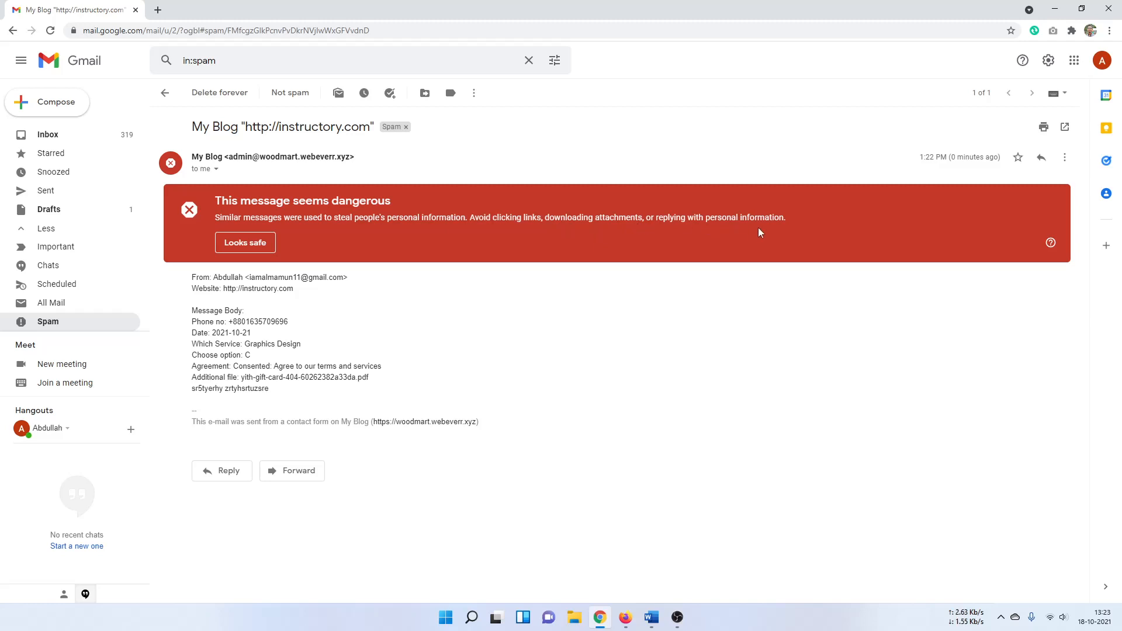
pyautogui.click(246, 243)
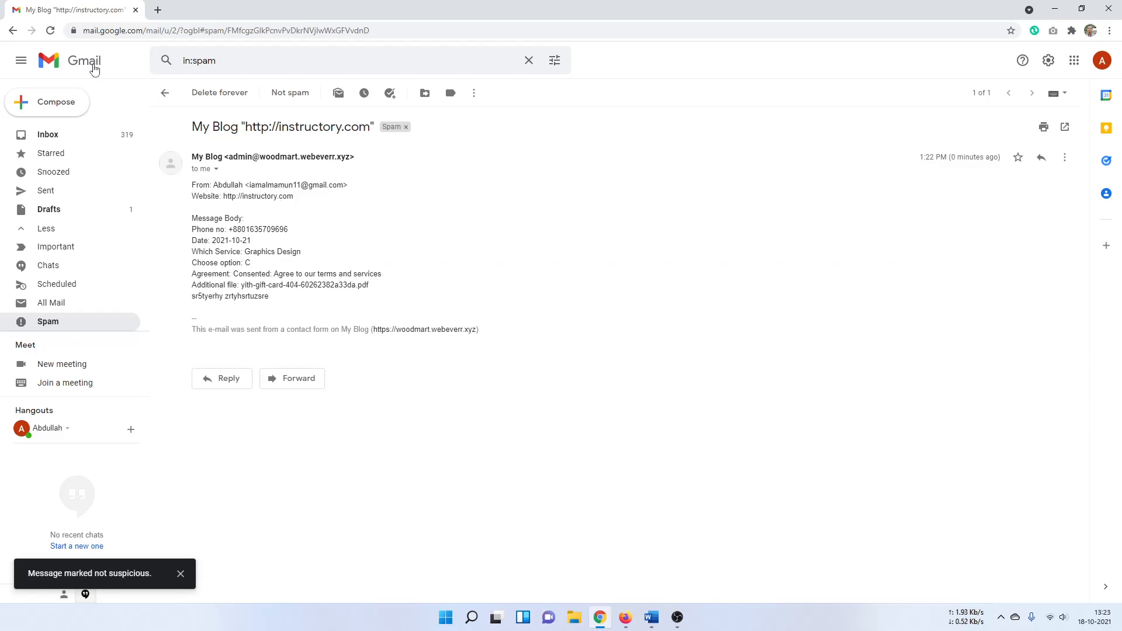
pyautogui.click(50, 31)
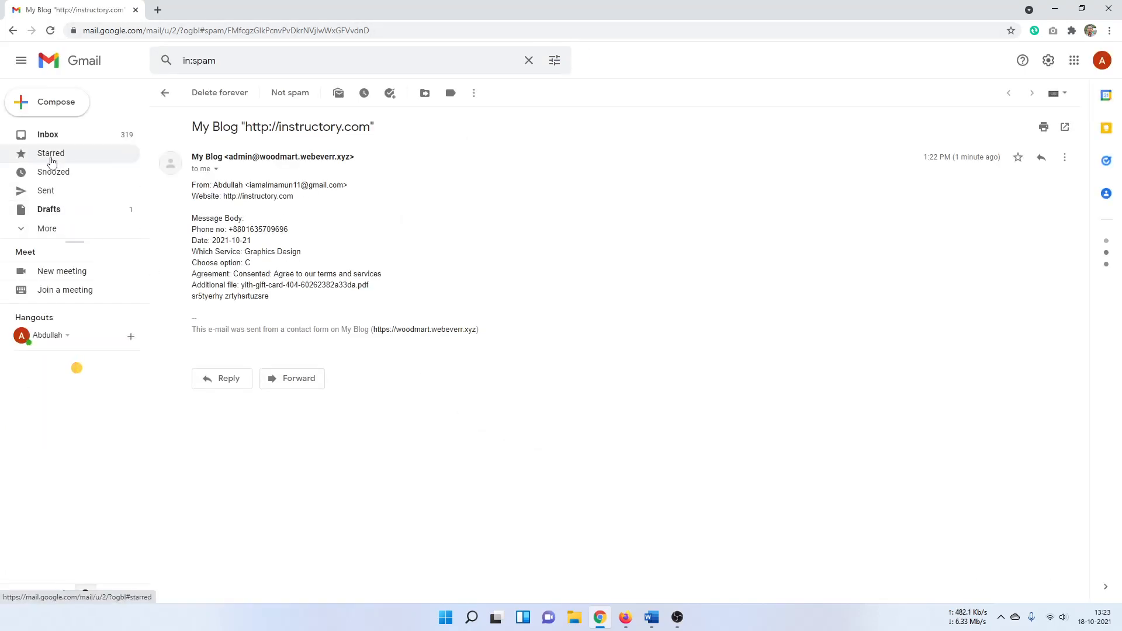
pyautogui.click(41, 228)
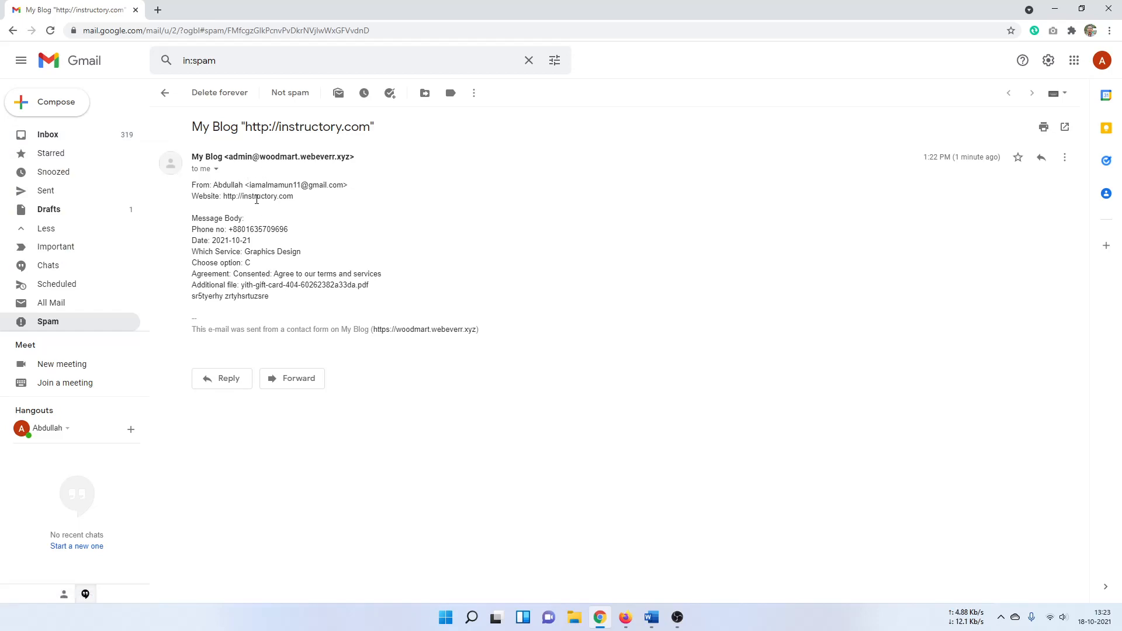
pyautogui.moveTo(226, 196); pyautogui.dragTo(269, 199)
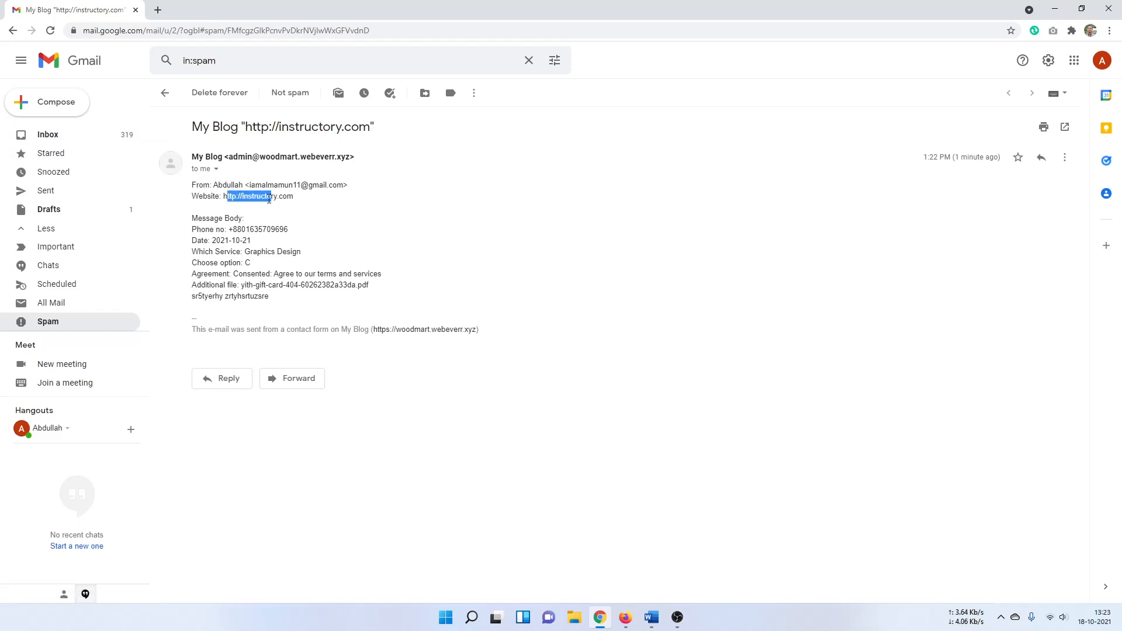
pyautogui.click(232, 203)
# Step: Delete the My Blog conversation from the Spam folder and close the Gmail tab
pyautogui.click(50, 136)
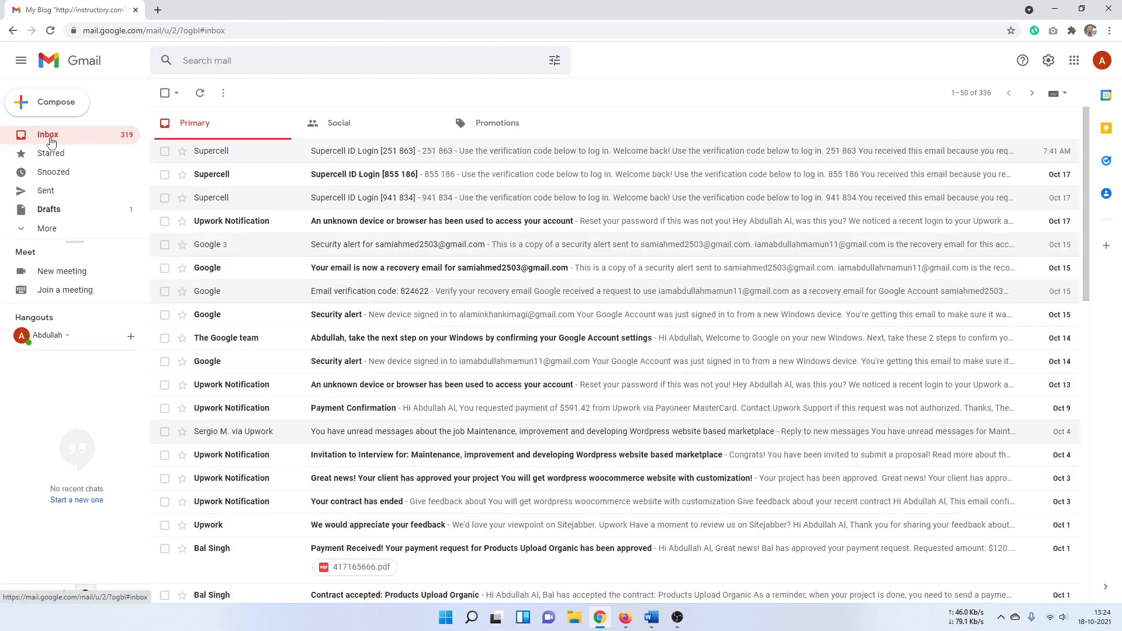
pyautogui.click(201, 96)
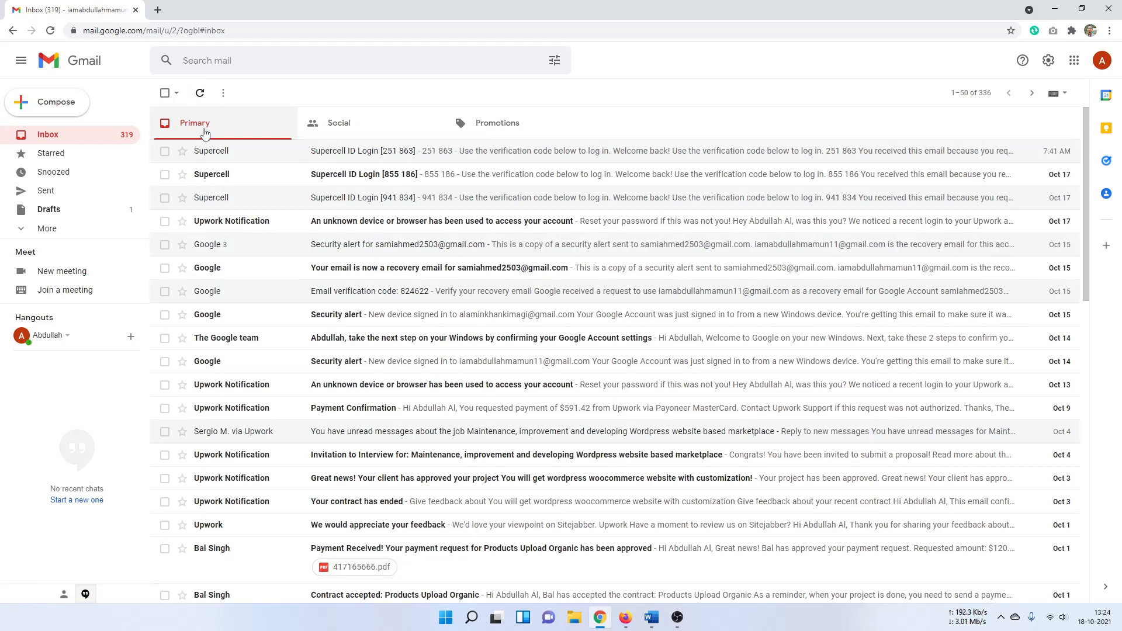
pyautogui.click(58, 230)
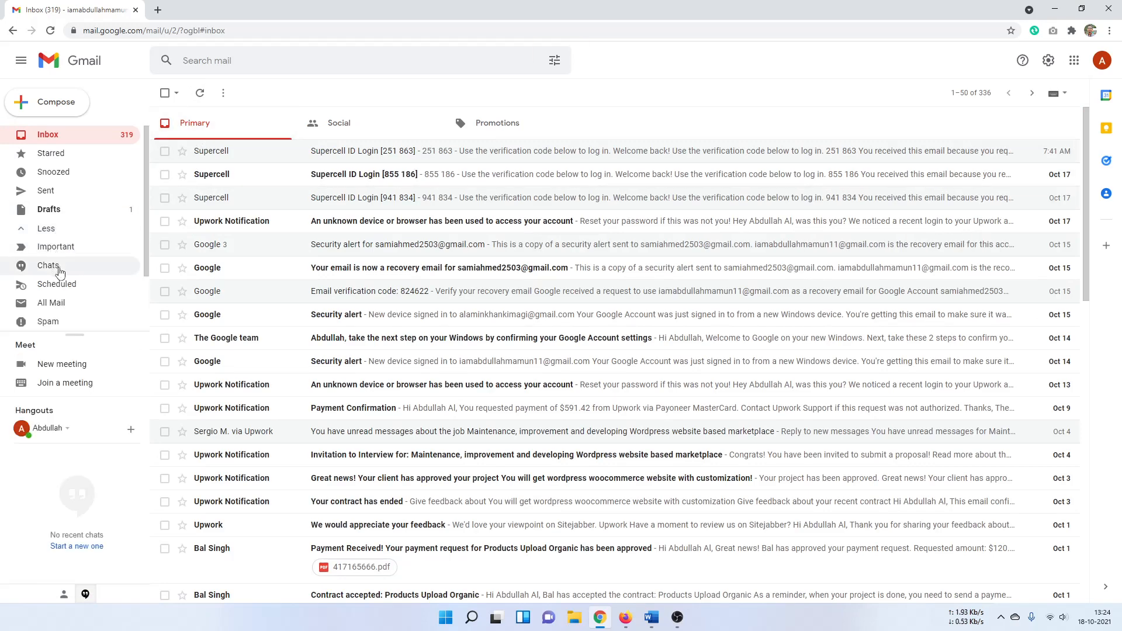
pyautogui.click(57, 323)
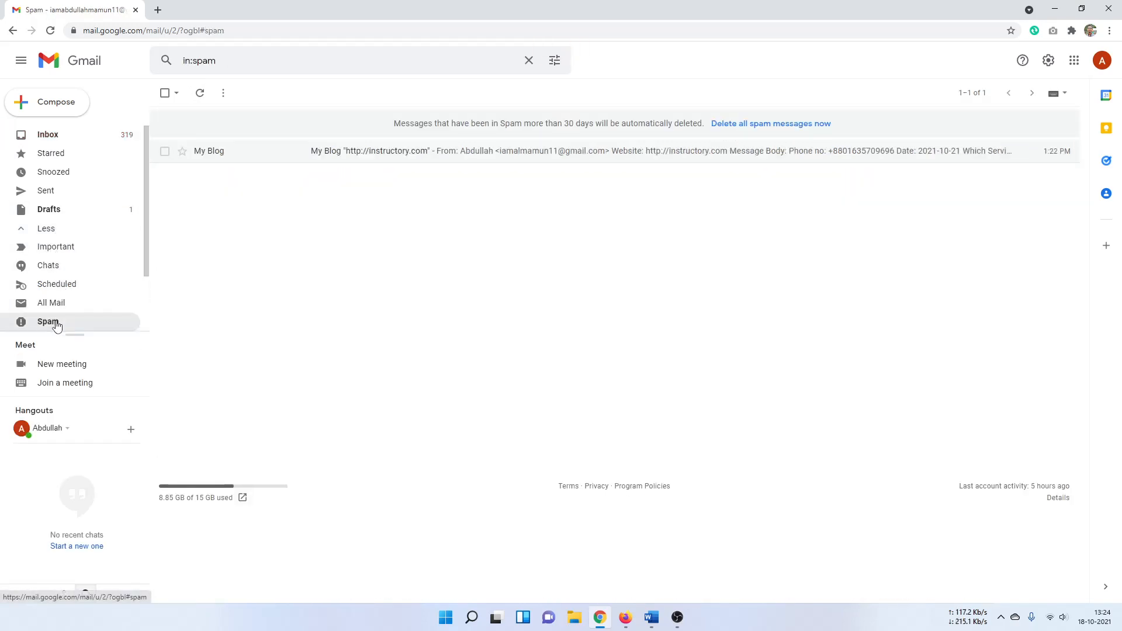
pyautogui.click(165, 152)
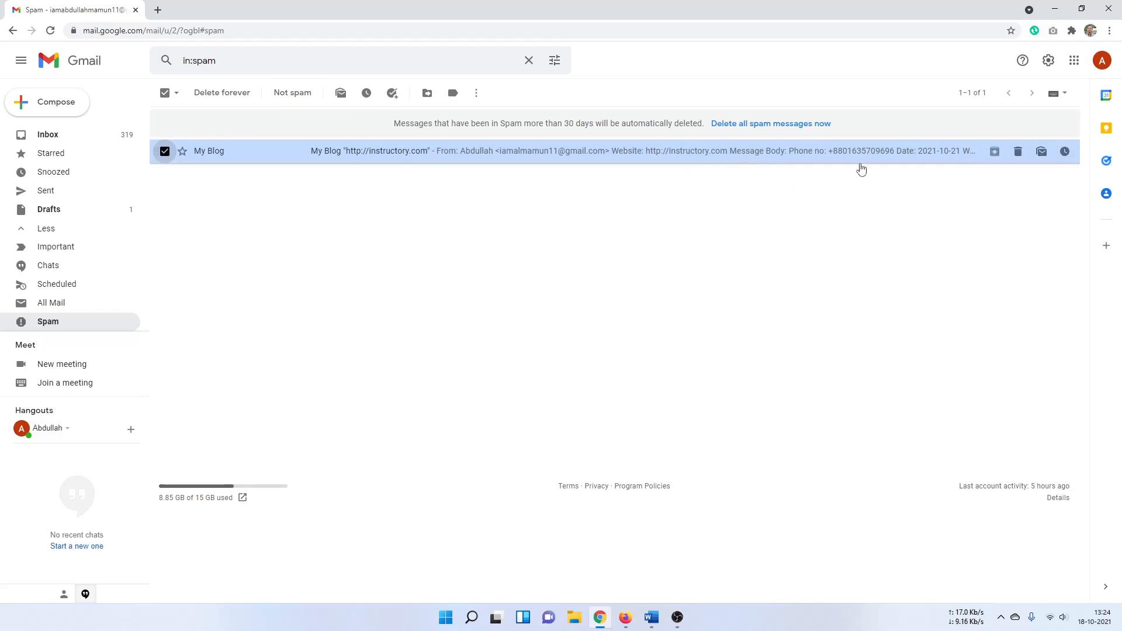
pyautogui.click(1017, 152)
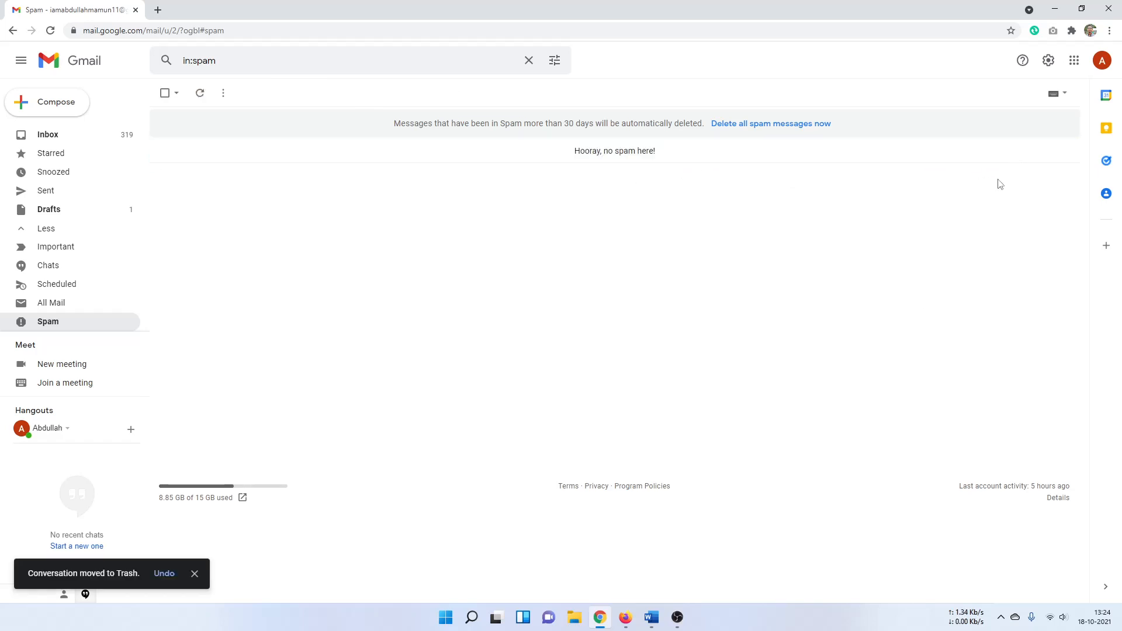
pyautogui.click(135, 10)
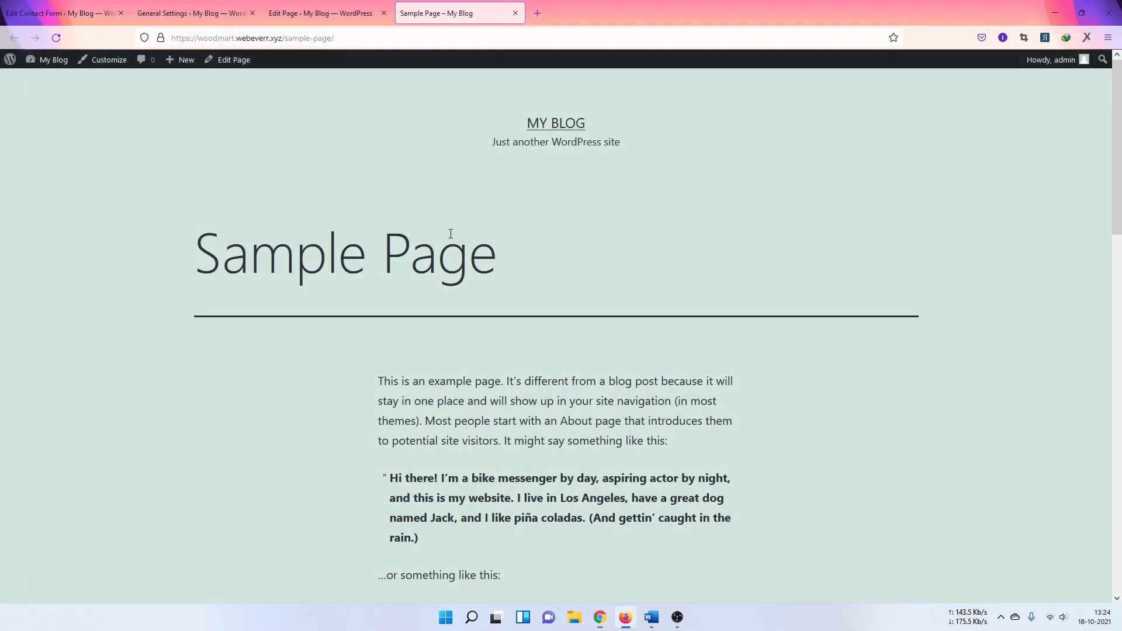
# Step: Scroll to the contact form and inspect the Name field's markup and styles
pyautogui.scroll(-5, 602, 297)
pyautogui.scroll(-3, 603, 298)
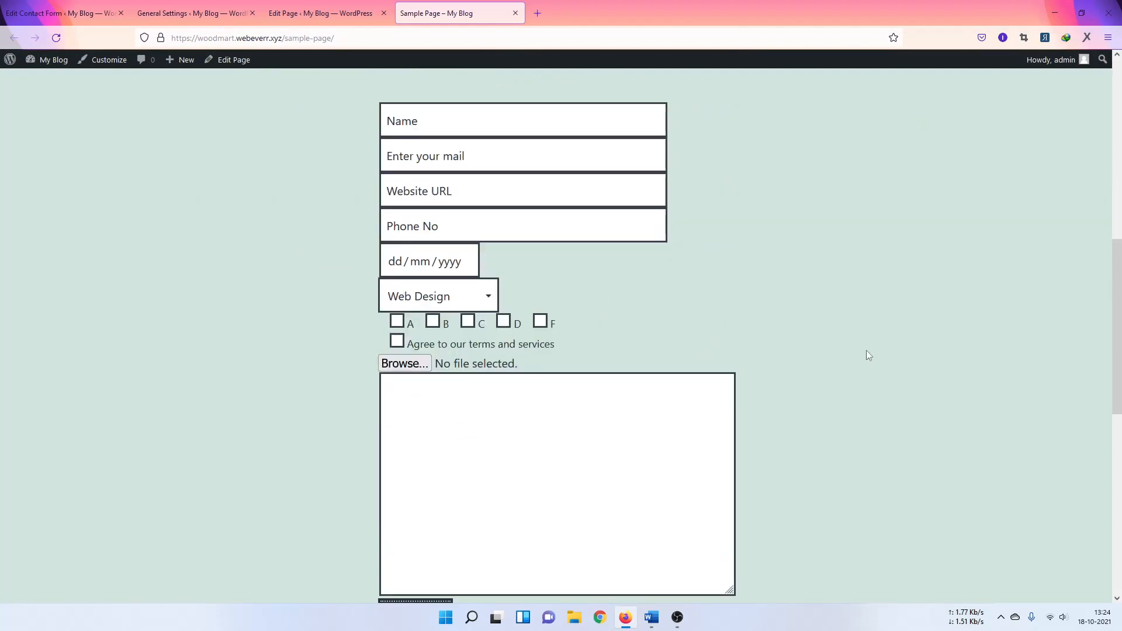
pyautogui.scroll(2, 585, 278)
pyautogui.click(524, 242)
pyautogui.rightClick(524, 242)
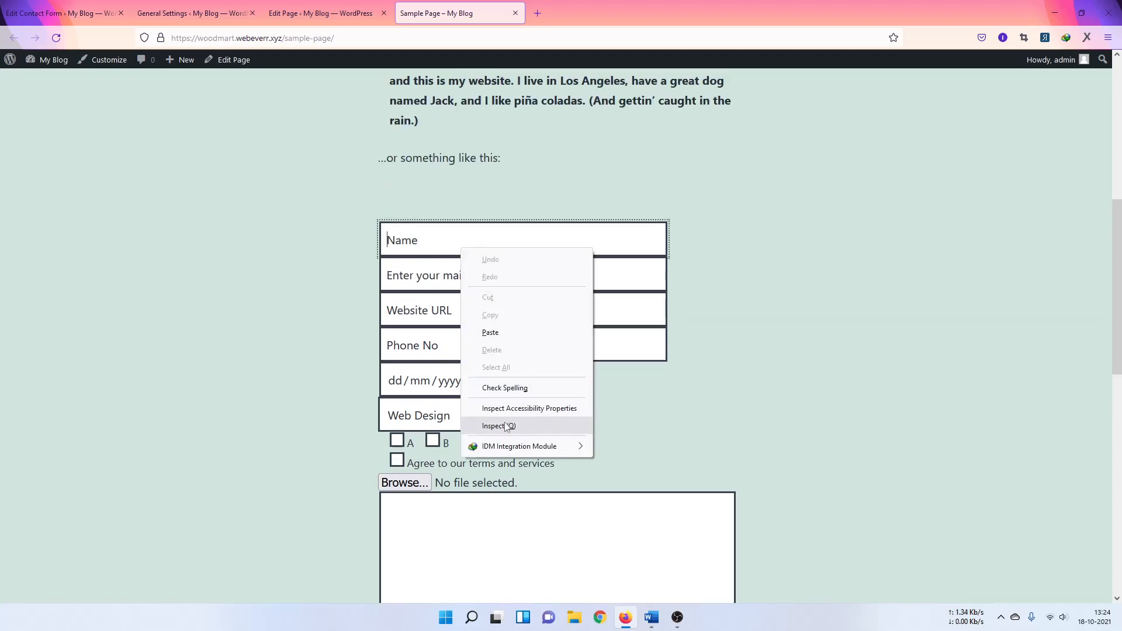
pyautogui.click(506, 422)
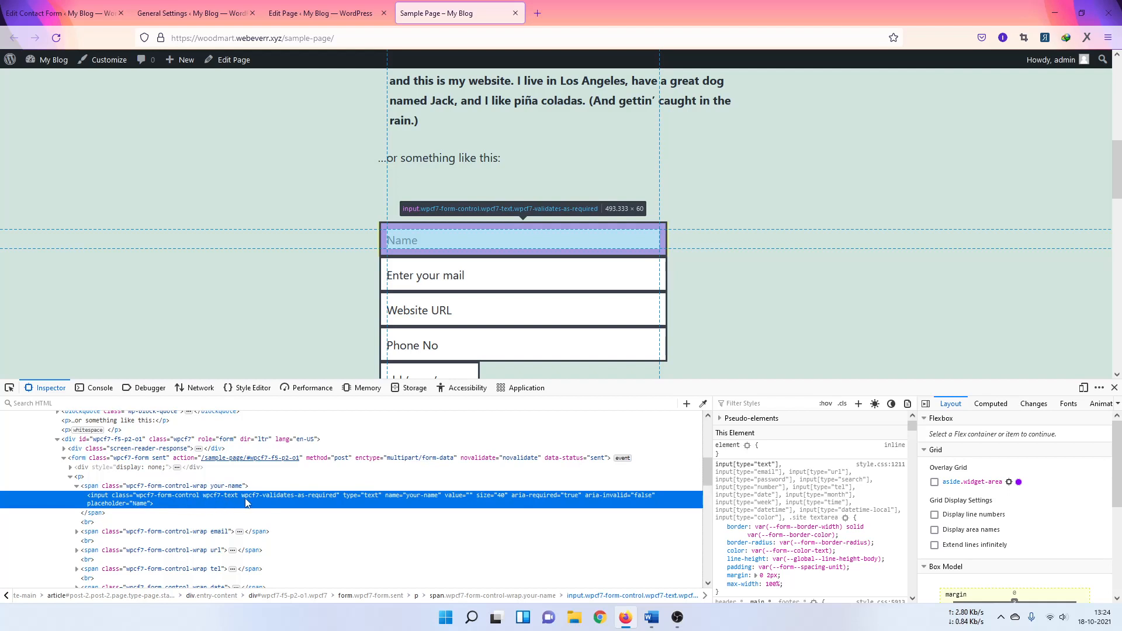
# Step: Add a new style rule and trim its selector down to .wpcf7-text
pyautogui.click(859, 404)
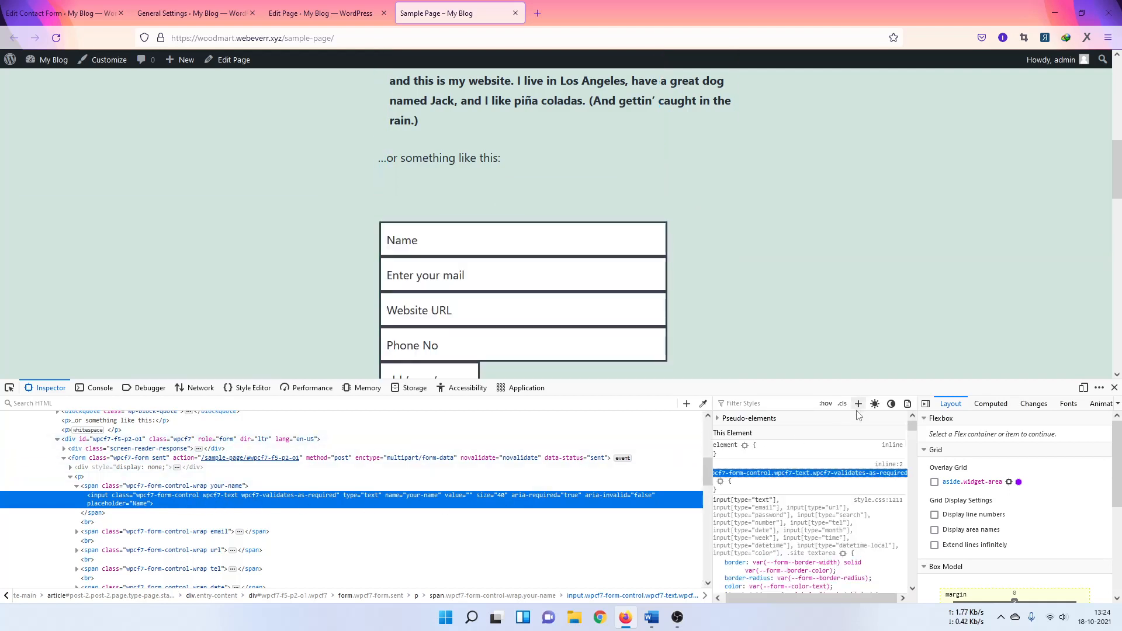
pyautogui.click(760, 472)
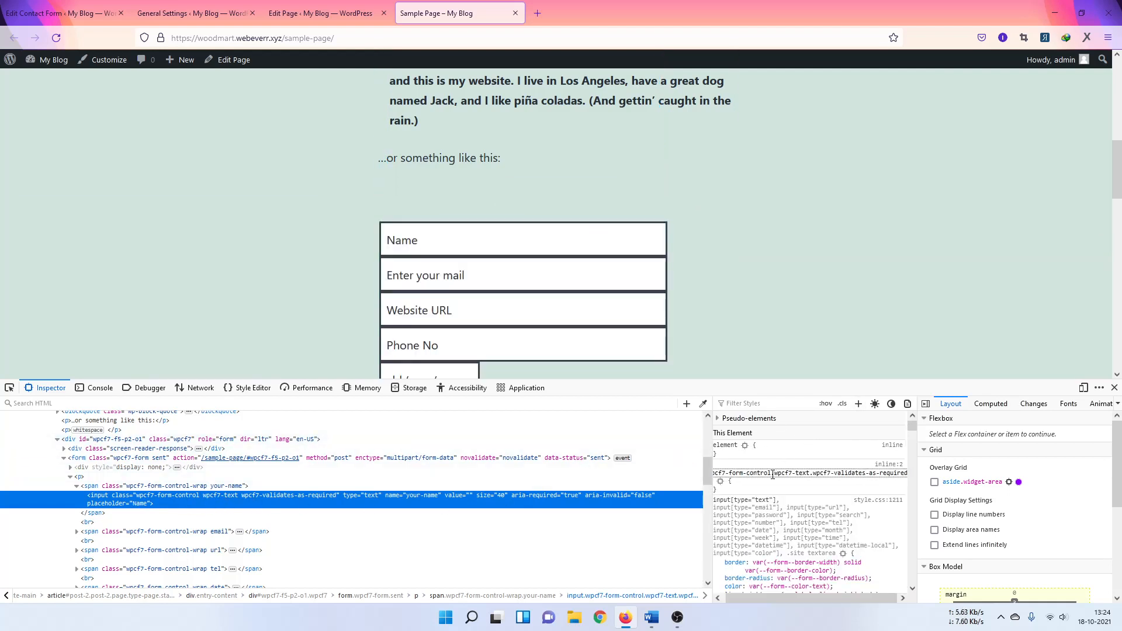
pyautogui.moveTo(772, 474); pyautogui.dragTo(647, 483)
pyautogui.press('BackSpace')
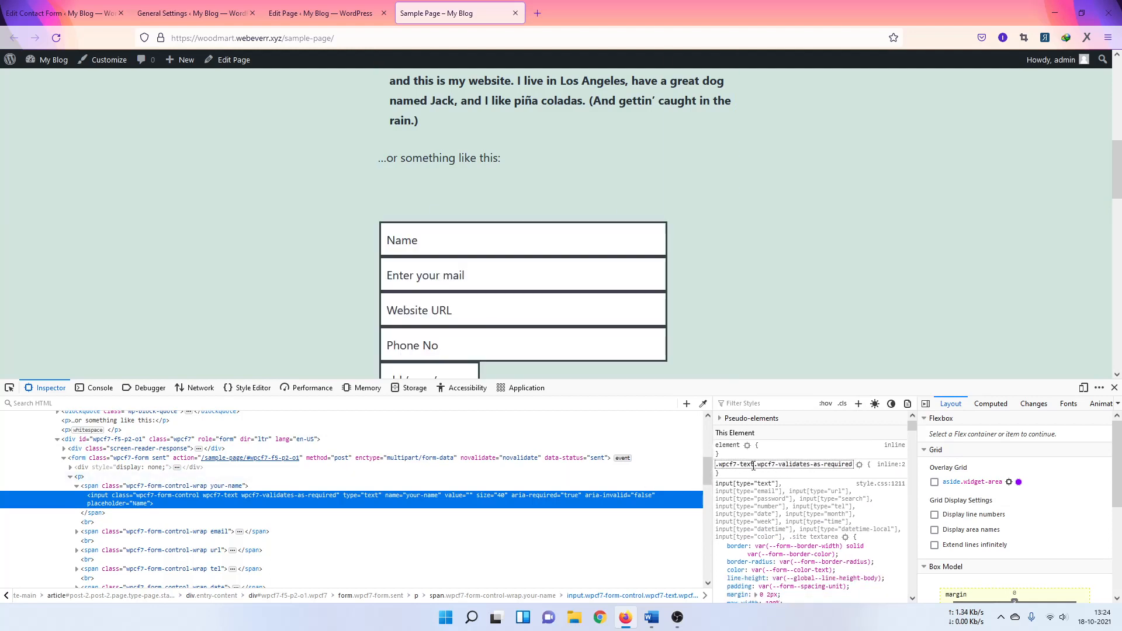
pyautogui.moveTo(755, 466); pyautogui.dragTo(853, 466)
pyautogui.press('BackSpace')
pyautogui.press('Return')
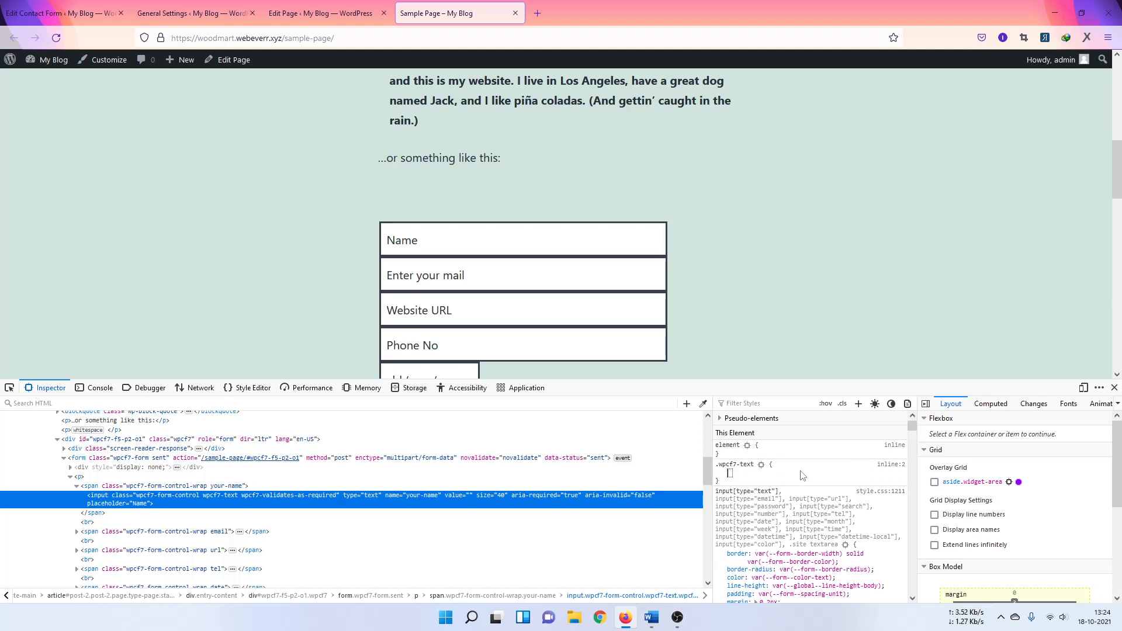
# Step: Give the .wpcf7-text rule margin-bottom: 5px
pyautogui.write('ma')
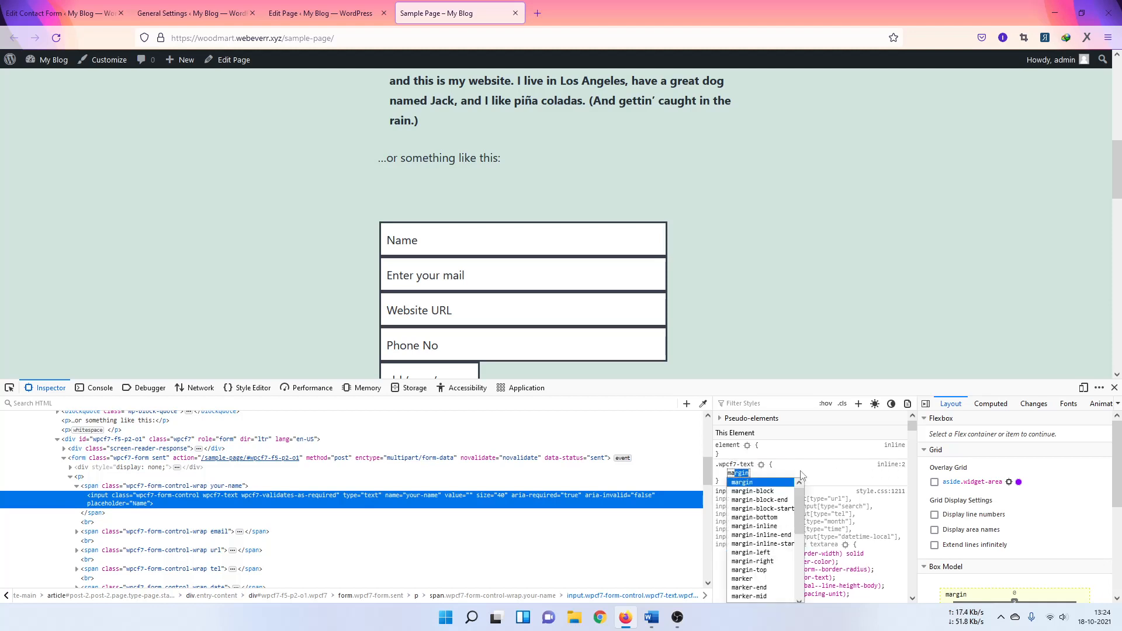
pyautogui.write('rgin-bott')
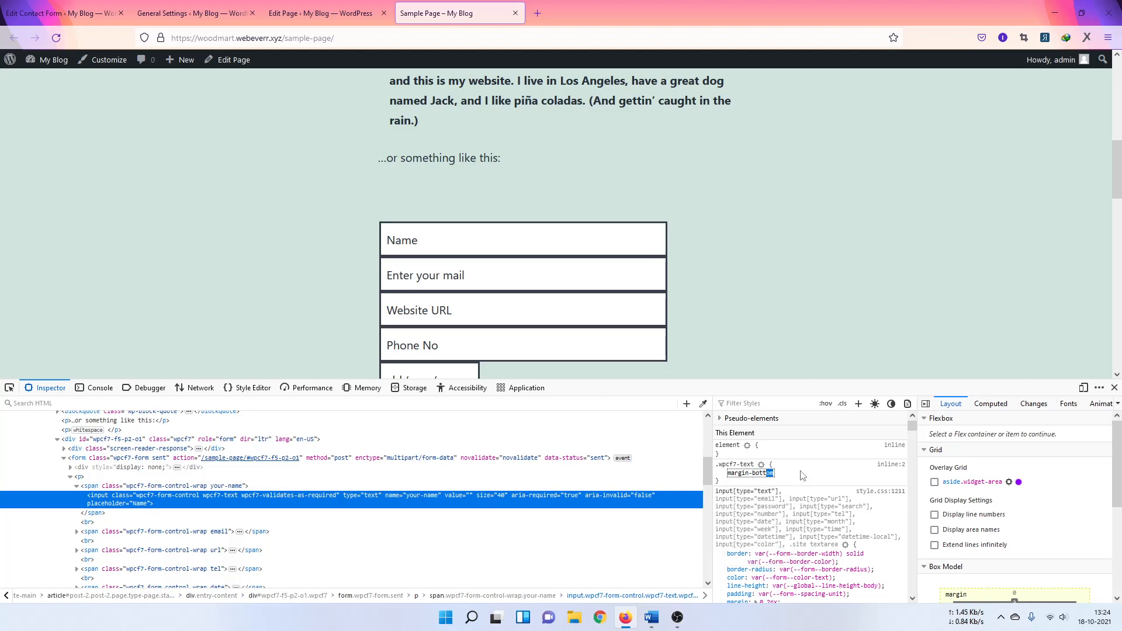
pyautogui.press('Tab')
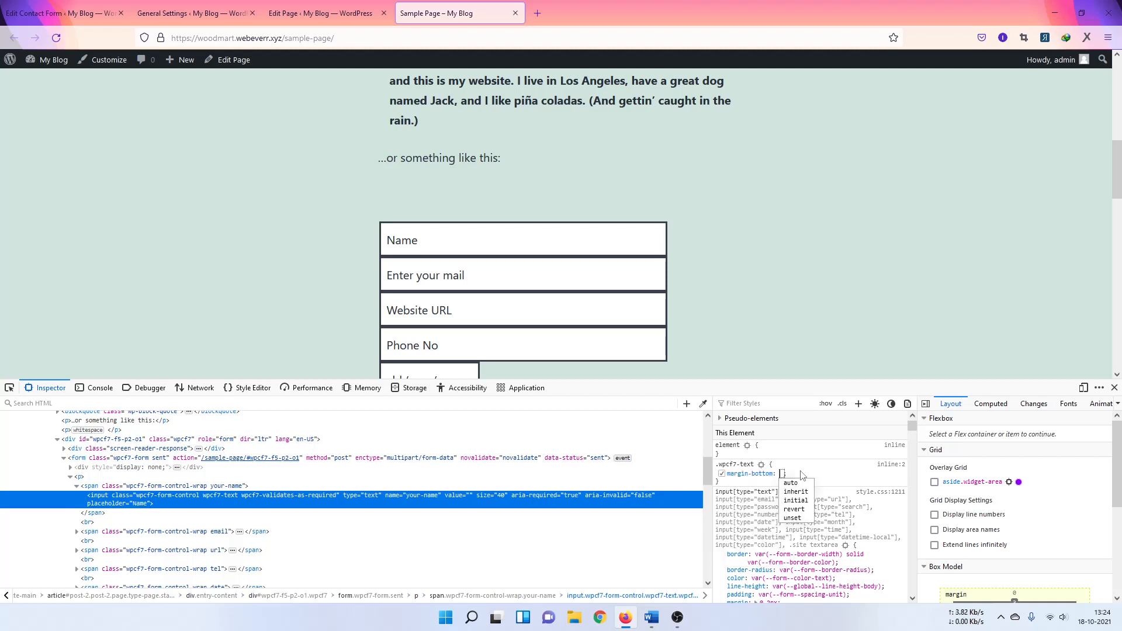
pyautogui.write('5')
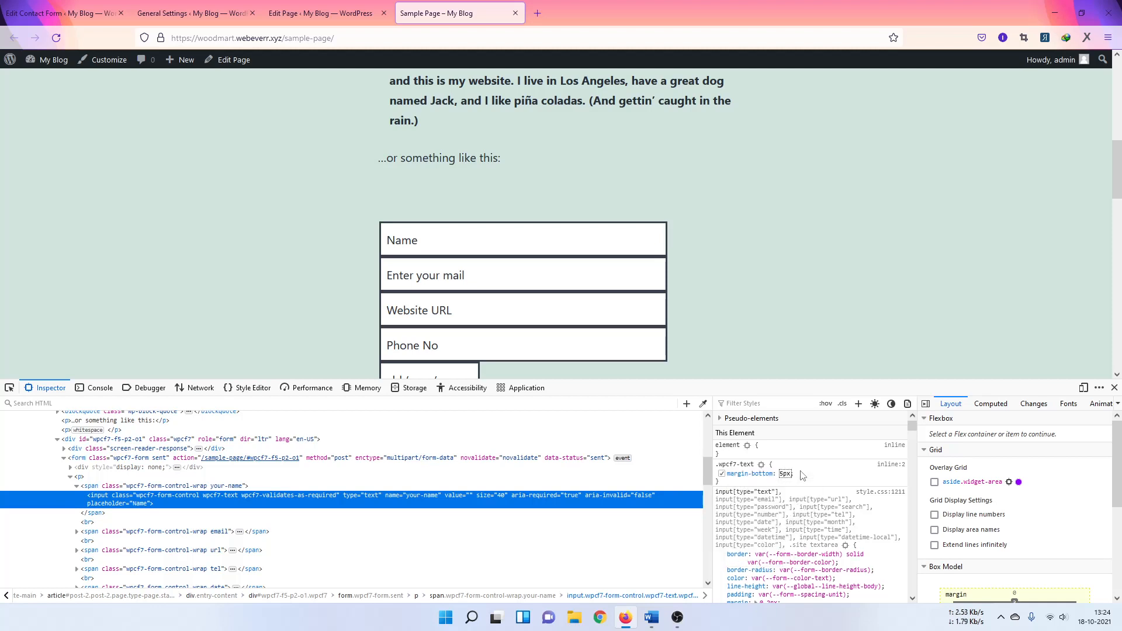
pyautogui.write('px')
pyautogui.press('Return')
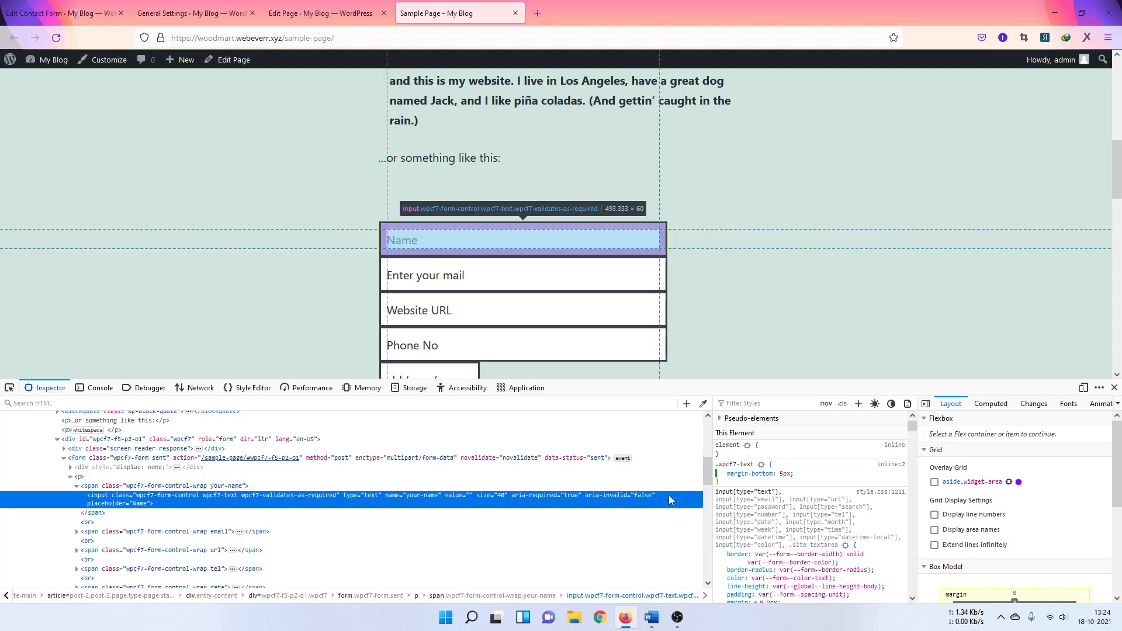
pyautogui.scroll(-2, 835, 199)
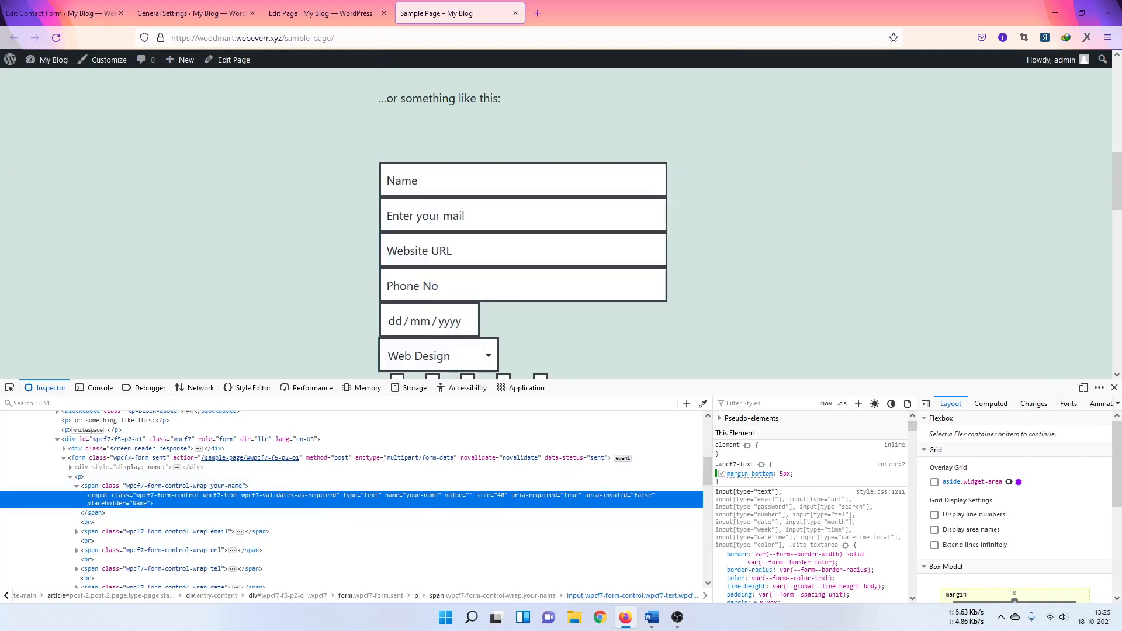
# Step: Add another rule for the Name input's classes with margin-bottom: 10px
pyautogui.click(858, 403)
pyautogui.press('Return')
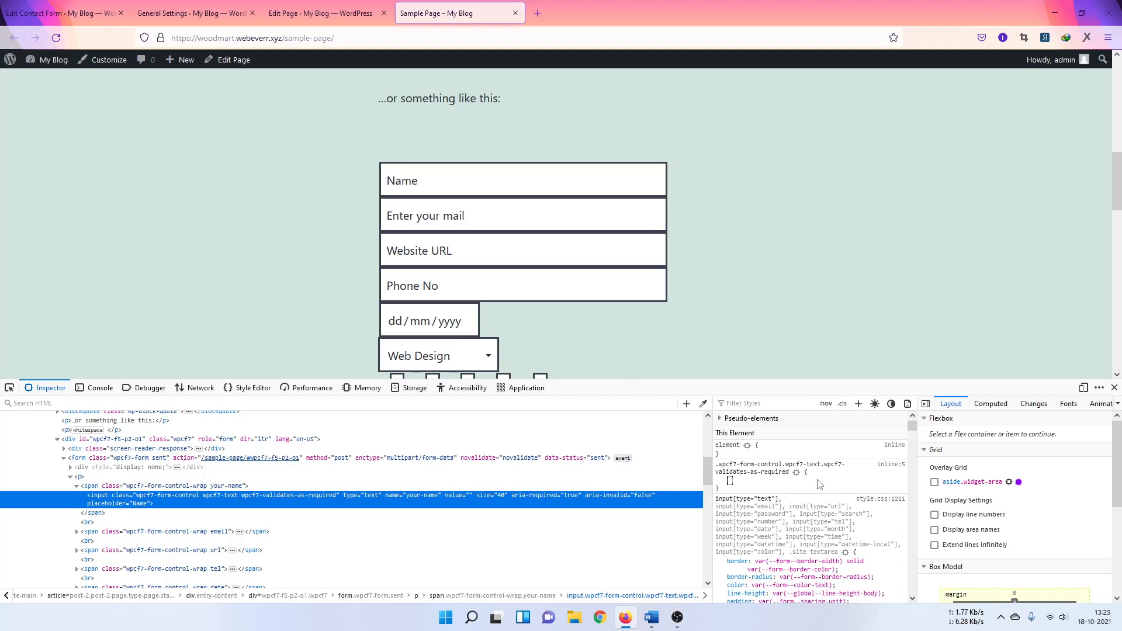
pyautogui.write('ma')
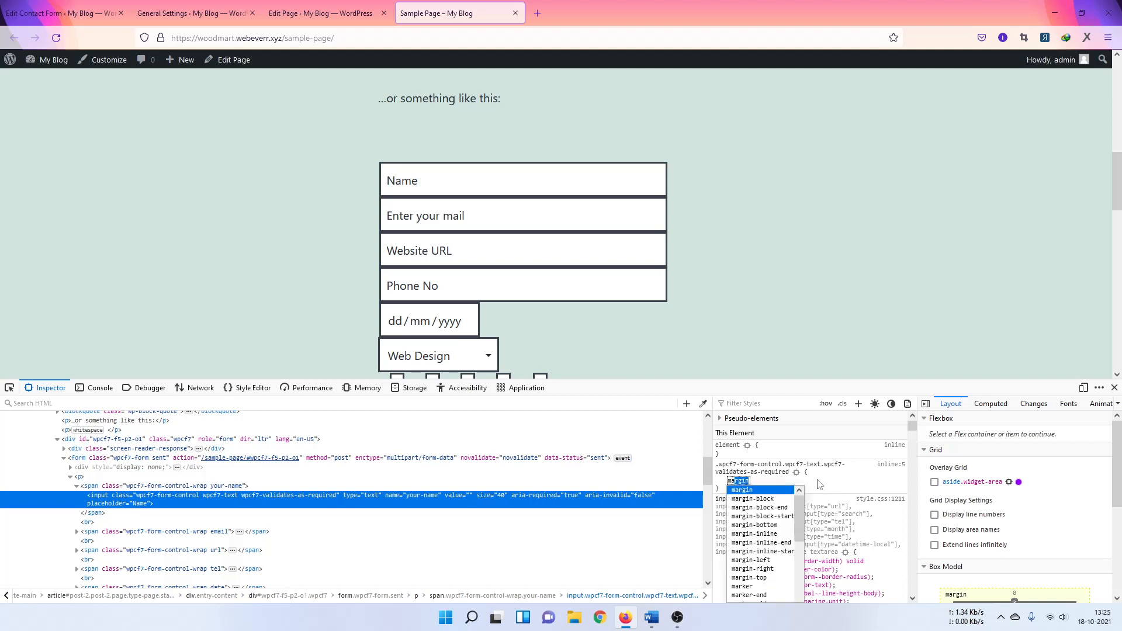
pyautogui.press('Right')
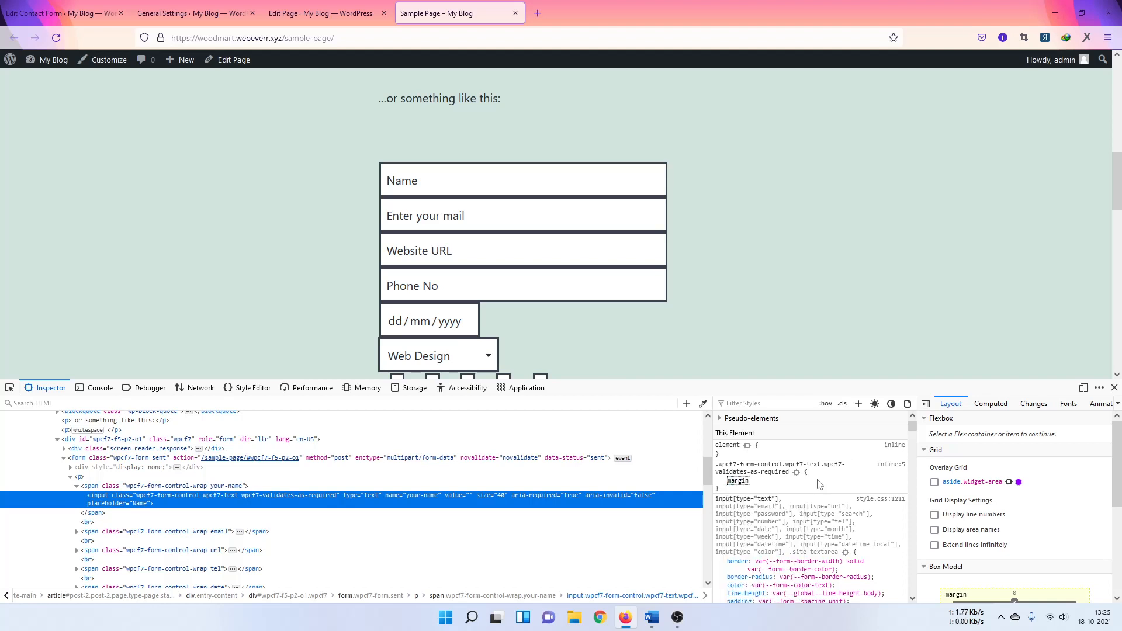
pyautogui.write('-bottom')
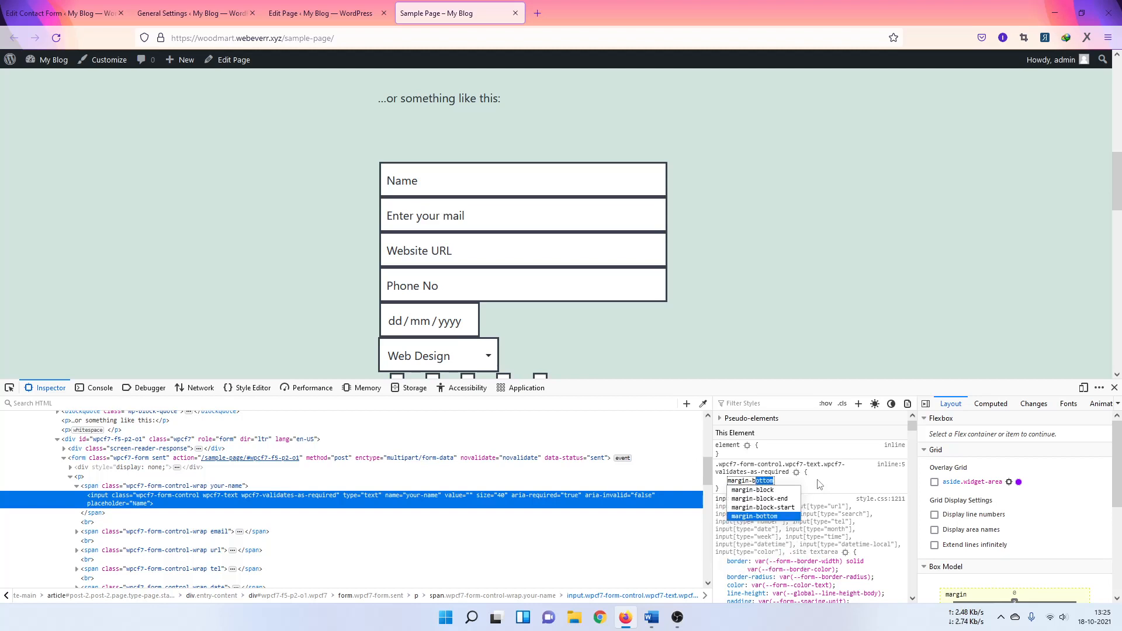
pyautogui.press('Return')
pyautogui.write('10')
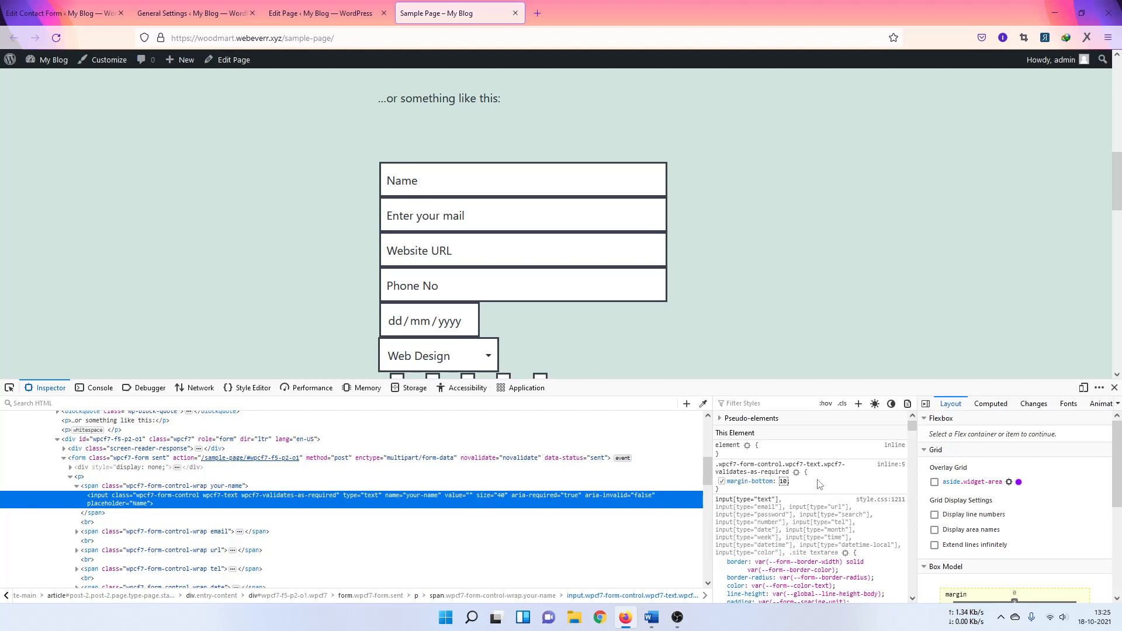
pyautogui.write('px')
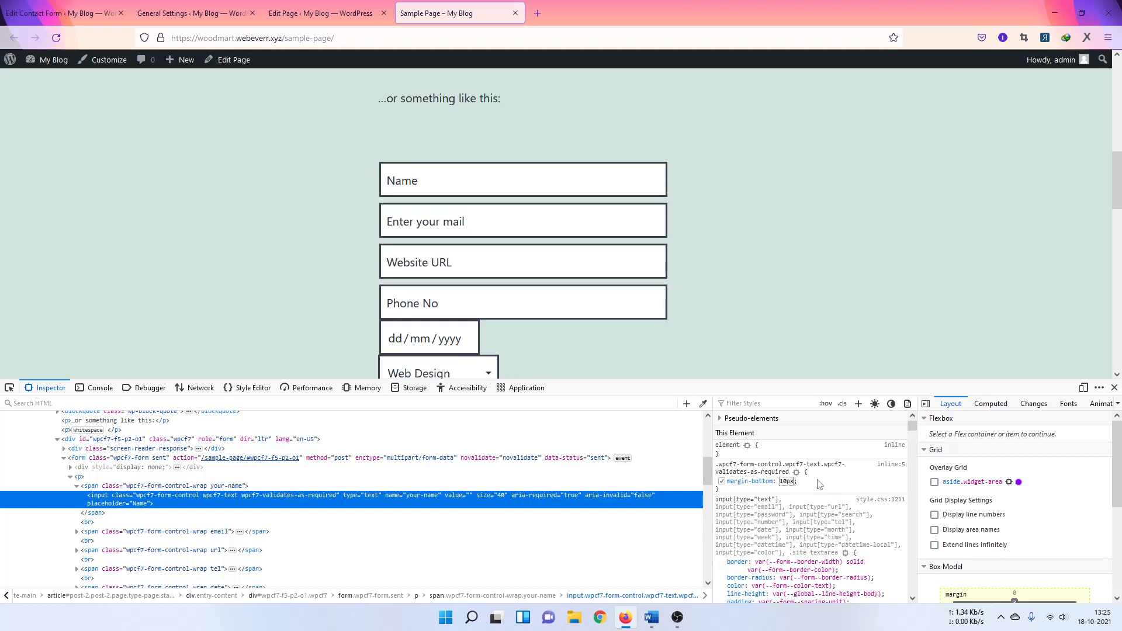
pyautogui.click(820, 484)
# Step: Shorten that rule's selector to .wpcf7-form-control
pyautogui.moveTo(737, 466); pyautogui.dragTo(935, 474)
pyautogui.click(778, 472)
pyautogui.press('Delete')
pyautogui.press('Return')
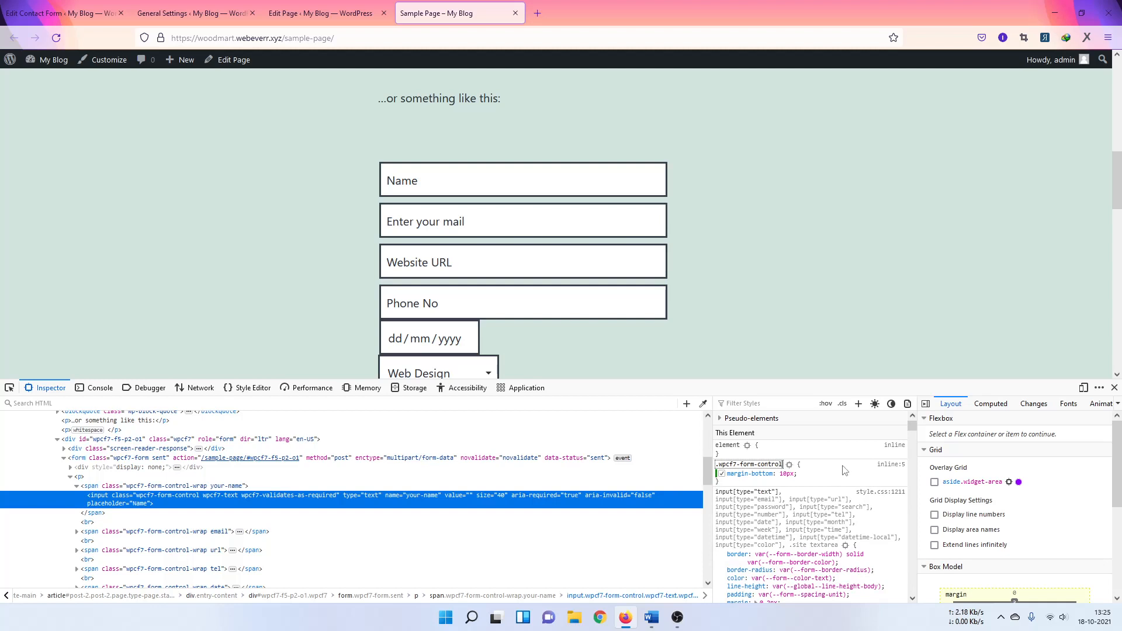
pyautogui.click(766, 467)
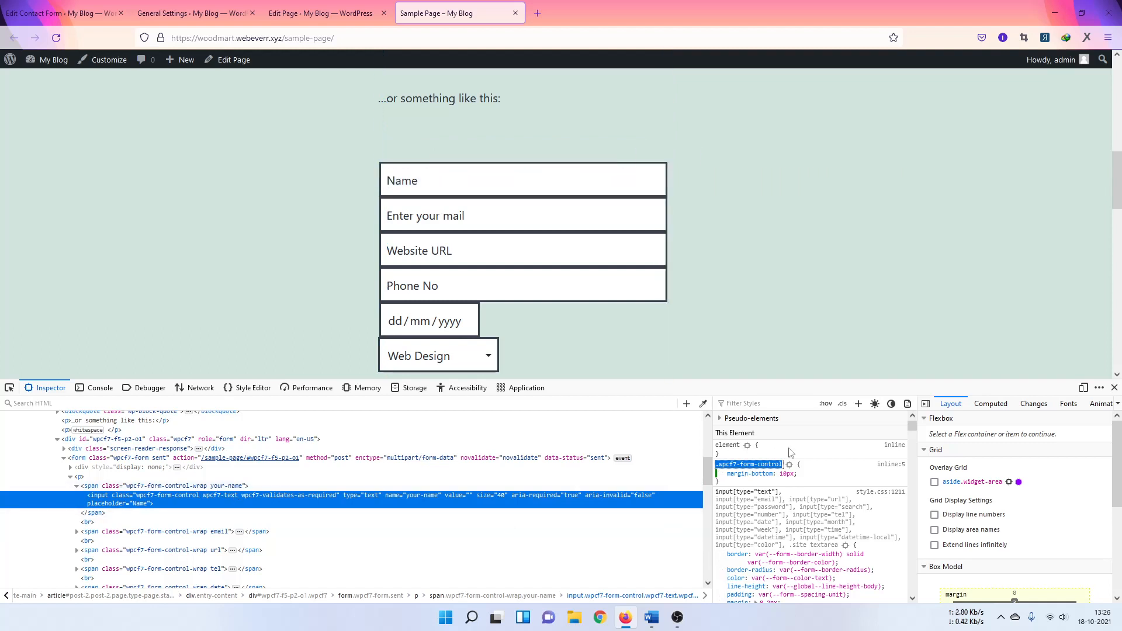
# Step: Add a third rule and enter margin-bottom: 10px, discarding an empty declaration
pyautogui.click(858, 405)
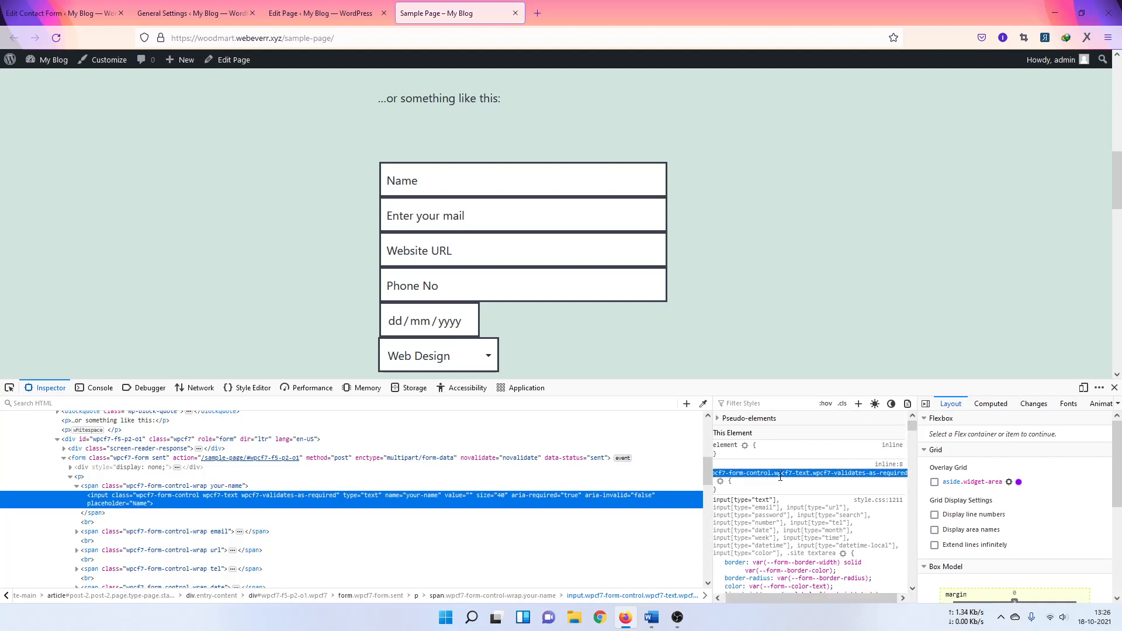
pyautogui.press('Return')
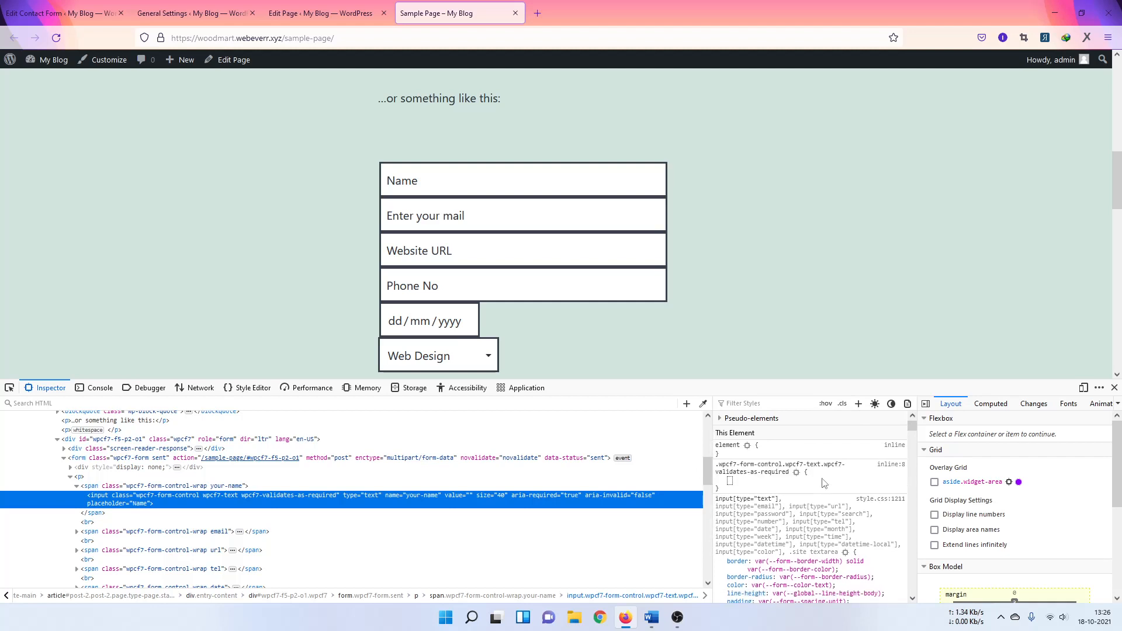
pyautogui.write('margin')
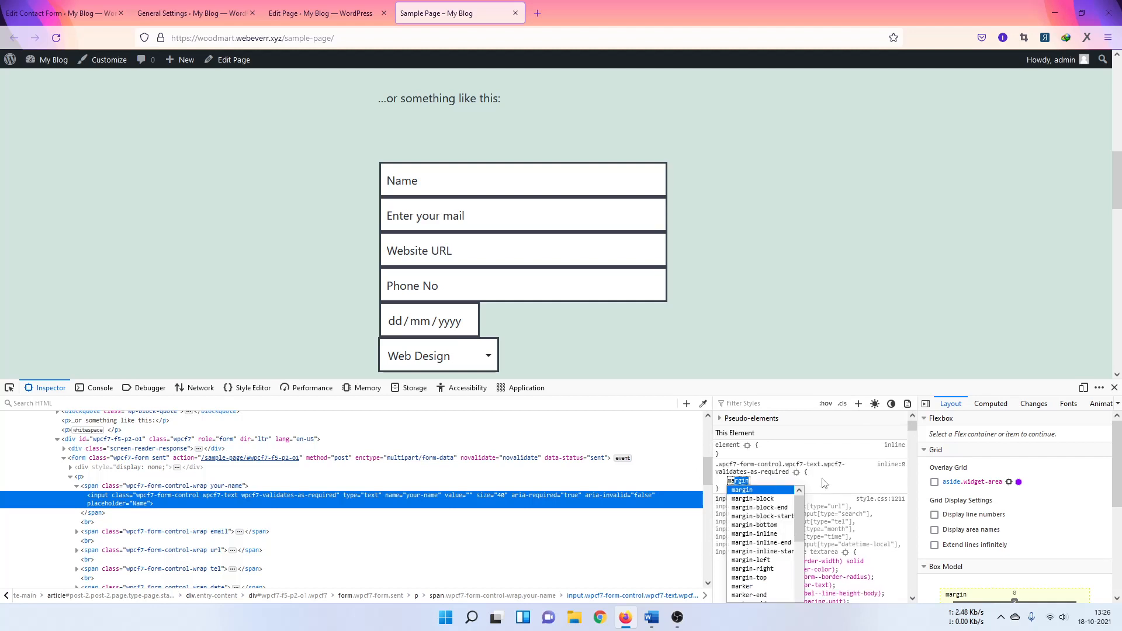
pyautogui.press('Right')
pyautogui.write('-b')
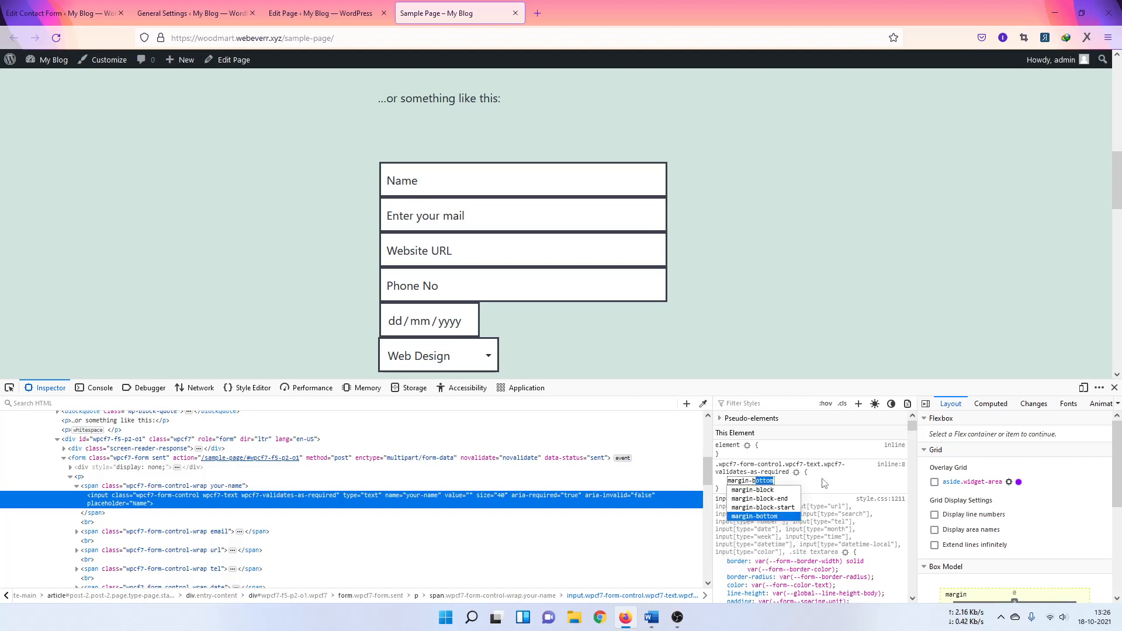
pyautogui.press('Tab')
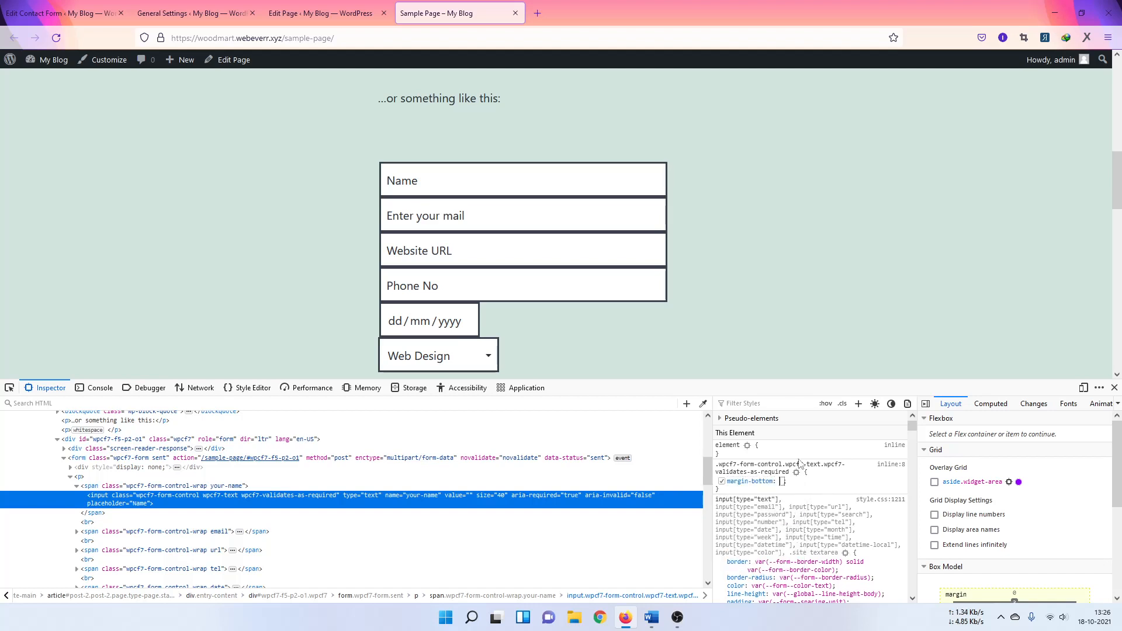
pyautogui.click(836, 482)
pyautogui.click(837, 482)
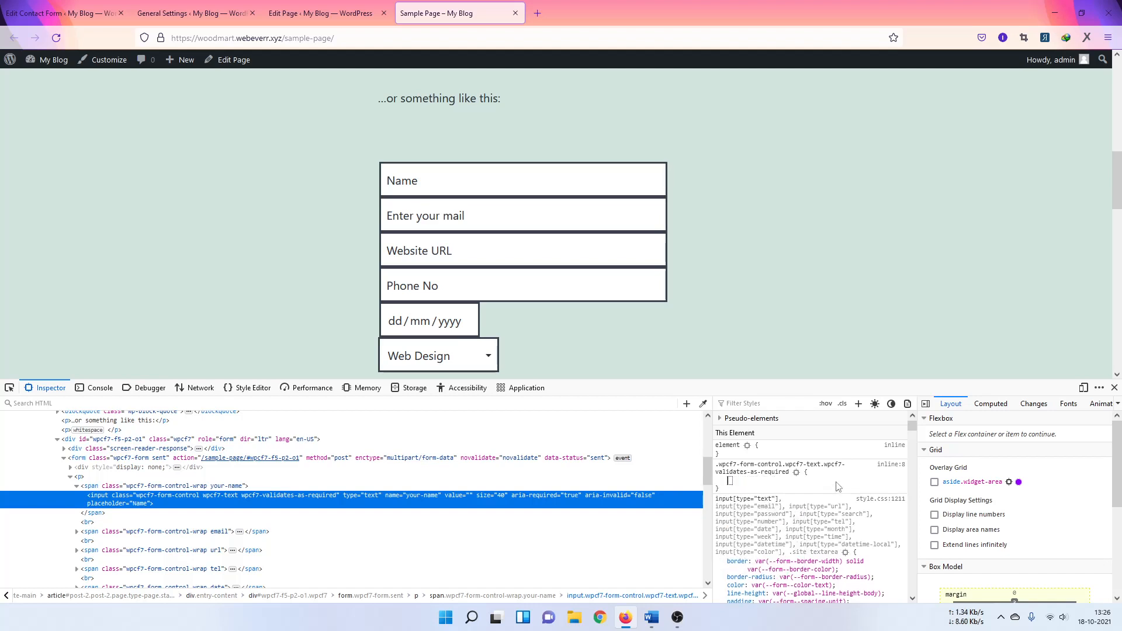
pyautogui.write('mar')
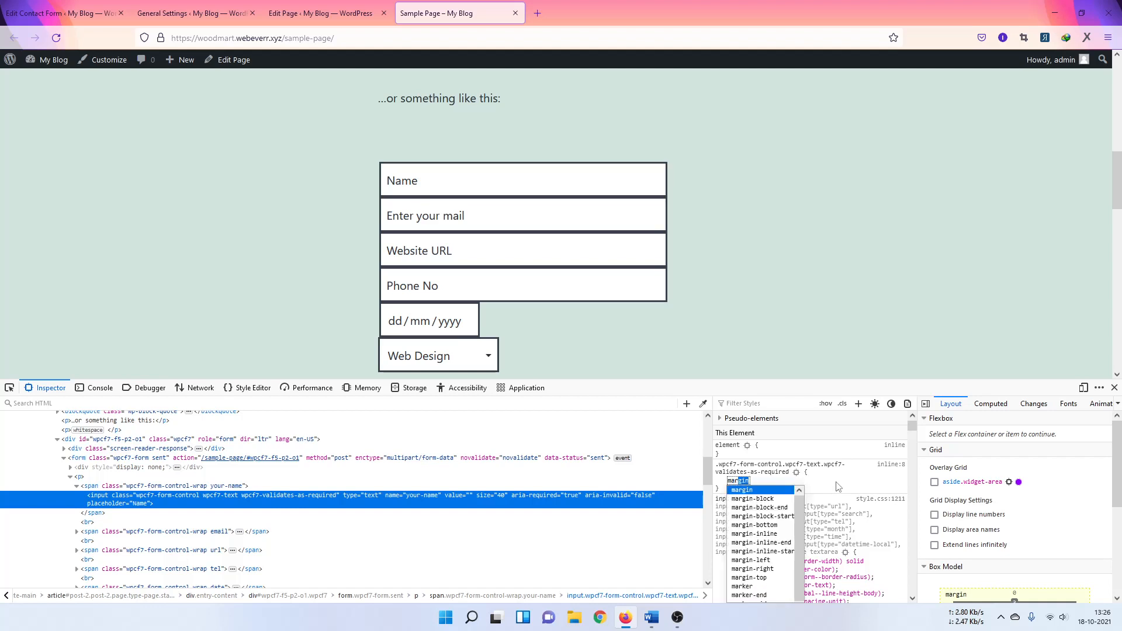
pyautogui.press('Right')
pyautogui.write('-bottom')
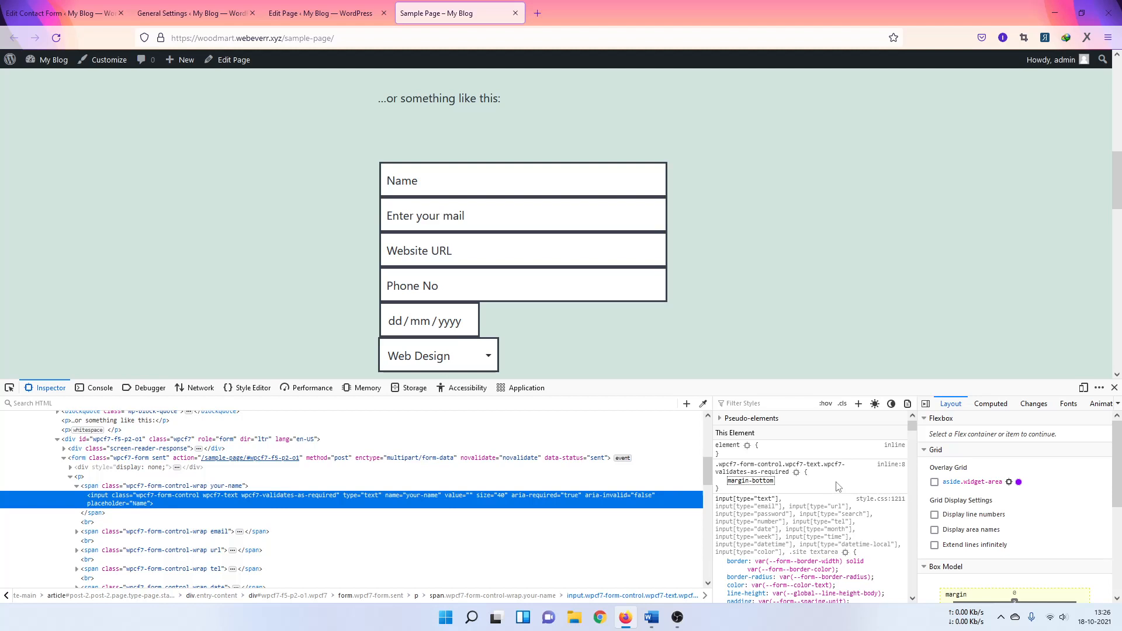
pyautogui.press('Tab')
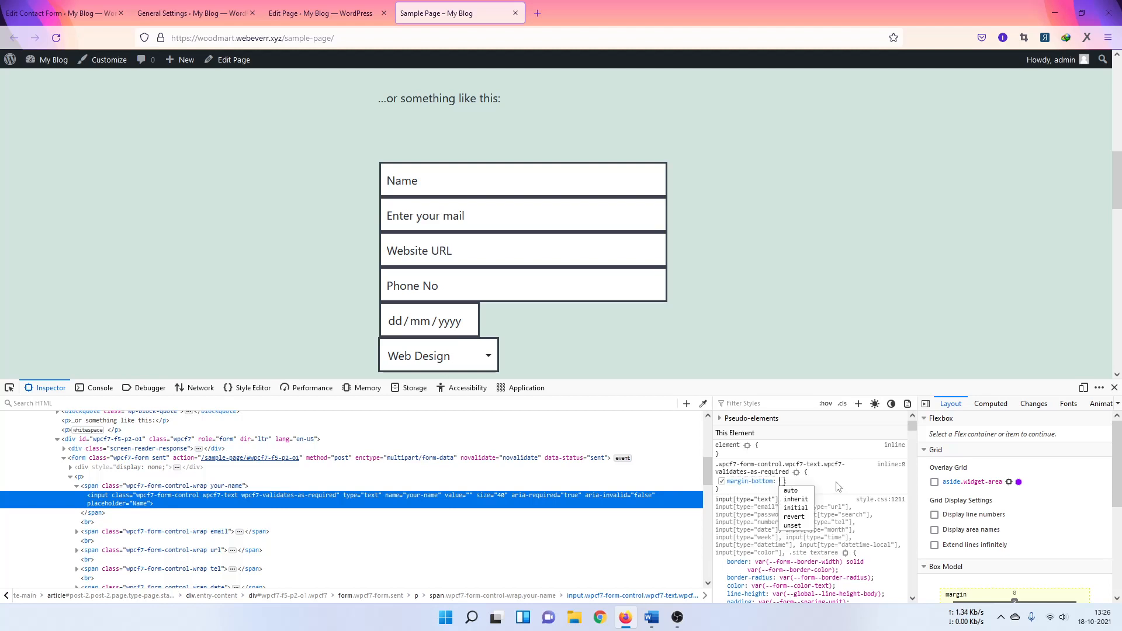
pyautogui.write('10')
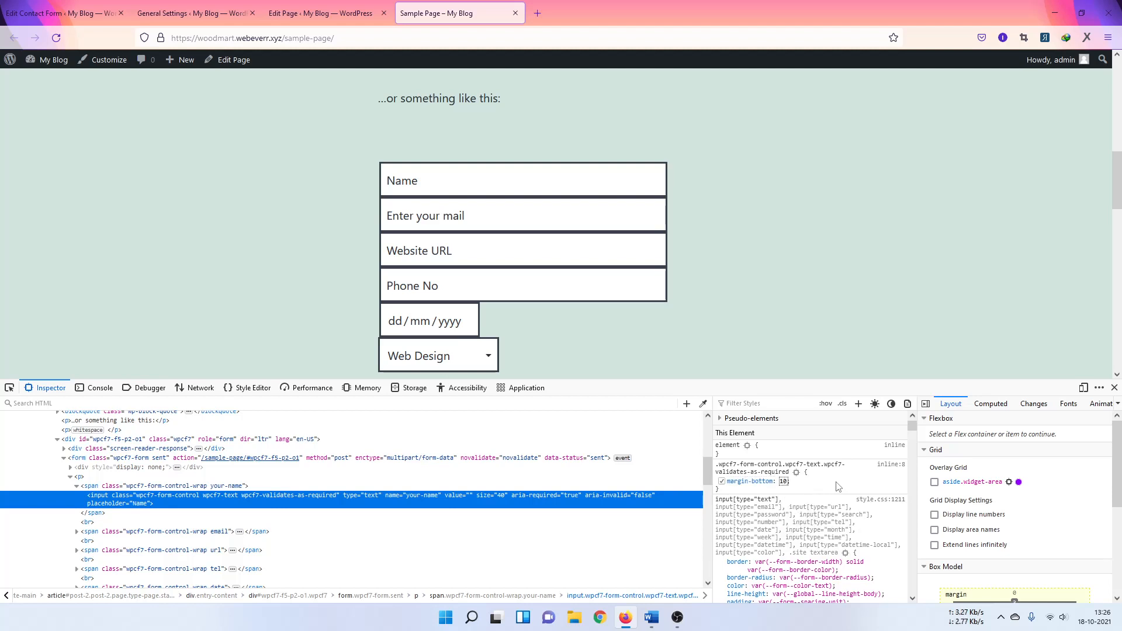
pyautogui.write('px')
# Step: Commit the 10px bottom margin and copy the CSS rule
pyautogui.press('Return')
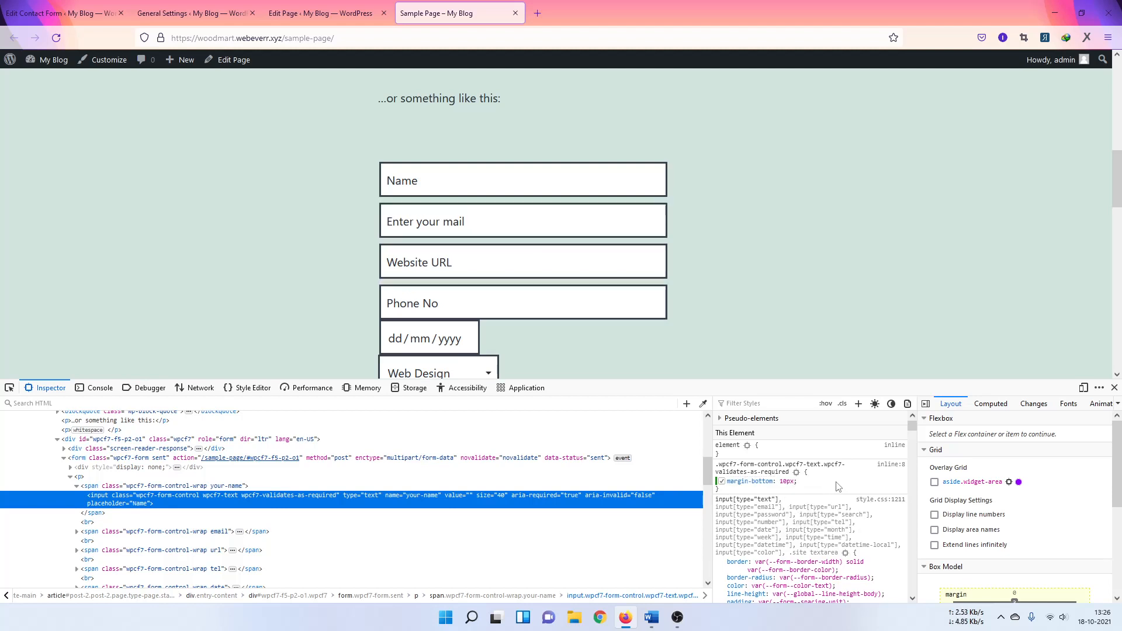
pyautogui.scroll(-1, 426, 288)
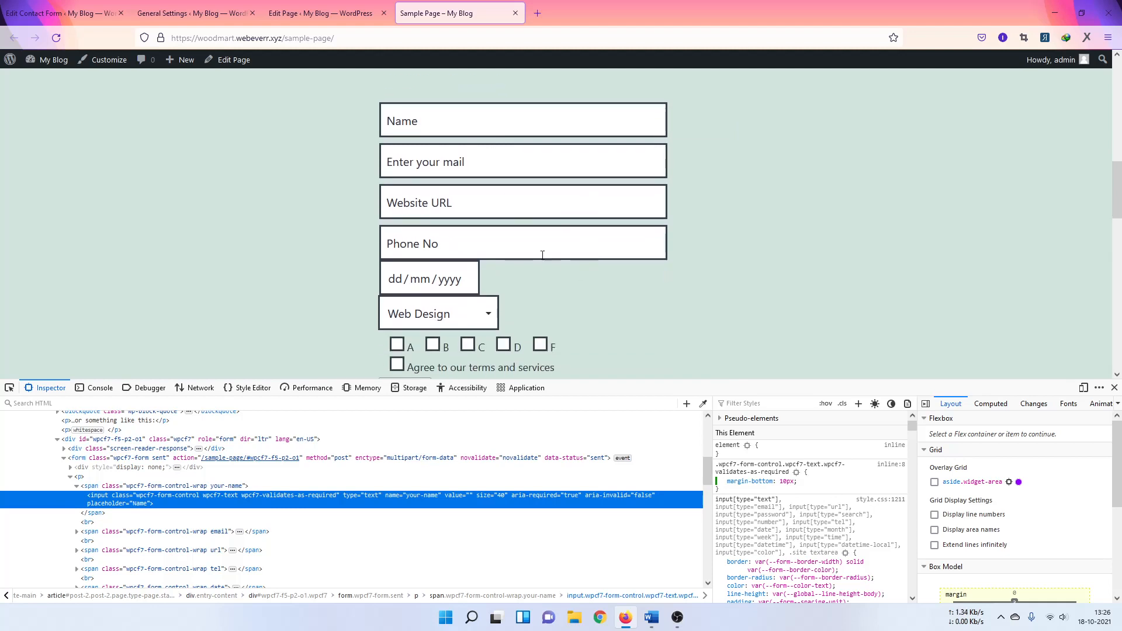
pyautogui.scroll(-2, 508, 211)
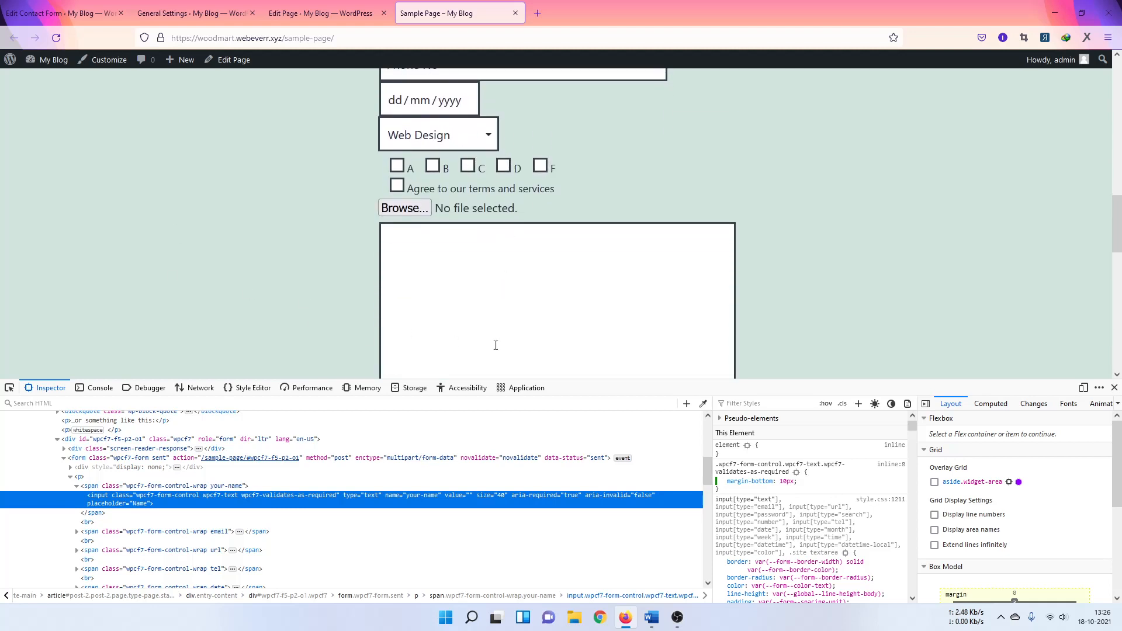
pyautogui.scroll(1, 497, 345)
pyautogui.moveTo(724, 490); pyautogui.dragTo(717, 464)
pyautogui.click(794, 490)
pyautogui.rightClick(732, 466)
pyautogui.click(751, 484)
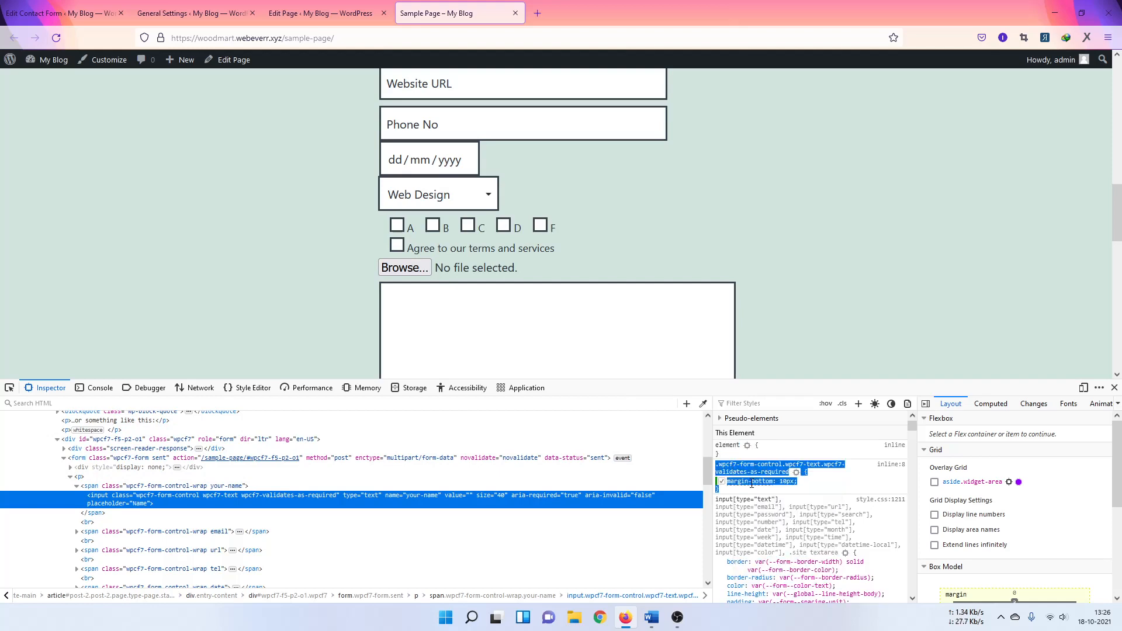
# Step: Open the WordPress Customizer in a new tab from the Sample Page
pyautogui.click(320, 13)
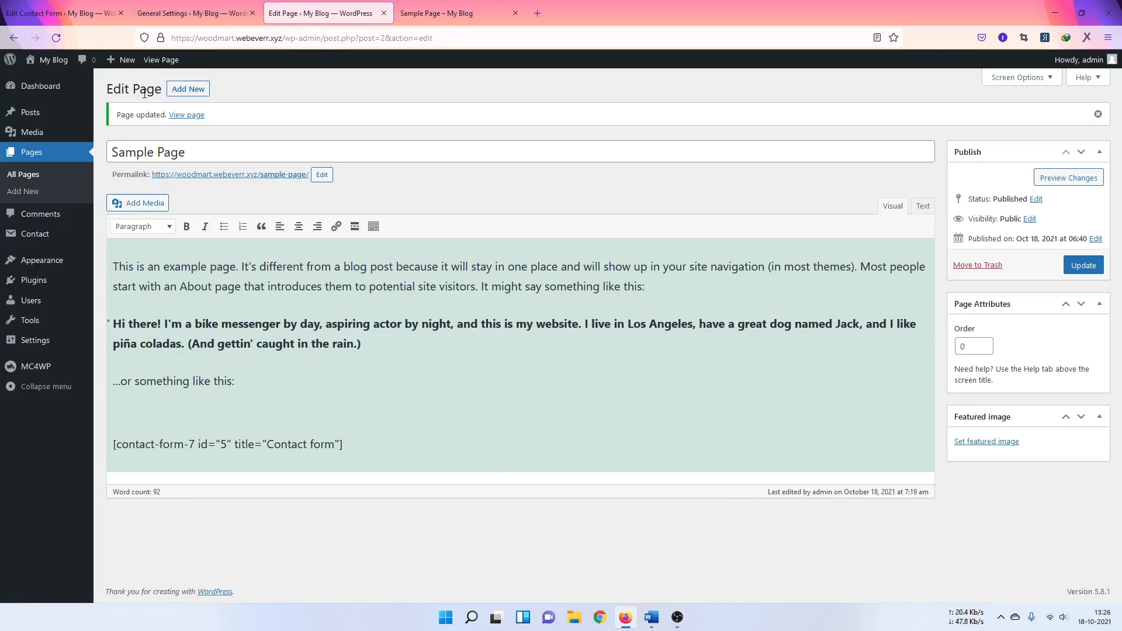
pyautogui.click(456, 13)
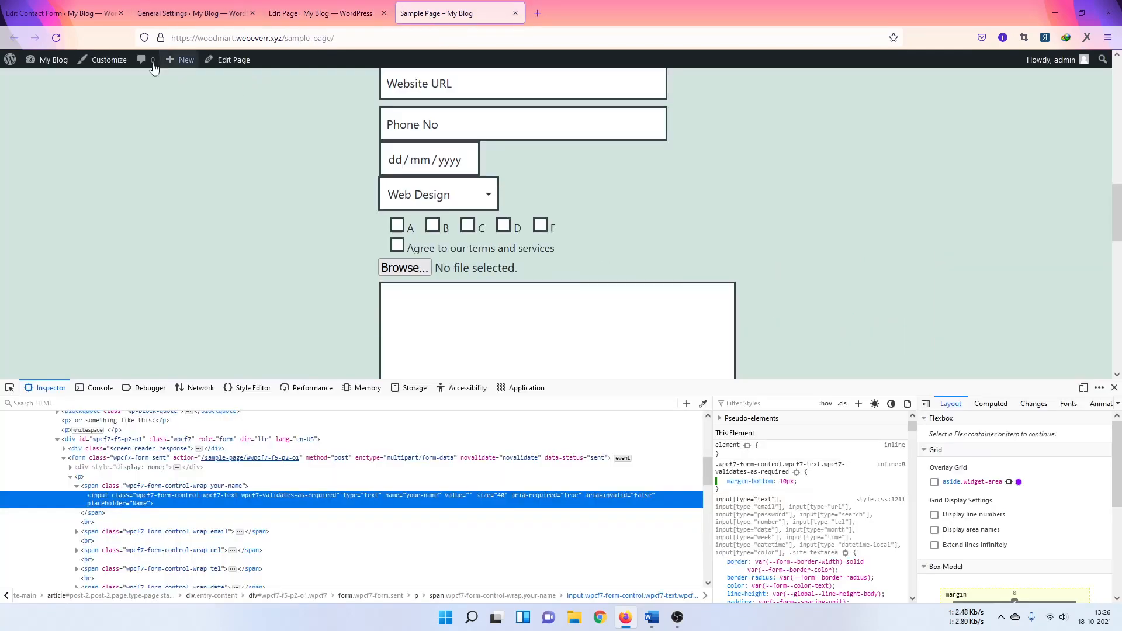
pyautogui.middleClick(117, 62)
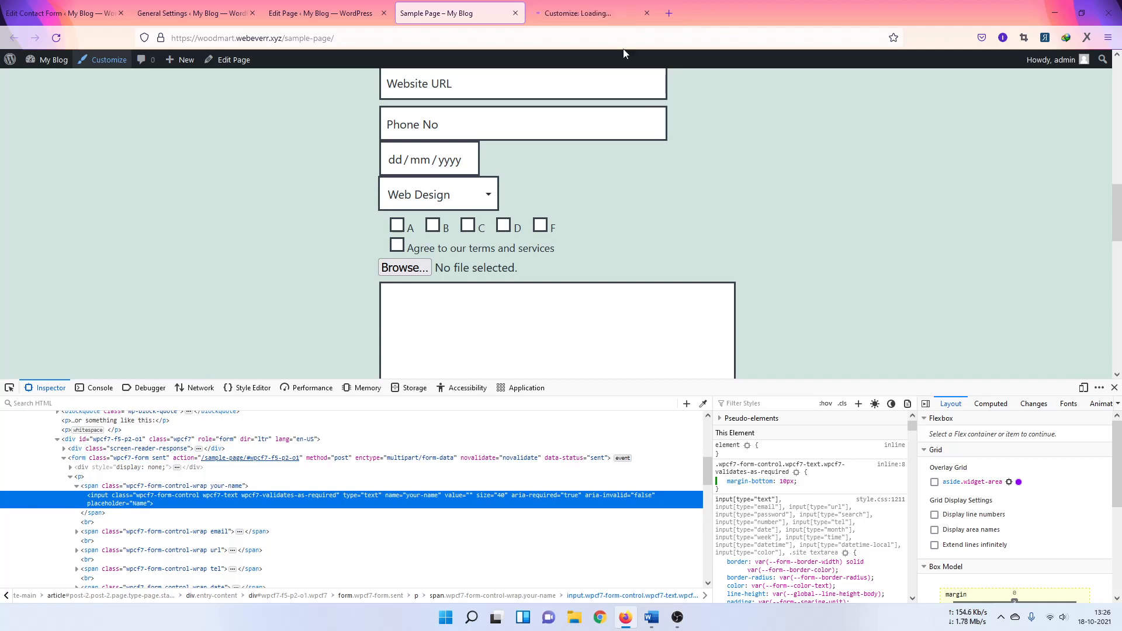
pyautogui.scroll(3, 311, 290)
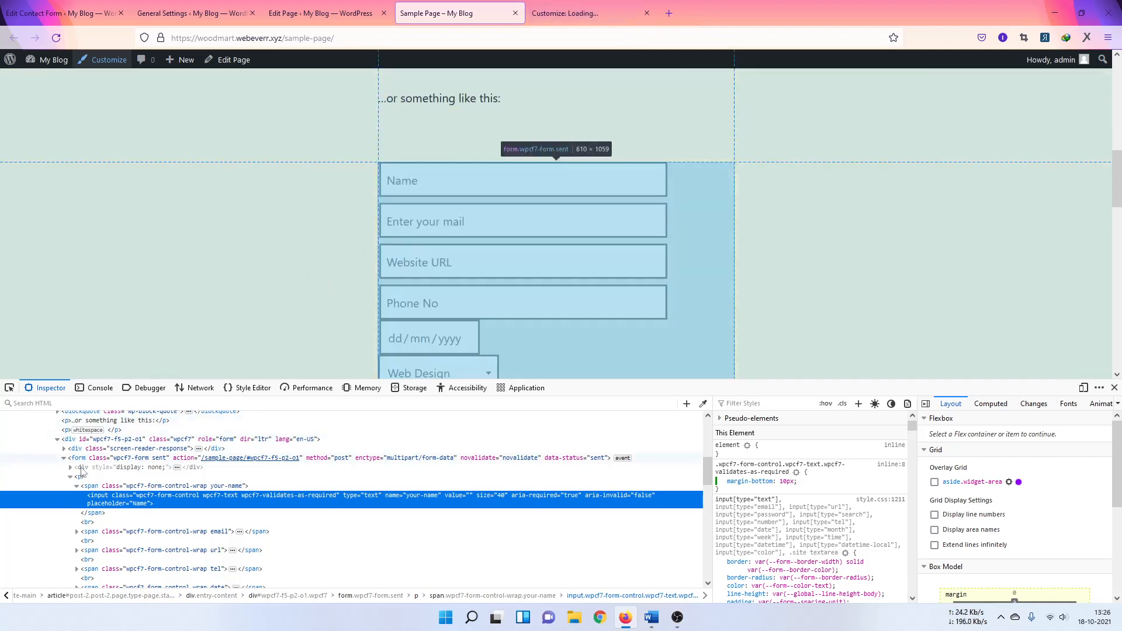
# Step: Add border: 1px solid beige to the input rule, choosing beige from the colour suggestions
pyautogui.click(841, 485)
pyautogui.write('bo')
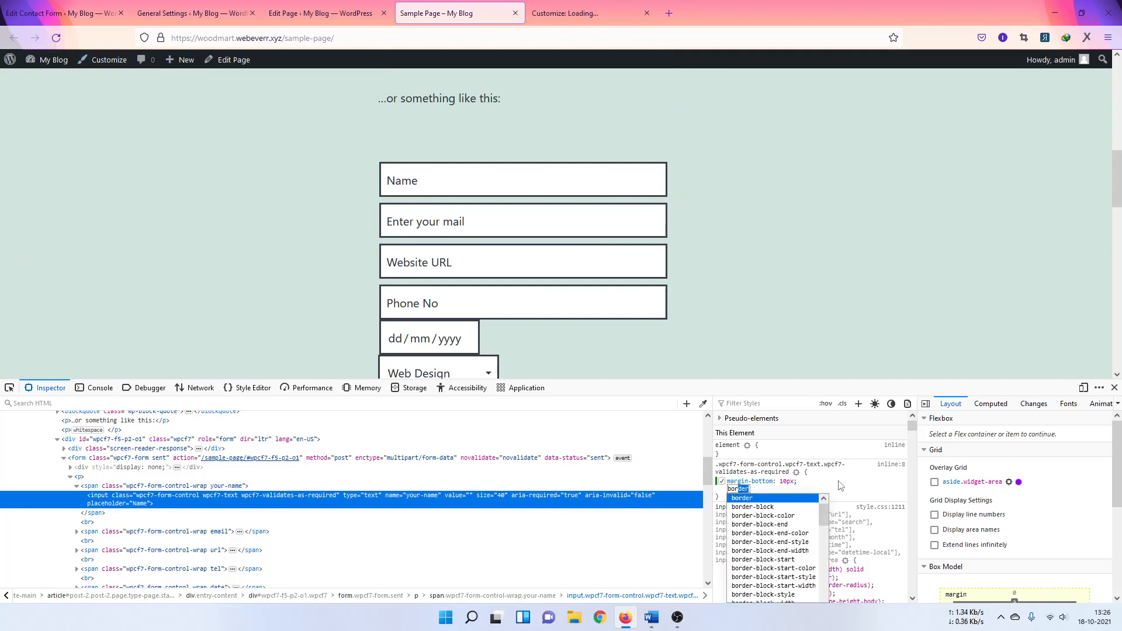
pyautogui.write('r')
pyautogui.press('Right')
pyautogui.write(': ')
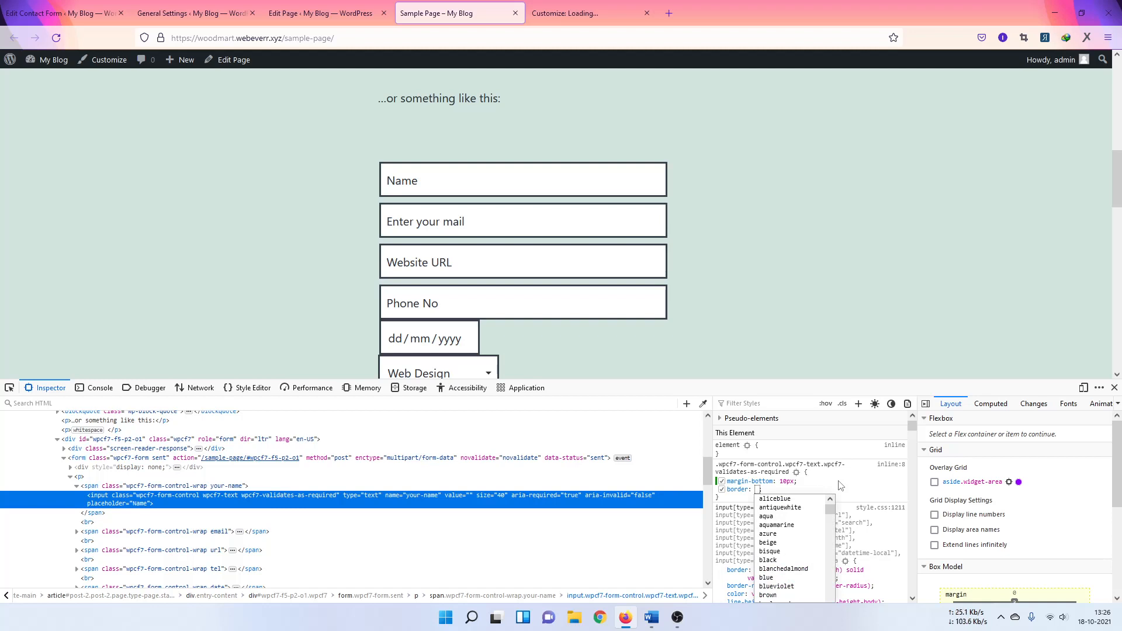
pyautogui.write('1px ')
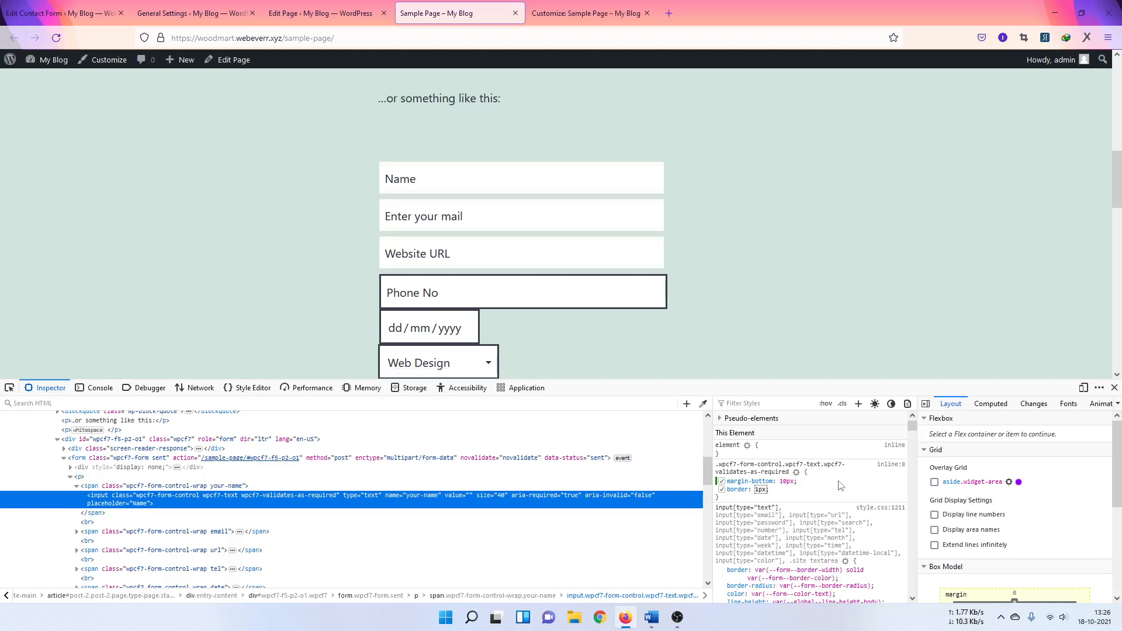
pyautogui.write('solid')
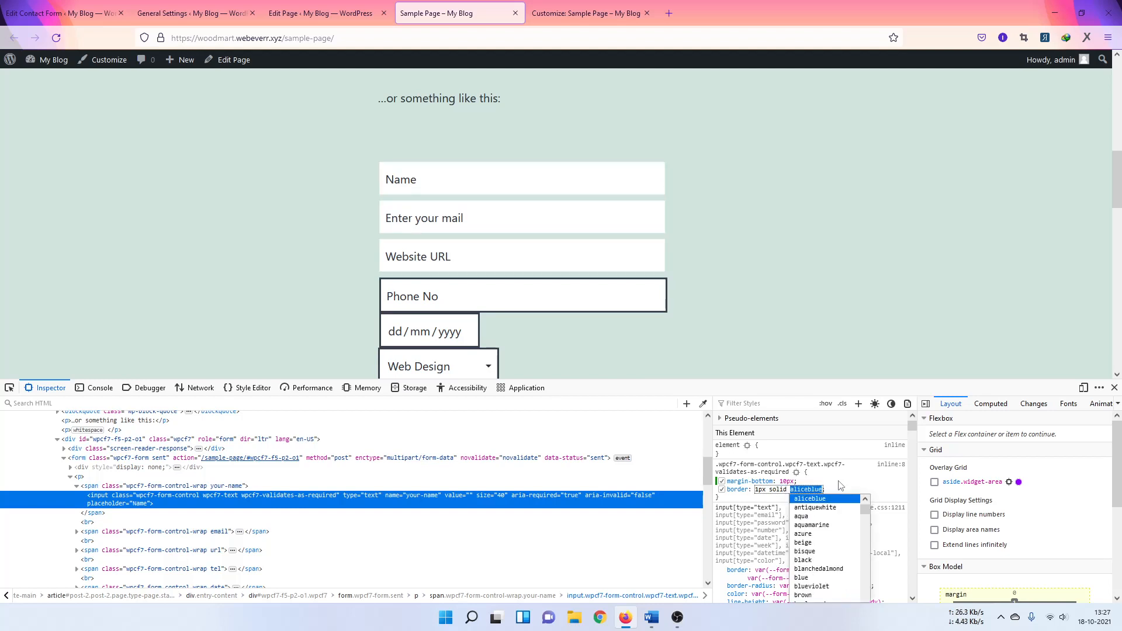
pyautogui.press('Down')
pyautogui.press('Down')
pyautogui.press('Down')
pyautogui.press('Down')
pyautogui.press('Down')
pyautogui.press('Down')
pyautogui.press('Down')
pyautogui.press('Down')
pyautogui.press('Down')
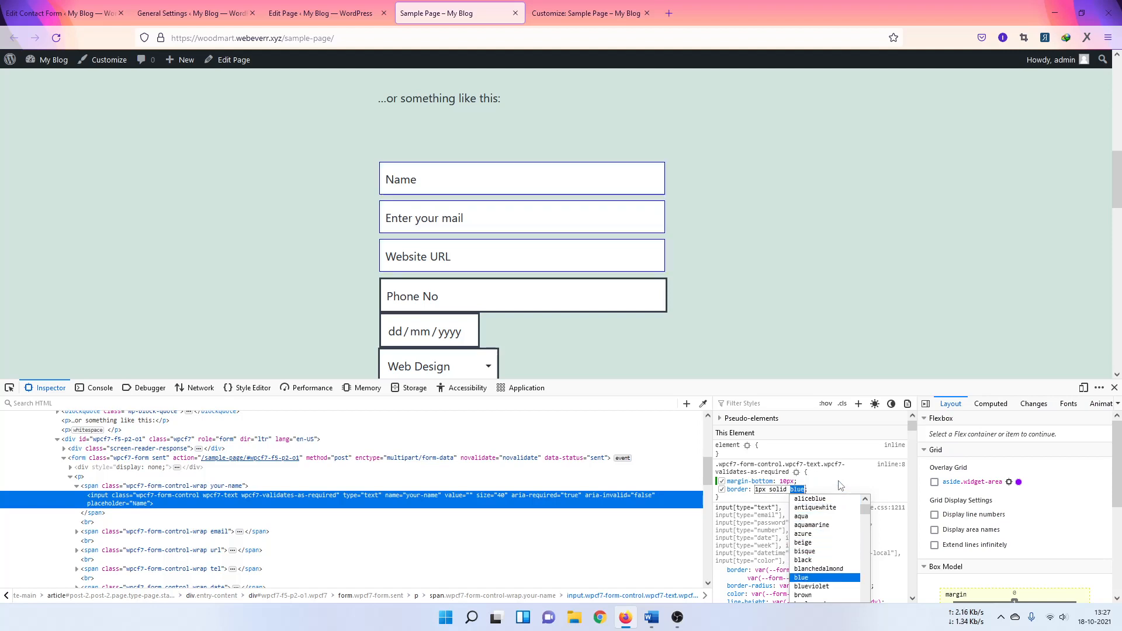
pyautogui.press('Down')
pyautogui.press('Down')
pyautogui.press('Up')
pyautogui.press('Up')
pyautogui.press('Up')
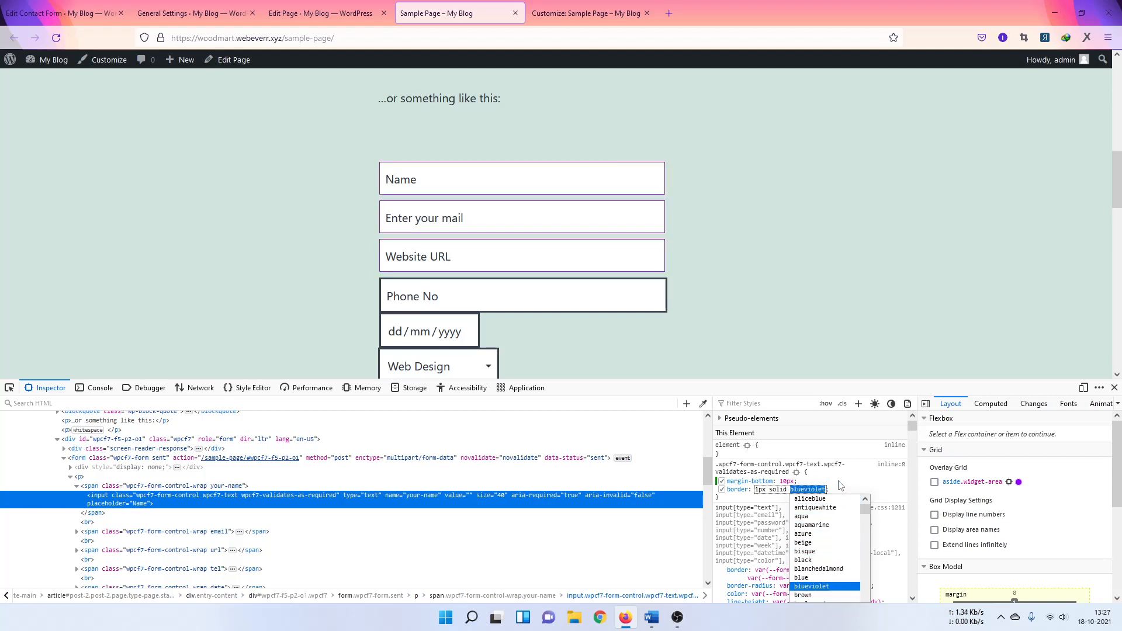
pyautogui.press('Up')
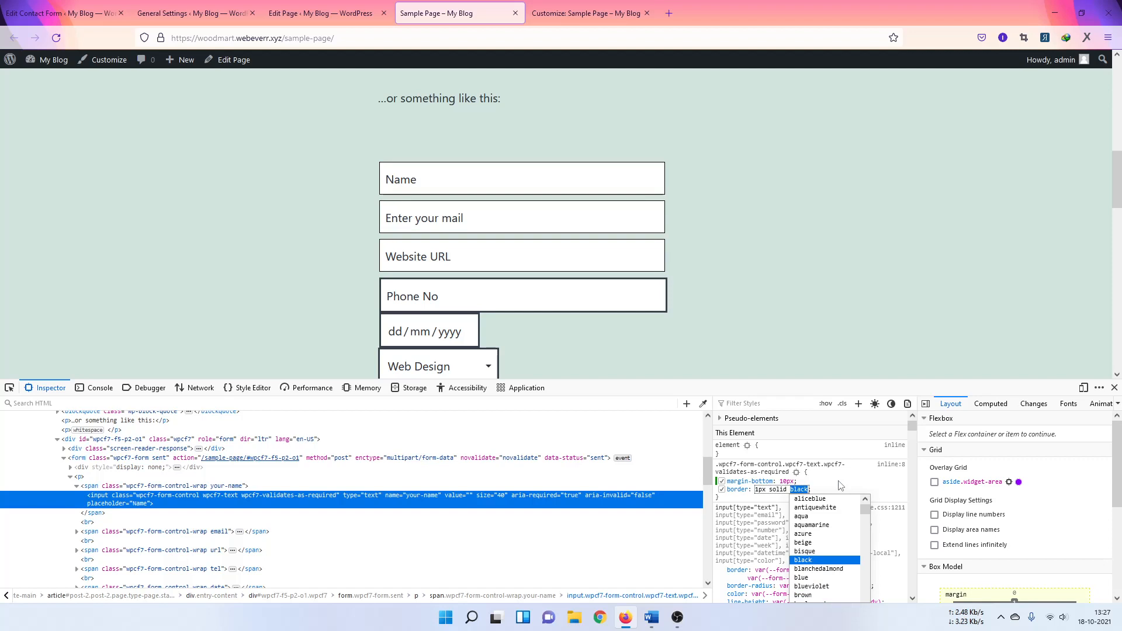
pyautogui.press('Up')
pyautogui.press('Up')
pyautogui.press('Down')
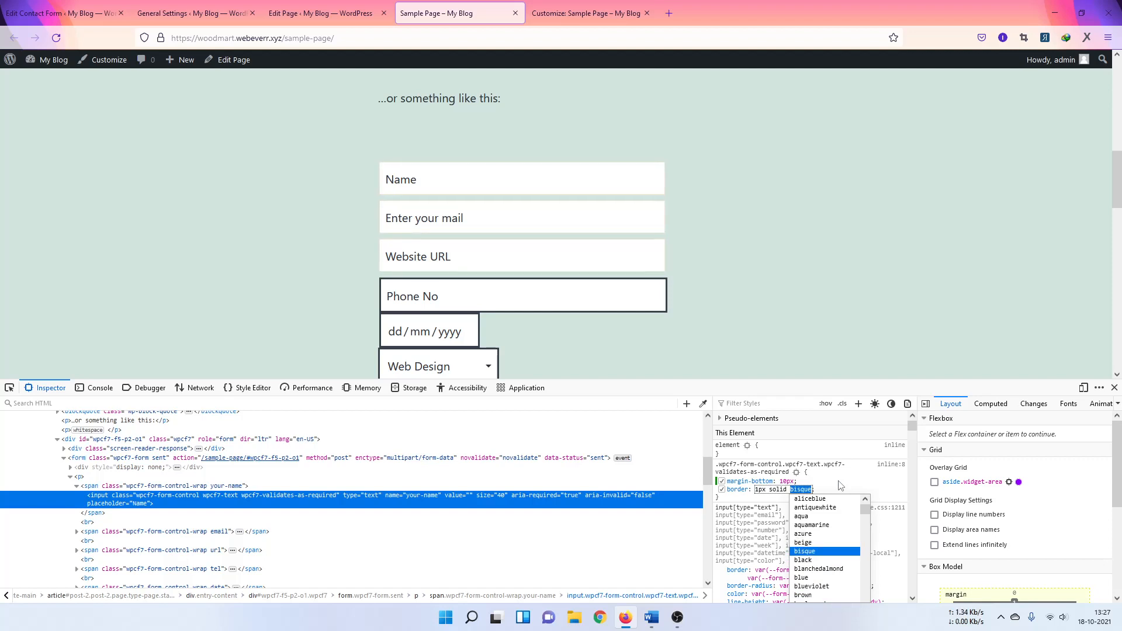
pyautogui.press('Up')
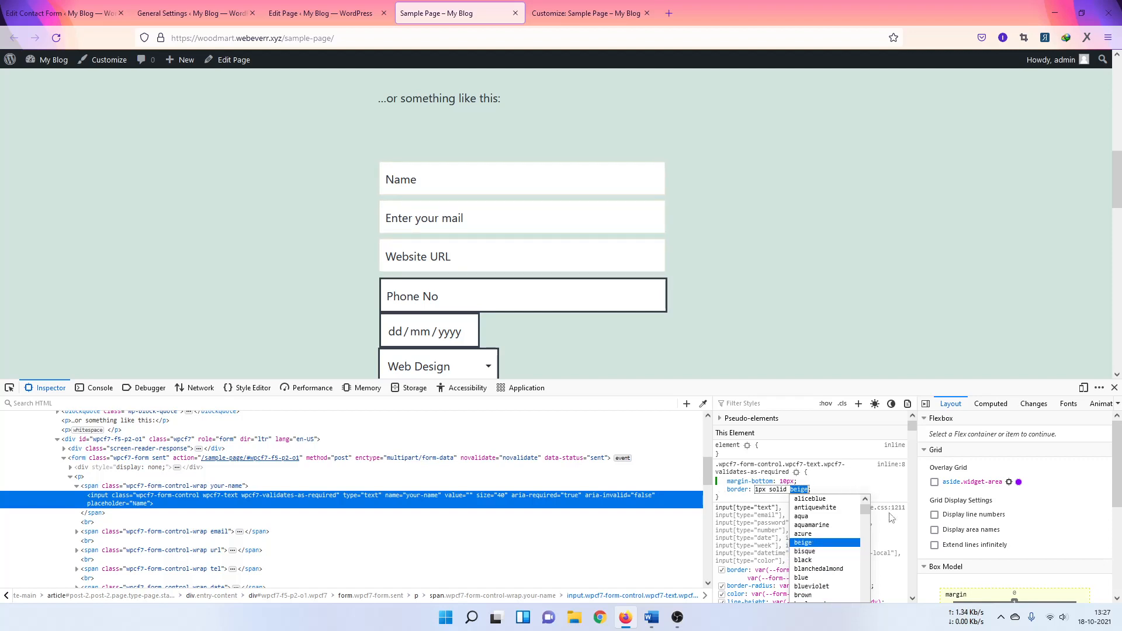
pyautogui.doubleClick(884, 485)
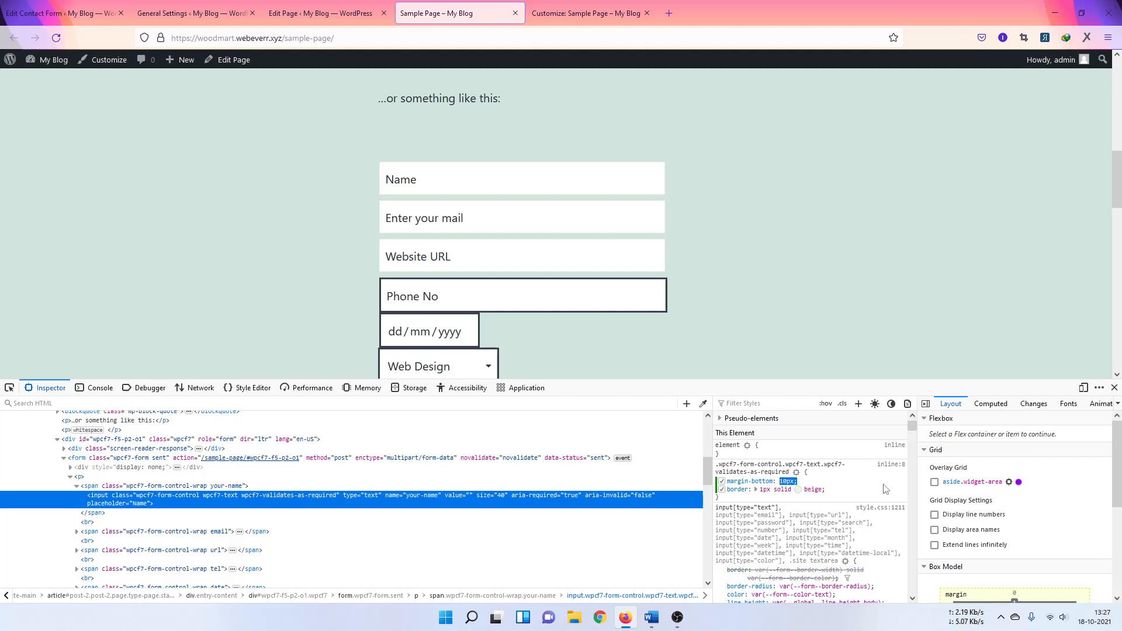
# Step: Select the whole input rule text for copying
pyautogui.scroll(-2, 615, 304)
pyautogui.scroll(3, 615, 304)
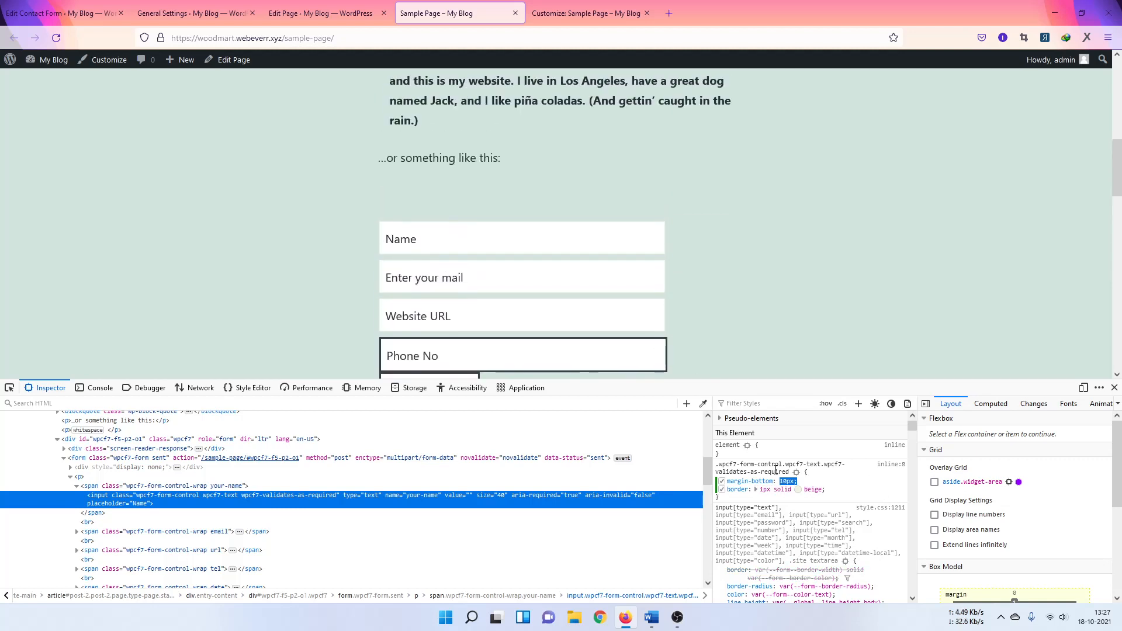
pyautogui.scroll(-3, 488, 338)
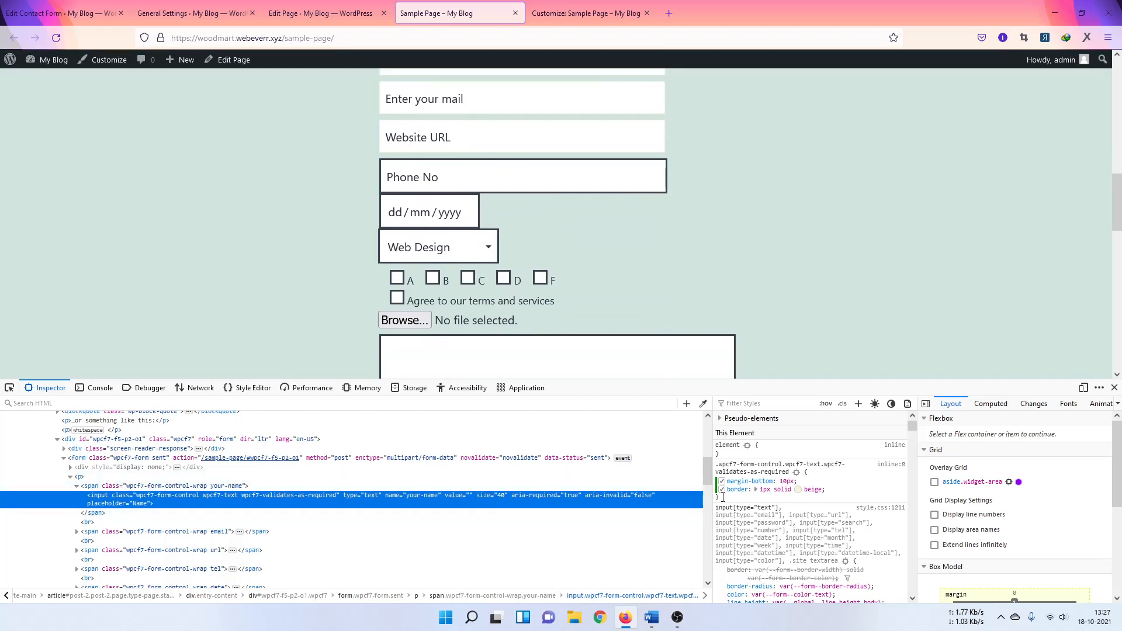
pyautogui.moveTo(722, 497); pyautogui.dragTo(716, 465)
pyautogui.hotkey('ctrl', 'c')
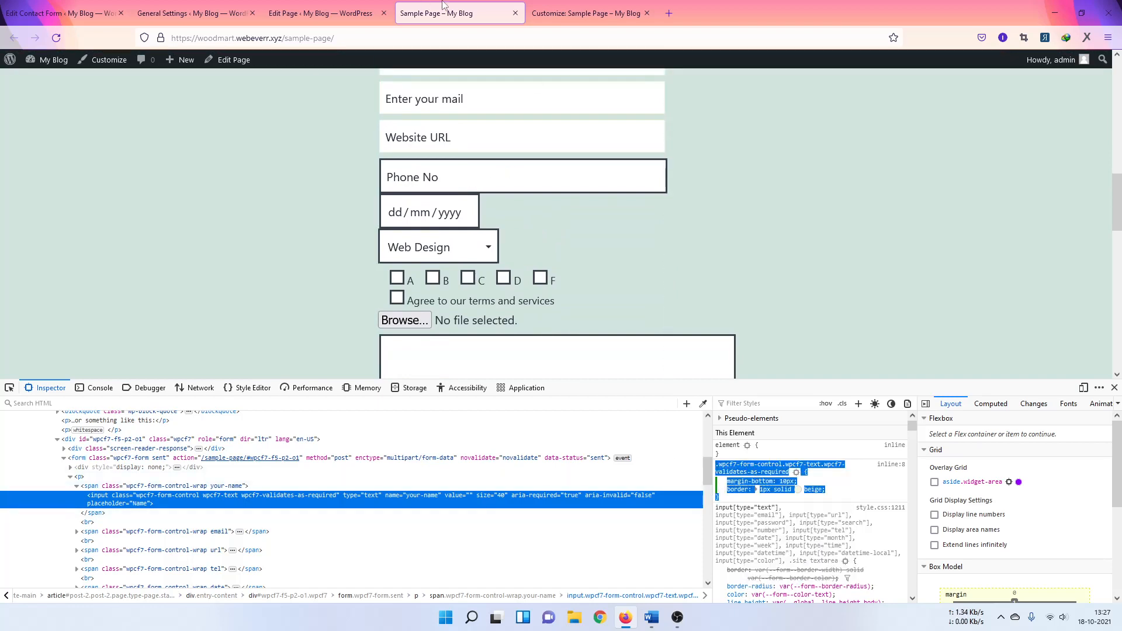
pyautogui.click(564, 13)
# Step: Paste the copied input rule into Additional CSS and publish it
pyautogui.click(115, 370)
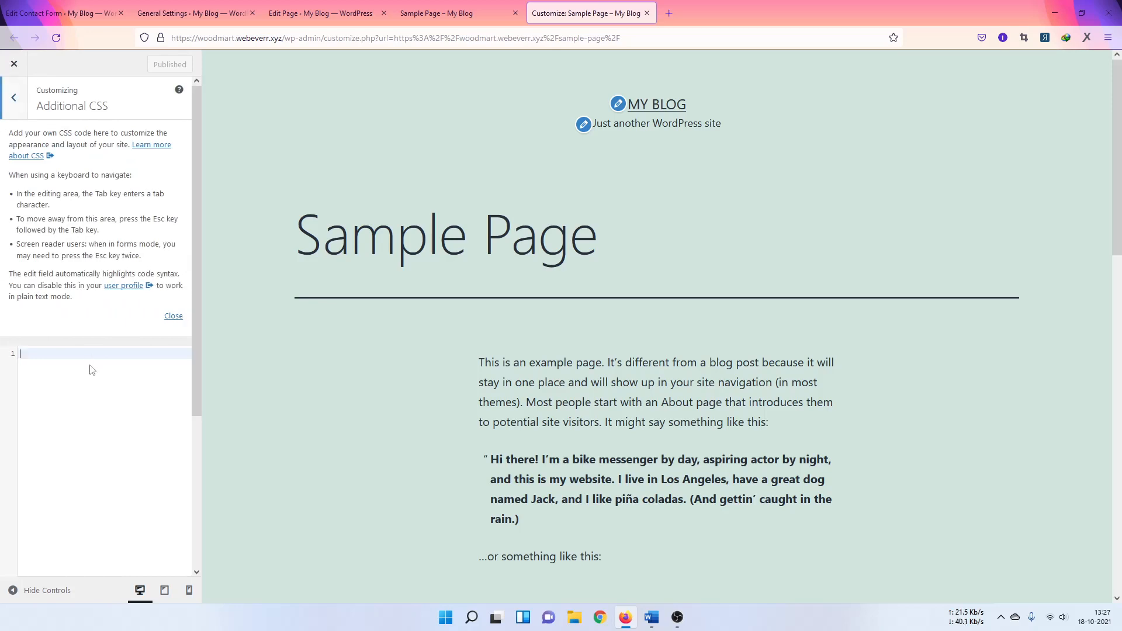
pyautogui.hotkey('ctrl', 'v')
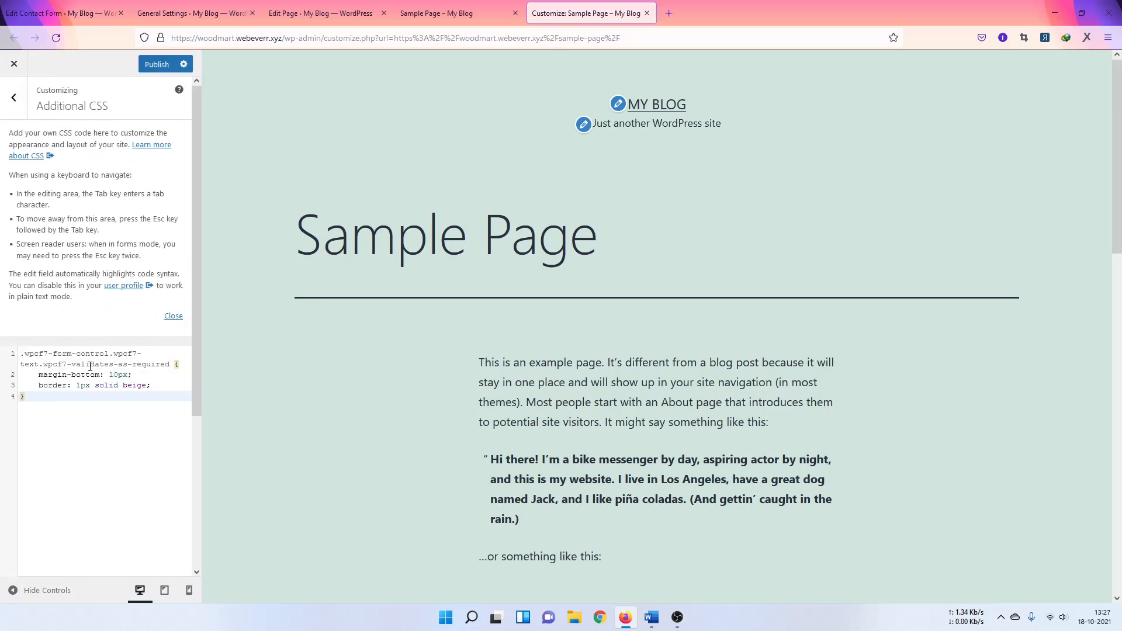
pyautogui.click(157, 64)
pyautogui.scroll(-9, 613, 265)
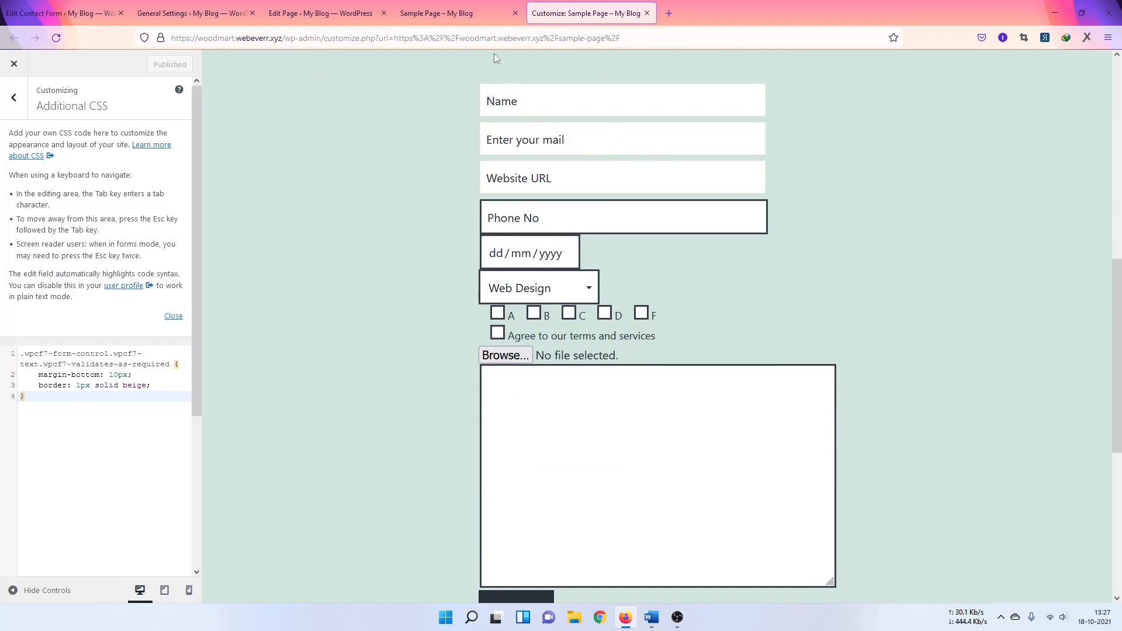
# Step: Inspect the Phone No field to get its selector
pyautogui.click(467, 25)
pyautogui.hotkey('ctrl', 'shift', 'c')
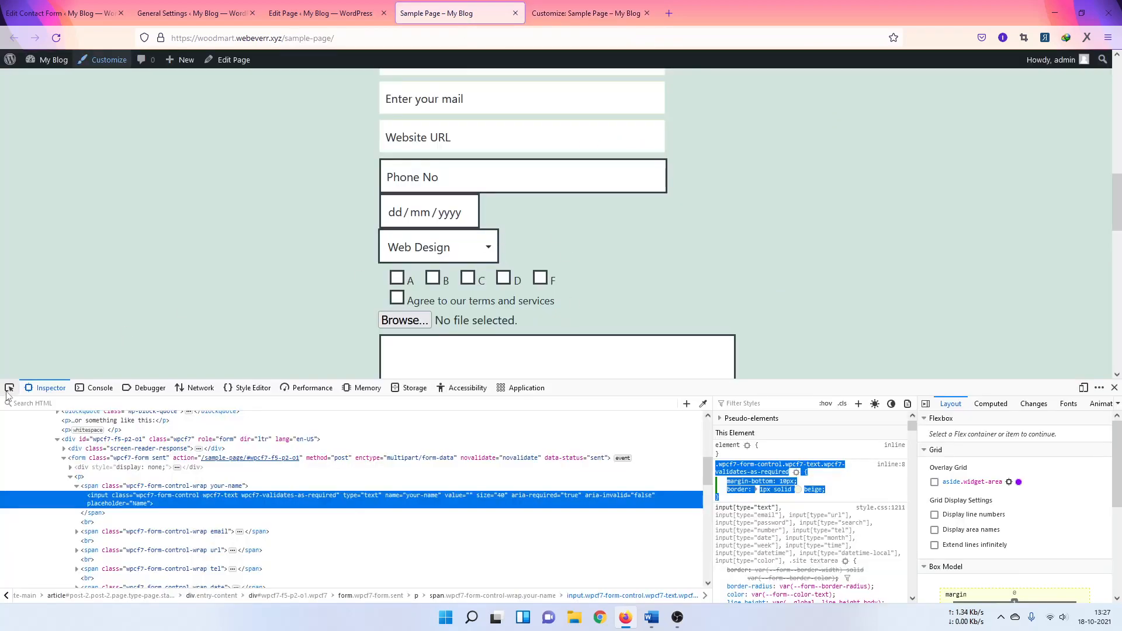
pyautogui.click(527, 178)
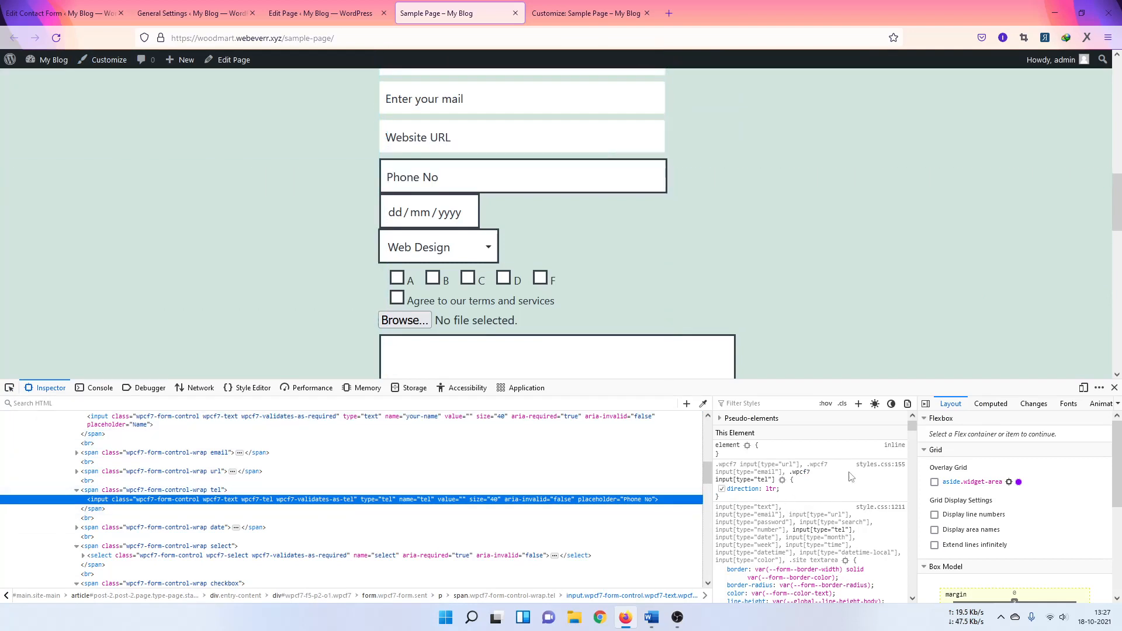
pyautogui.click(860, 404)
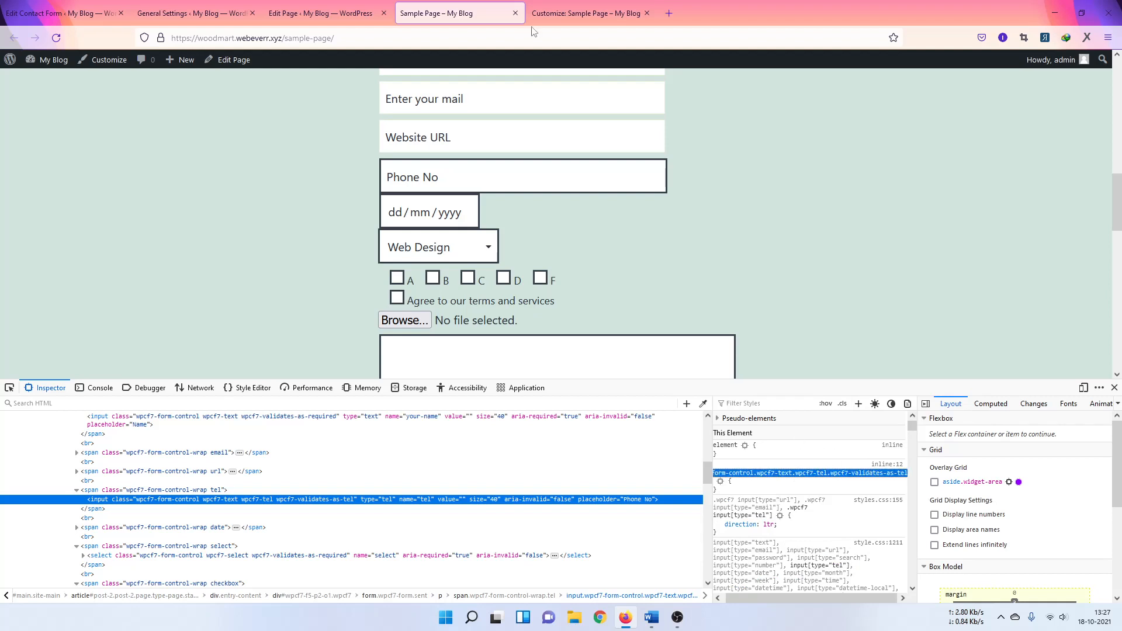
# Step: Append the Phone No selector after a comma in Additional CSS and publish again
pyautogui.click(562, 10)
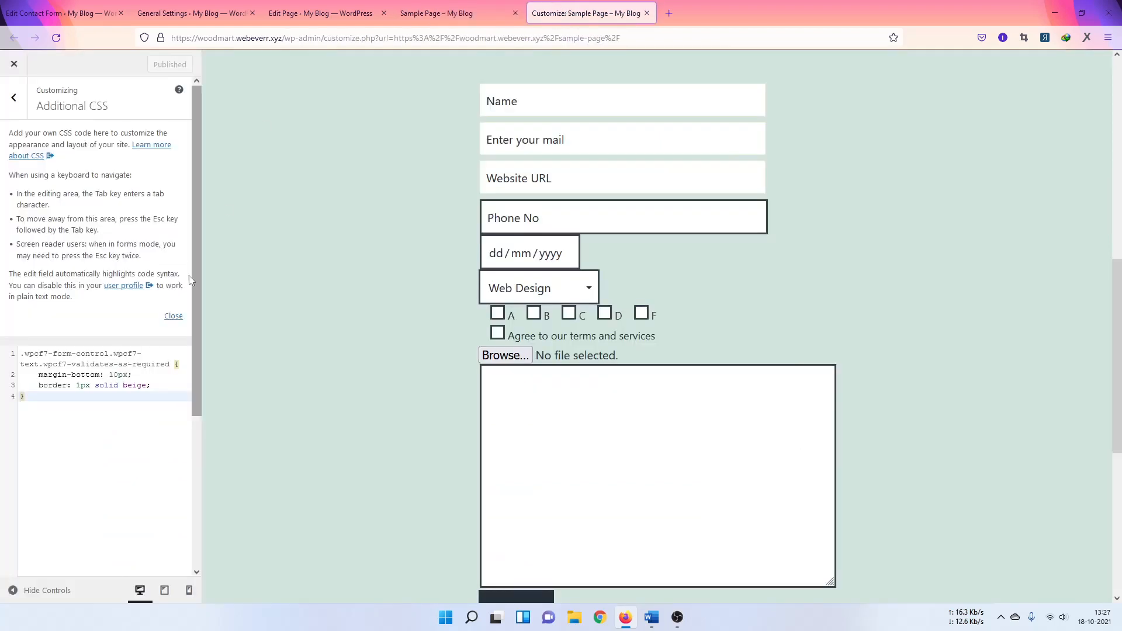
pyautogui.click(168, 365)
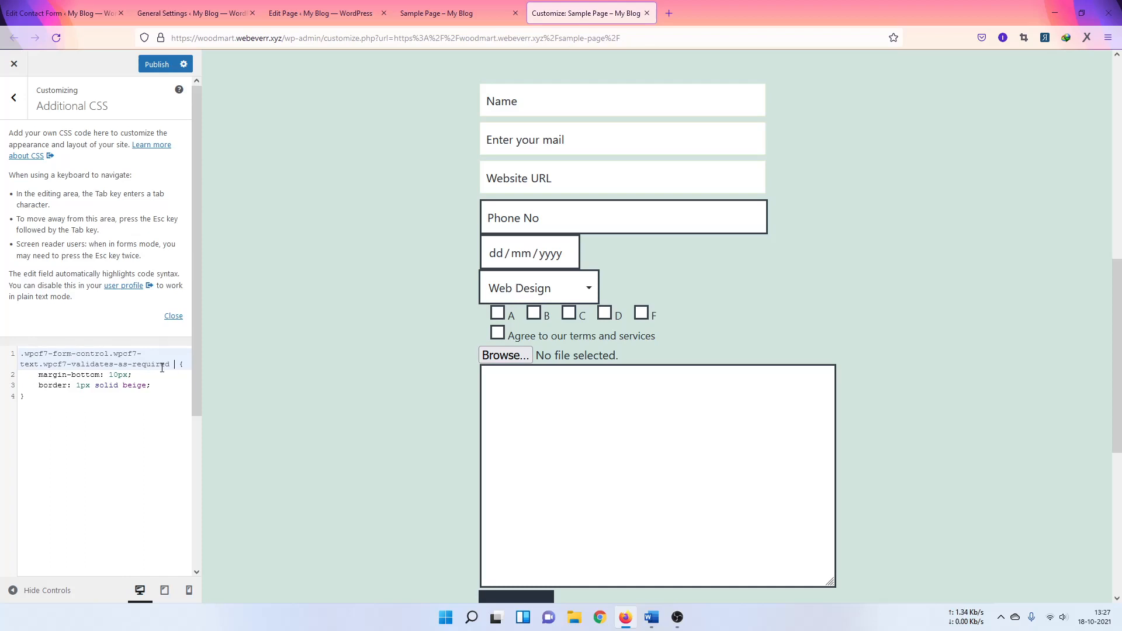
pyautogui.write(',')
pyautogui.hotkey('ctrl', 'v')
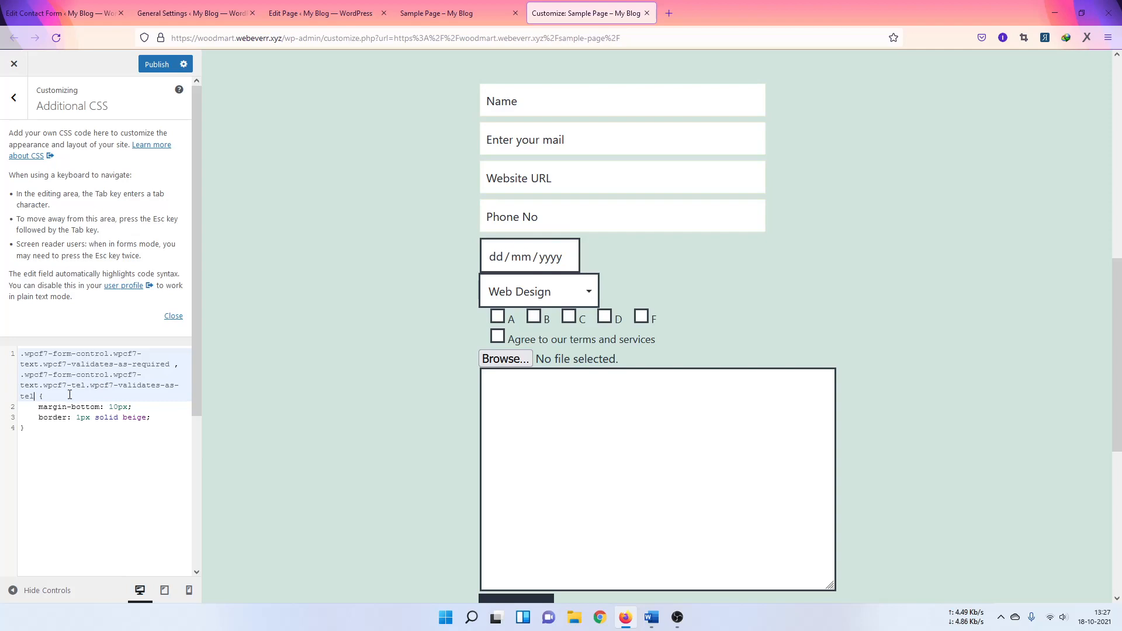
pyautogui.click(151, 65)
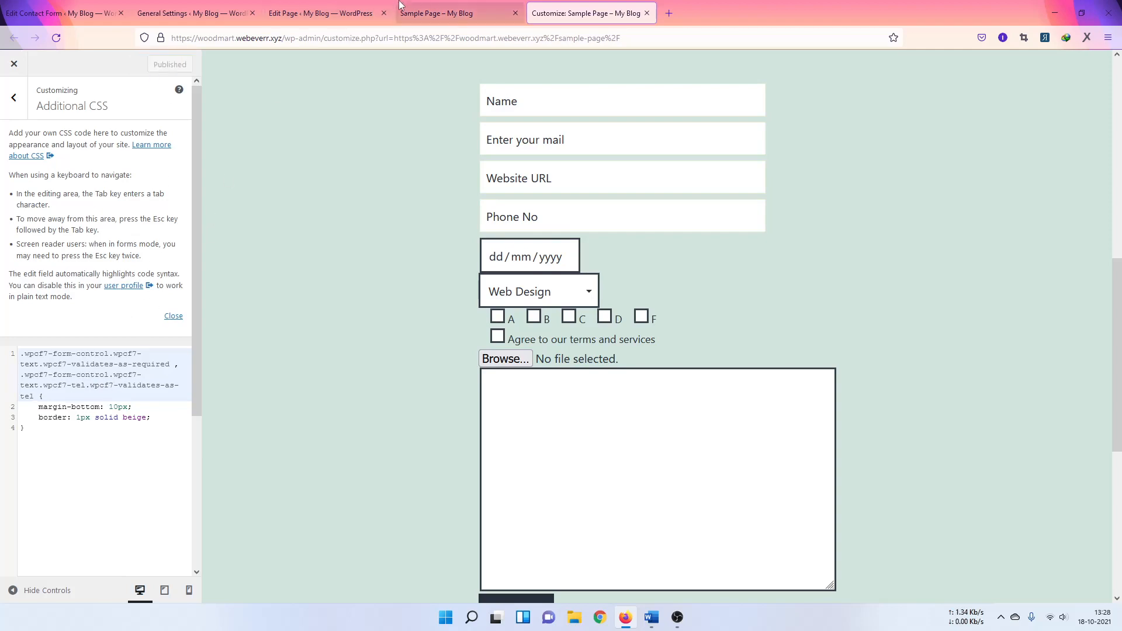
pyautogui.click(444, 15)
# Step: Reload the Sample Page and inspect the form's date and phone inputs
pyautogui.press('F5')
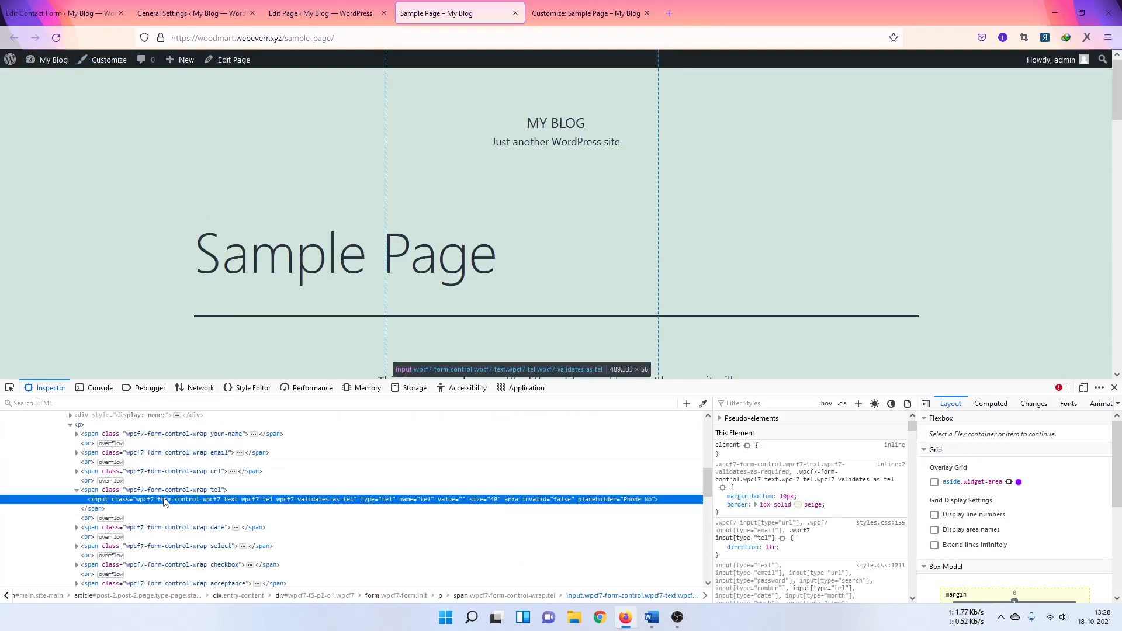
pyautogui.scroll(-5, 591, 195)
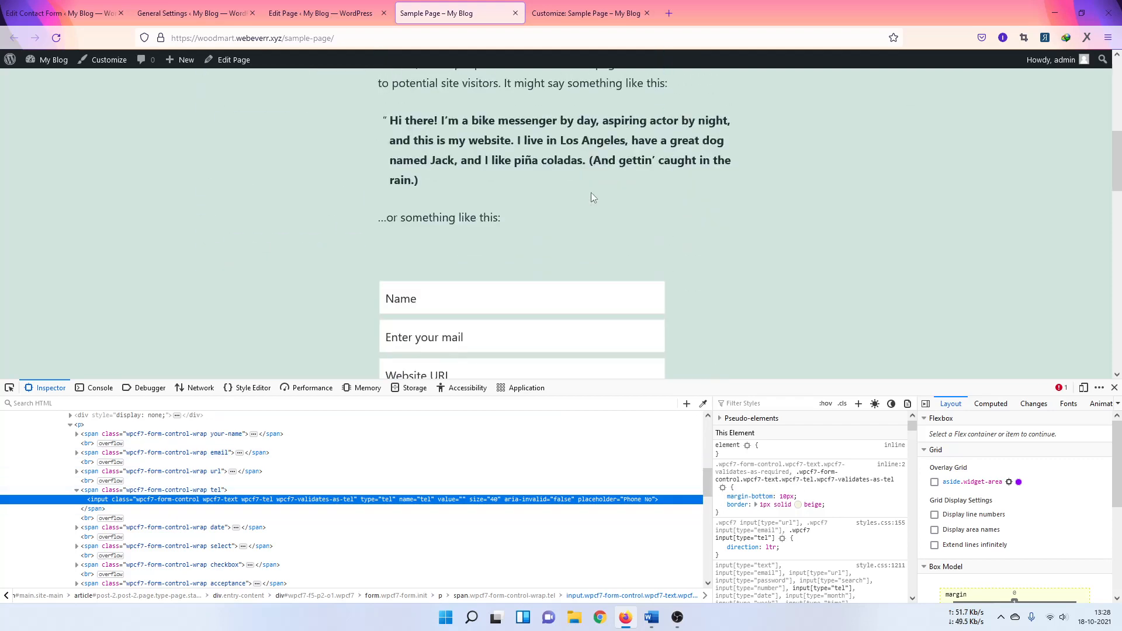
pyautogui.scroll(-3, 591, 193)
pyautogui.scroll(-1, 821, 259)
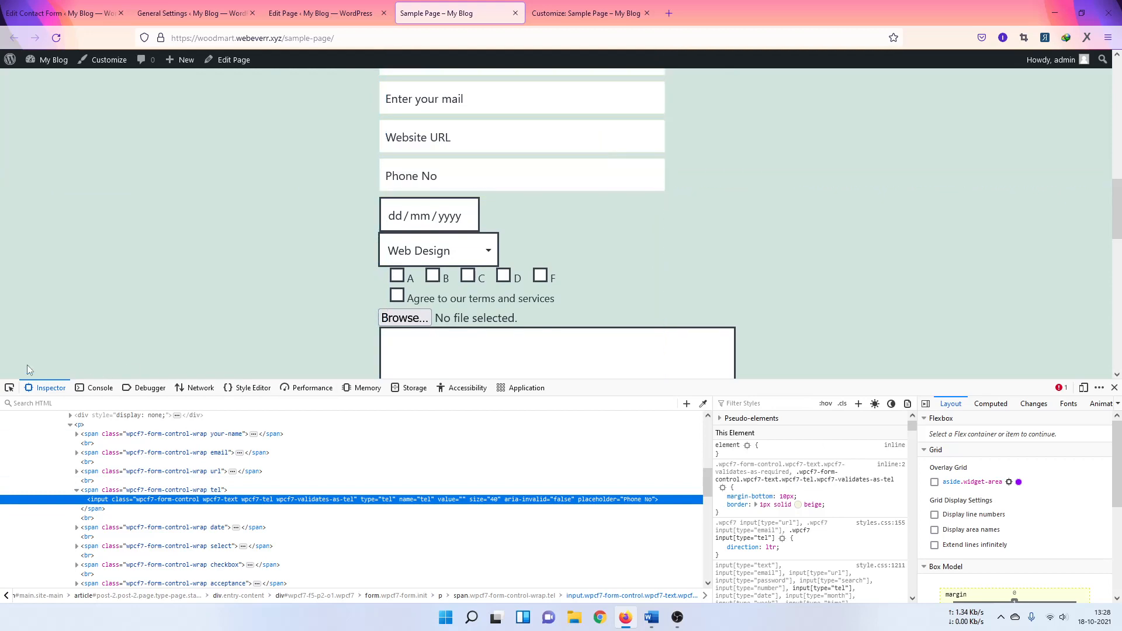
pyautogui.click(9, 387)
pyautogui.click(431, 216)
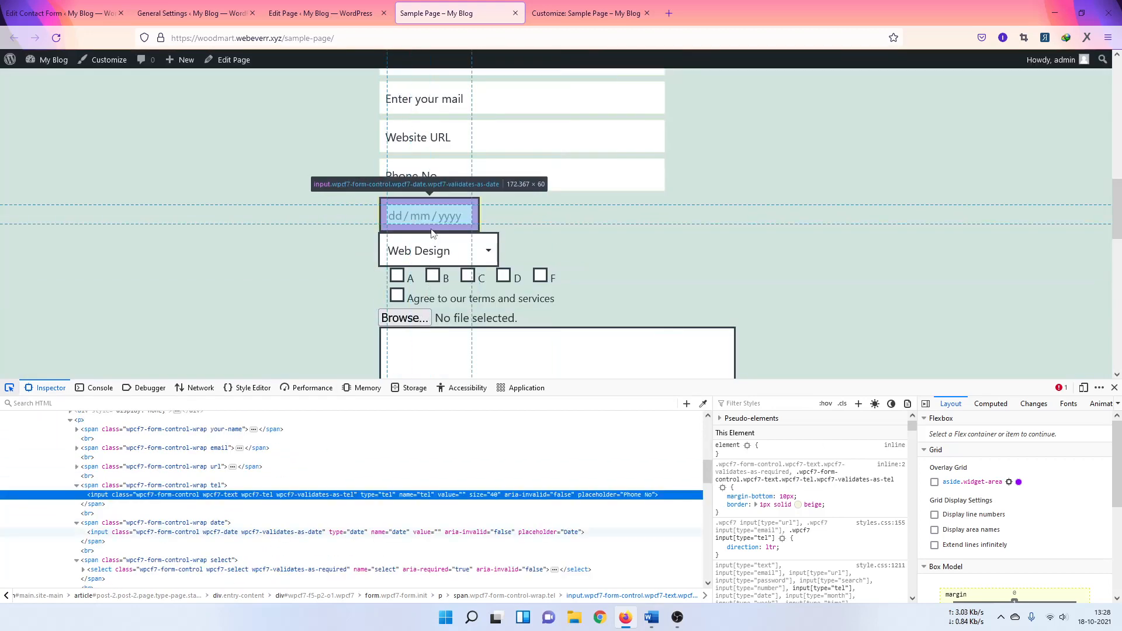
pyautogui.scroll(-5, 872, 517)
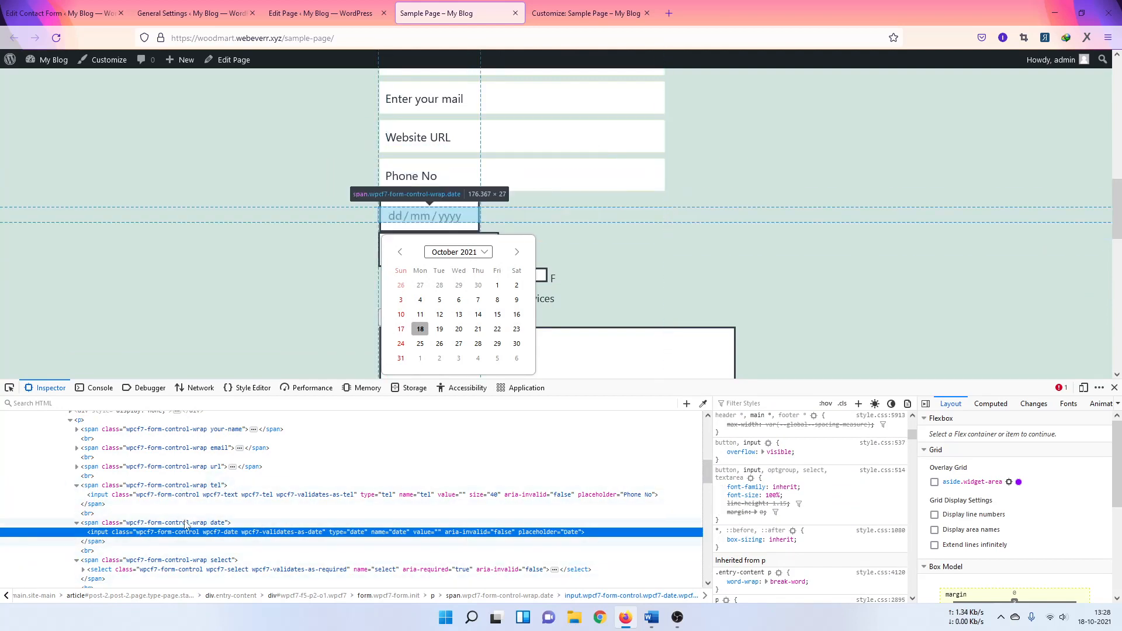
pyautogui.scroll(-5, 822, 503)
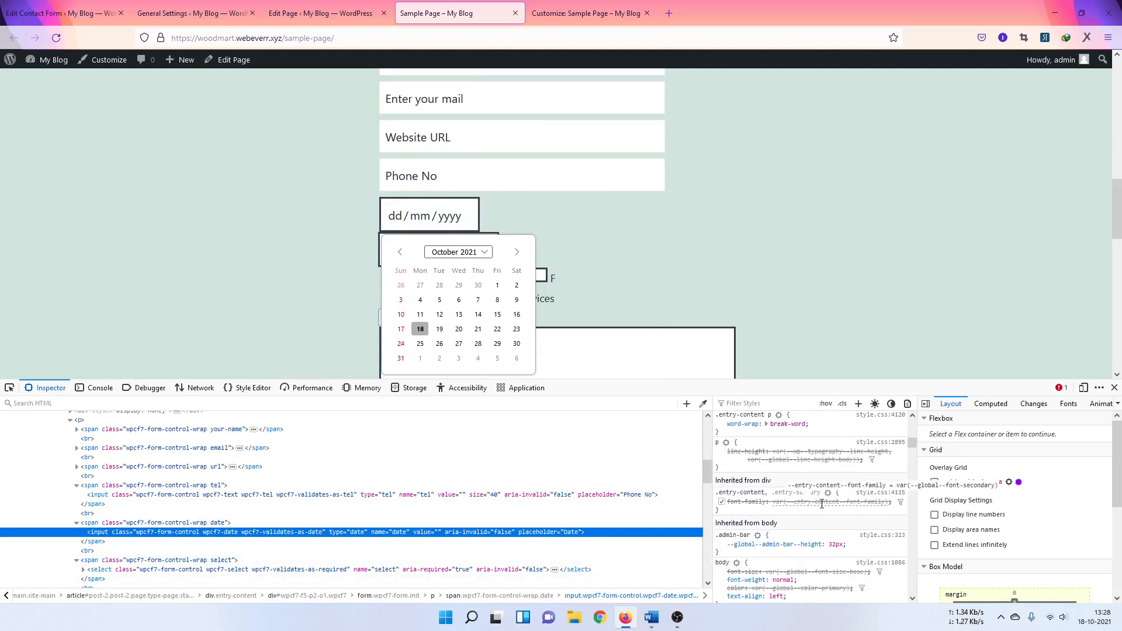
pyautogui.scroll(5, 822, 503)
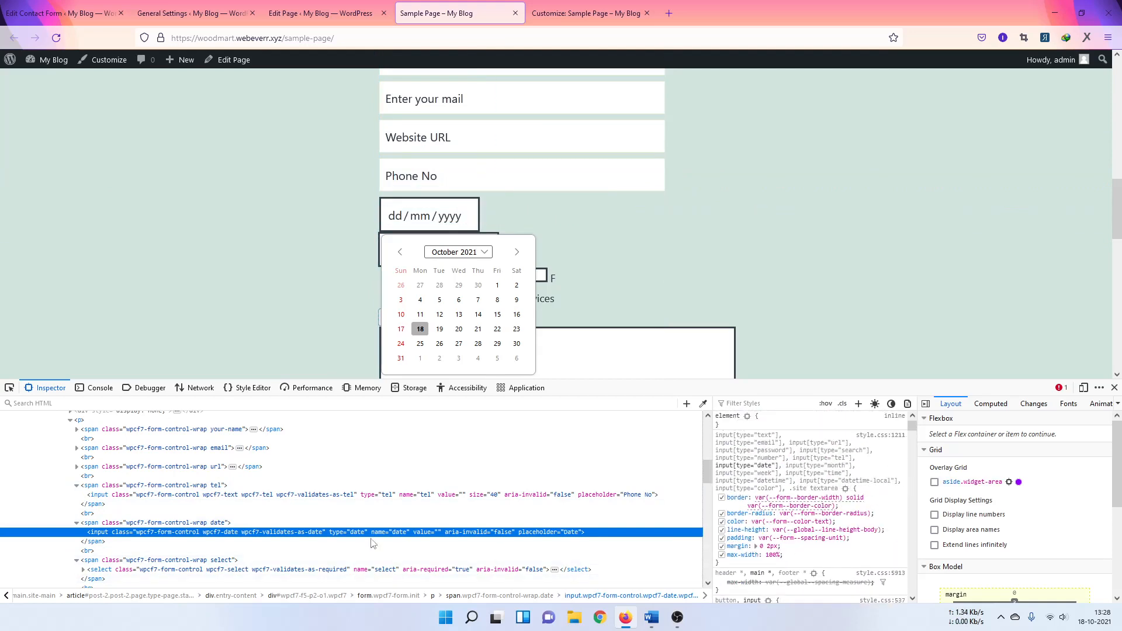
pyautogui.press('Up')
pyautogui.press('Up')
pyautogui.press('Up')
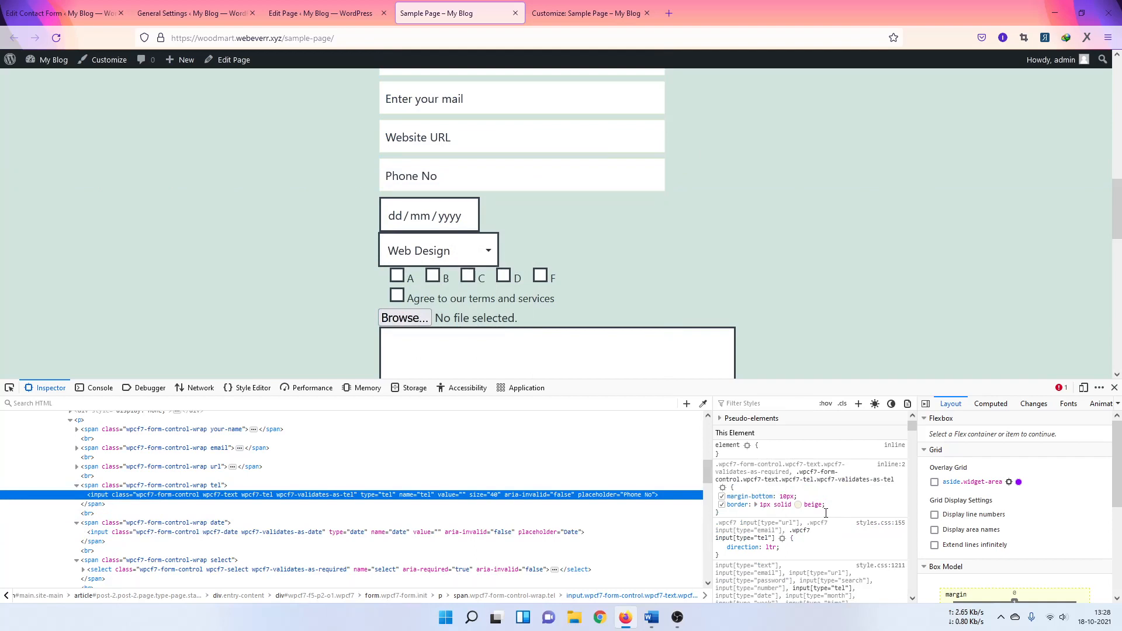
pyautogui.scroll(2, 300, 330)
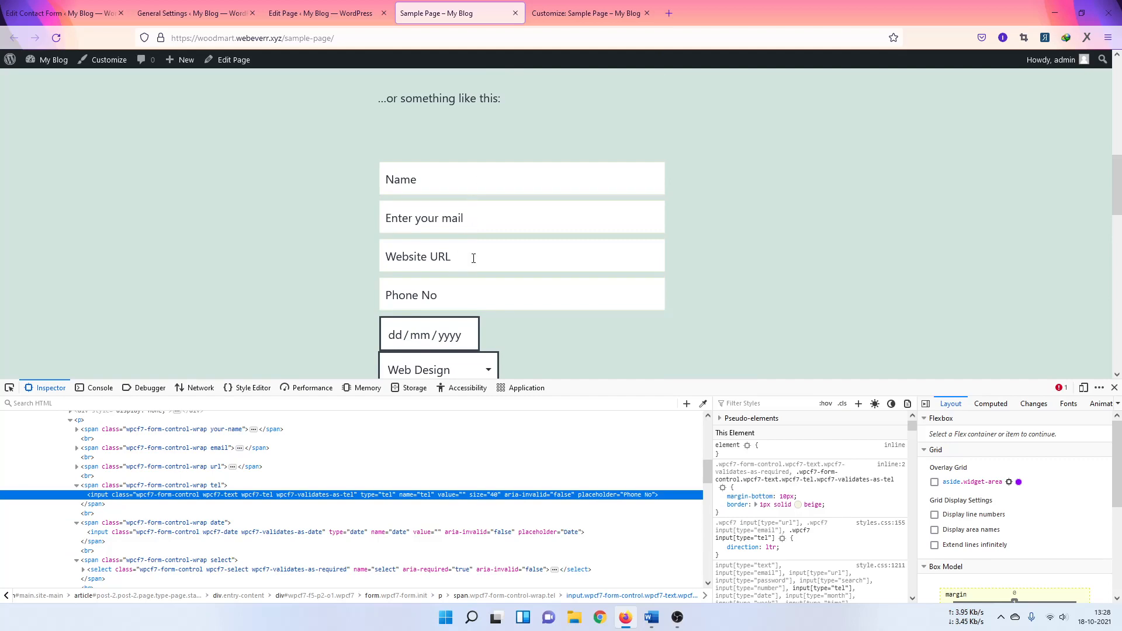
pyautogui.scroll(-1, 475, 301)
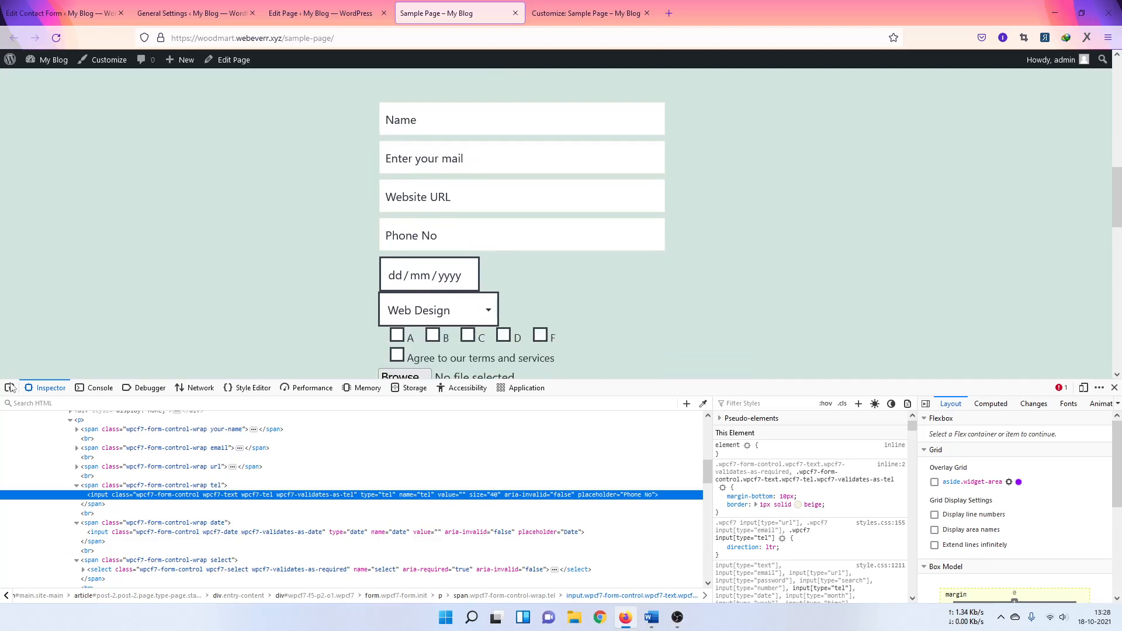
# Step: Re-inspect the date field and copy its input-type selector list
pyautogui.click(9, 388)
pyautogui.click(425, 275)
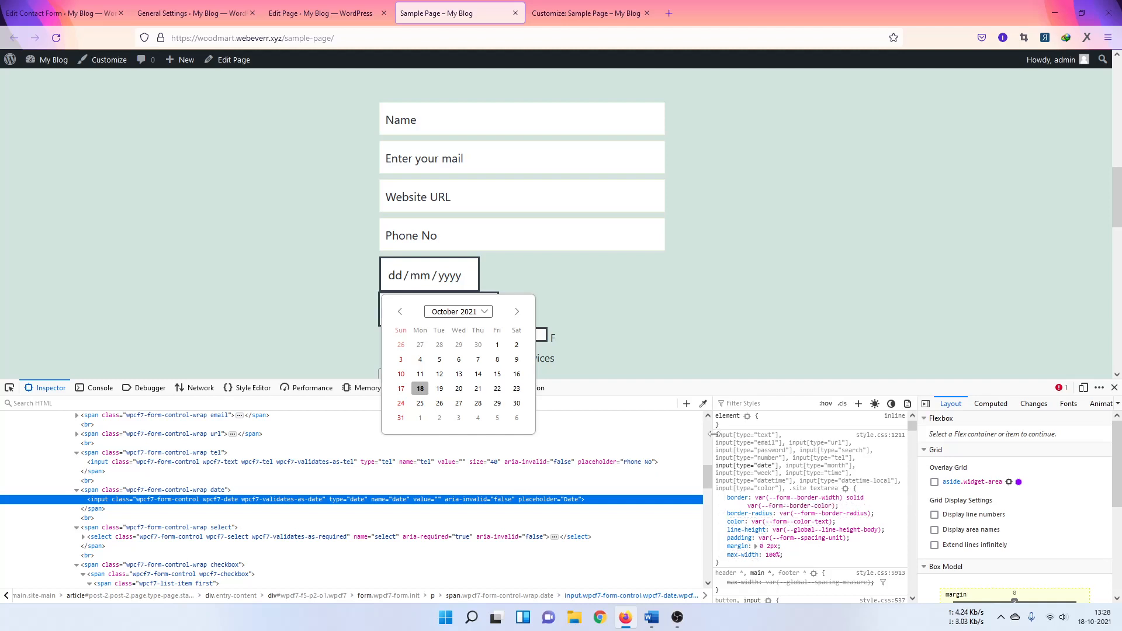
pyautogui.moveTo(717, 435); pyautogui.dragTo(838, 488)
pyautogui.rightClick(829, 481)
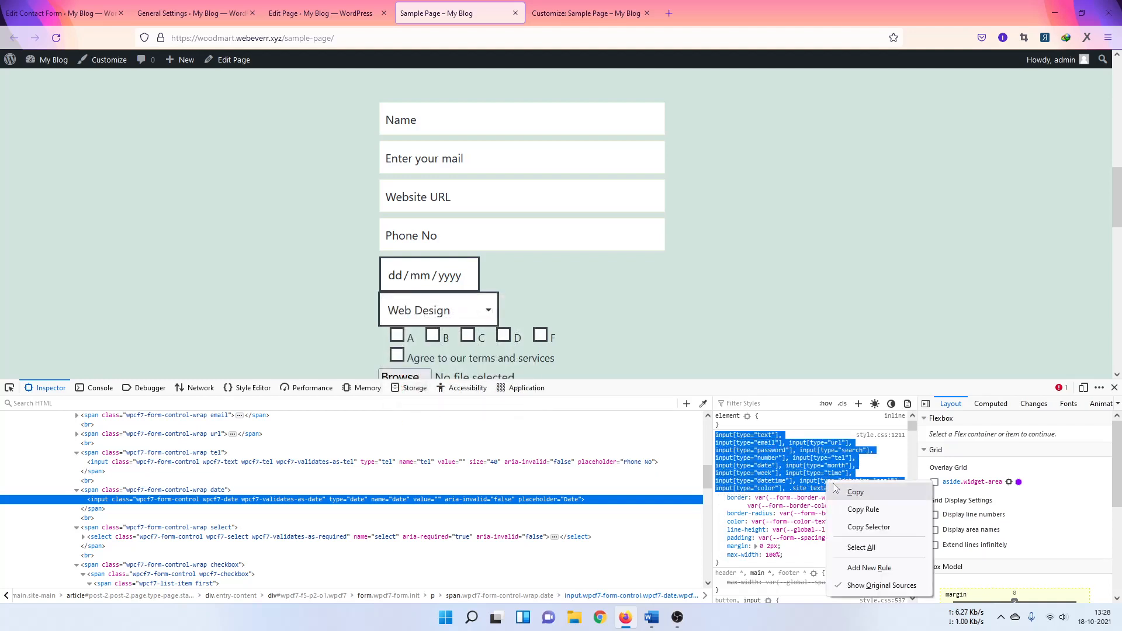
pyautogui.click(842, 492)
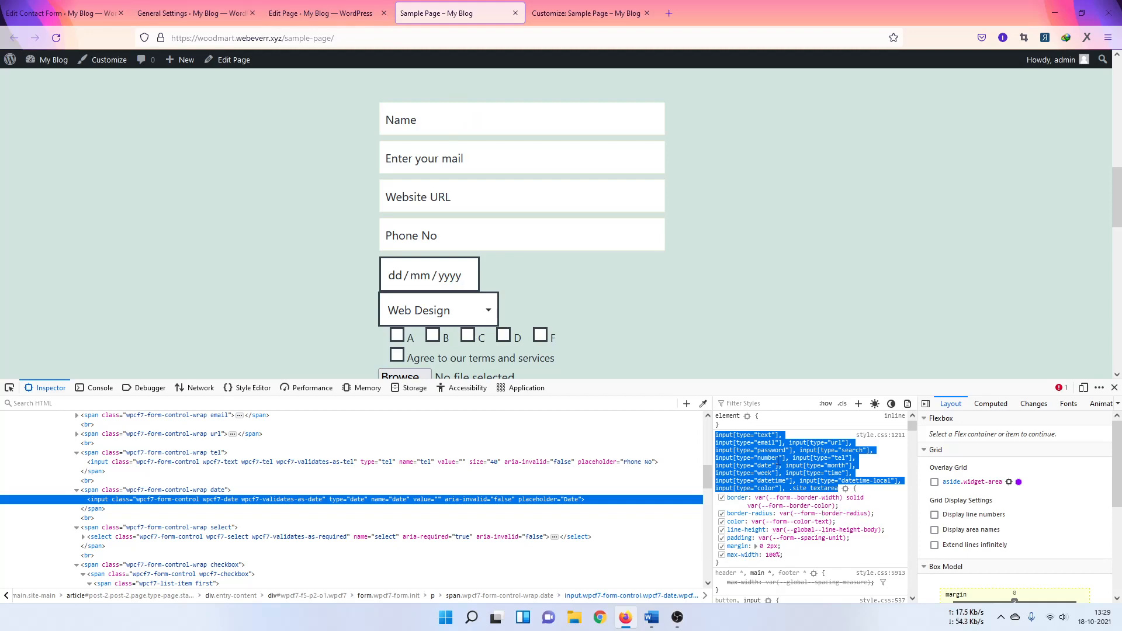
# Step: Replace the line-1 selector with the copied input-type list and publish the CSS
pyautogui.click(552, 14)
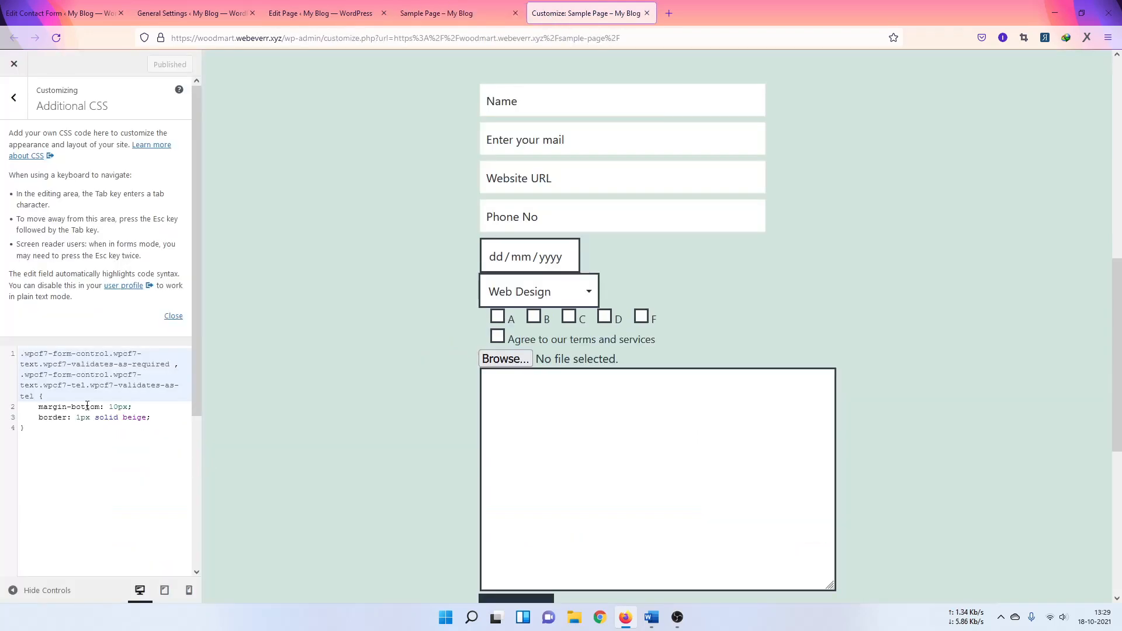
pyautogui.moveTo(34, 396); pyautogui.dragTo(17, 355)
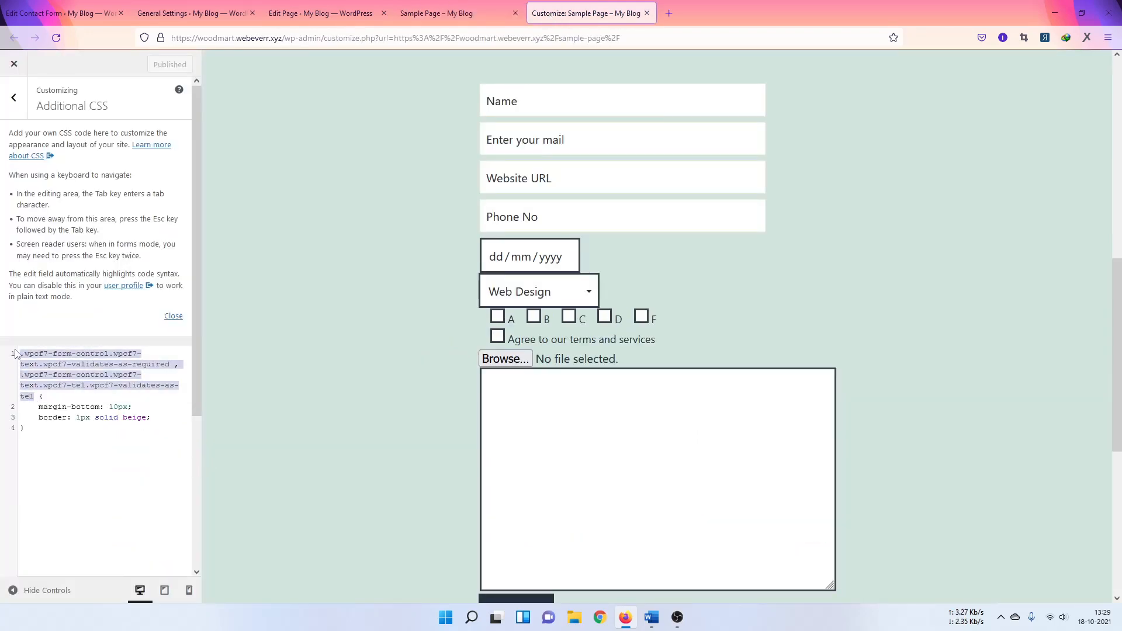
pyautogui.hotkey('ctrl', 'v')
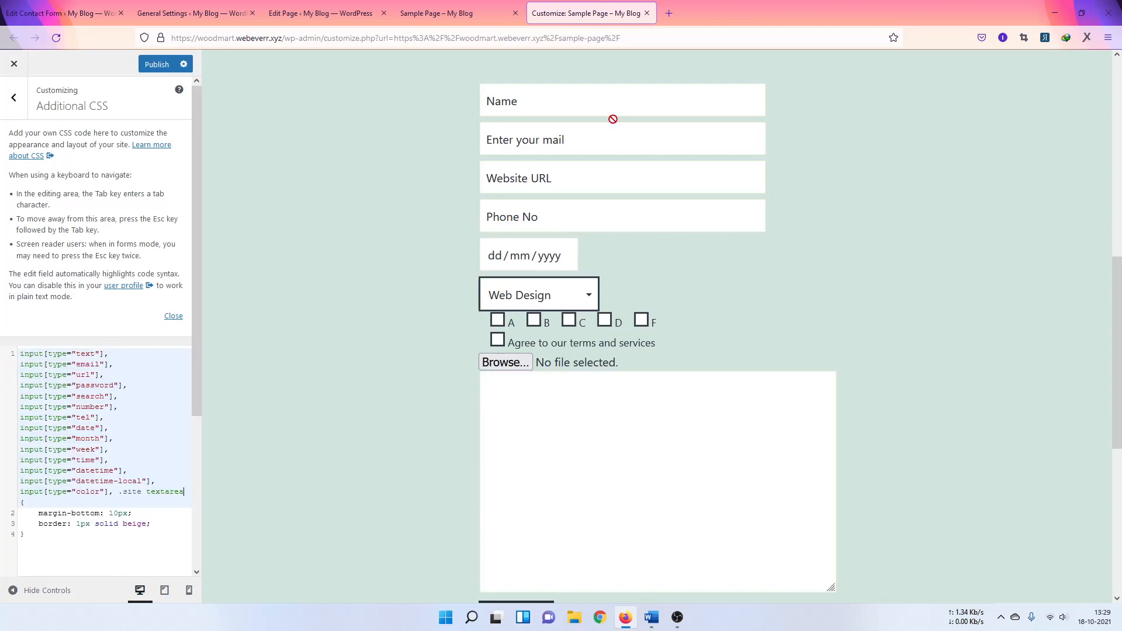
pyautogui.scroll(-2, 296, 395)
pyautogui.scroll(2, 412, 478)
pyautogui.click(157, 64)
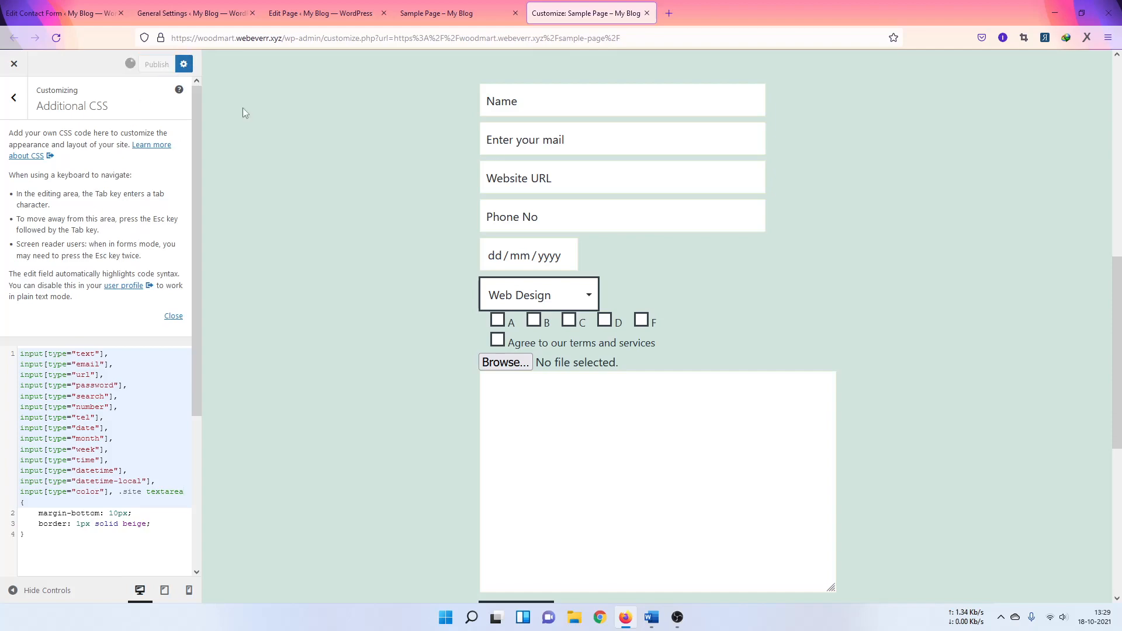
pyautogui.click(471, 22)
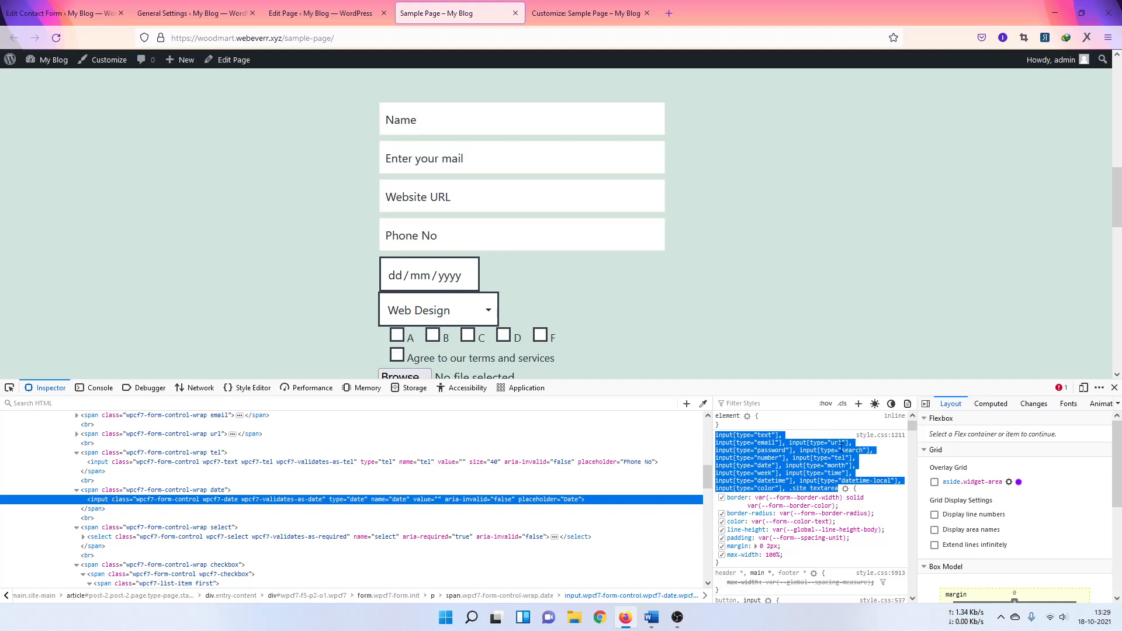
# Step: Check the republished form and Customizer, then go to General Settings
pyautogui.scroll(-2, 359, 292)
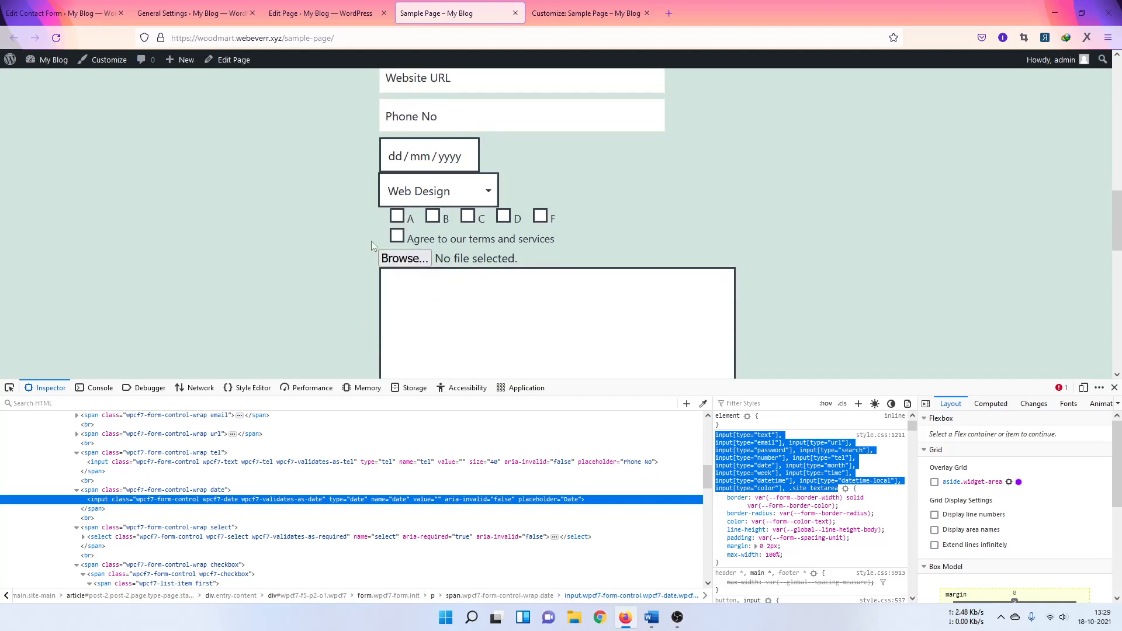
pyautogui.click(344, 12)
pyautogui.click(553, 13)
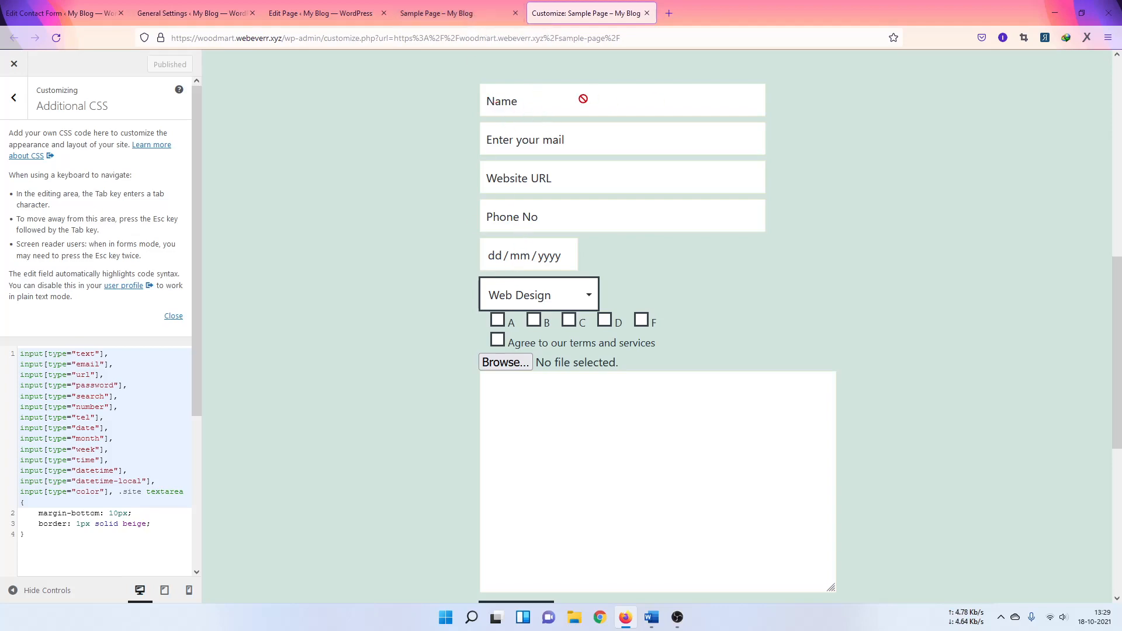
pyautogui.click(438, 14)
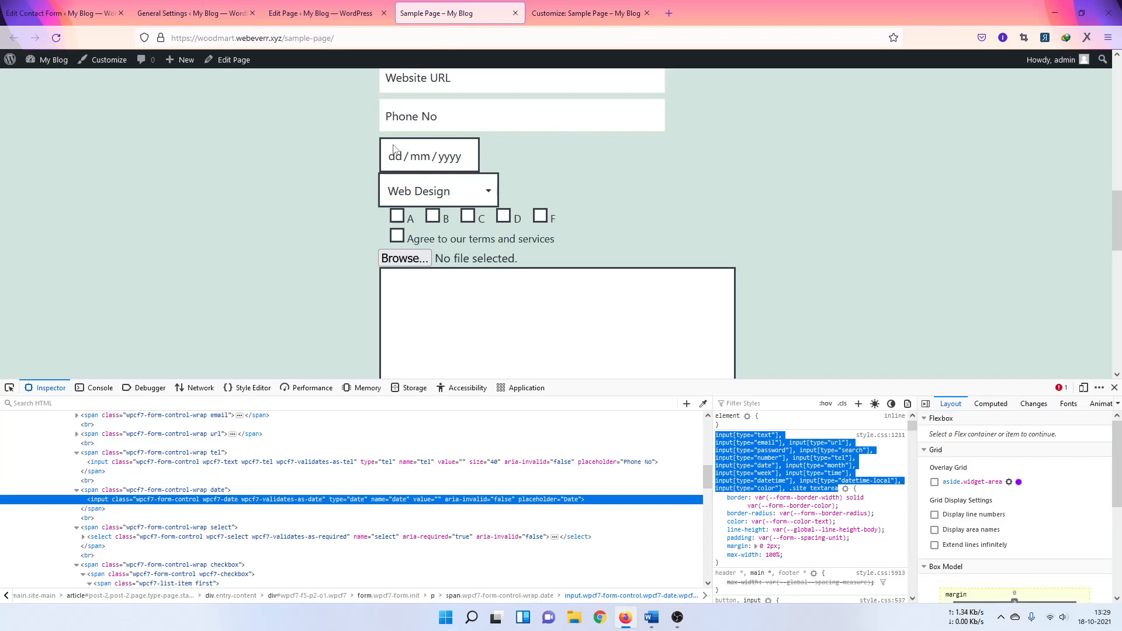
pyautogui.click(280, 15)
pyautogui.click(191, 16)
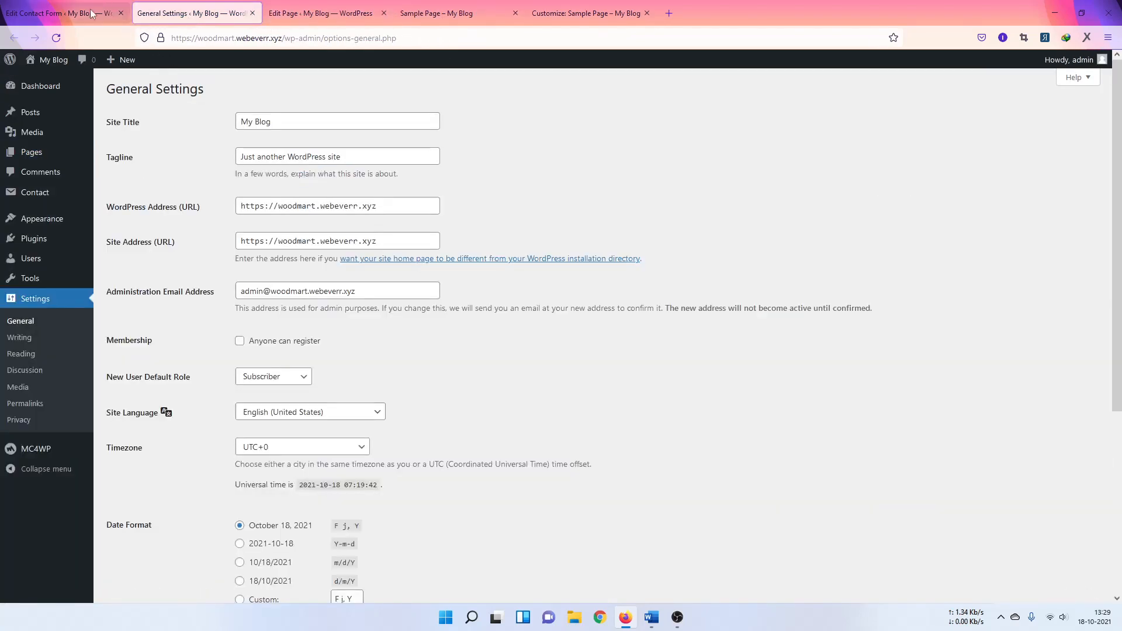
# Step: In the Form template, join the [email*] line onto the [text* your-name] line and save the form
pyautogui.click(50, 17)
pyautogui.click(139, 242)
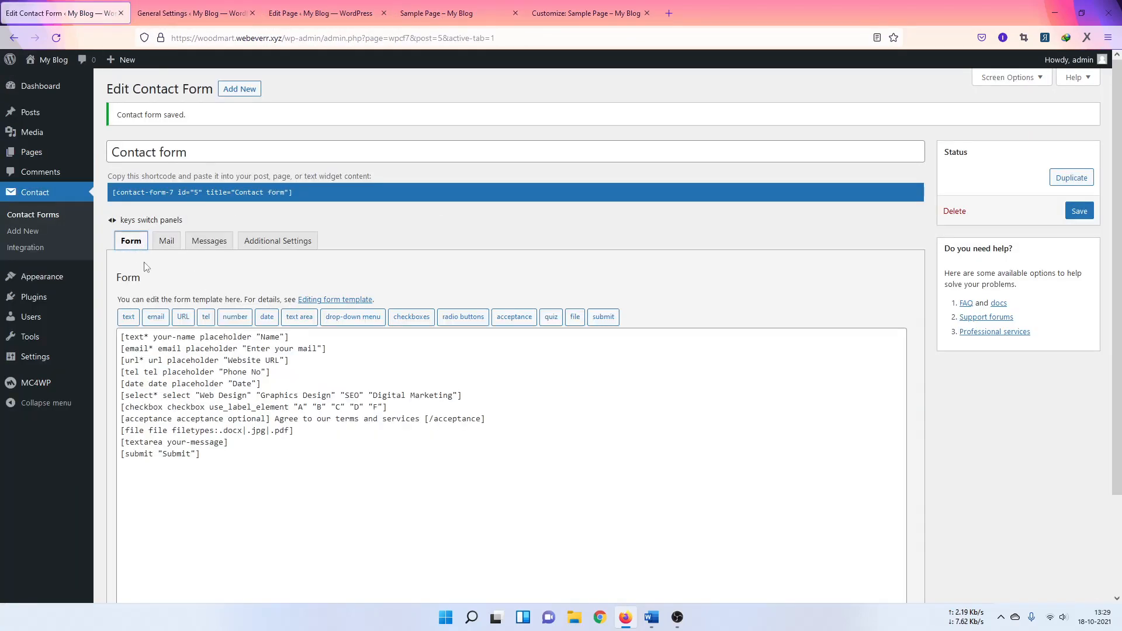
pyautogui.scroll(-2, 208, 284)
pyautogui.click(122, 289)
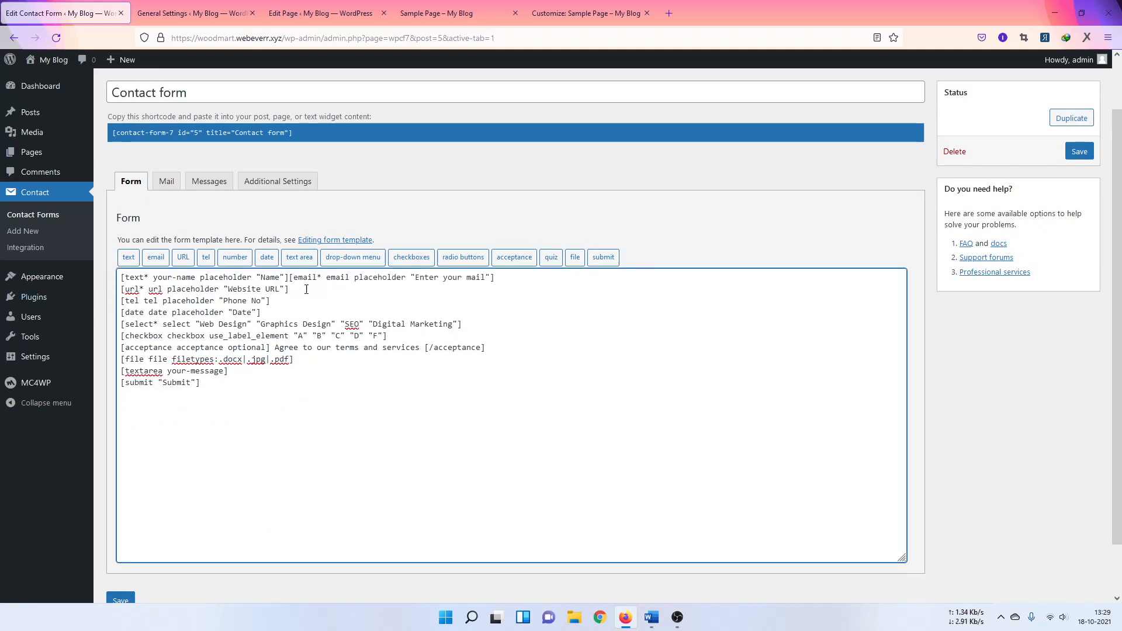
pyautogui.click(1080, 151)
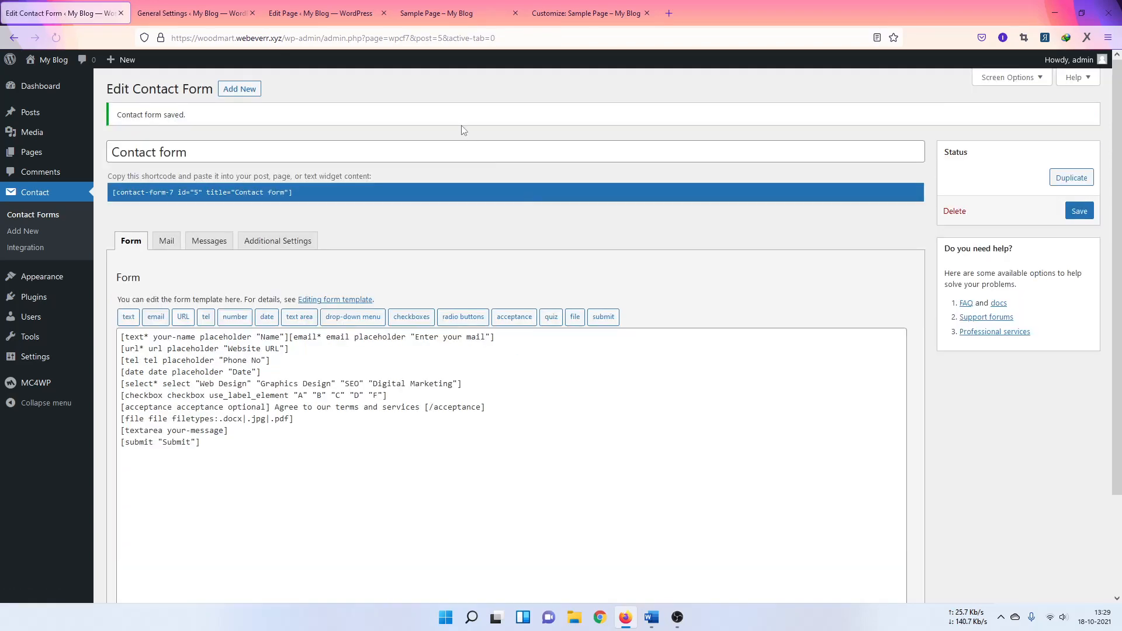
pyautogui.click(557, 14)
pyautogui.click(417, 14)
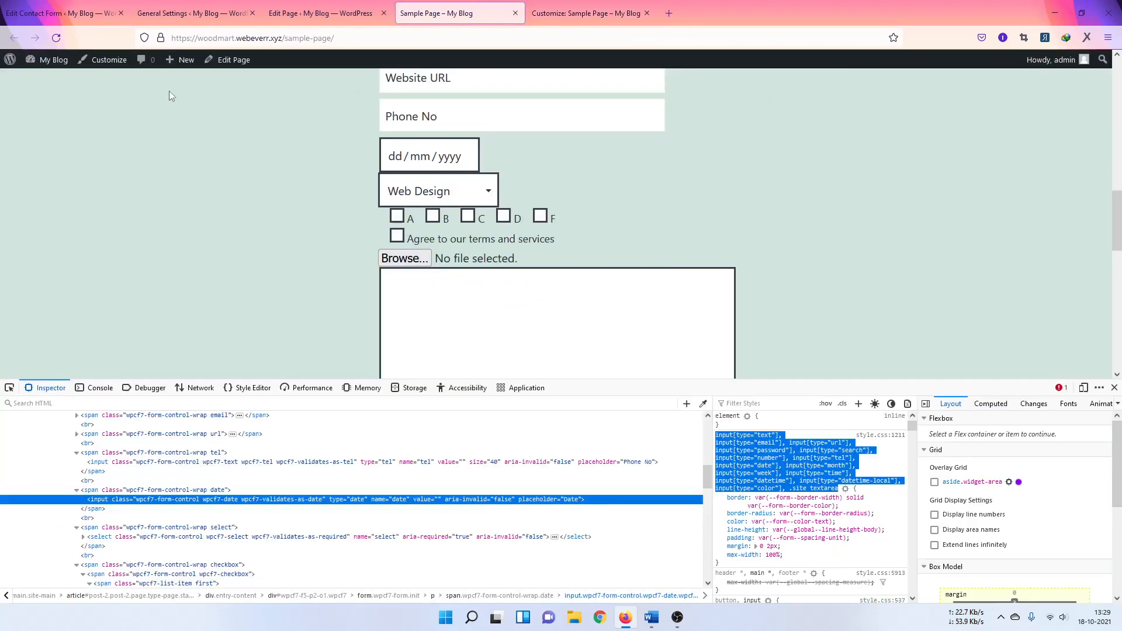
# Step: Reload the Sample Page and select the span.wpcf7-form-control-wrap.your-name node in the Inspector
pyautogui.click(56, 38)
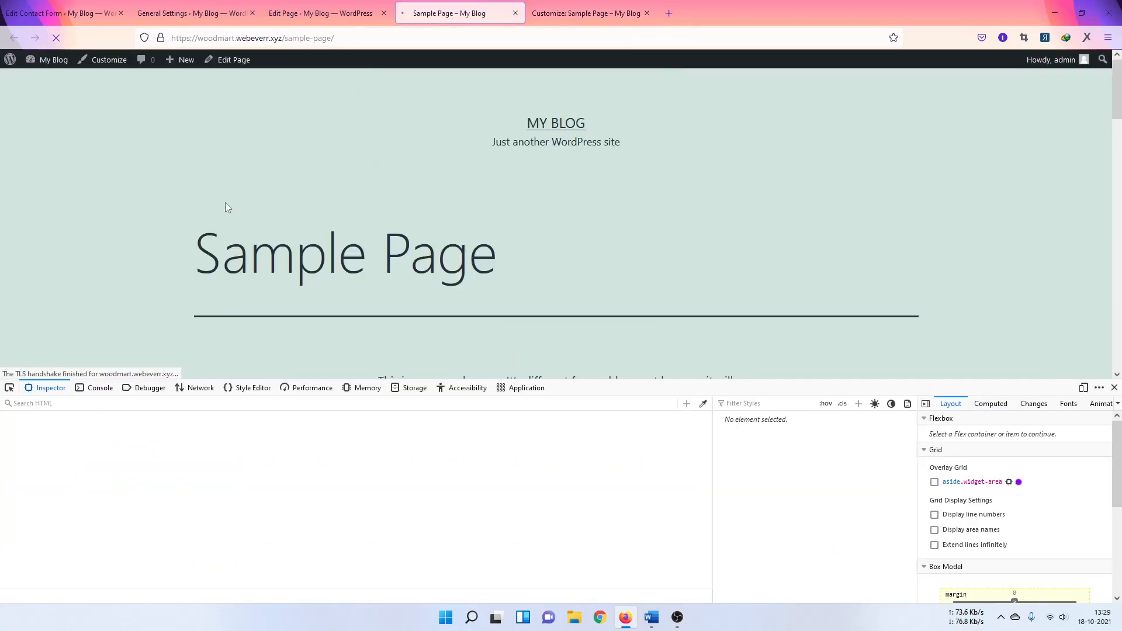
pyautogui.scroll(-5, 255, 195)
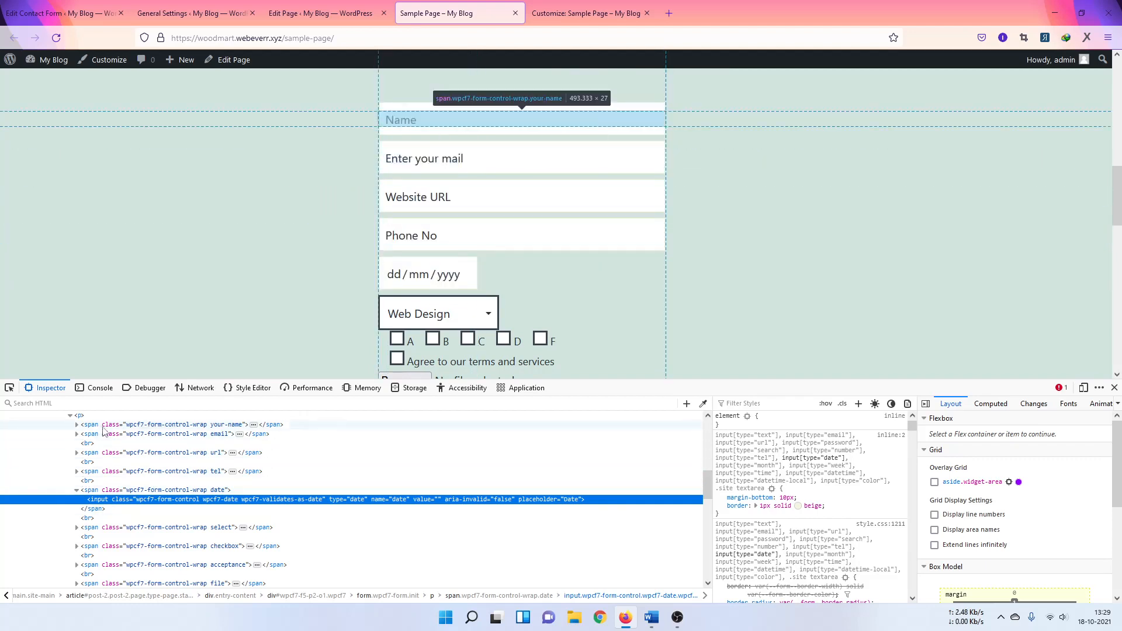
pyautogui.click(134, 425)
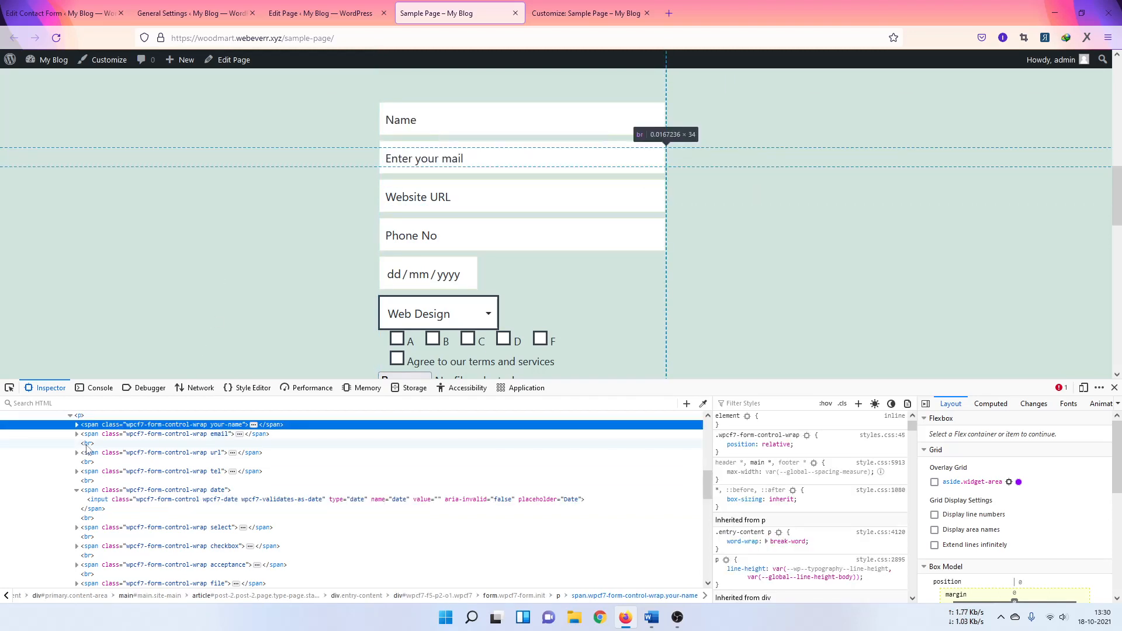
pyautogui.click(117, 435)
pyautogui.click(118, 425)
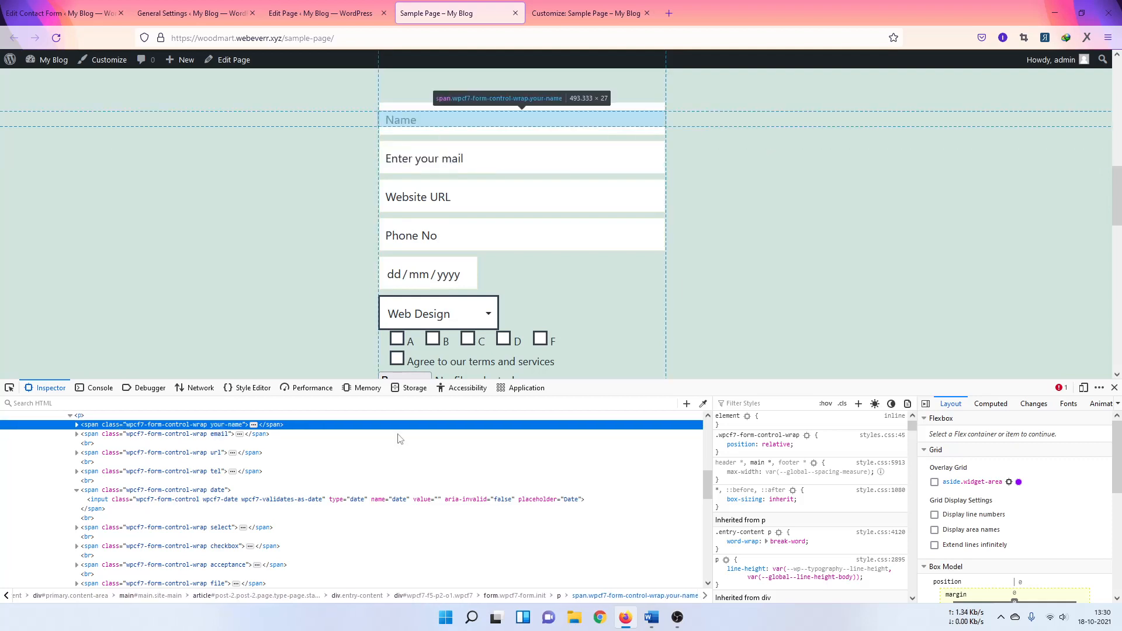
# Step: Add a new .wpcf7-form-control-wrap.your-name rule with width: 50%
pyautogui.click(858, 403)
pyautogui.click(857, 404)
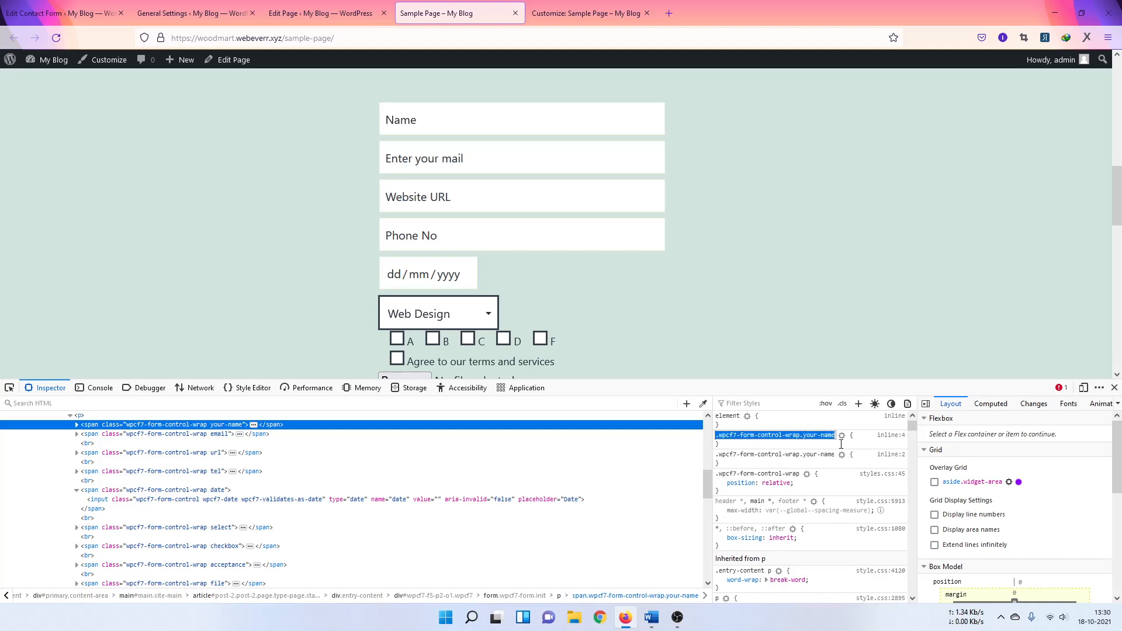
pyautogui.press('Return')
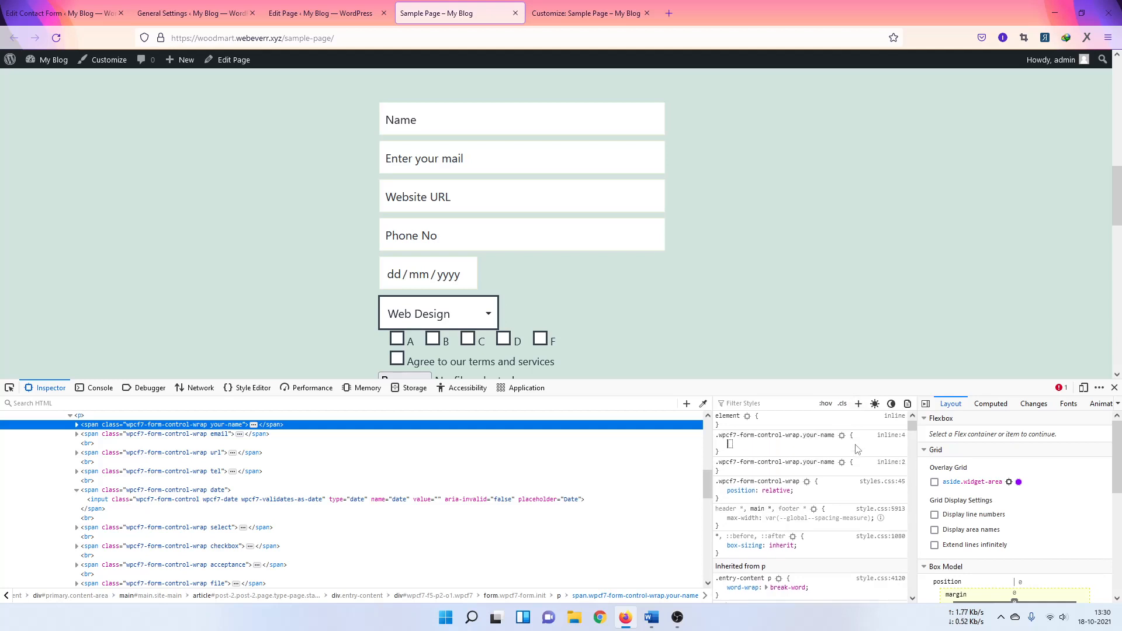
pyautogui.write('w')
pyautogui.press('Return')
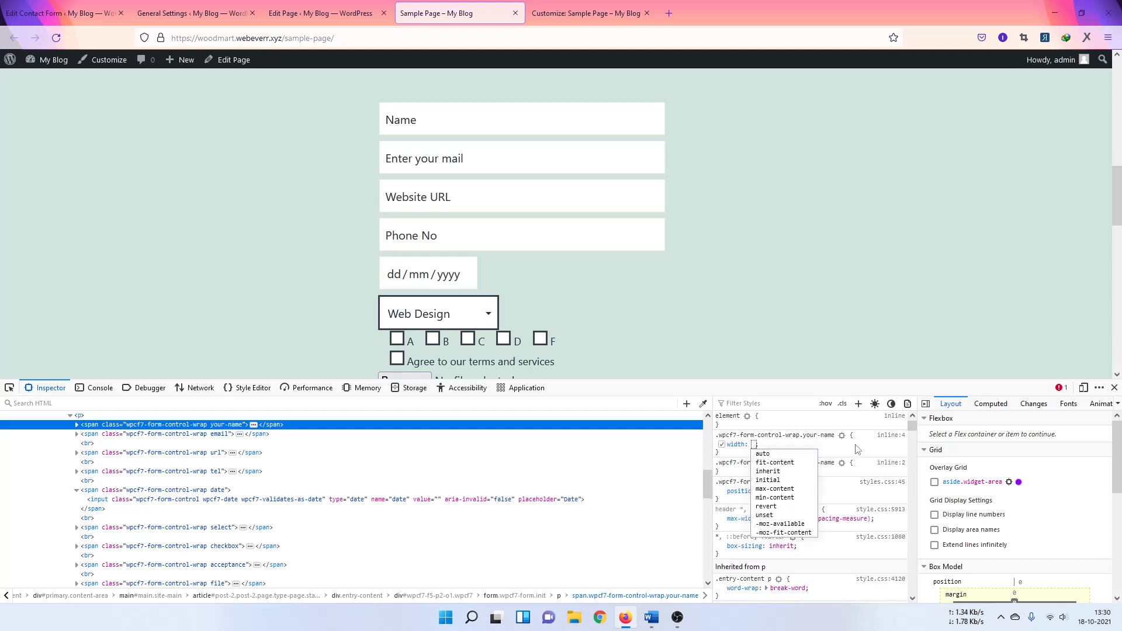
pyautogui.write('50%')
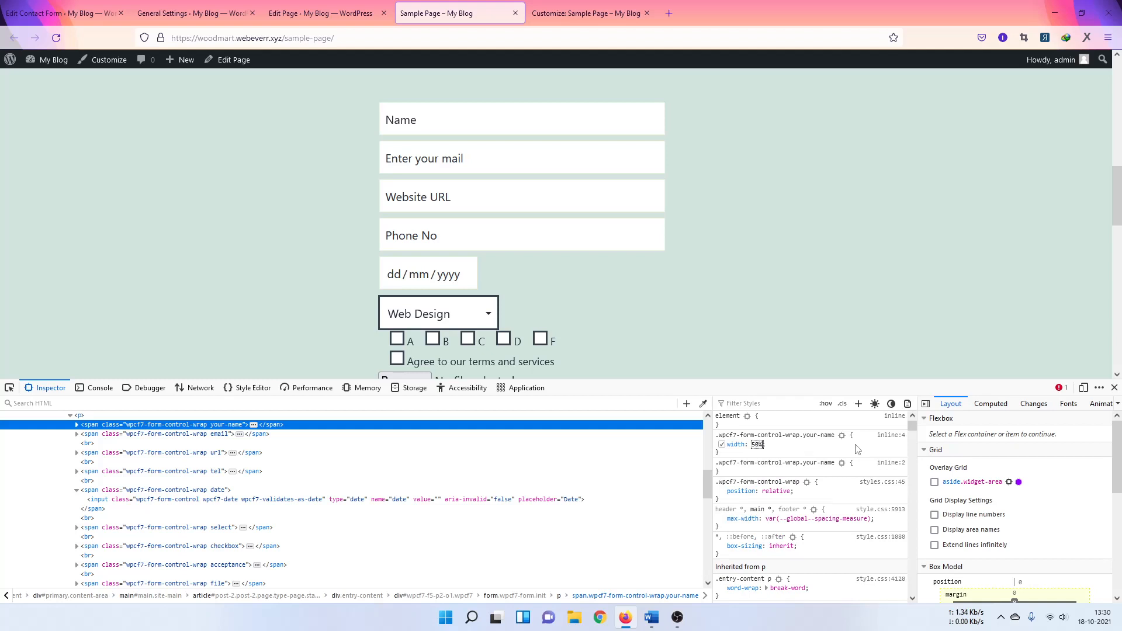
pyautogui.press('Return')
# Step: Add display: inline-block to the same your-name rule
pyautogui.click(805, 447)
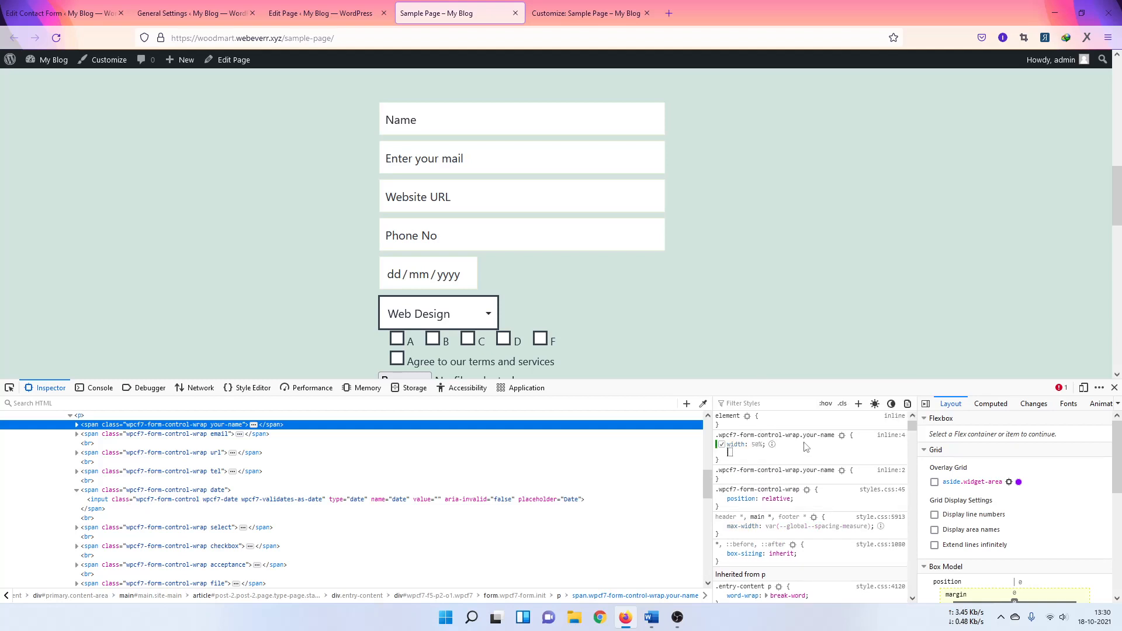
pyautogui.write('d')
pyautogui.press('Tab')
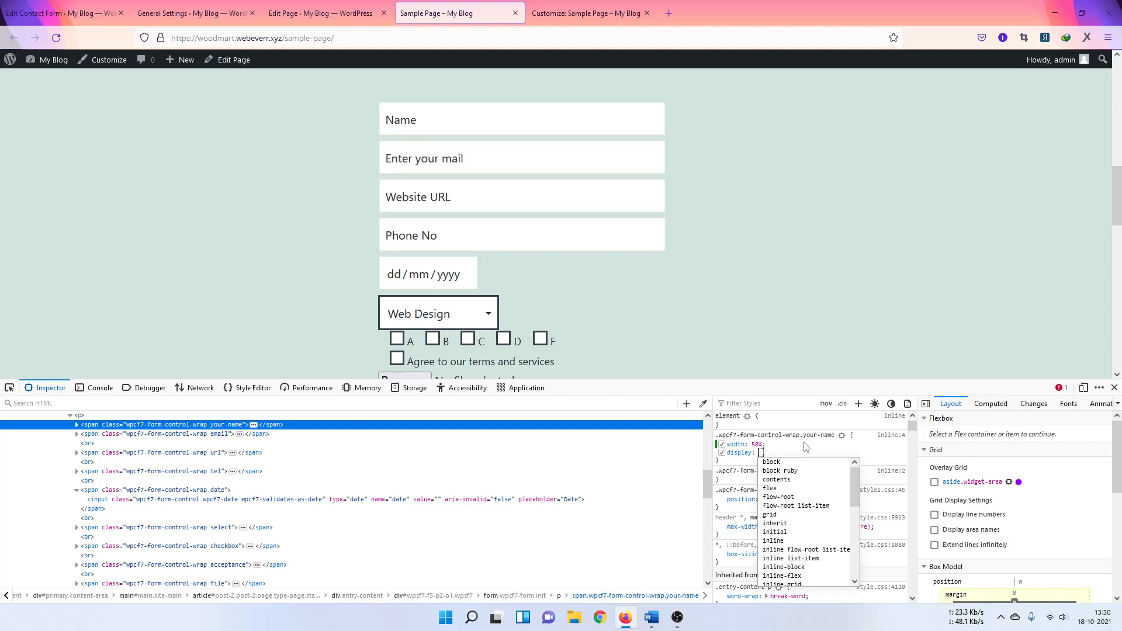
pyautogui.press('Down')
pyautogui.press('Down')
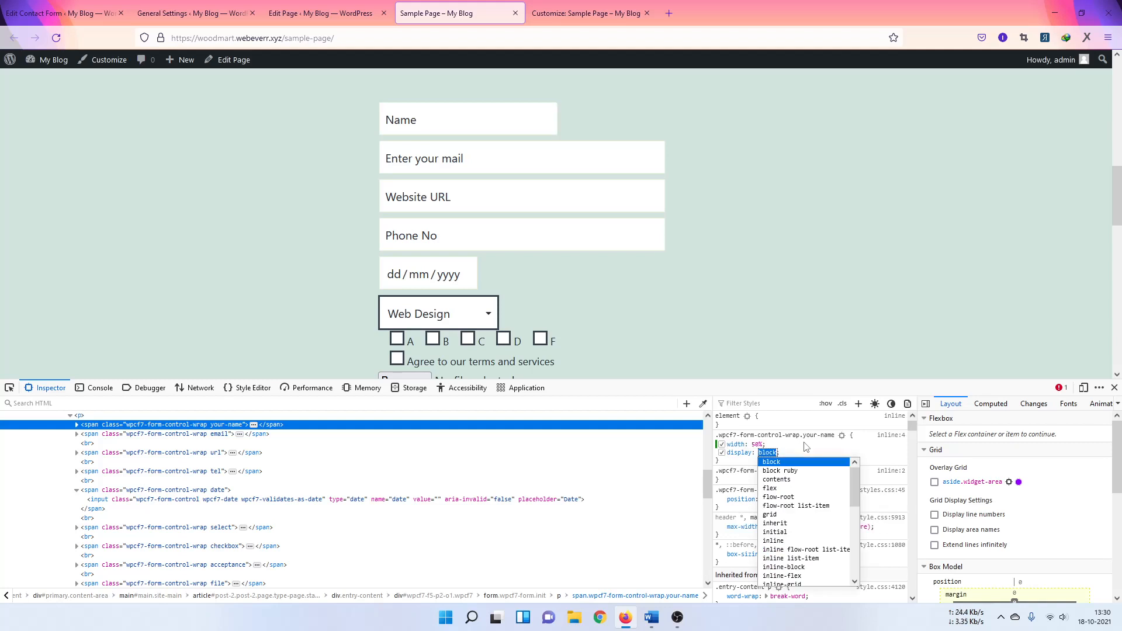
pyautogui.press('Down')
pyautogui.press('Down')
pyautogui.press('Down')
pyautogui.press('Down')
pyautogui.press('Down')
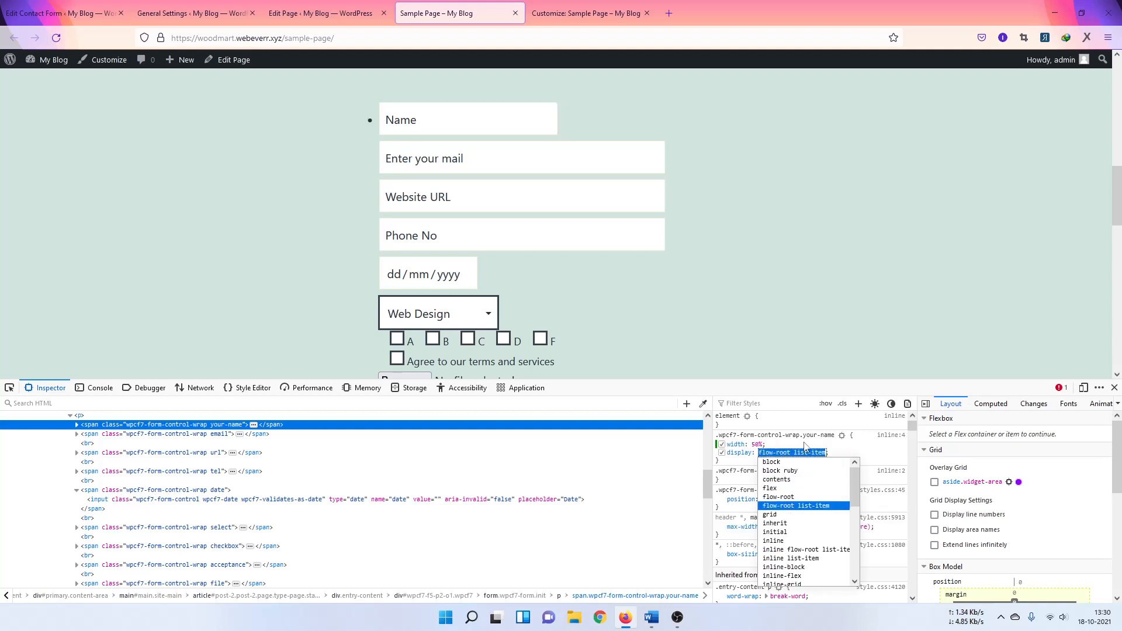
pyautogui.press('Up')
pyautogui.press('Down')
pyautogui.press('Down')
pyautogui.press('Down')
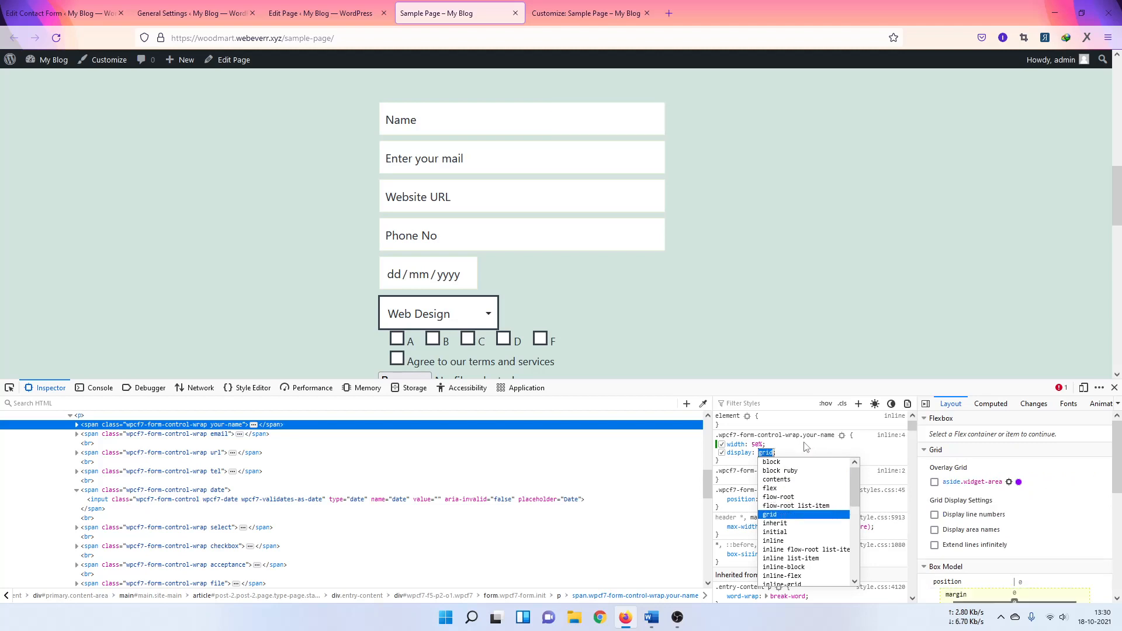
pyautogui.press('Down')
pyautogui.press('Down')
pyautogui.press('Down')
pyautogui.press('Down')
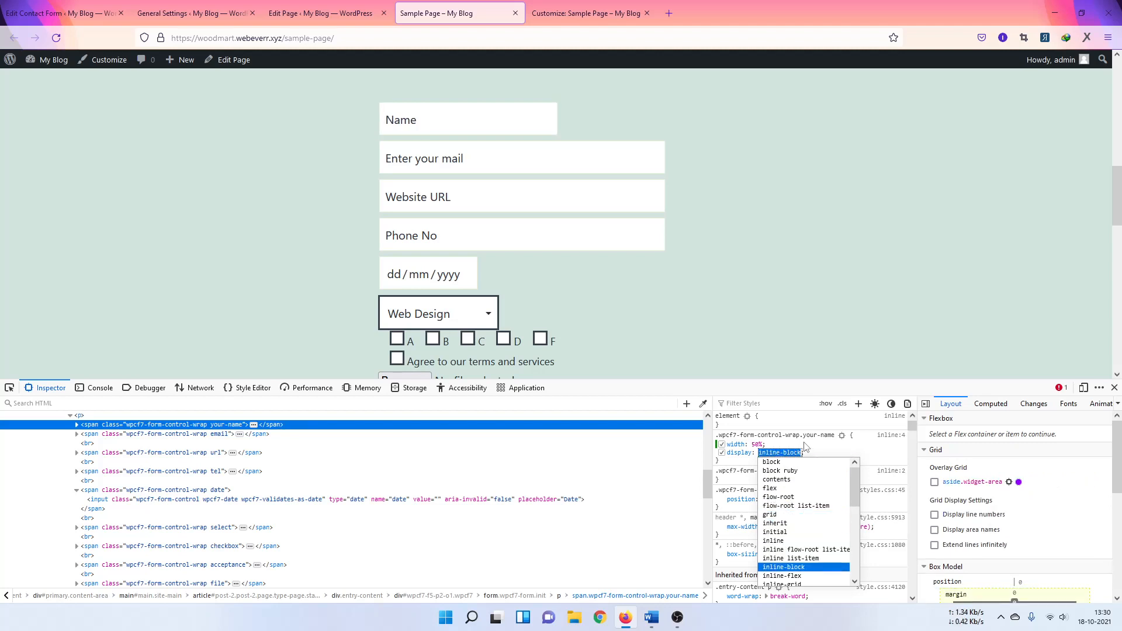
pyautogui.click(826, 449)
pyautogui.click(826, 449)
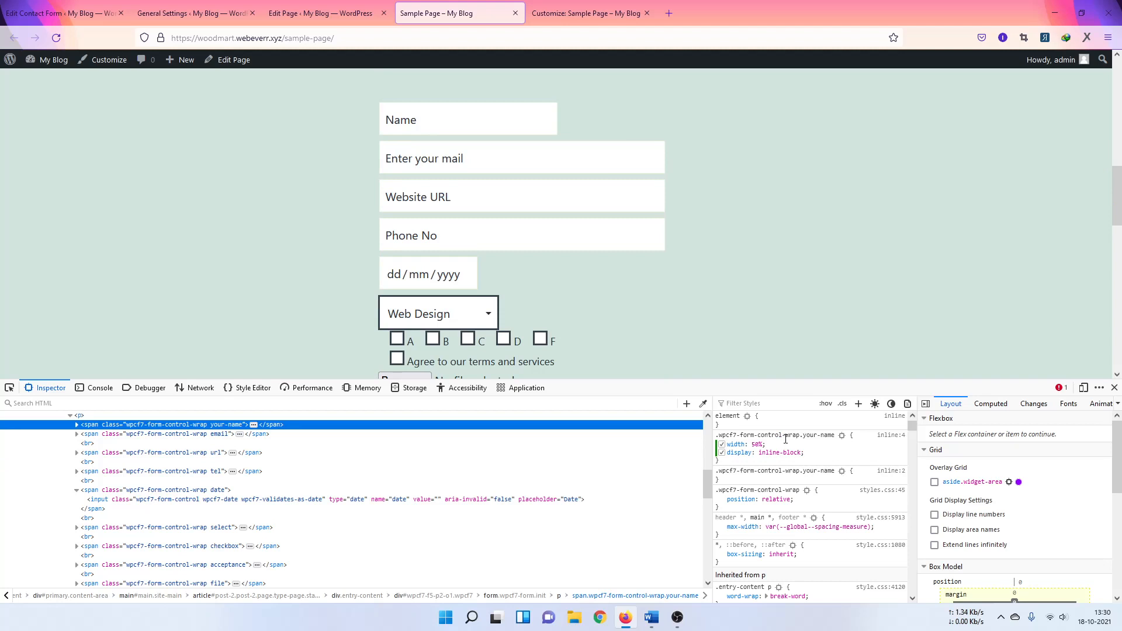
pyautogui.click(818, 436)
pyautogui.hotkey('ctrl', 'c')
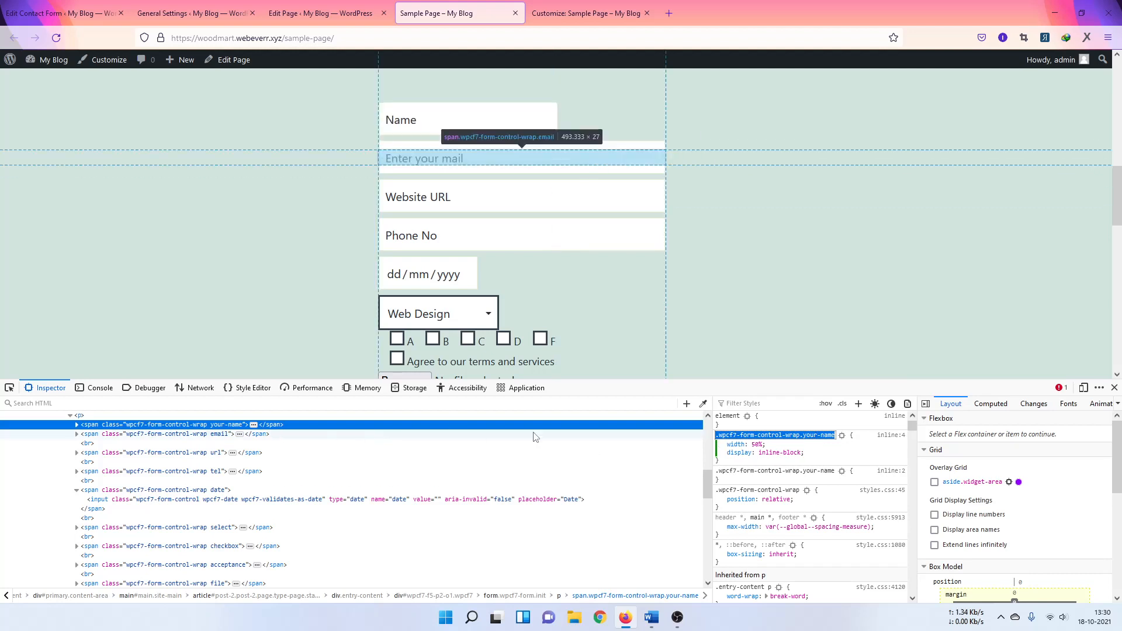
# Step: Extend the rule's selector to '.wpcf7-form-control-wrap.your-name, .wpcf7-form-control-wrap.email'
pyautogui.press('Escape')
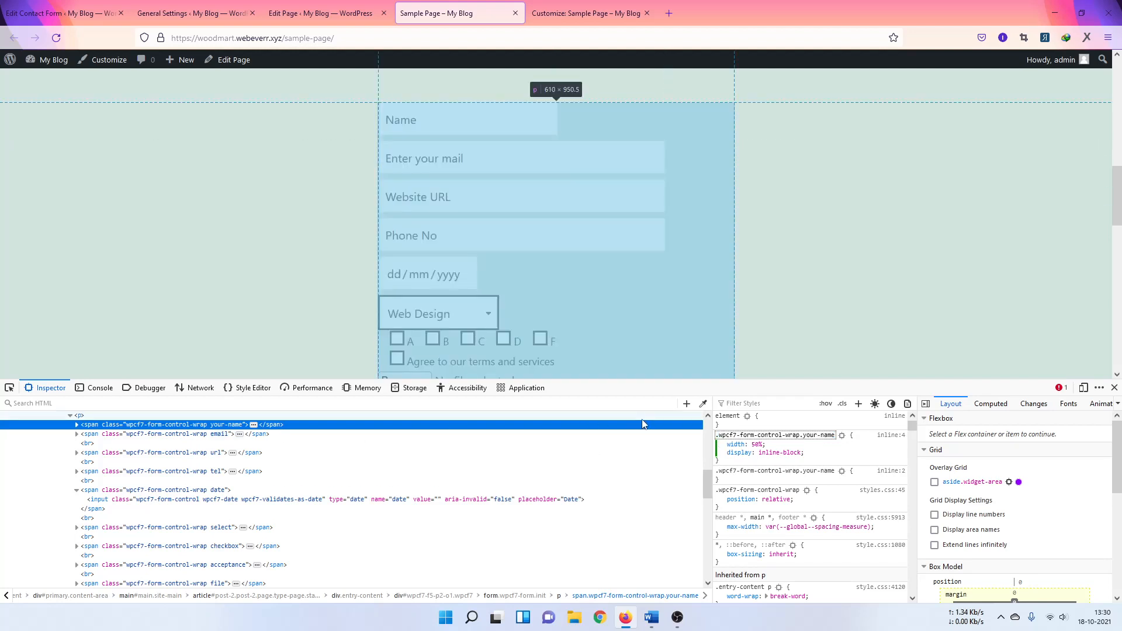
pyautogui.write(',')
pyautogui.hotkey('ctrl', 'v')
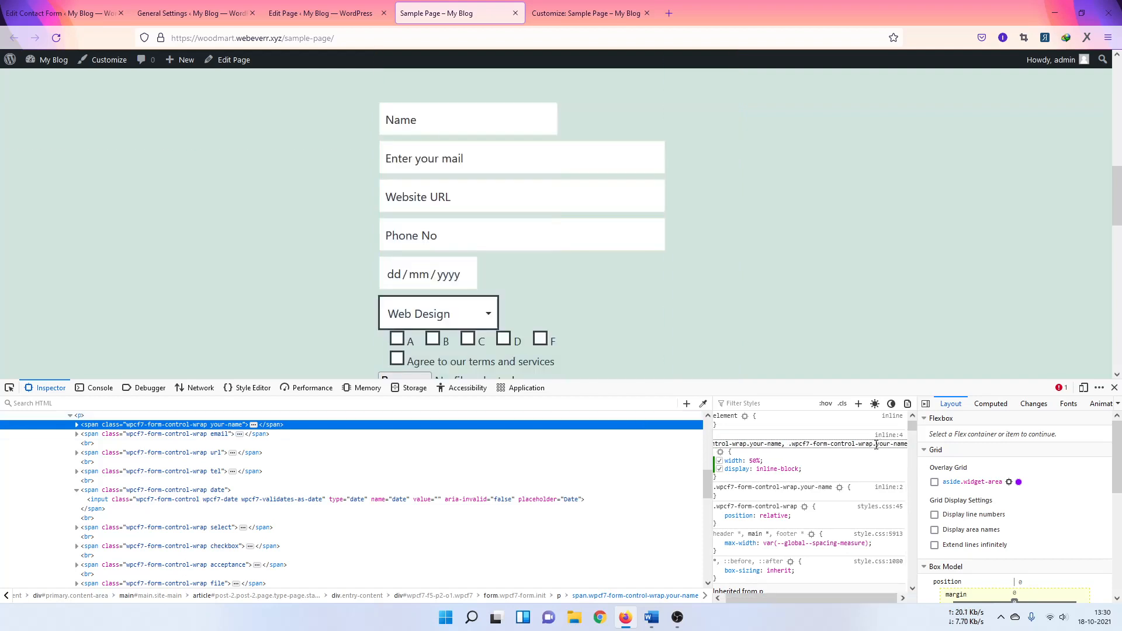
pyautogui.moveTo(877, 446); pyautogui.dragTo(915, 448)
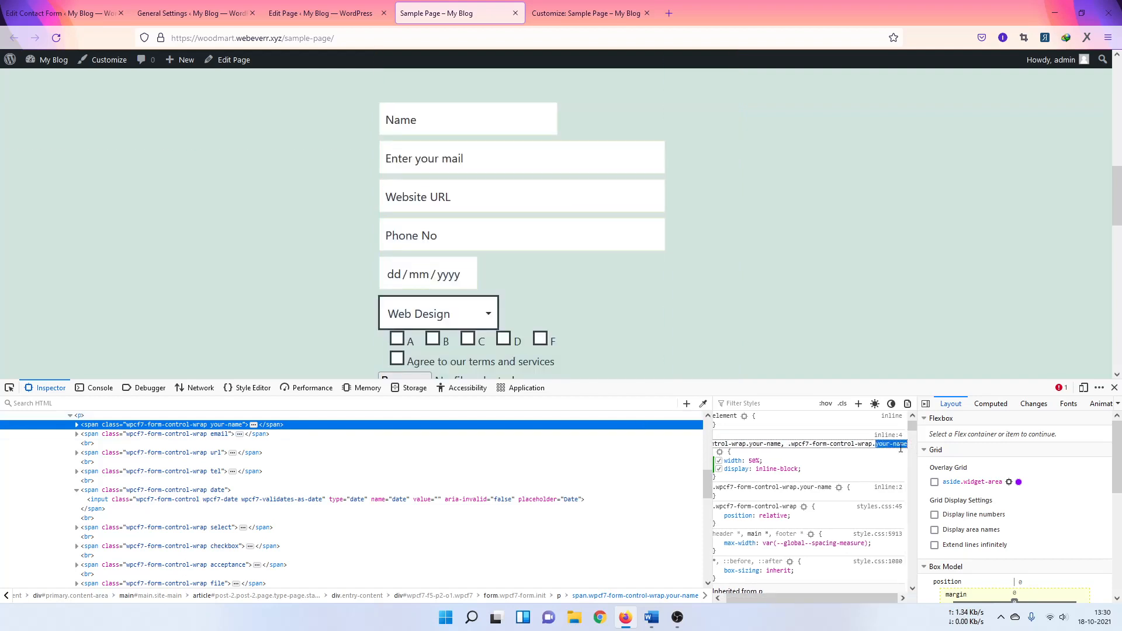
pyautogui.write('emm')
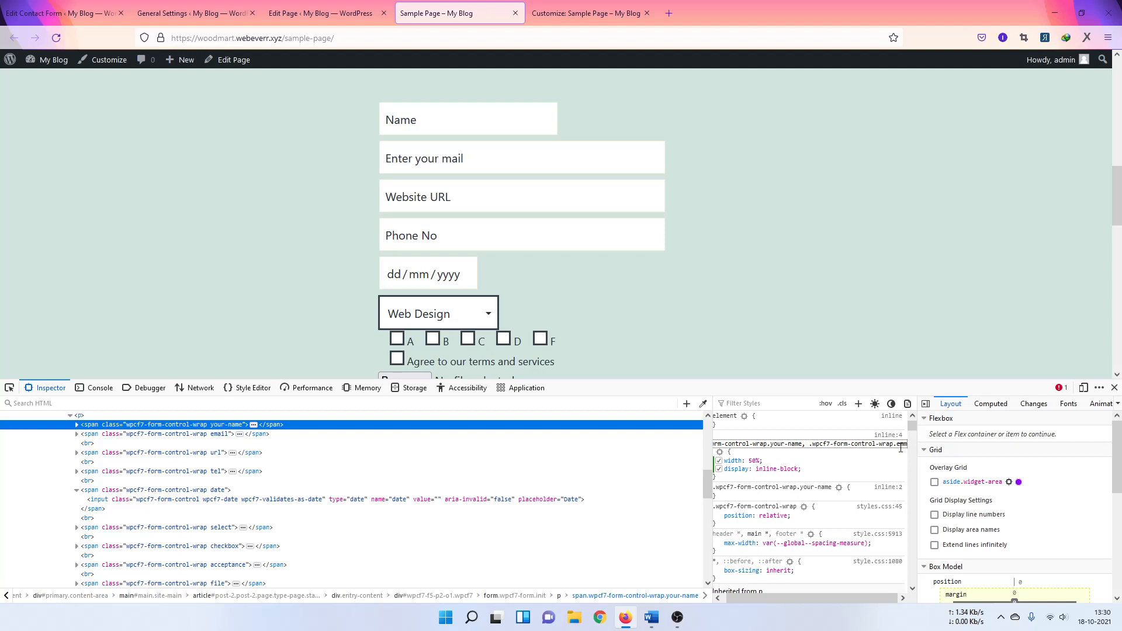
pyautogui.write('ail')
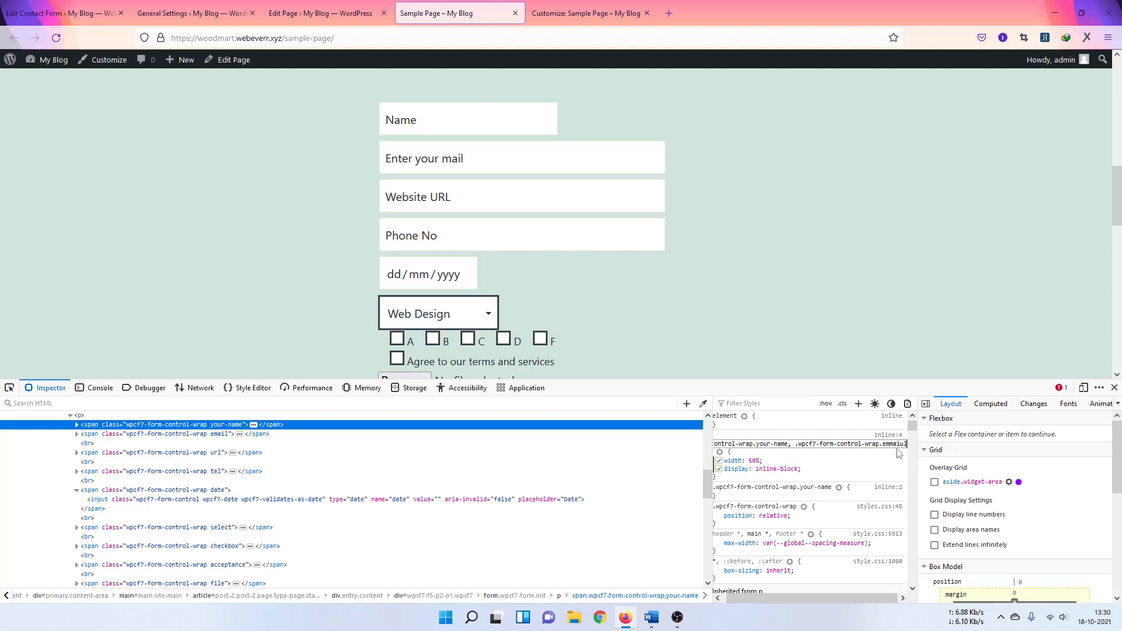
pyautogui.click(896, 446)
pyautogui.press('BackSpace')
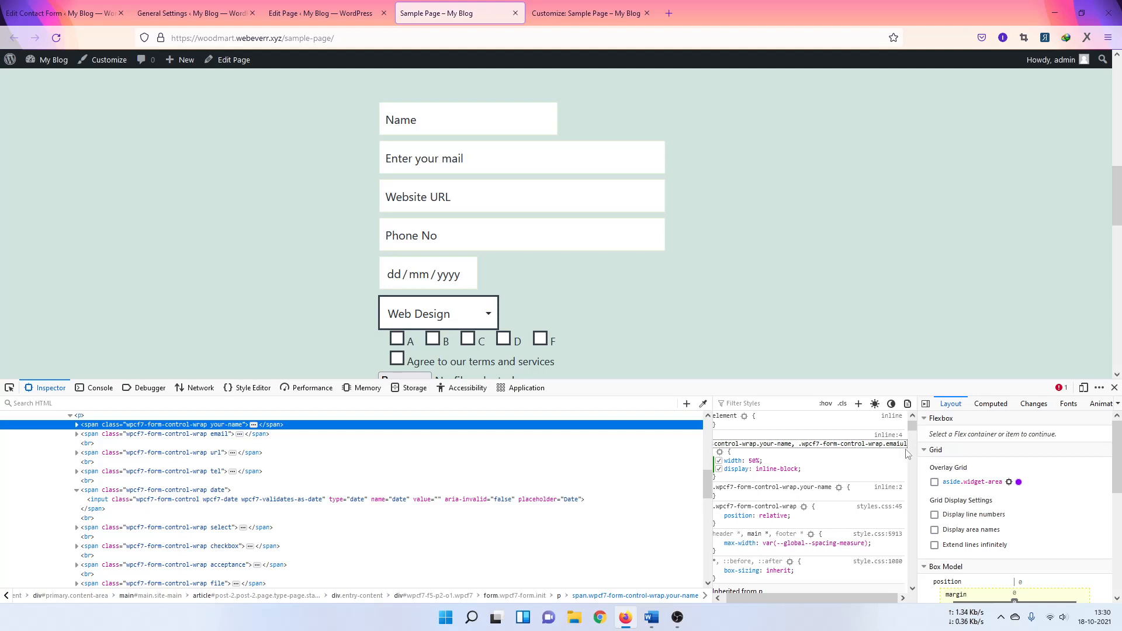
pyautogui.press('Return')
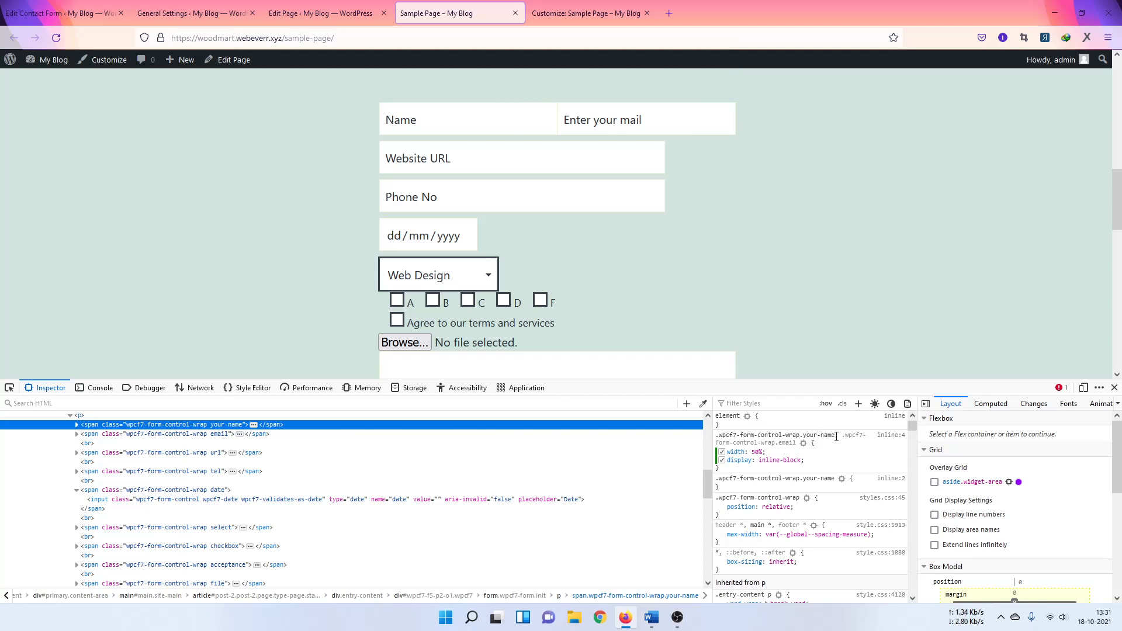
# Step: Change the combined rule's width from 50% to 49.5%
pyautogui.doubleClick(755, 454)
pyautogui.click(761, 454)
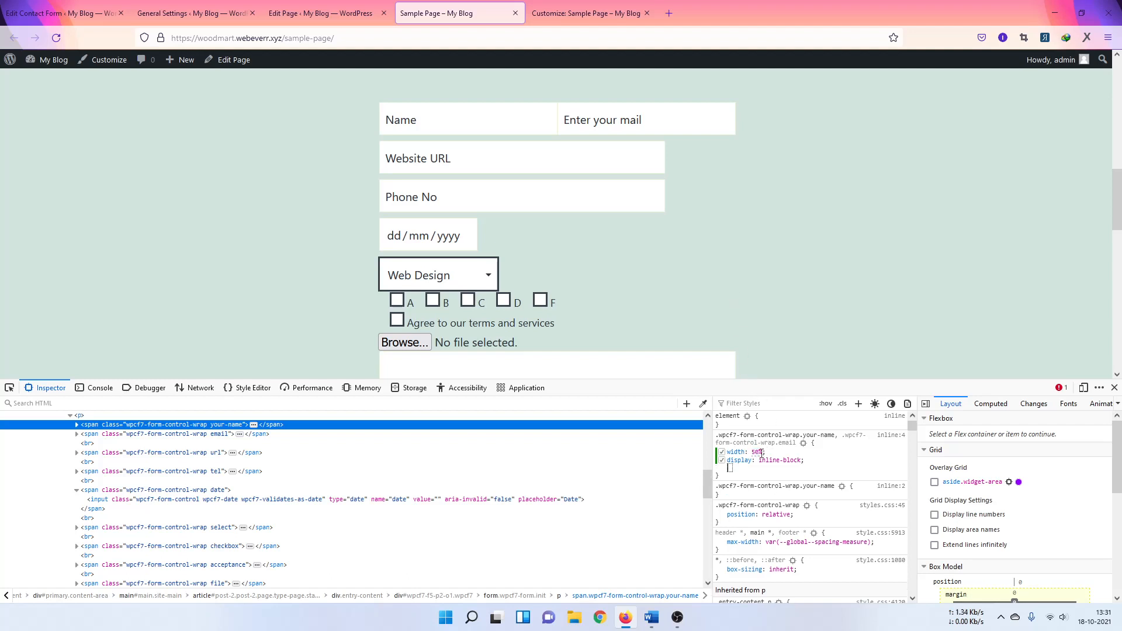
pyautogui.click(758, 453)
pyautogui.click(758, 454)
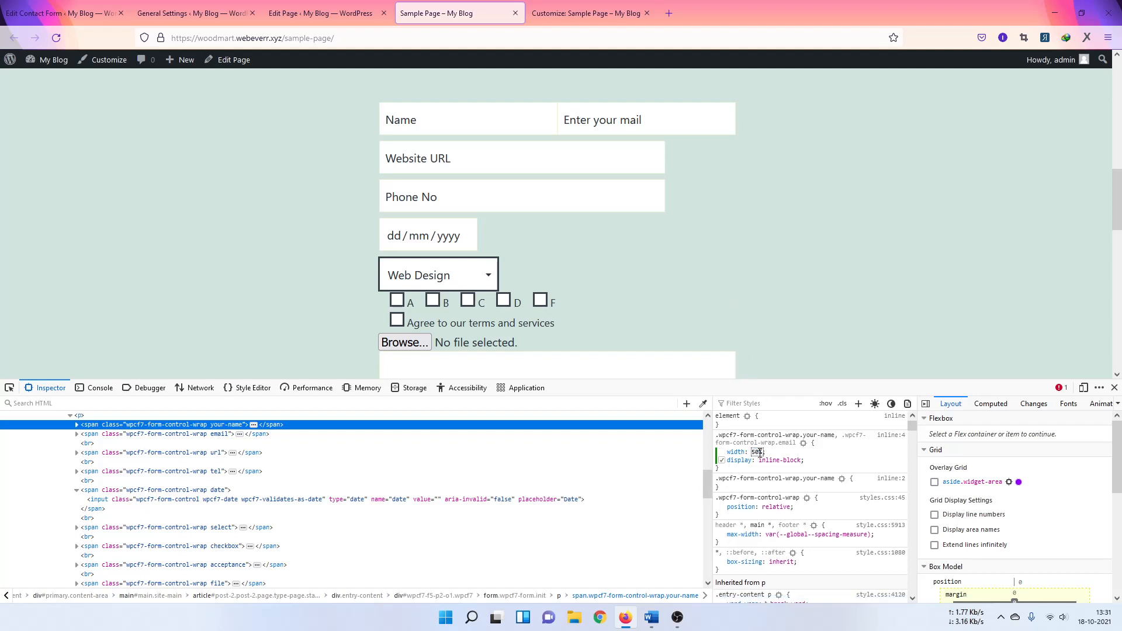
pyautogui.moveTo(760, 453); pyautogui.dragTo(753, 458)
pyautogui.write('49.5')
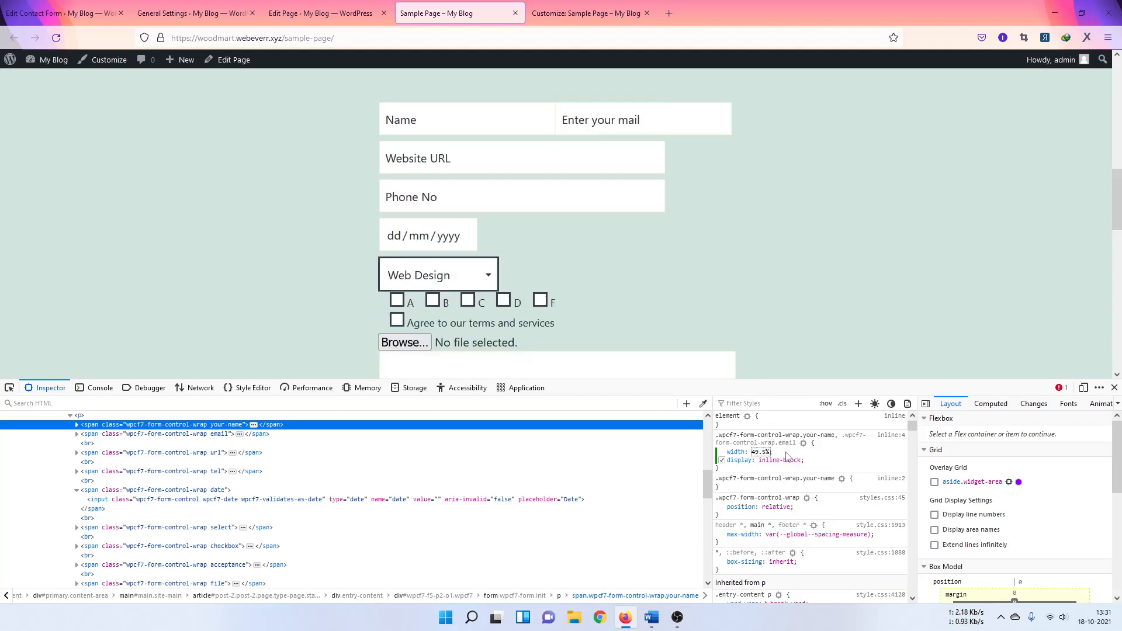
pyautogui.press('Return')
# Step: Add margin-right: 5px to the .your-name rule
pyautogui.click(833, 486)
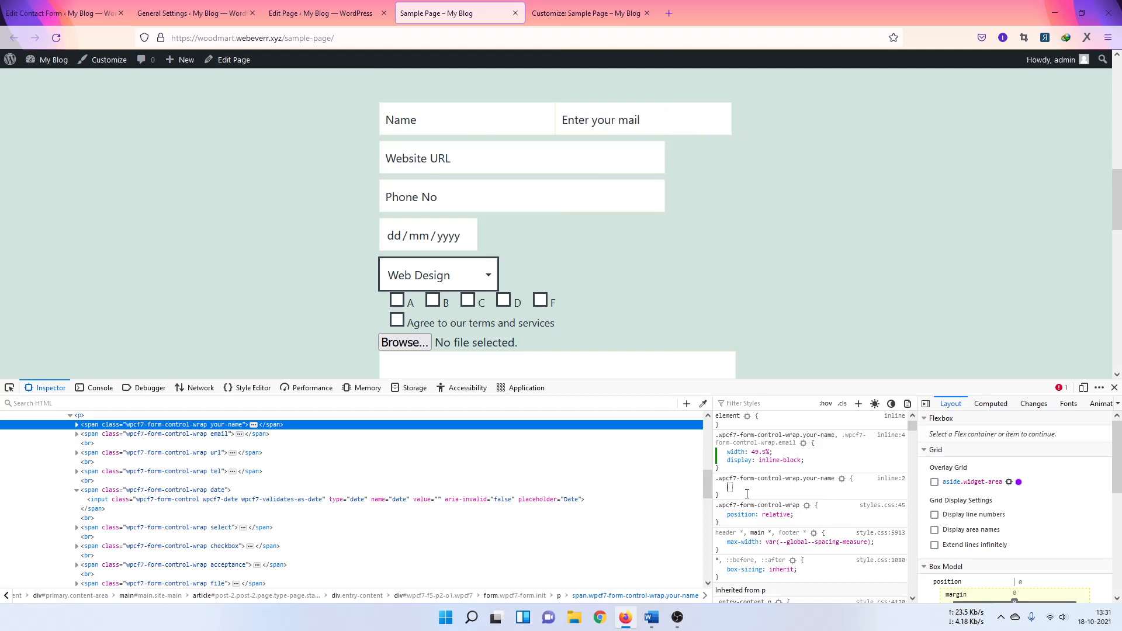
pyautogui.write('marg')
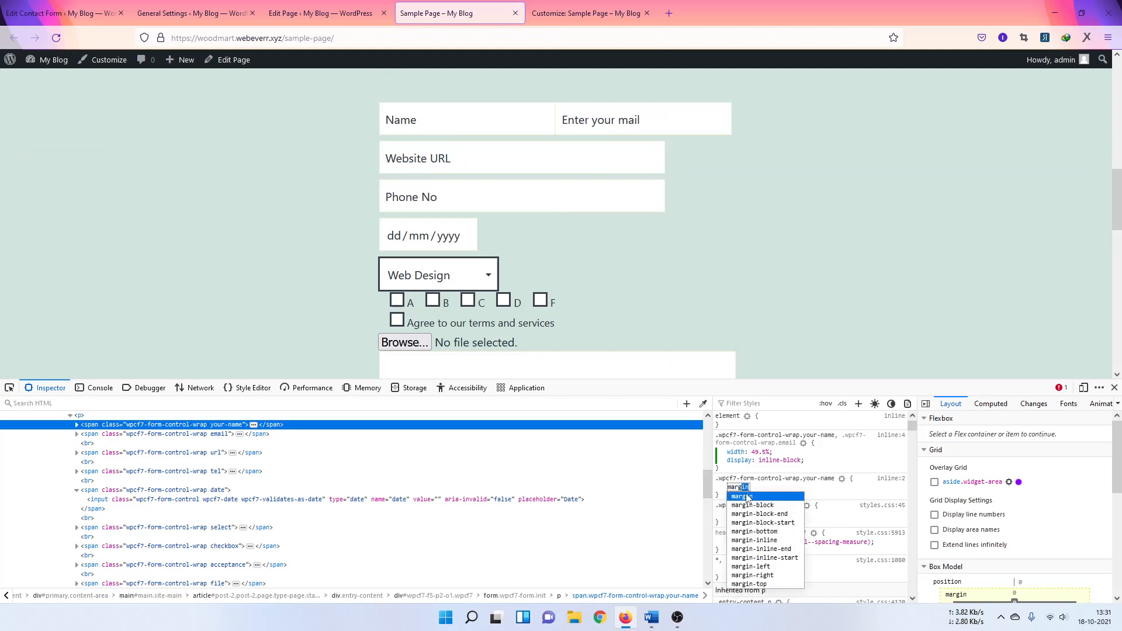
pyautogui.write('in')
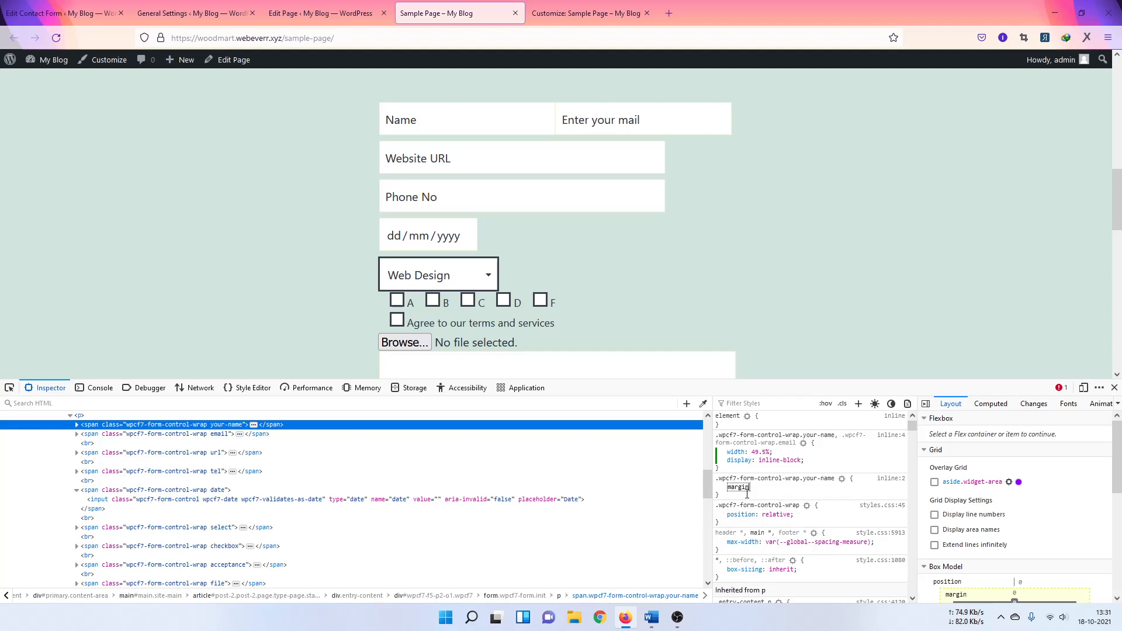
pyautogui.write('-right')
pyautogui.press('Tab')
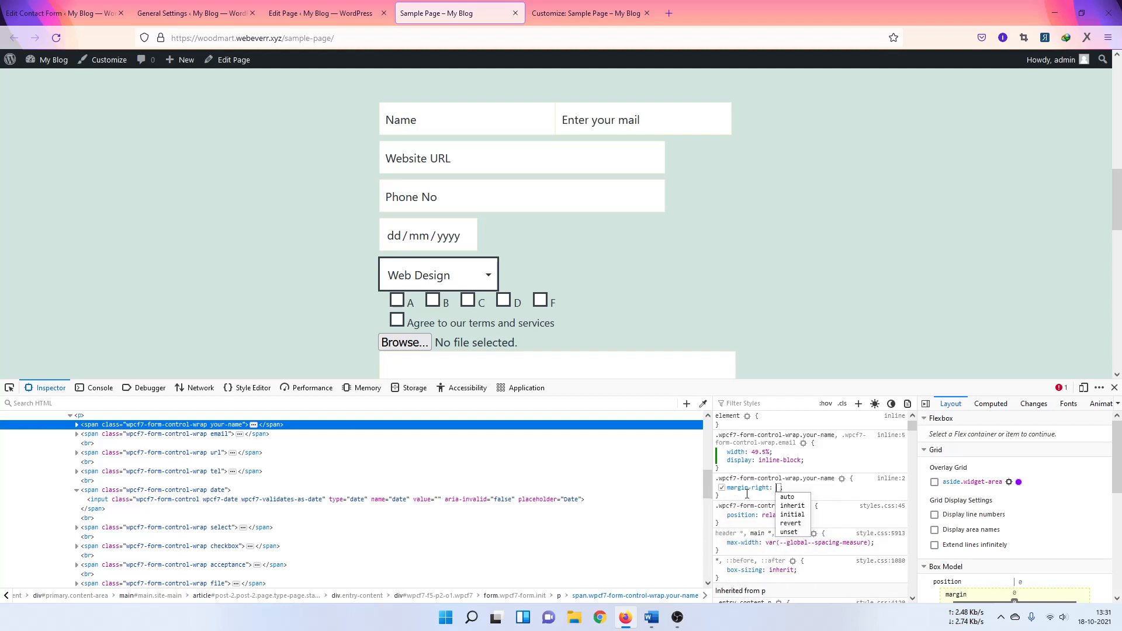
pyautogui.write('5px')
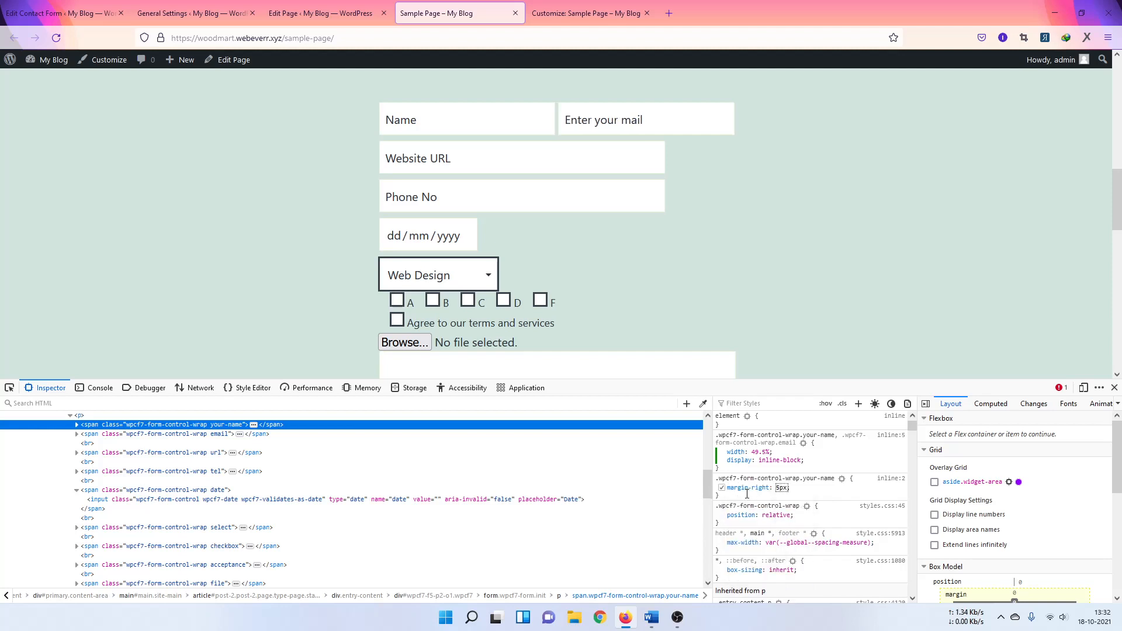
pyautogui.click(809, 493)
# Step: Copy the text of both edited rules from the Rules pane
pyautogui.moveTo(725, 496); pyautogui.dragTo(717, 436)
pyautogui.rightClick(730, 440)
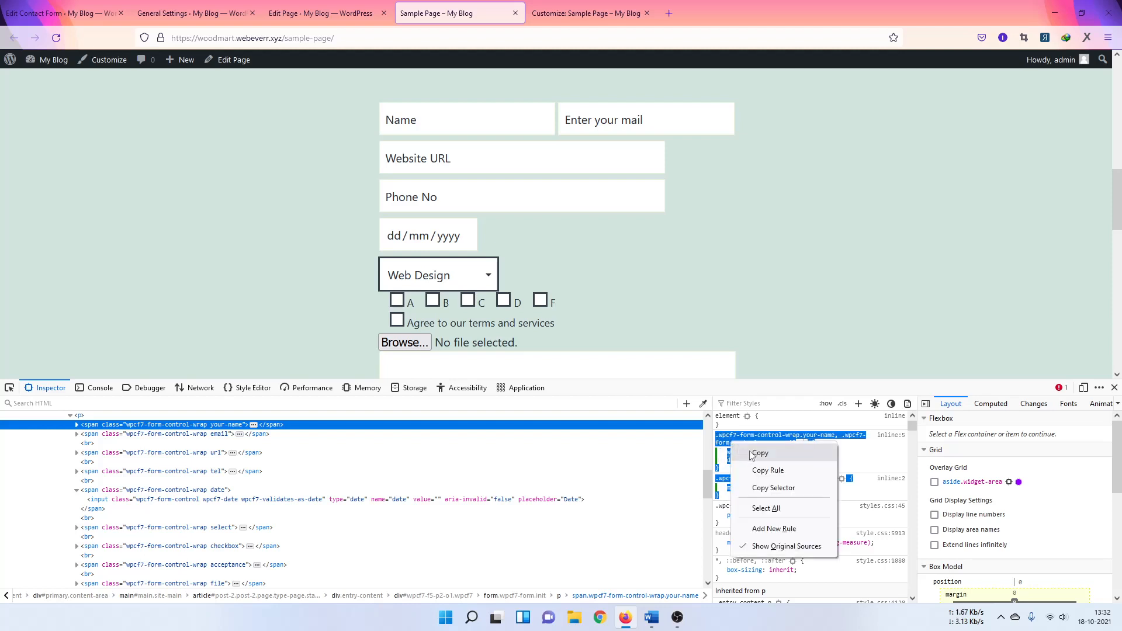
pyautogui.click(750, 456)
# Step: Paste the rules on a new line at the end of Additional CSS and publish
pyautogui.click(576, 15)
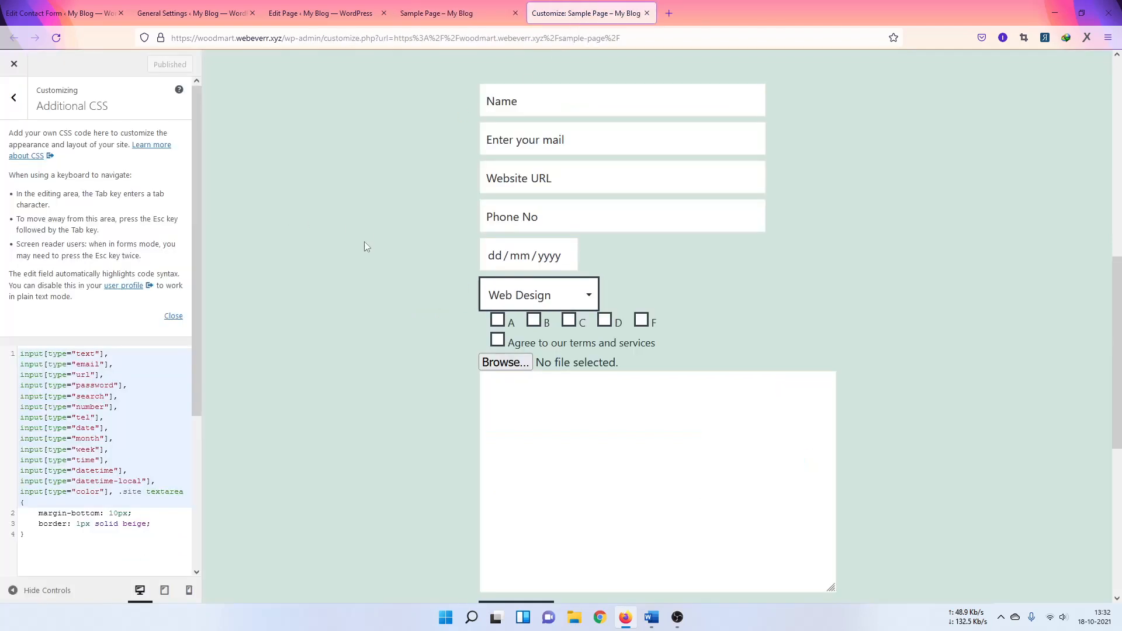
pyautogui.click(56, 543)
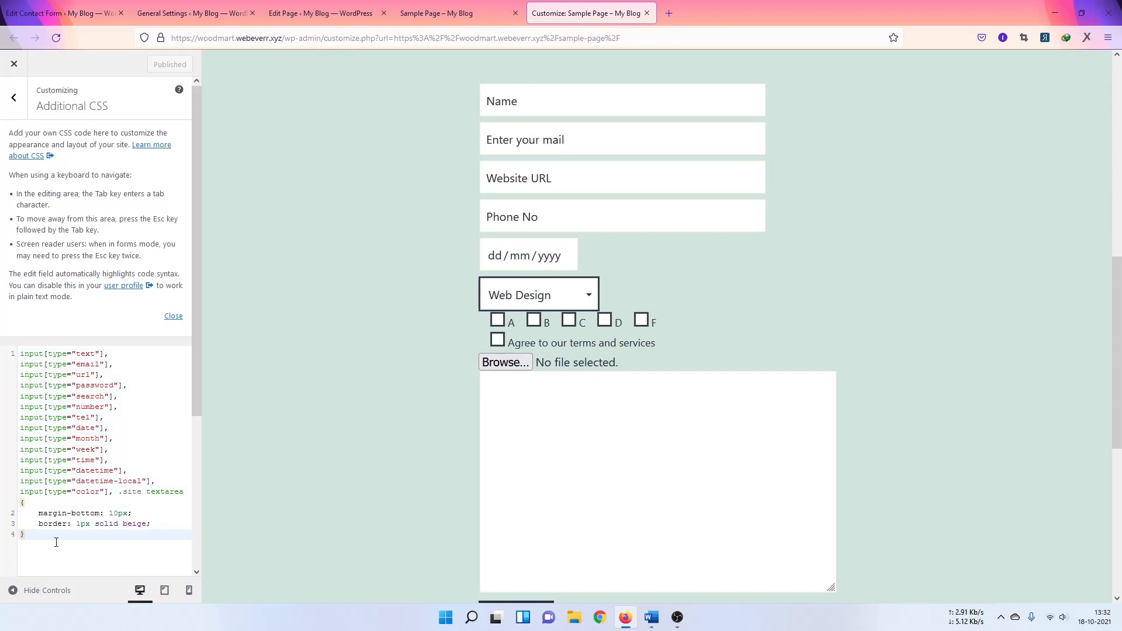
pyautogui.press('Return')
pyautogui.hotkey('ctrl', 'v')
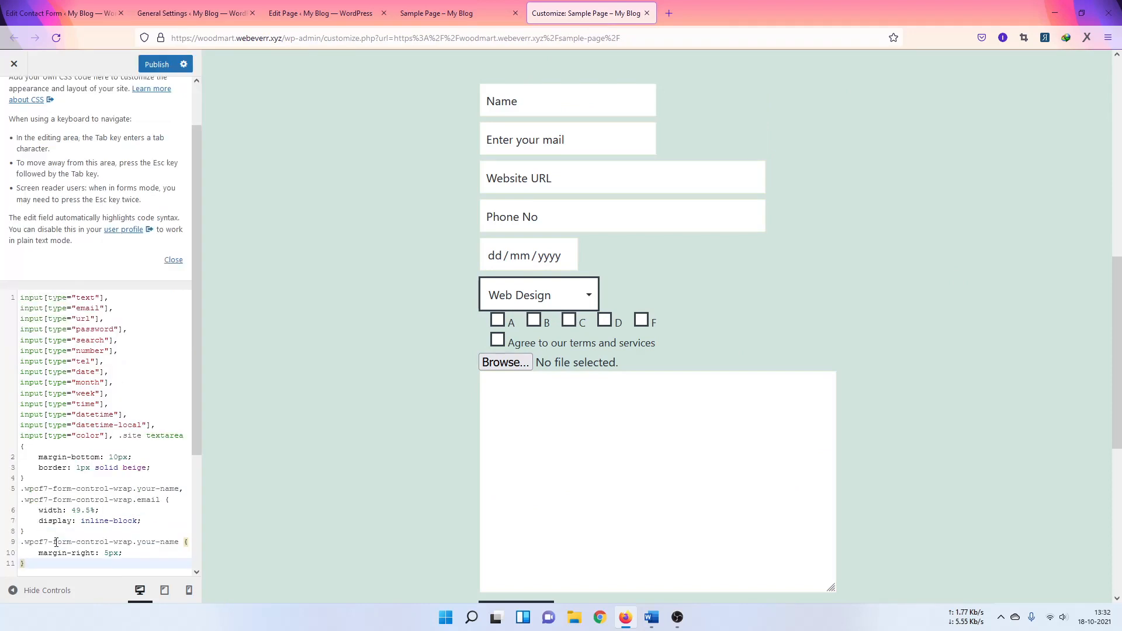
pyautogui.click(161, 64)
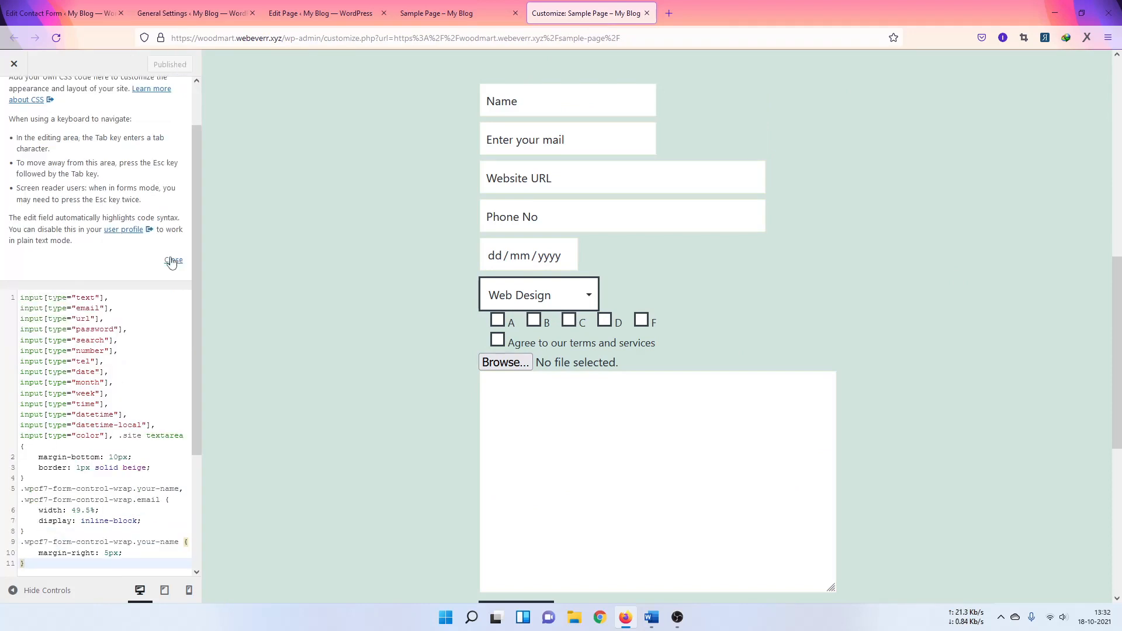
pyautogui.click(444, 20)
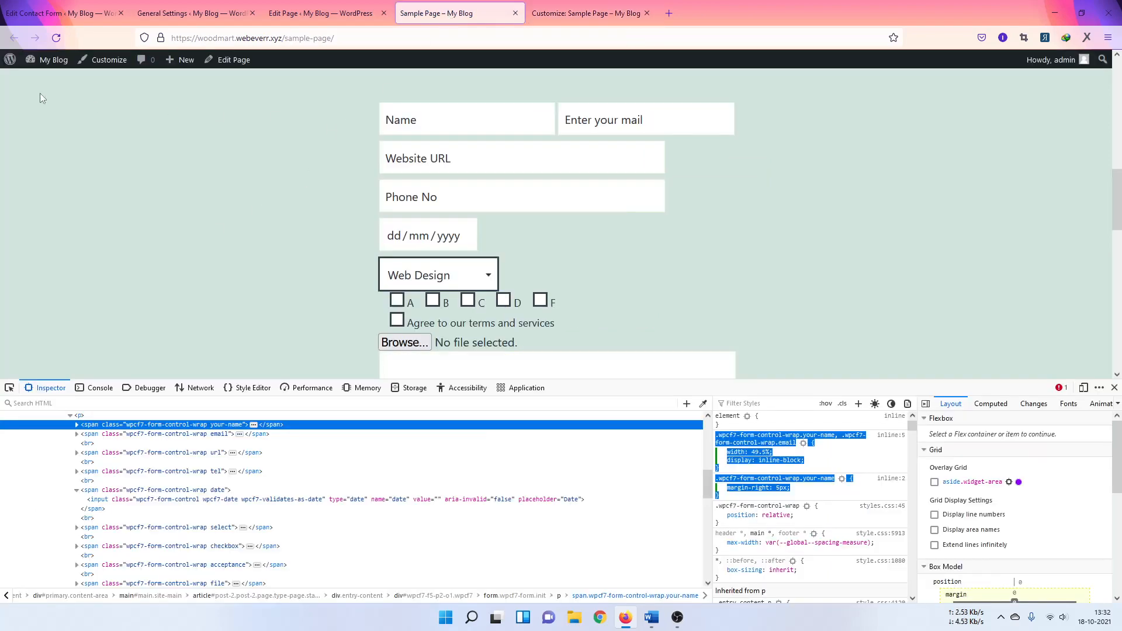
# Step: Reload the Sample Page and pick the form's Submit button in the Inspector
pyautogui.click(56, 40)
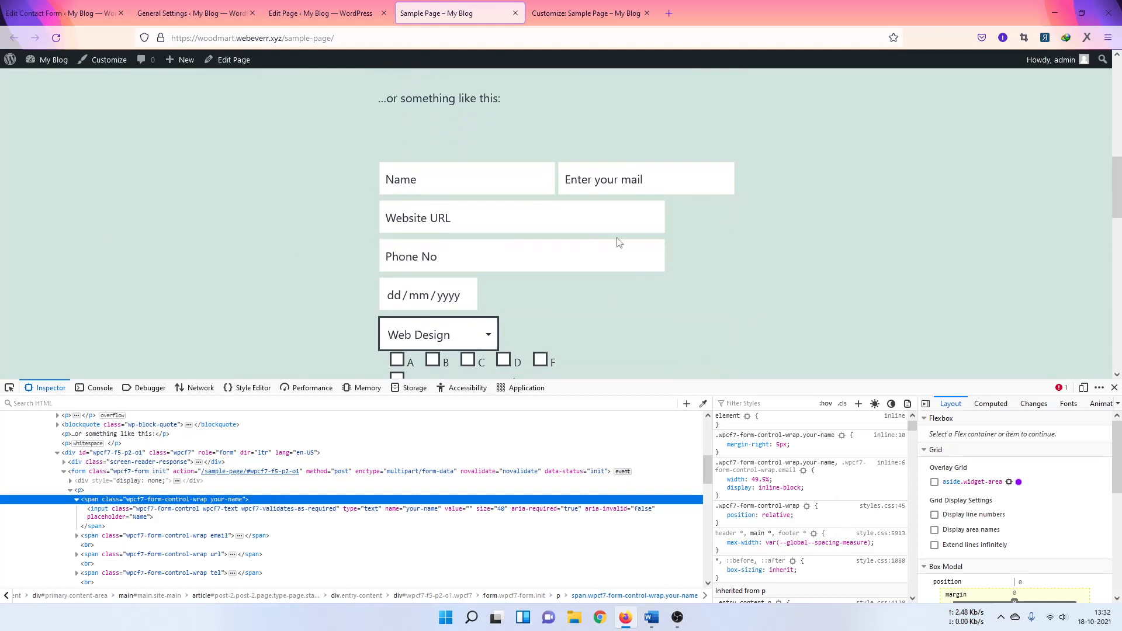
pyautogui.scroll(-2, 694, 218)
pyautogui.scroll(2, 707, 223)
pyautogui.scroll(-2, 524, 230)
pyautogui.scroll(-2, 513, 186)
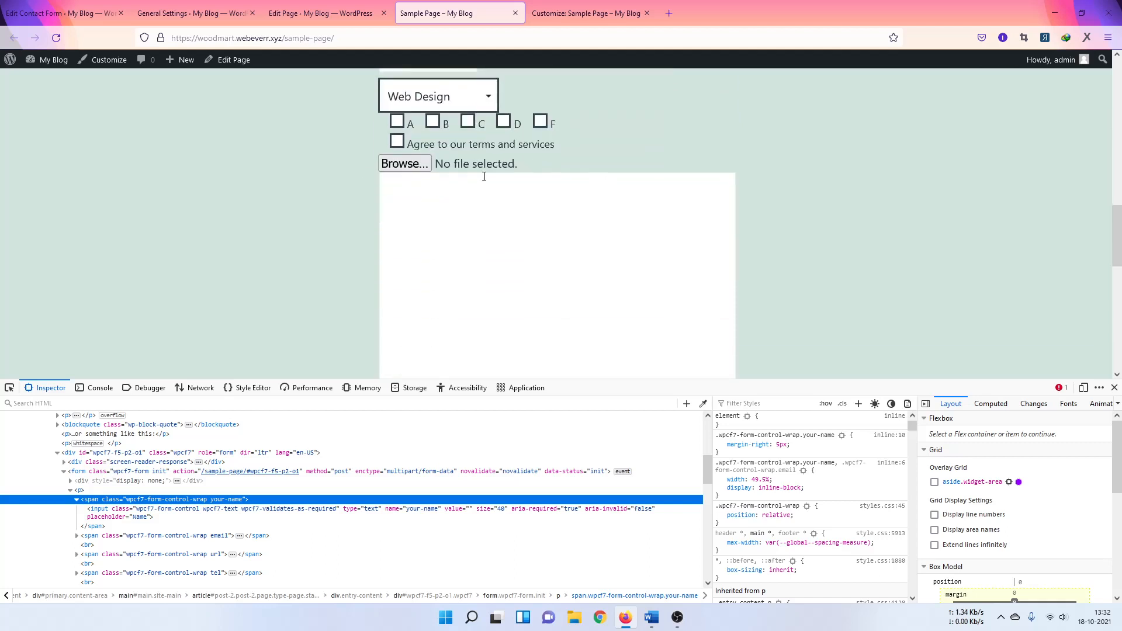
pyautogui.scroll(-3, 512, 210)
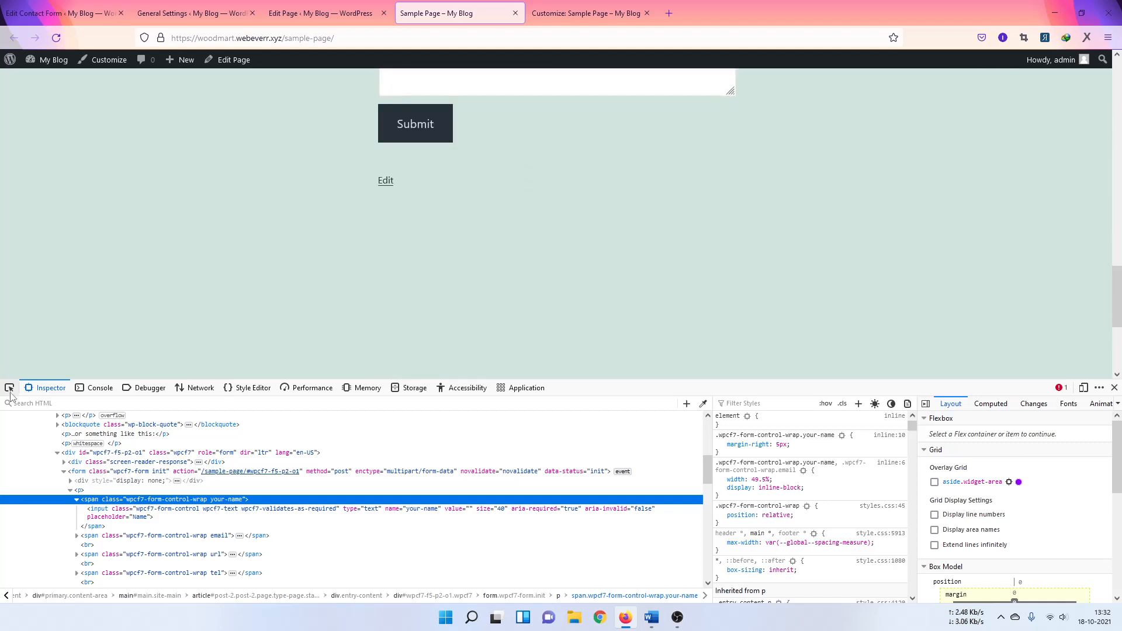
pyautogui.hotkey('ctrl', 'shift', 'c')
pyautogui.click(403, 134)
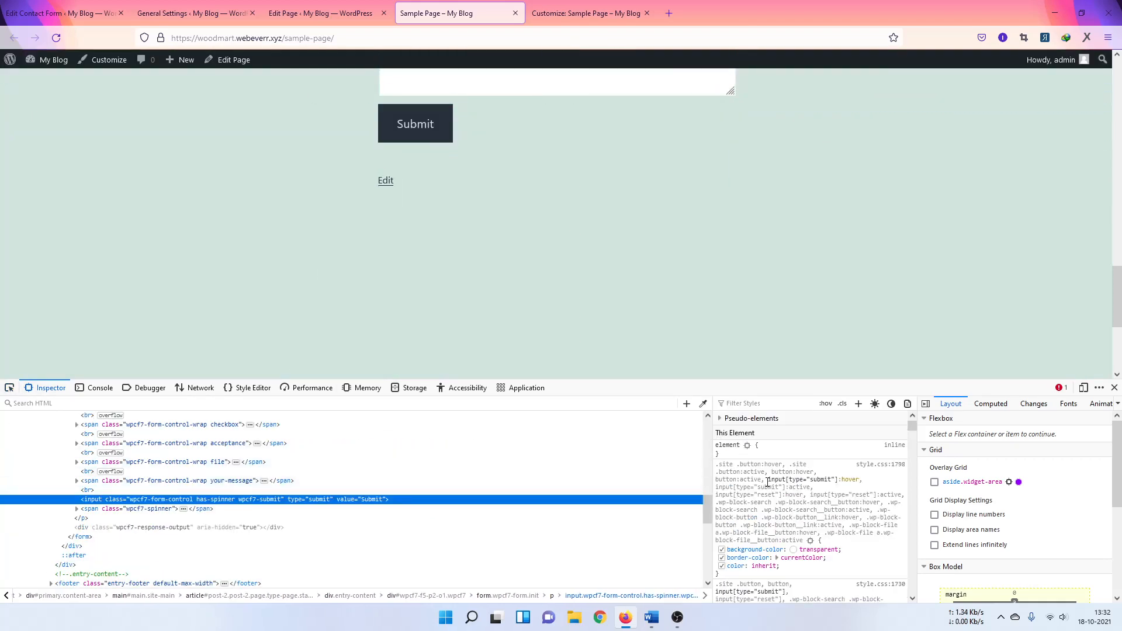
# Step: Create a new Rules entry using the copied input[type="submit"] selector
pyautogui.moveTo(769, 479); pyautogui.dragTo(838, 480)
pyautogui.rightClick(803, 487)
pyautogui.click(818, 491)
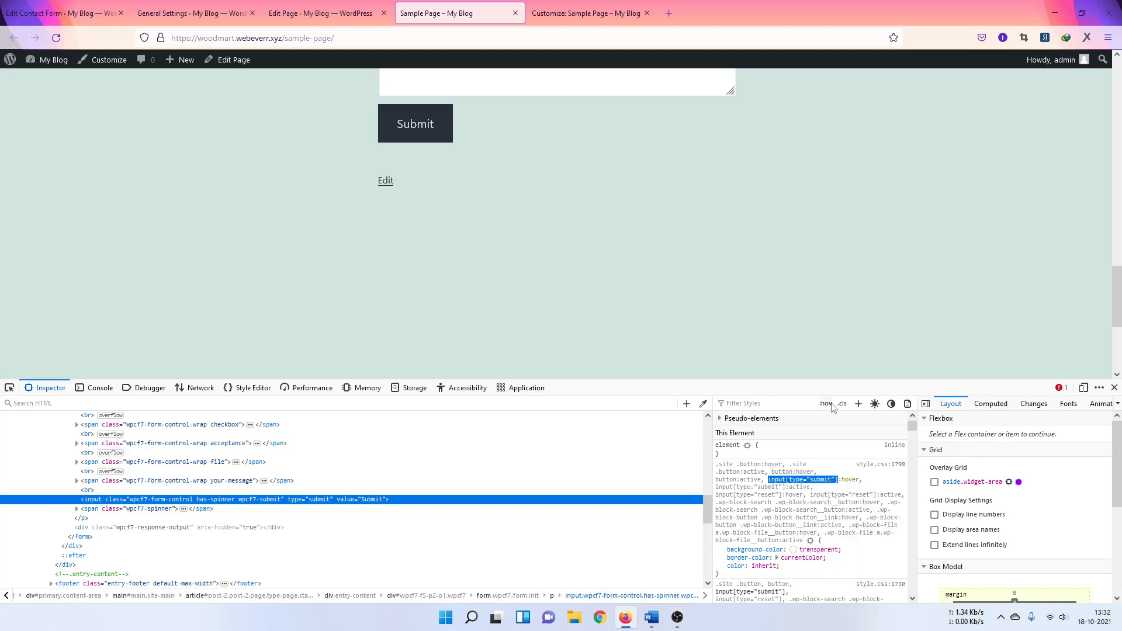
pyautogui.click(858, 404)
pyautogui.scroll(-1, 788, 501)
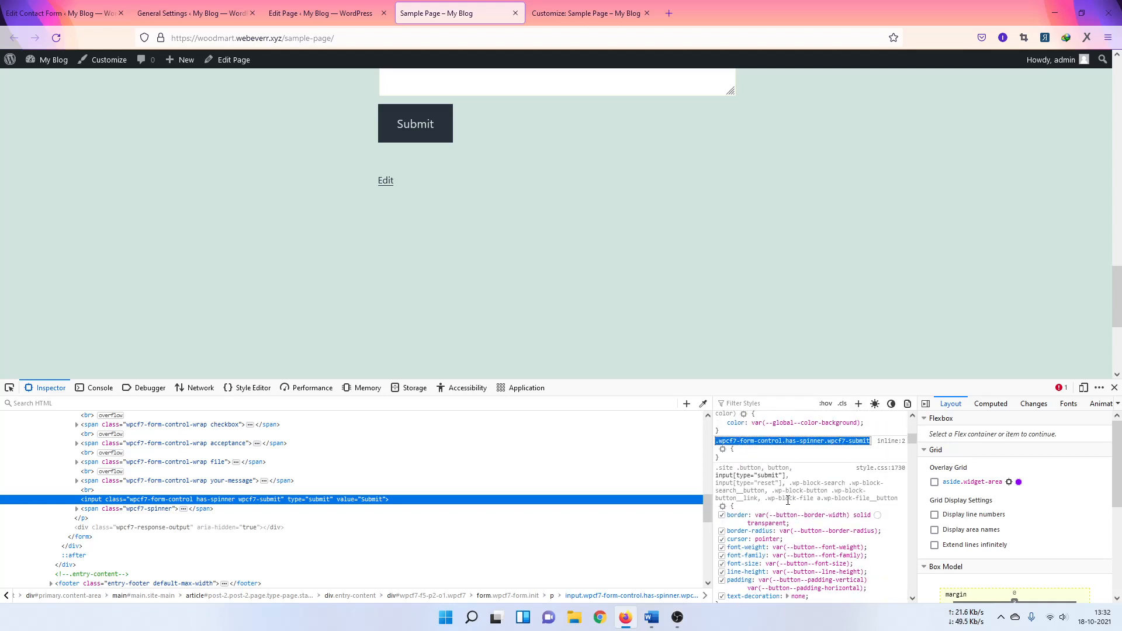
pyautogui.hotkey('ctrl', 'v')
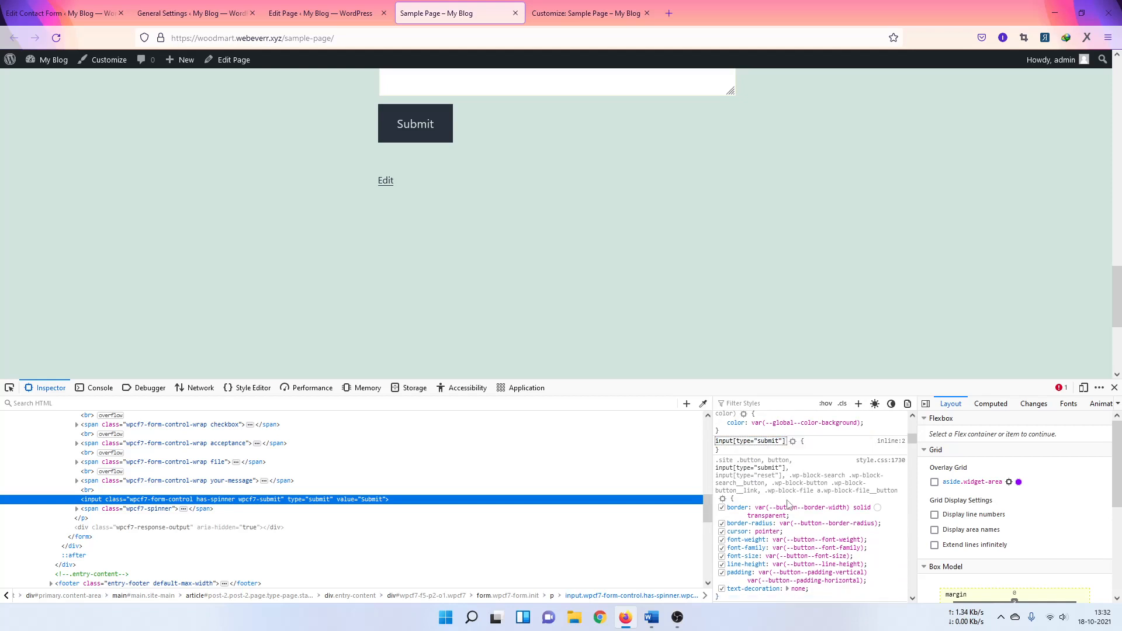
pyautogui.press('Return')
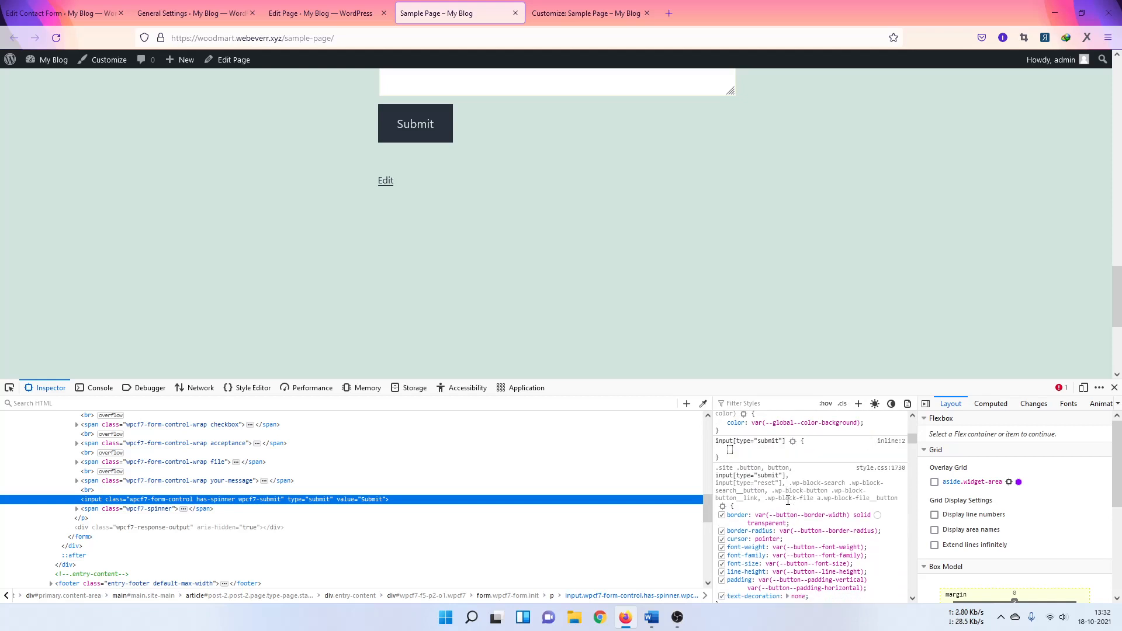
# Step: Give the Submit rule background: bisque !important
pyautogui.write('ba')
pyautogui.press('Return')
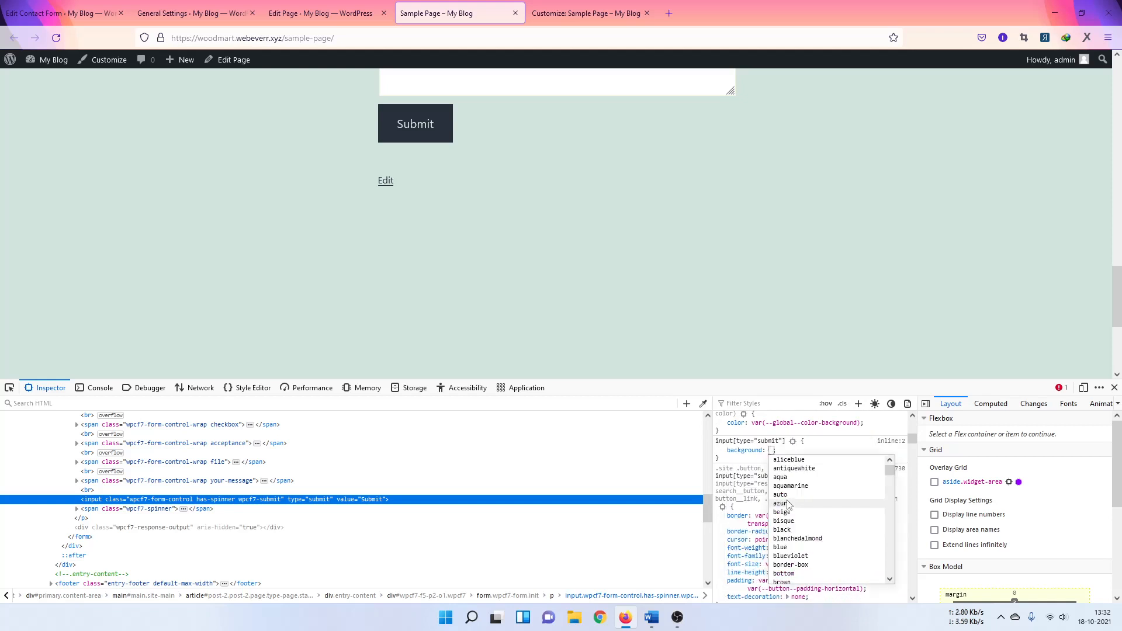
pyautogui.press('Down')
pyautogui.press('Down')
pyautogui.press('Down')
pyautogui.press('Down')
pyautogui.press('Down')
pyautogui.press('Down')
pyautogui.press('Down')
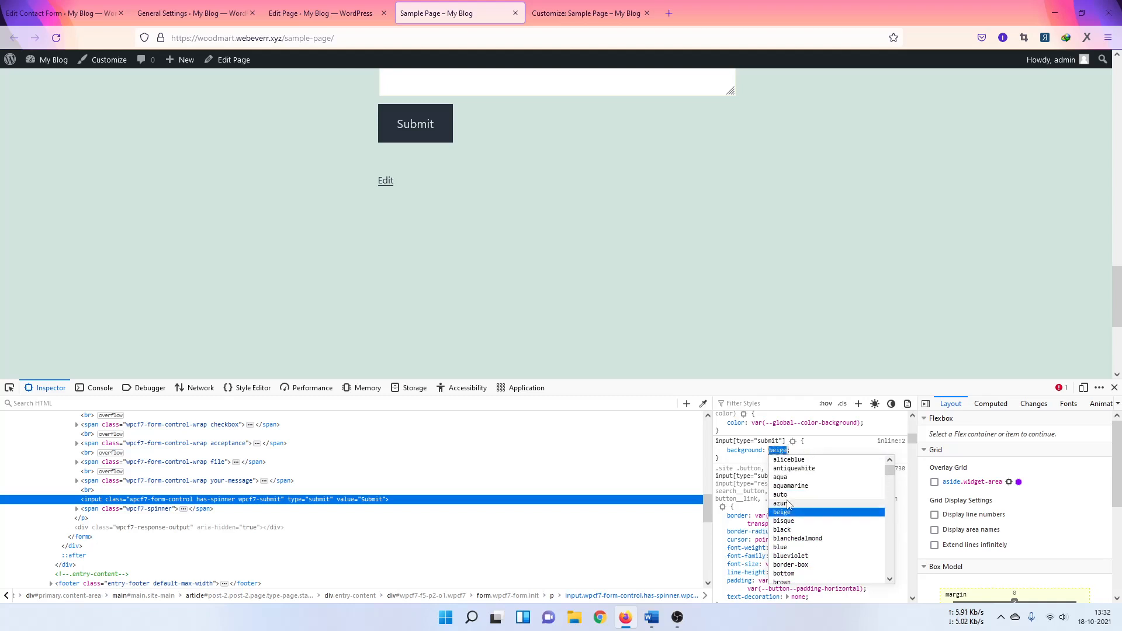
pyautogui.press('Down')
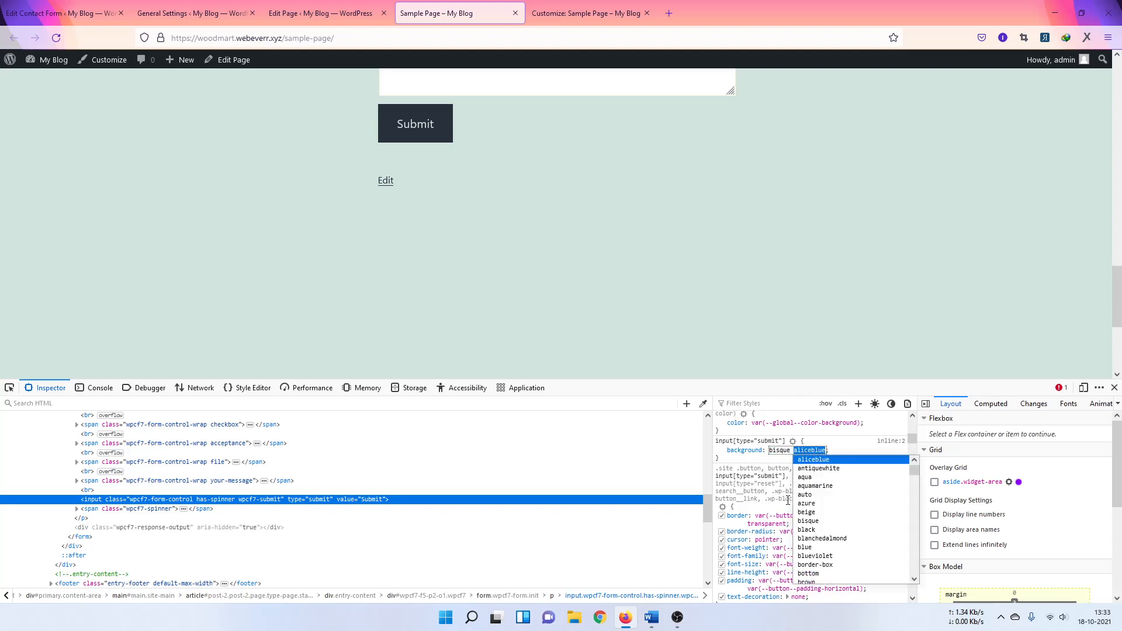
pyautogui.write('!important')
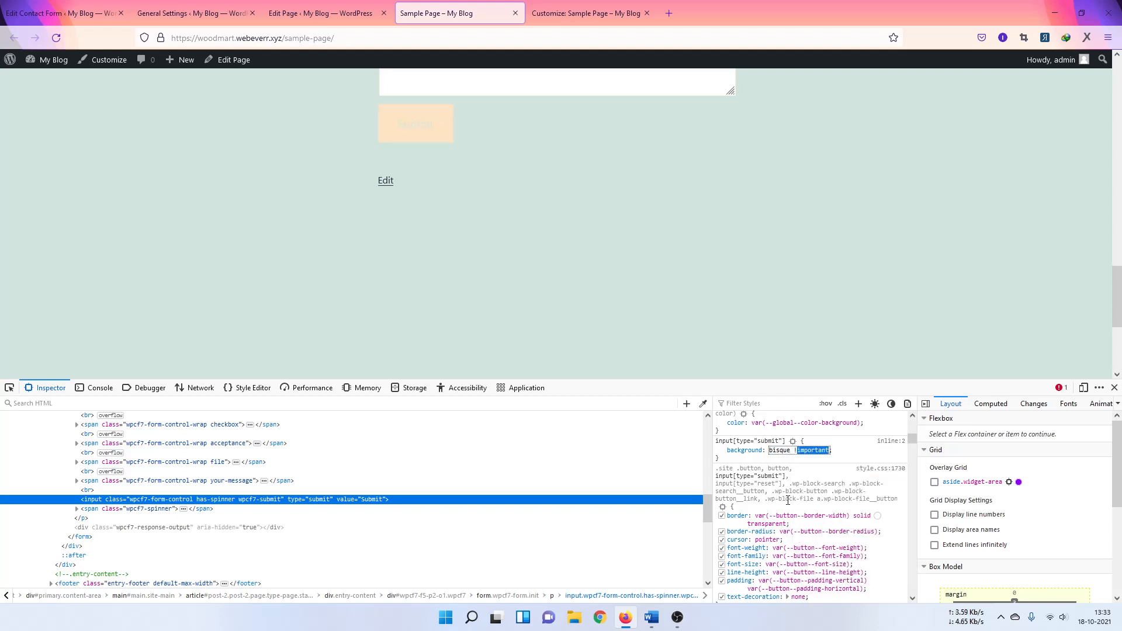
pyautogui.press('Return')
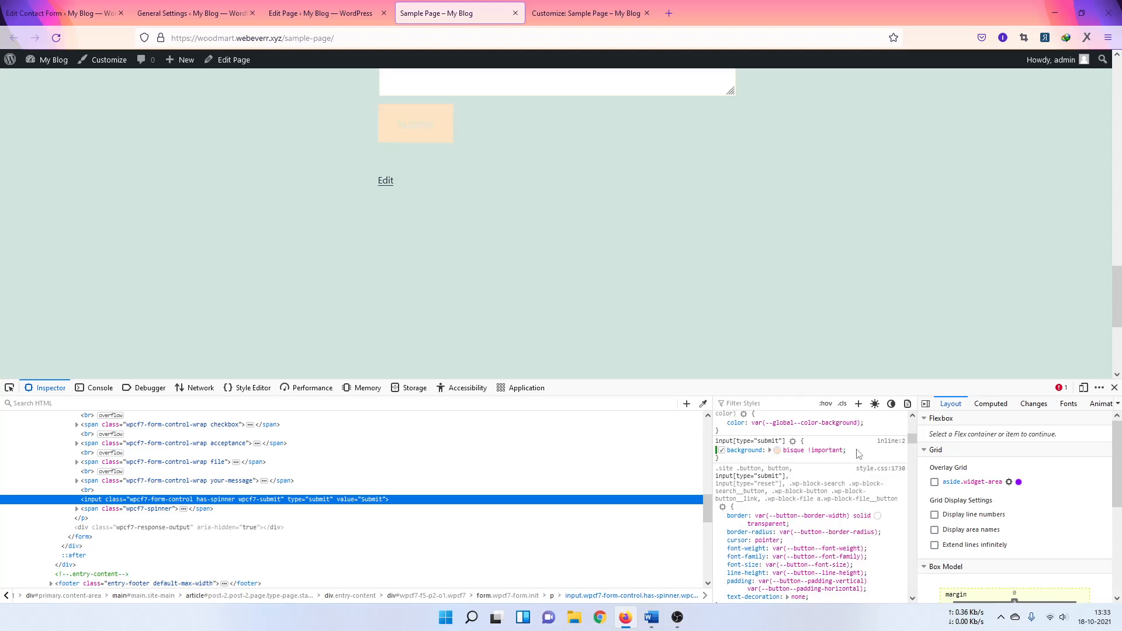
pyautogui.press('Return')
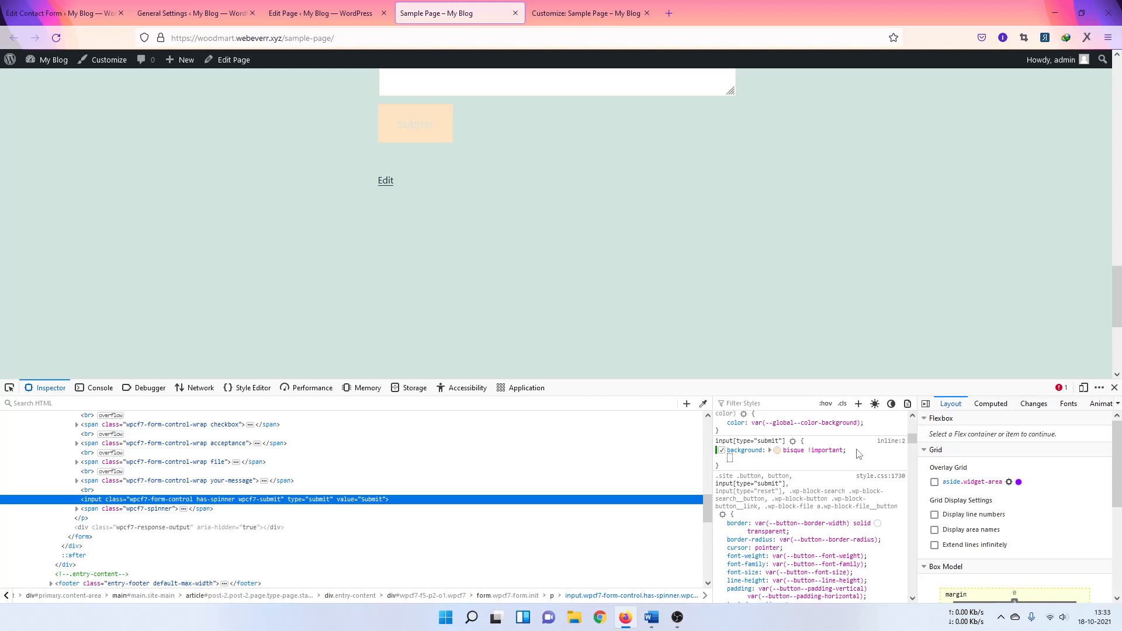
# Step: Add color: #000 !important to the Submit rule and check the button
pyautogui.write('colo')
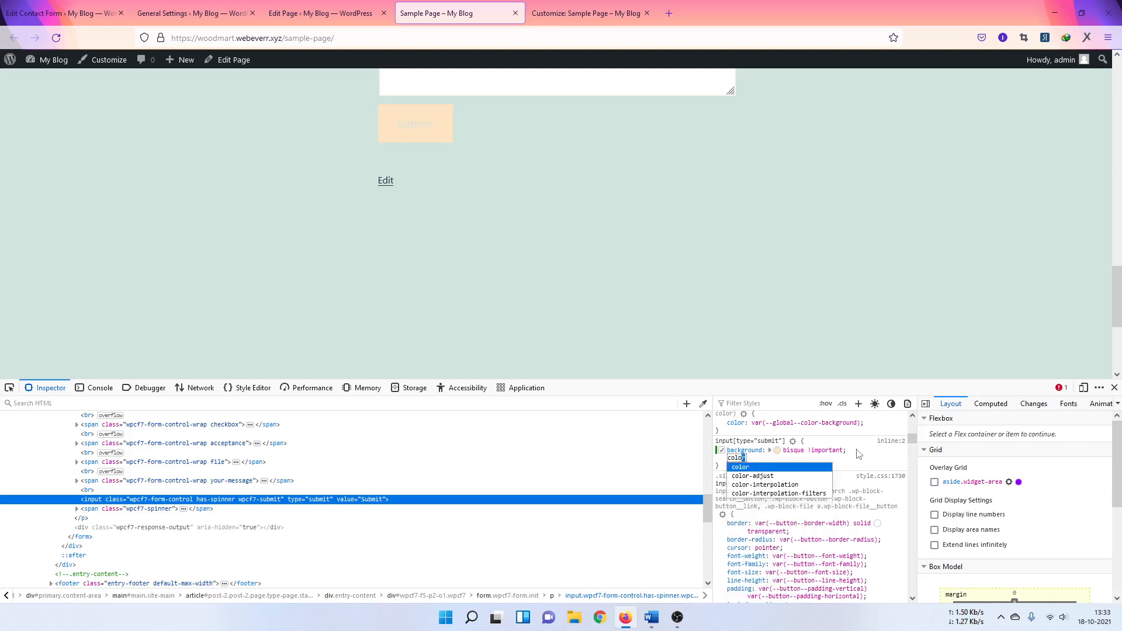
pyautogui.press('Return')
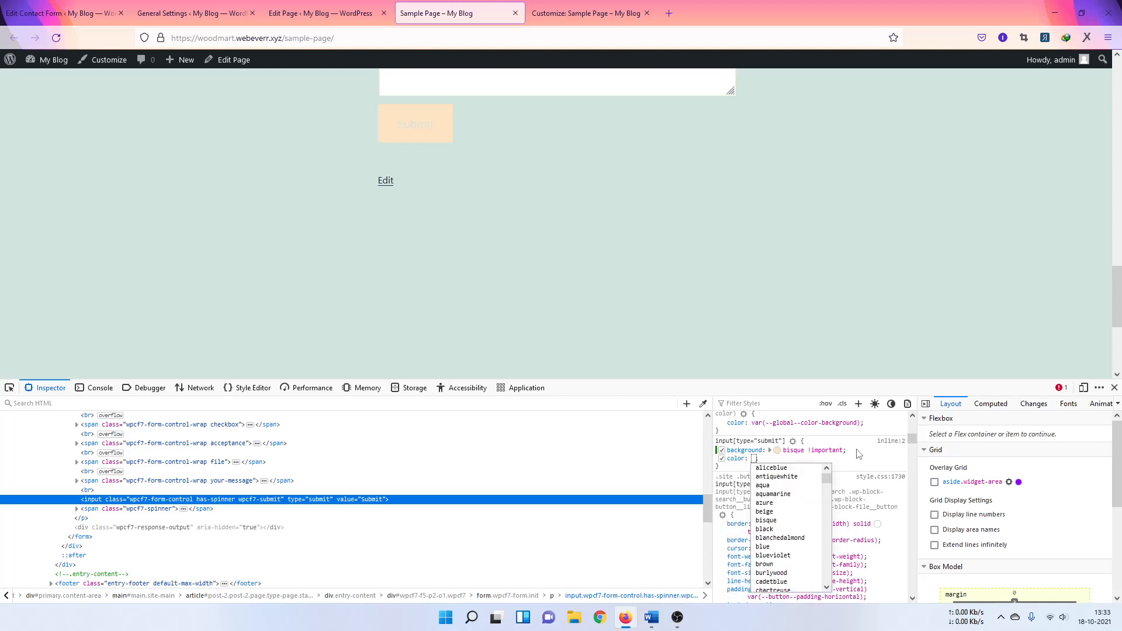
pyautogui.write('#')
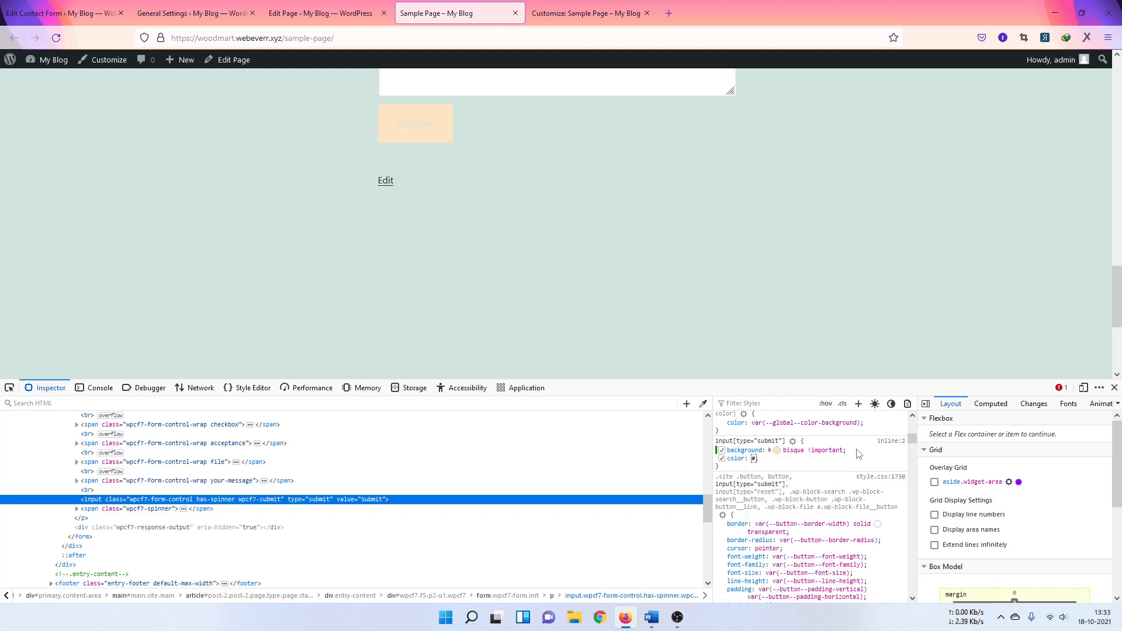
pyautogui.write('000 !important')
pyautogui.press('Return')
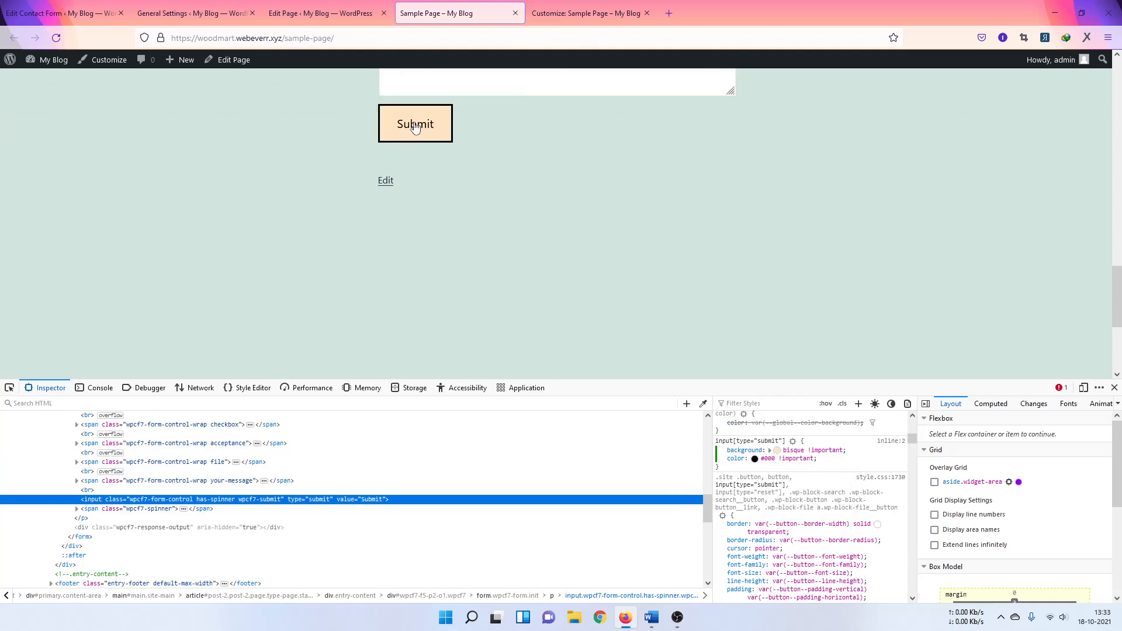
pyautogui.click(438, 138)
pyautogui.scroll(10, 177, 193)
pyautogui.scroll(-6, 216, 171)
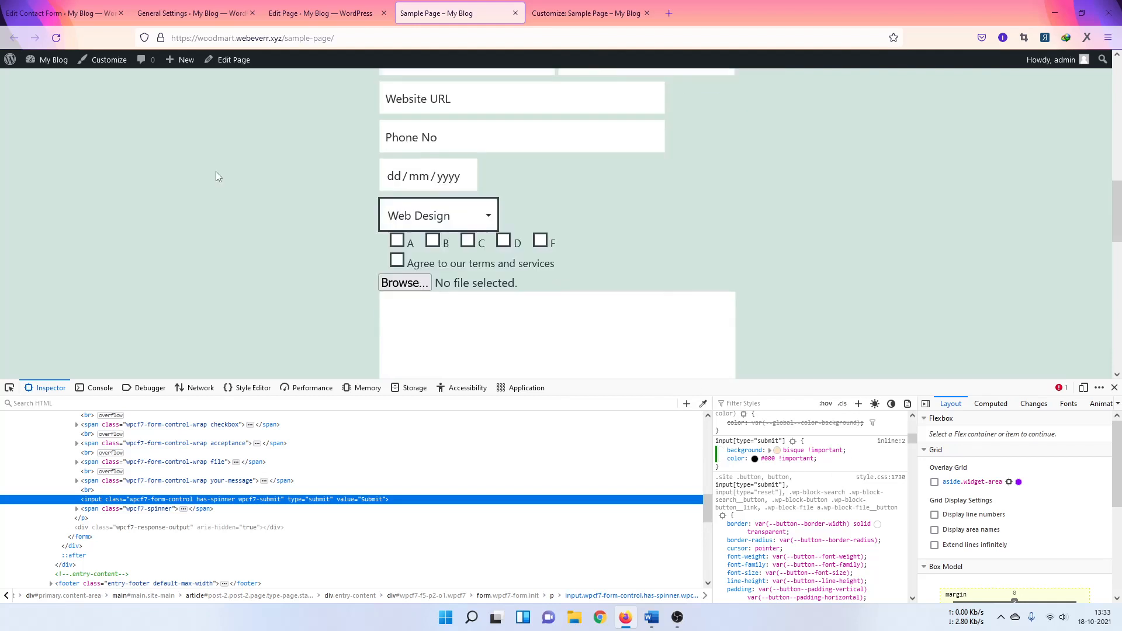
pyautogui.scroll(-2, 657, 349)
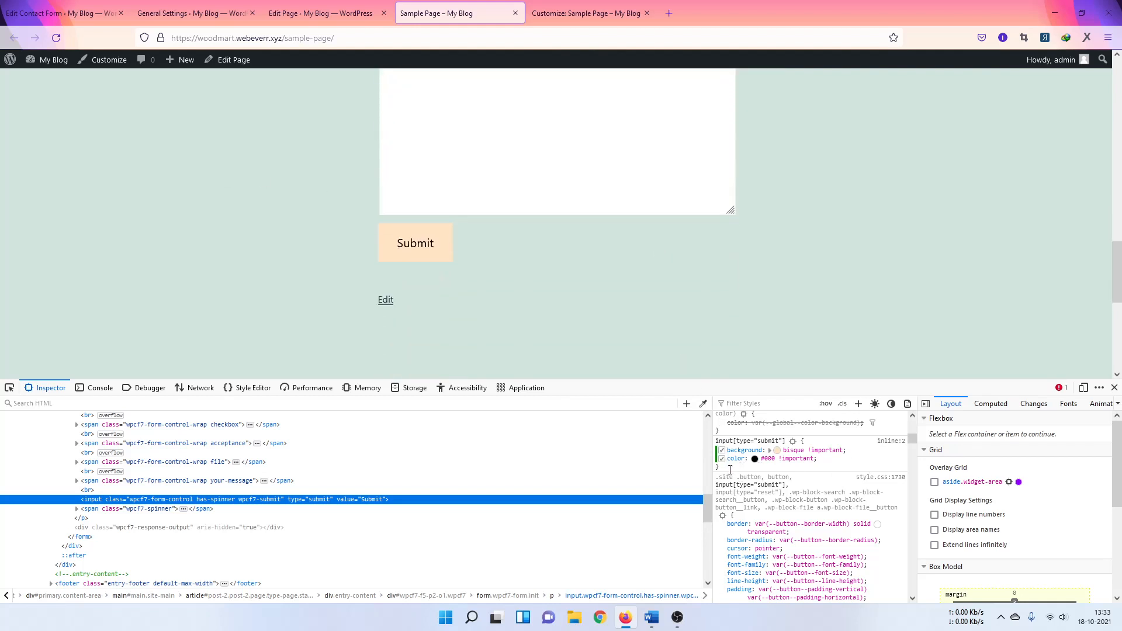
# Step: Copy the whole input[type="submit"] rule and close Developer Tools
pyautogui.moveTo(734, 465); pyautogui.dragTo(716, 439)
pyautogui.rightClick(743, 451)
pyautogui.click(762, 459)
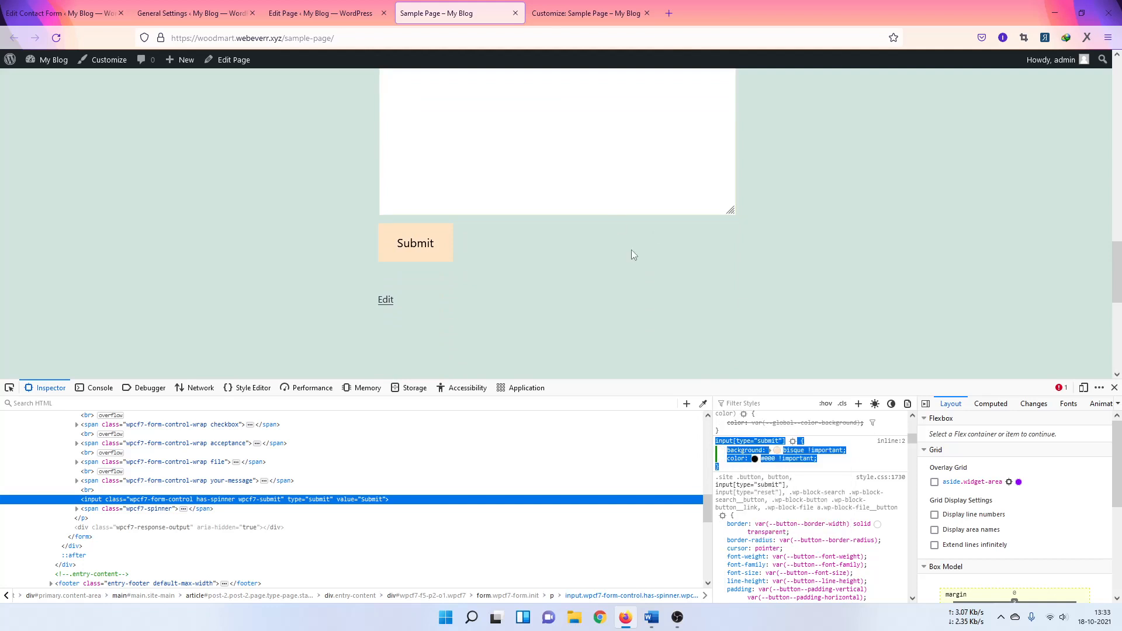
pyautogui.scroll(1, 718, 298)
pyautogui.press('F12')
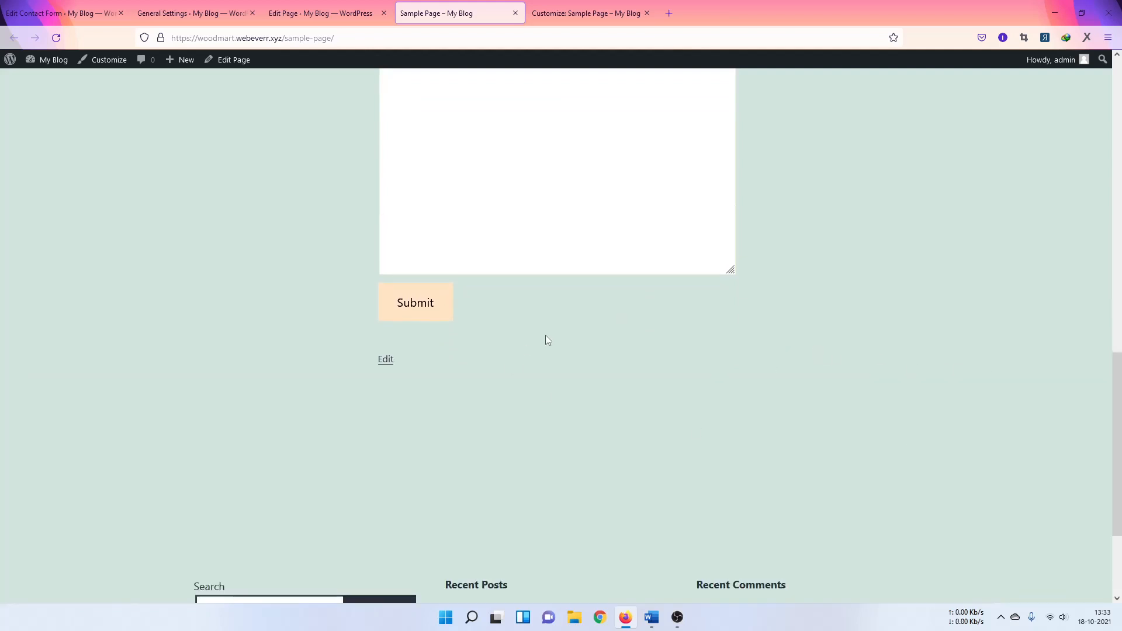
# Step: Paste the Submit button rule into Additional CSS in the Customizer and publish
pyautogui.scroll(8, 546, 336)
pyautogui.scroll(-3, 410, 387)
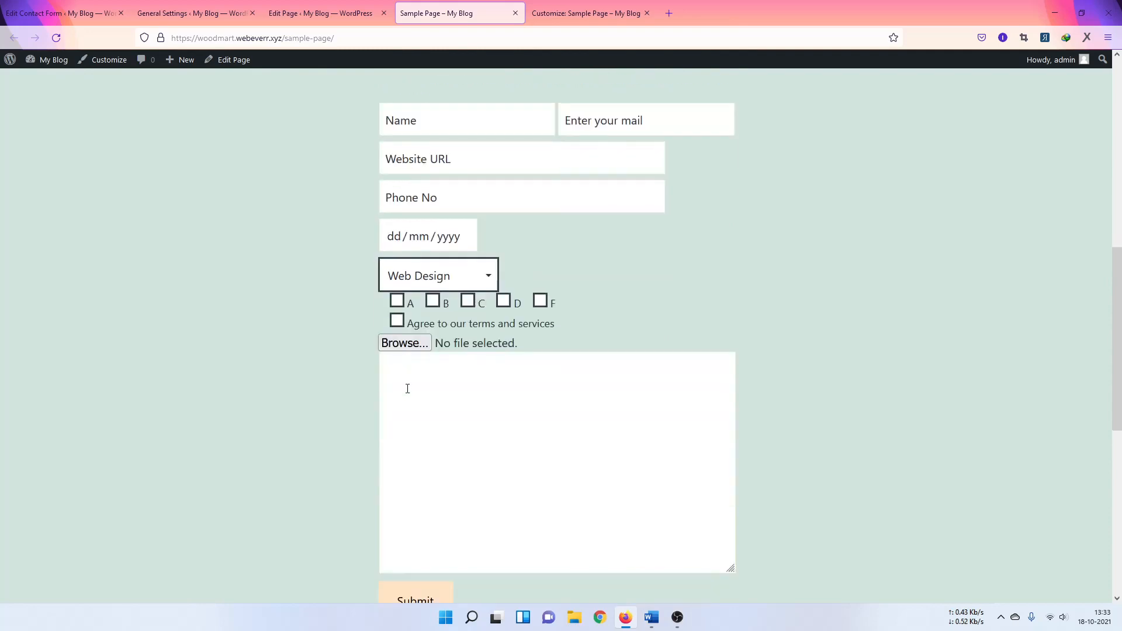
pyautogui.click(585, 12)
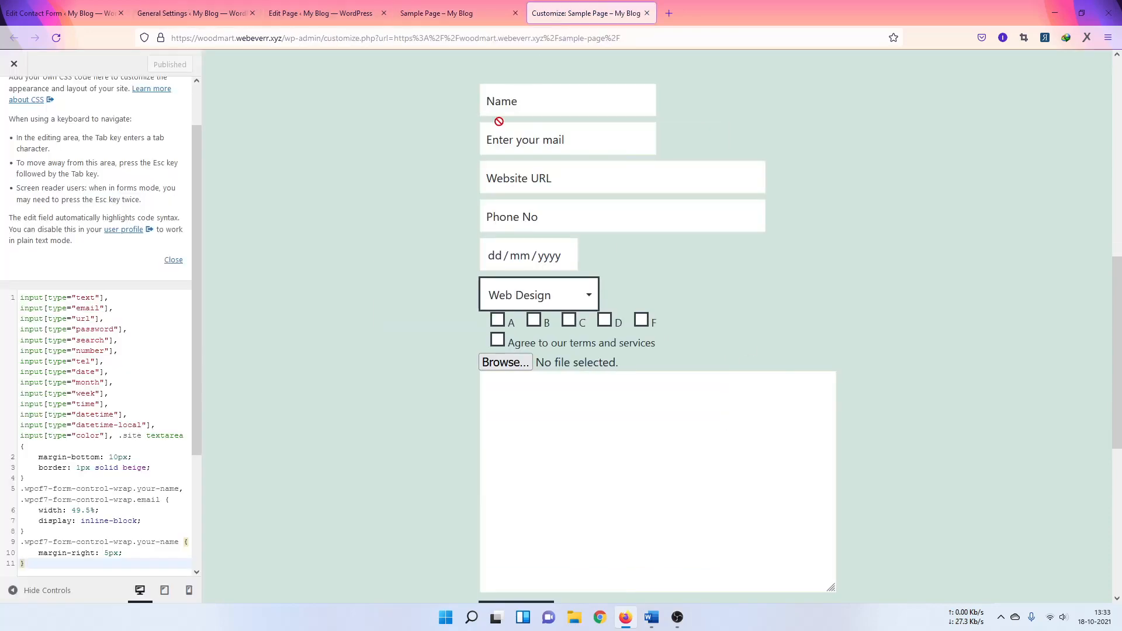
pyautogui.scroll(-3, 136, 463)
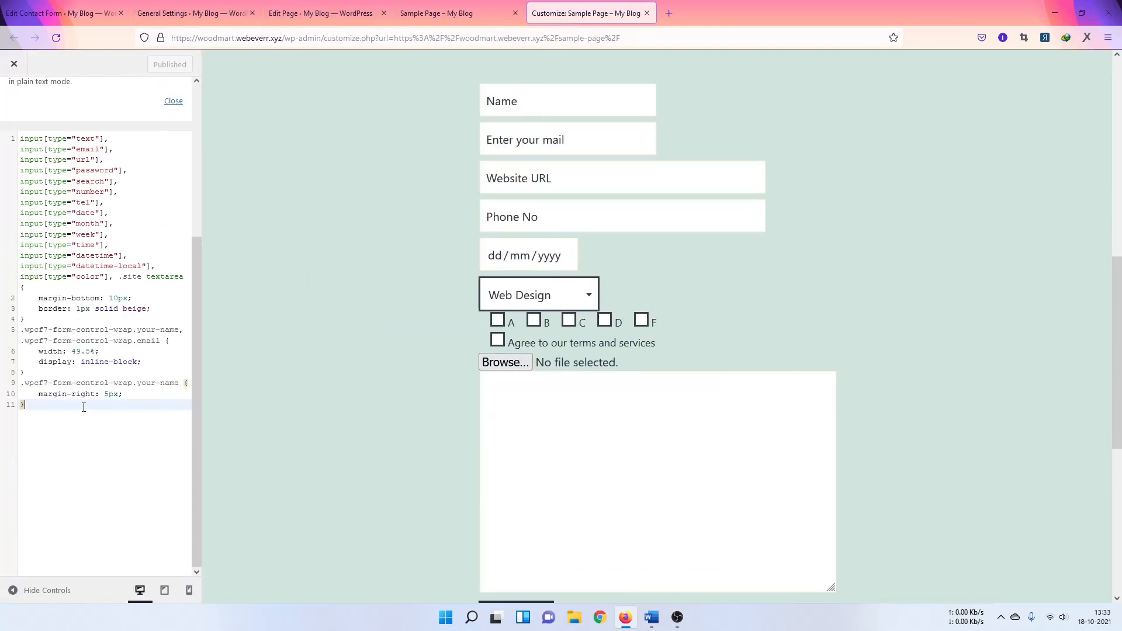
pyautogui.hotkey('ctrl', 'v')
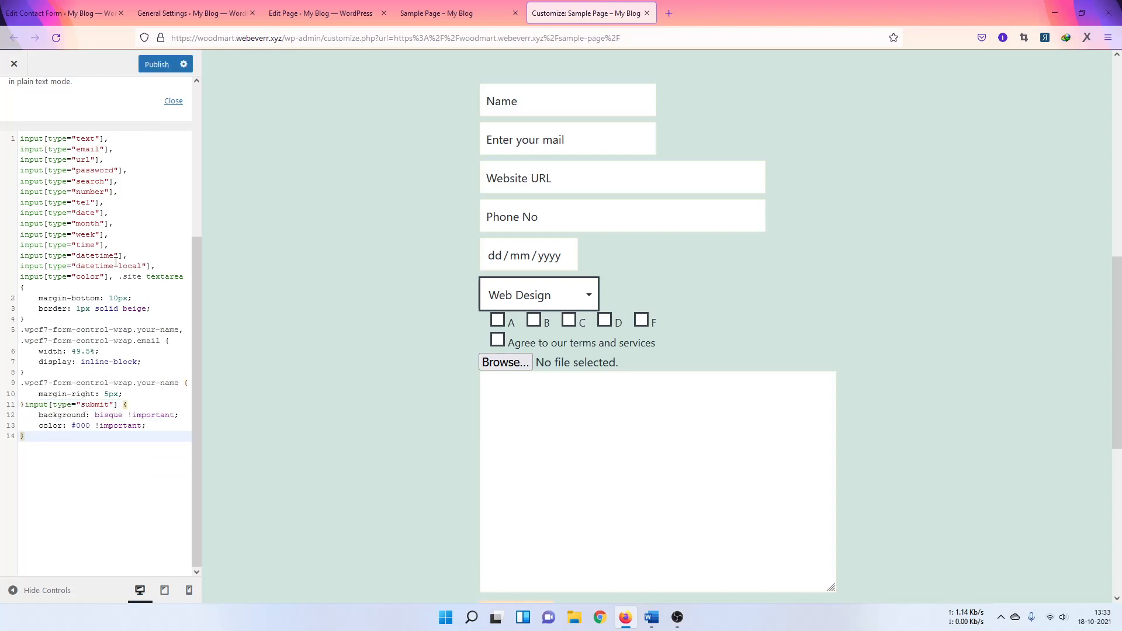
pyautogui.click(157, 64)
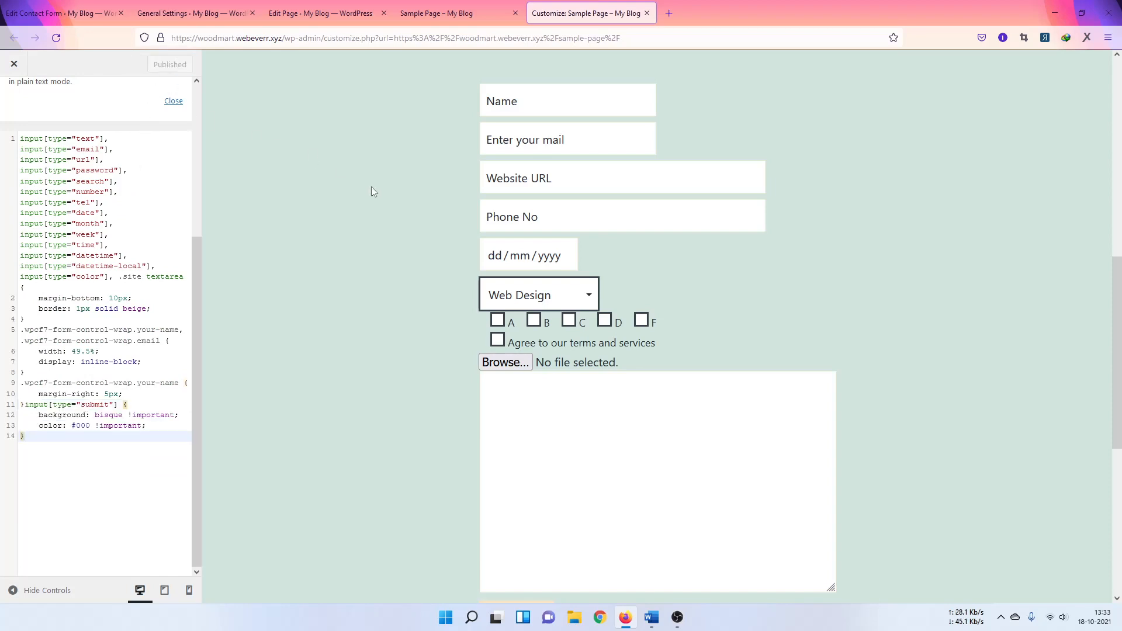
pyautogui.click(418, 17)
# Step: From the Sample Page editor, open MC4WP's Mailchimp API settings in the admin sidebar
pyautogui.click(316, 17)
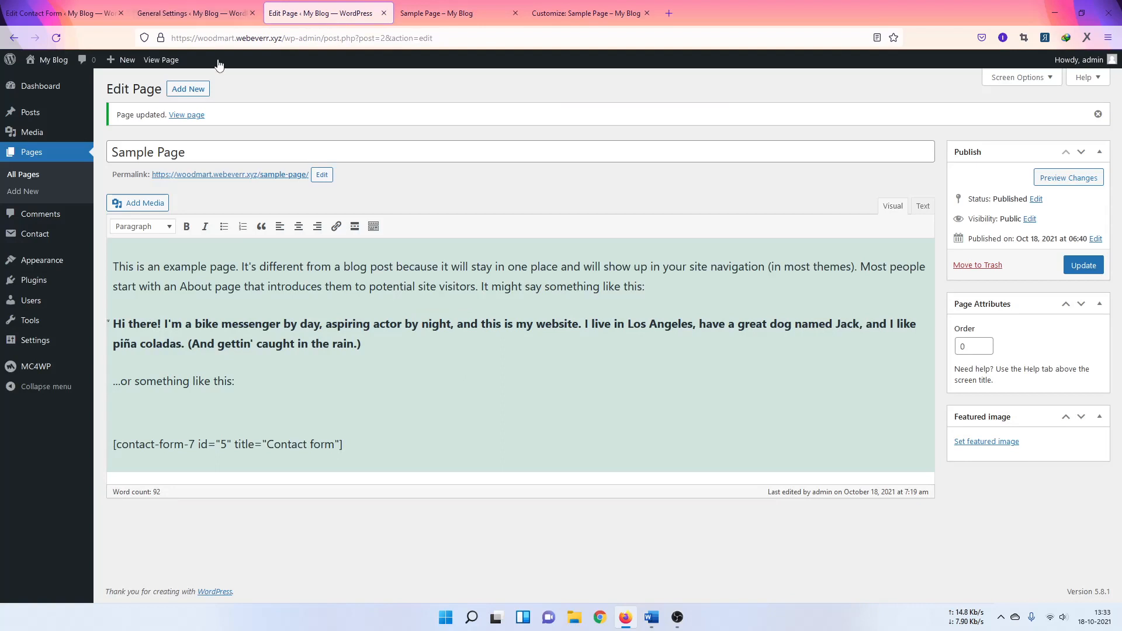
pyautogui.moveTo(20, 373)
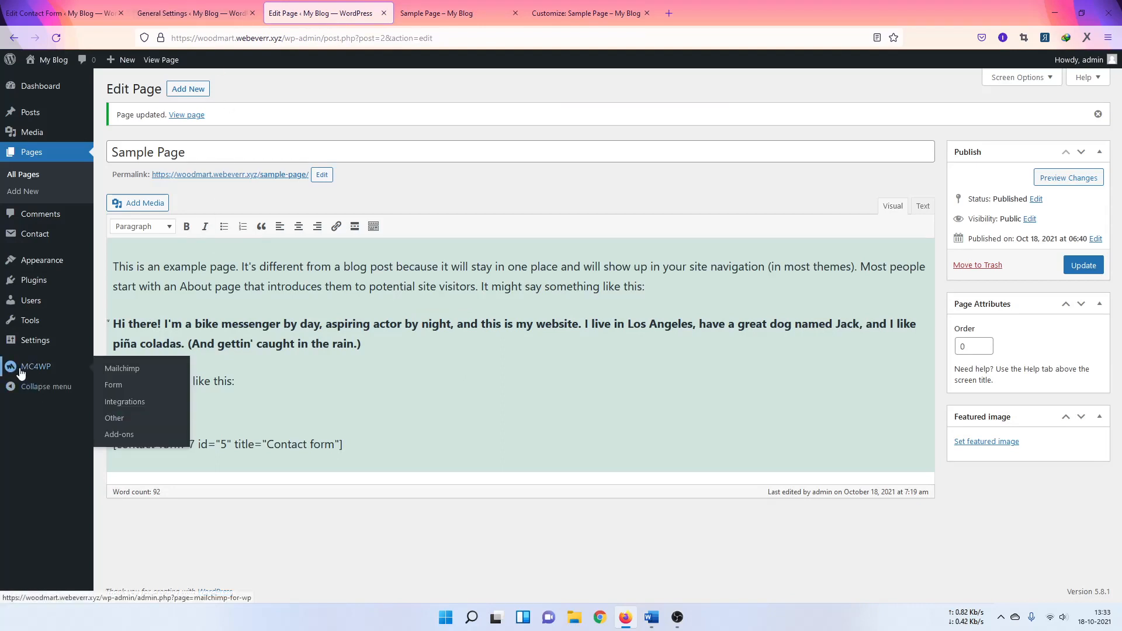
pyautogui.click(111, 376)
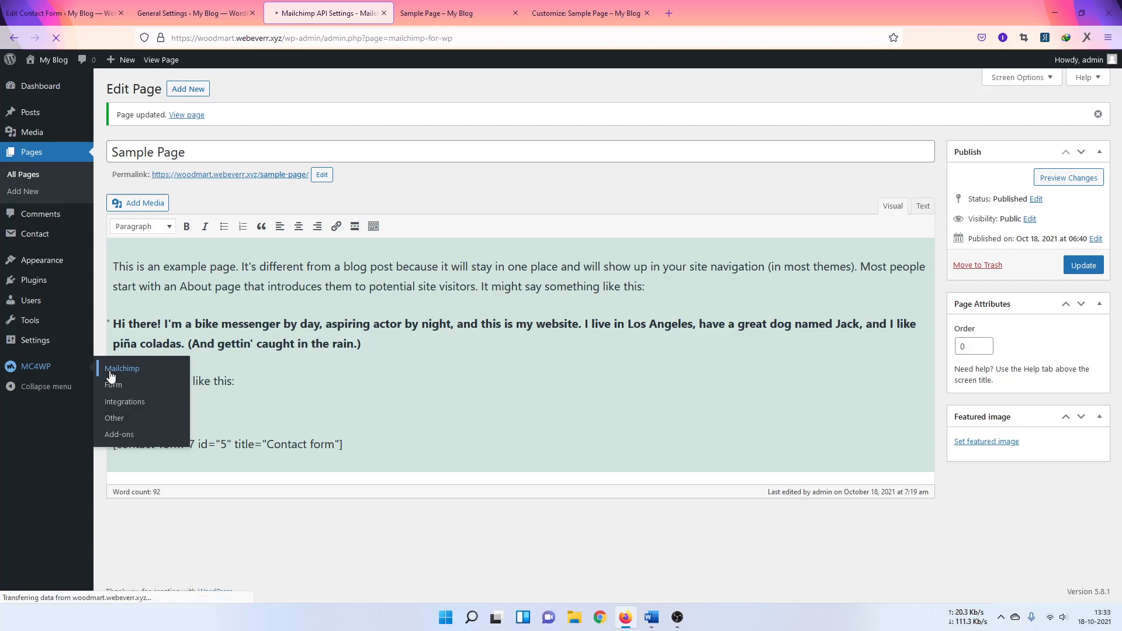
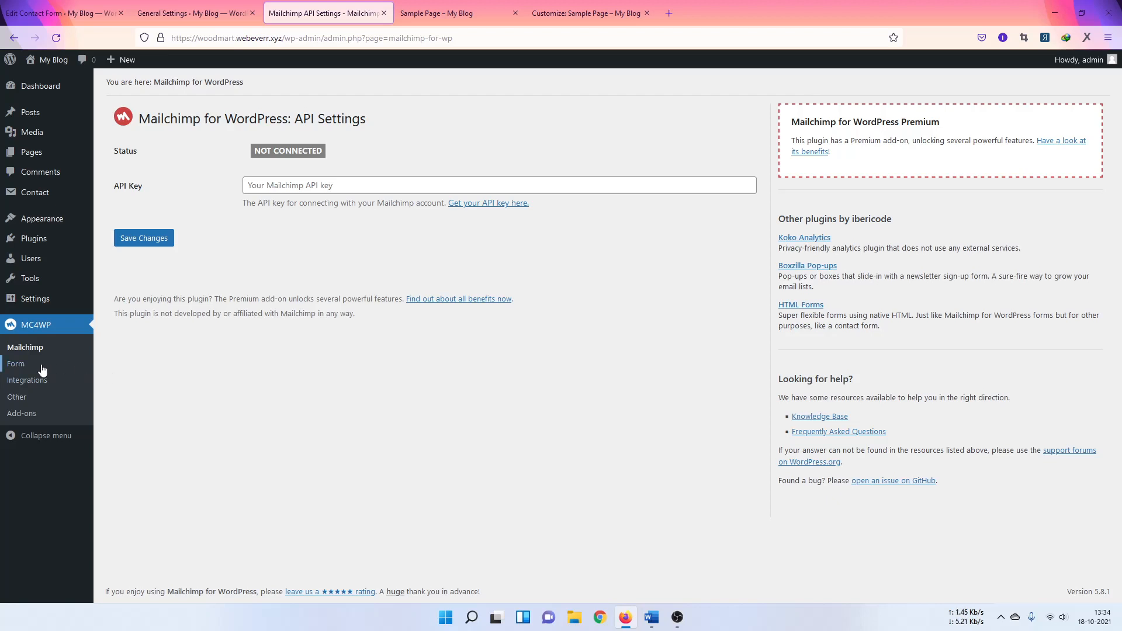
# Step: Open the MC4WP Form page to add a new Mailchimp sign-up form
pyautogui.click(21, 372)
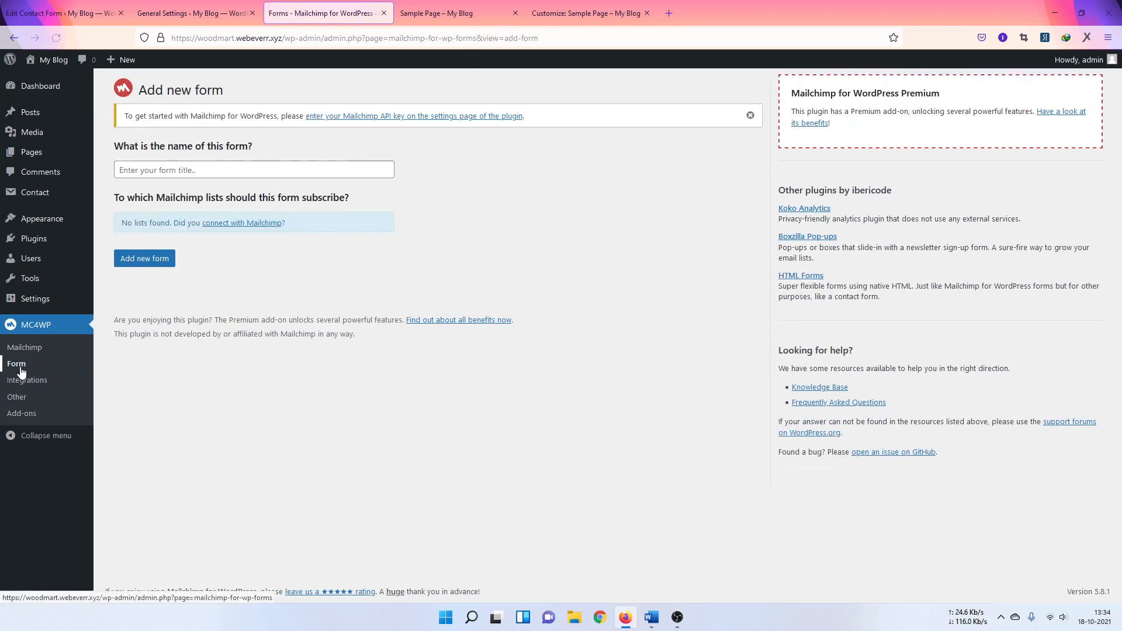
# Step: Create a form named 'Newletter', which gets the shortcode [mc4wp_form id="18"]
pyautogui.click(164, 173)
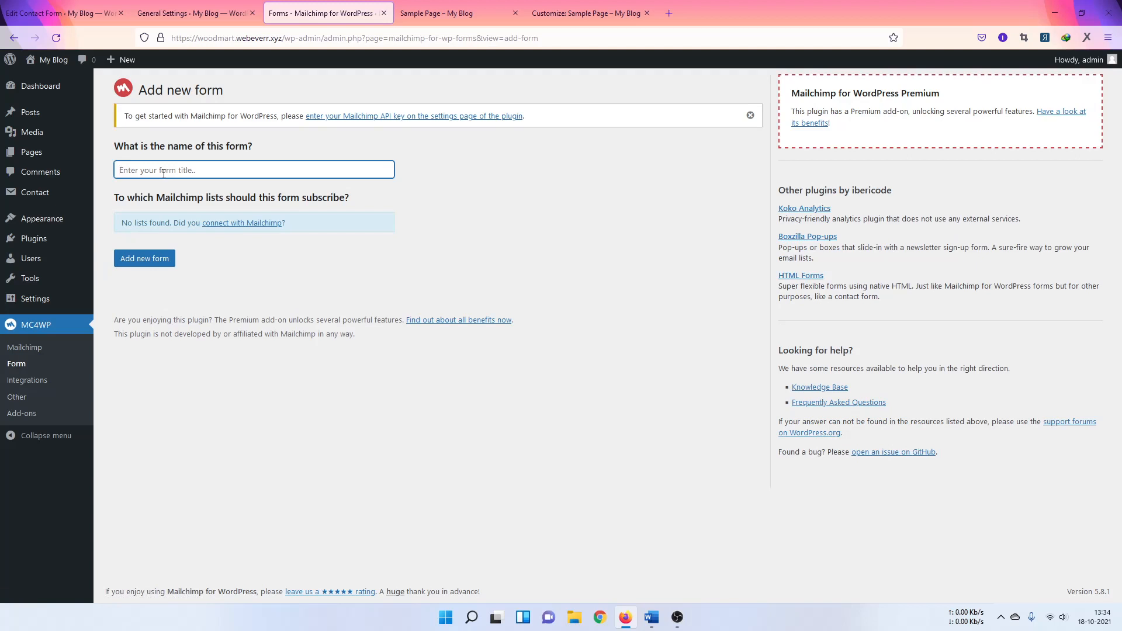
pyautogui.write('Newletter')
pyautogui.click(158, 258)
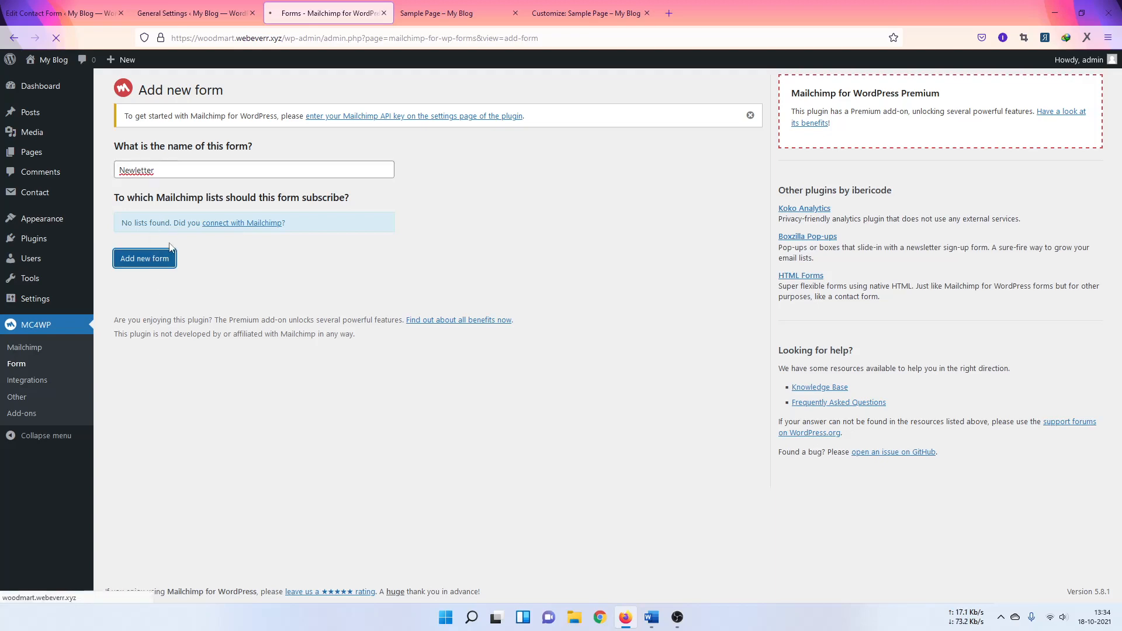
pyautogui.scroll(-1, 272, 373)
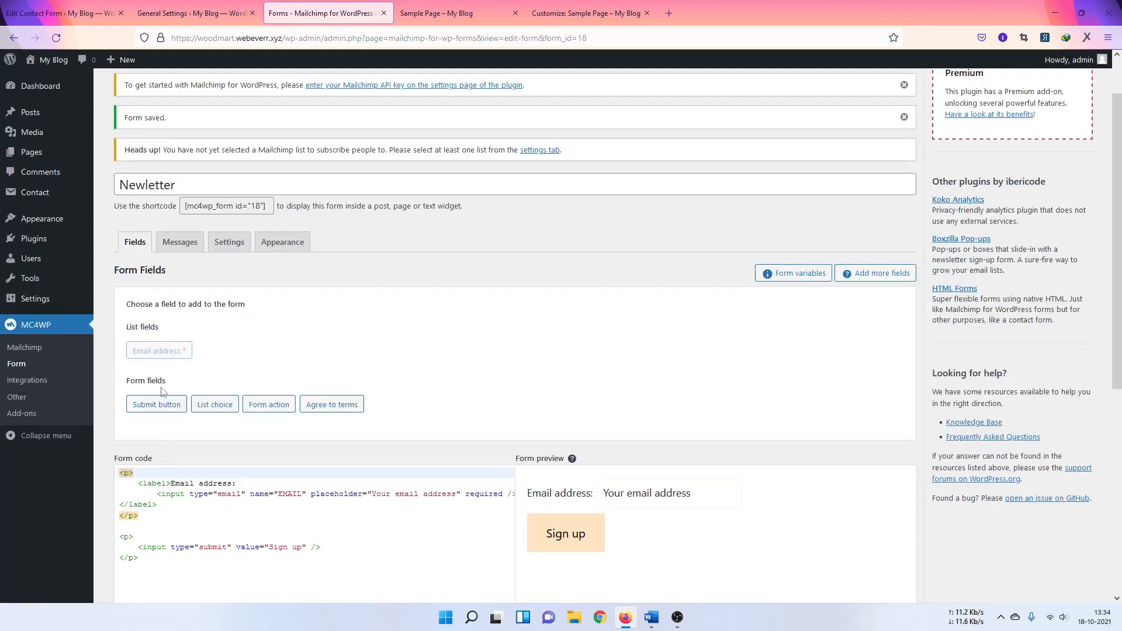
# Step: Delete the <p> and <label> wrapper lines around the email field and Sign up button
pyautogui.scroll(-3, 156, 342)
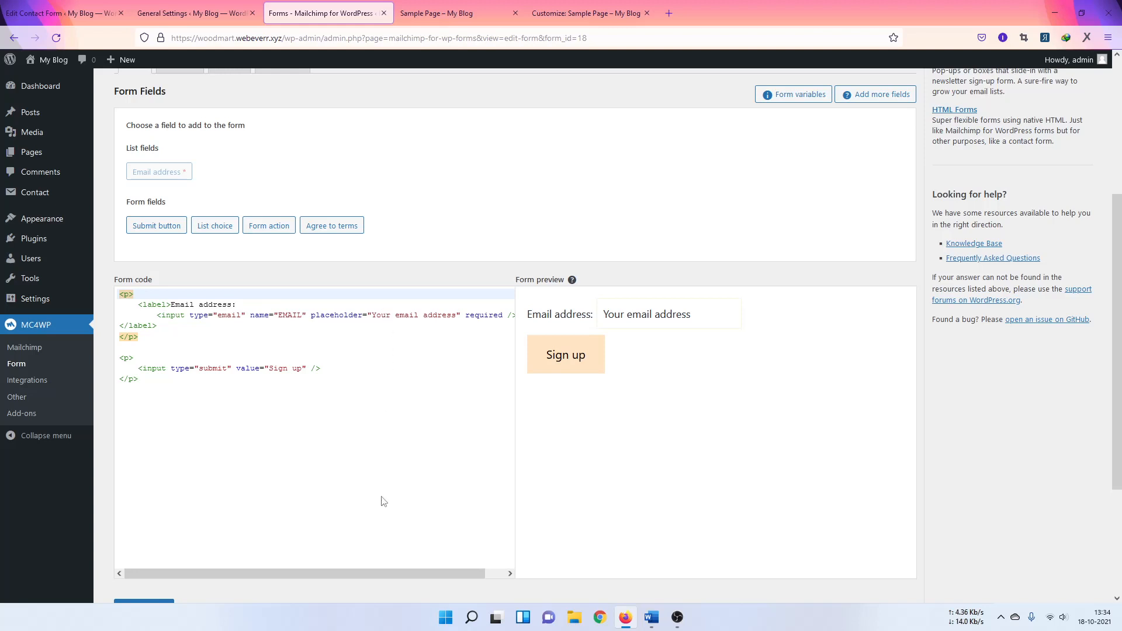
pyautogui.moveTo(416, 573)
pyautogui.mouseDown()
pyautogui.moveTo(447, 574)
pyautogui.moveTo(415, 574)
pyautogui.mouseUp()
pyautogui.moveTo(155, 316); pyautogui.dragTo(85, 285)
pyautogui.press('BackSpace')
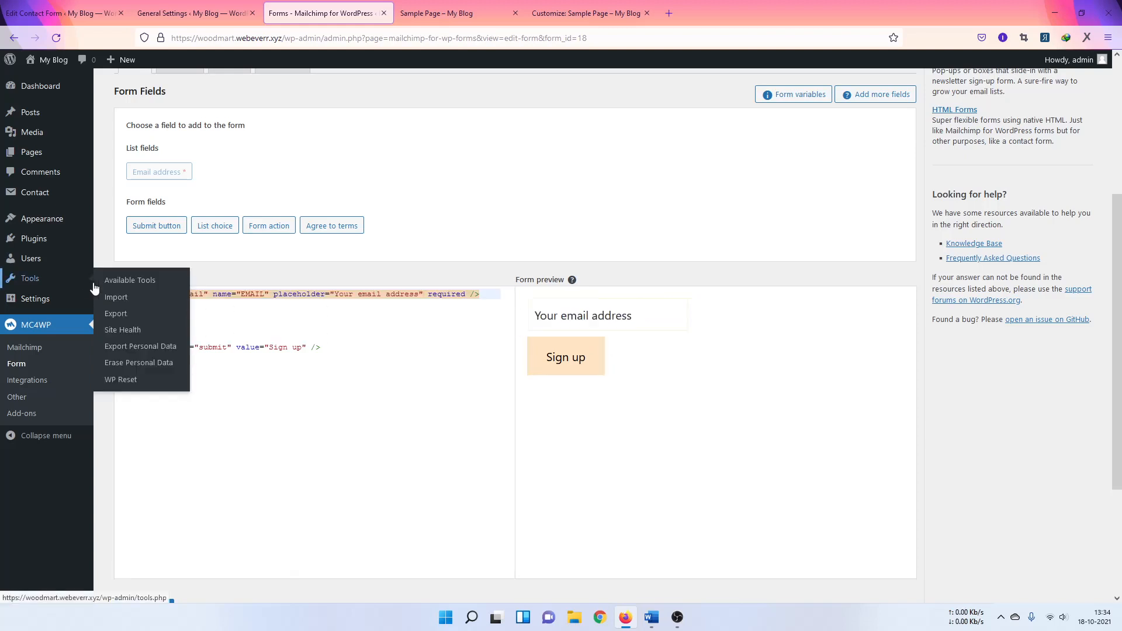
pyautogui.click(124, 304)
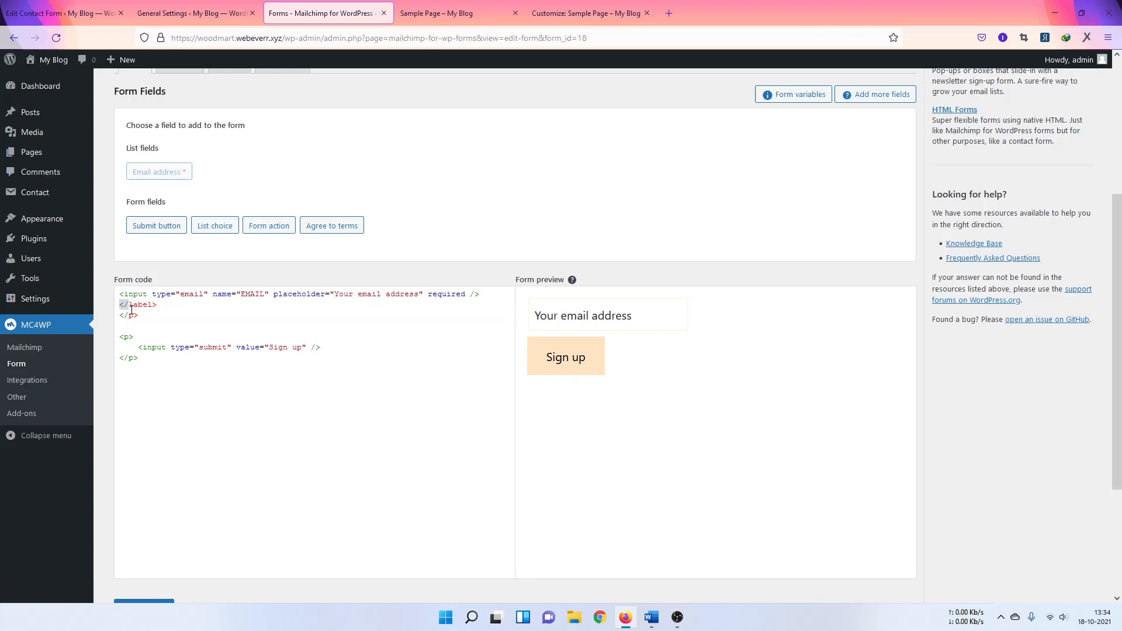
pyautogui.moveTo(120, 305); pyautogui.dragTo(147, 318)
pyautogui.press('BackSpace')
pyautogui.press('BackSpace')
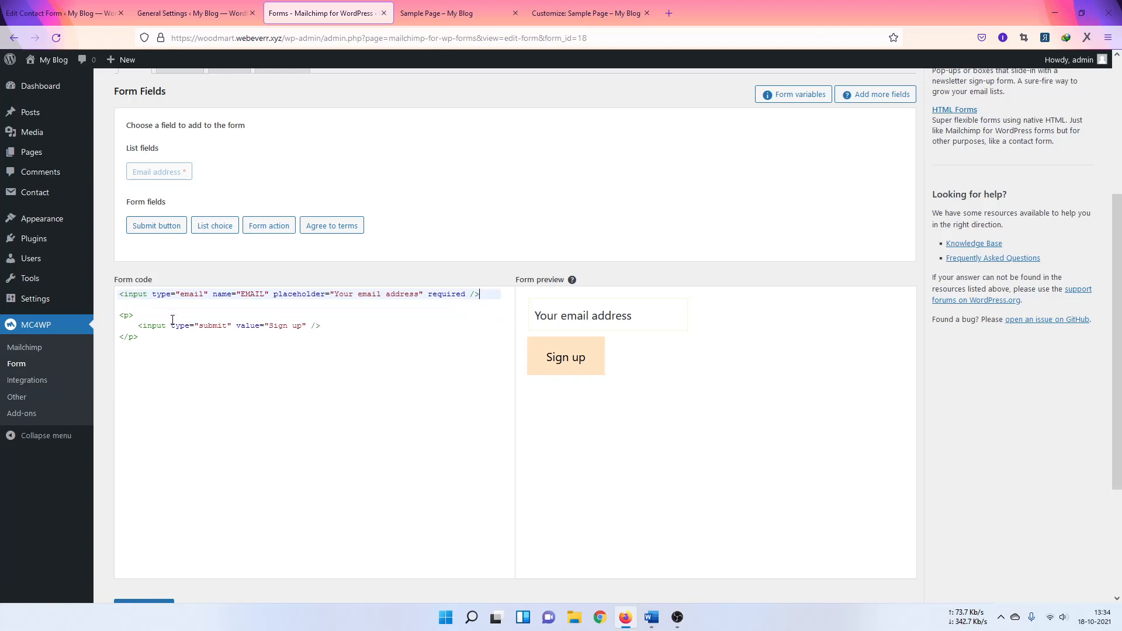
pyautogui.moveTo(137, 321); pyautogui.dragTo(122, 316)
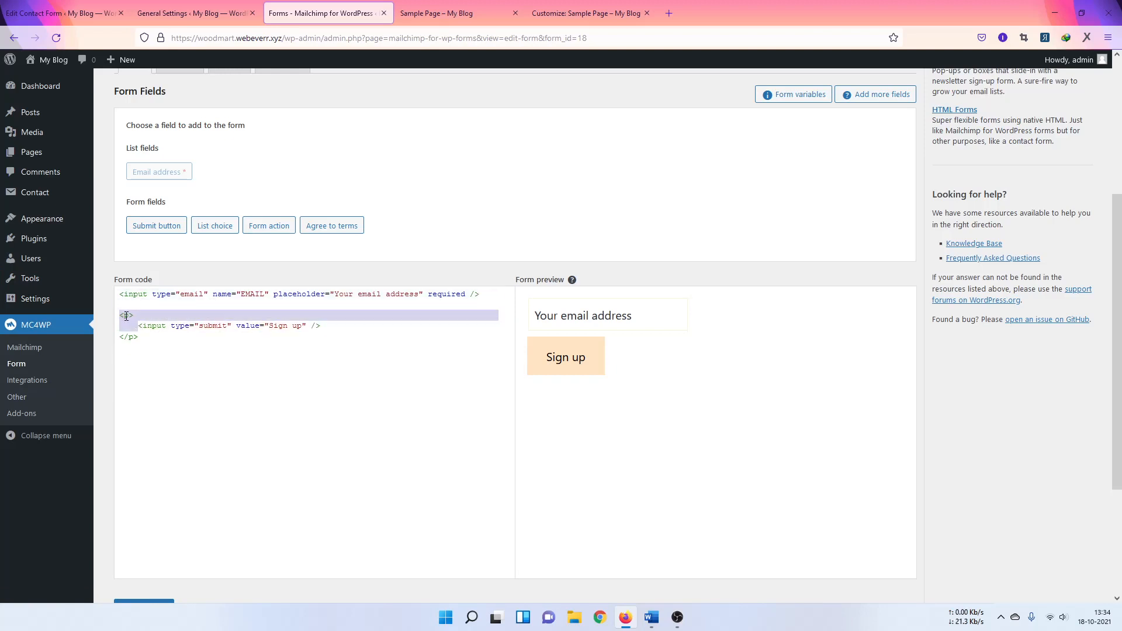
pyautogui.press('BackSpace')
pyautogui.press('BackSpace')
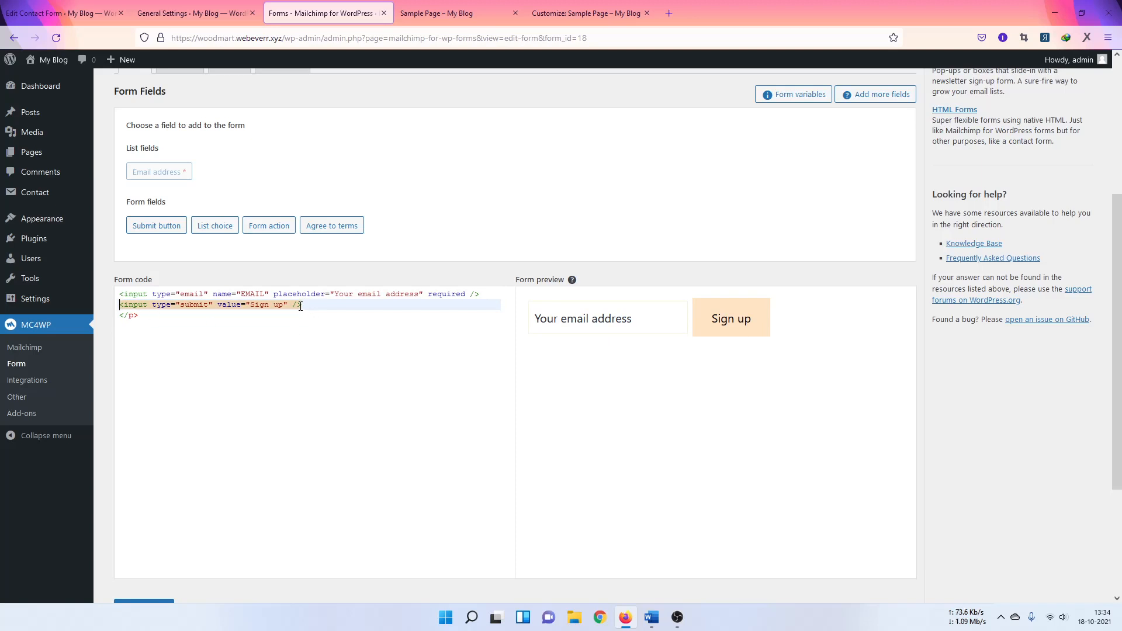
pyautogui.moveTo(320, 330); pyautogui.dragTo(308, 310)
pyautogui.press('BackSpace')
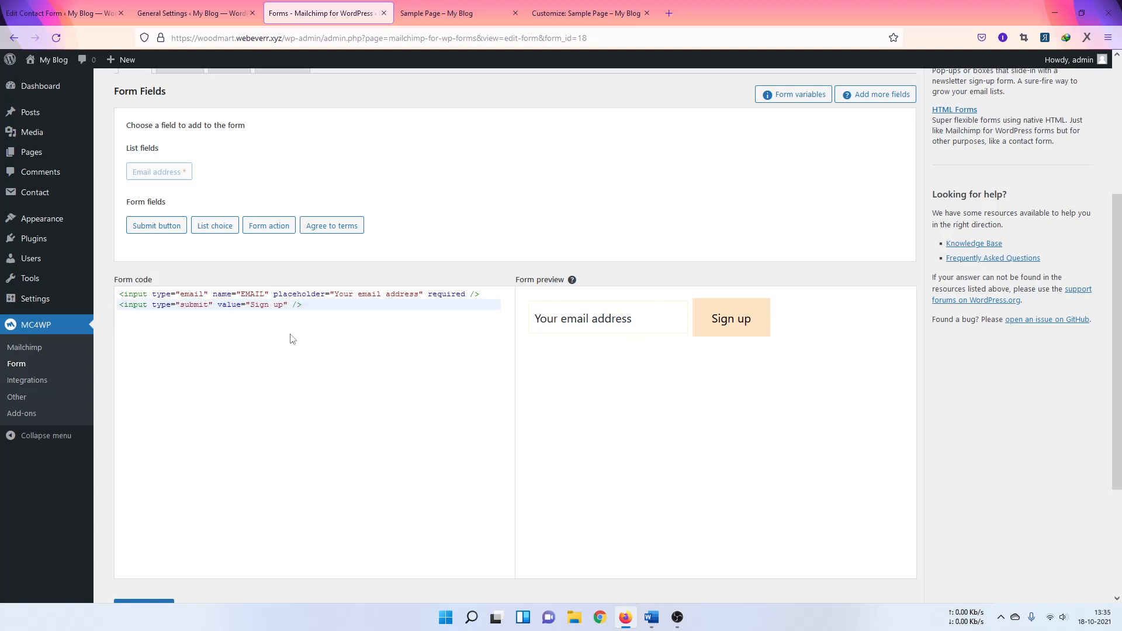
# Step: Join the Sign up button onto the email input line, check the preview, and save the form
pyautogui.keyDown('shift'); pyautogui.click(119, 306); pyautogui.keyUp('shift')
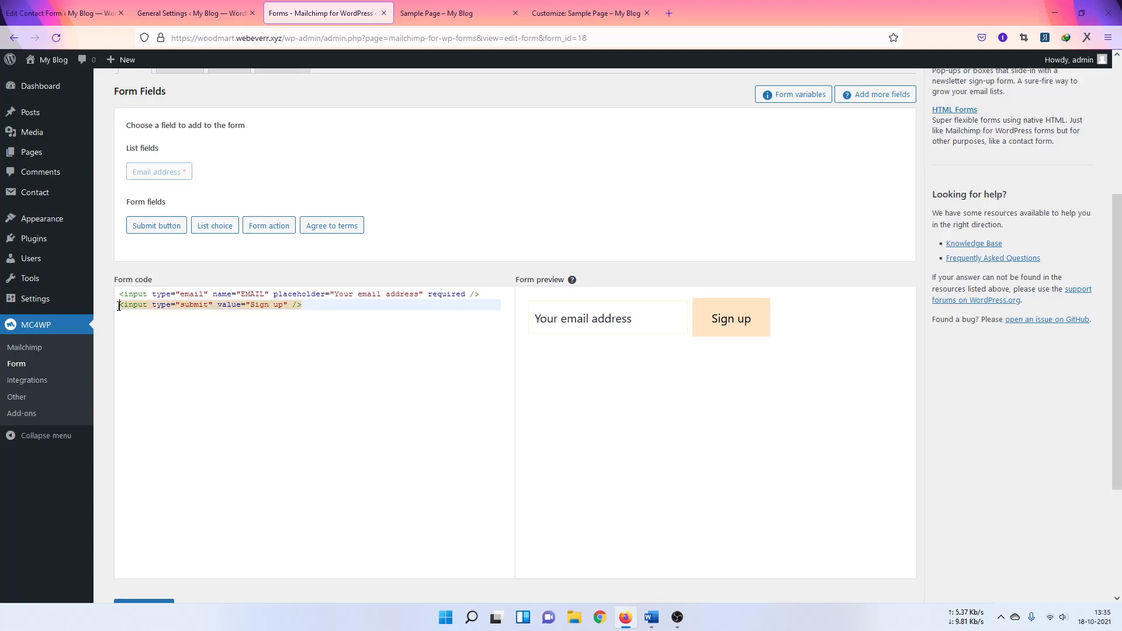
pyautogui.press('BackSpace')
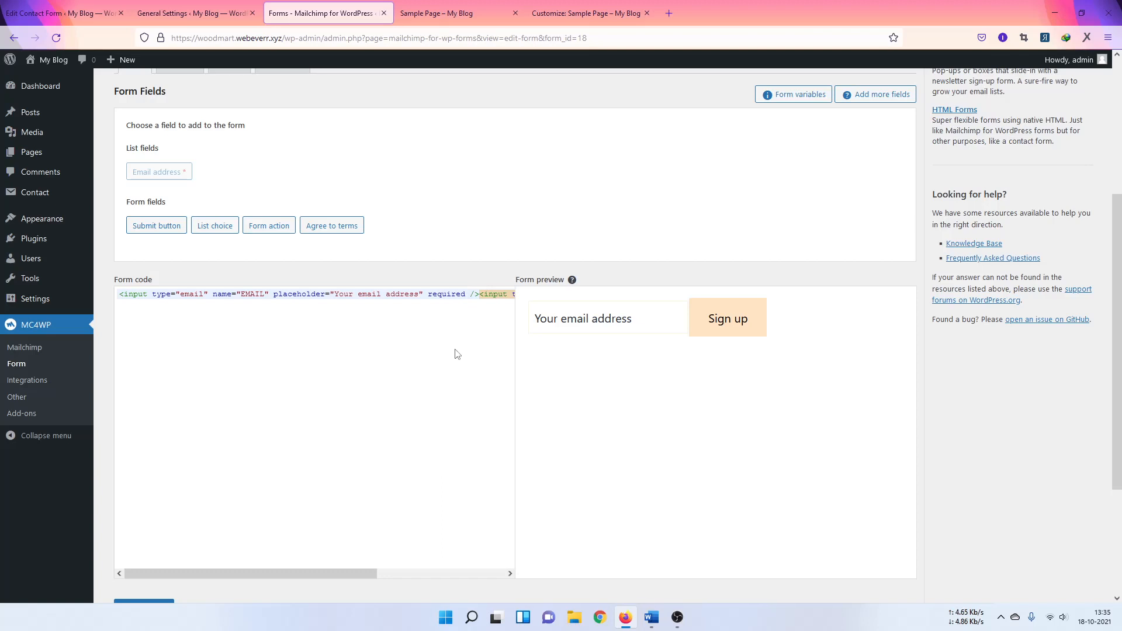
pyautogui.click(643, 319)
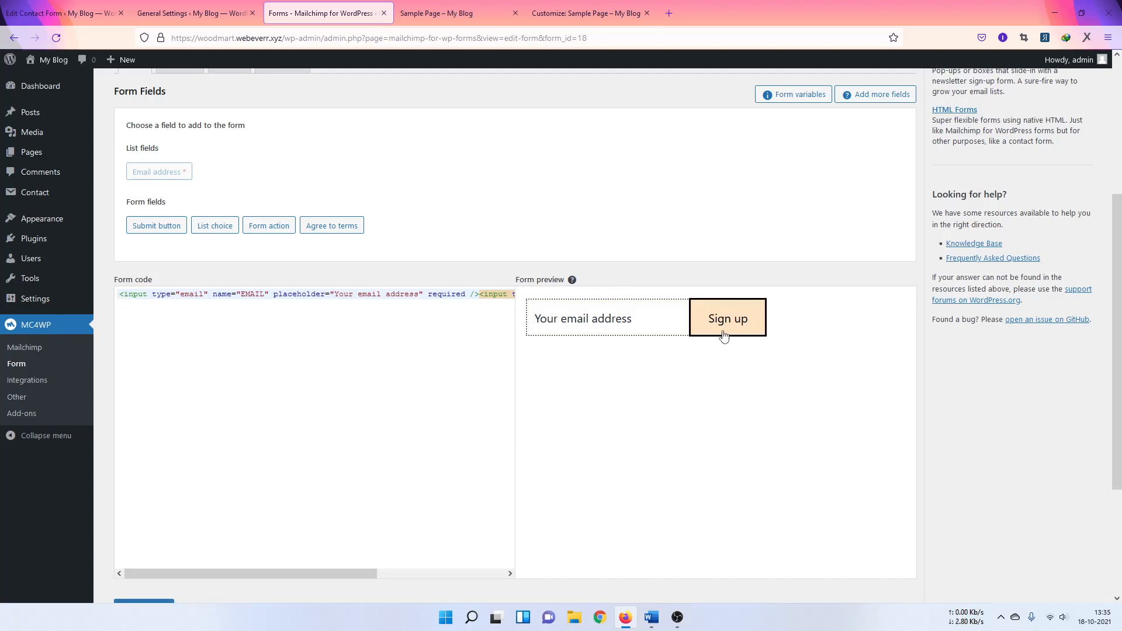
pyautogui.click(713, 355)
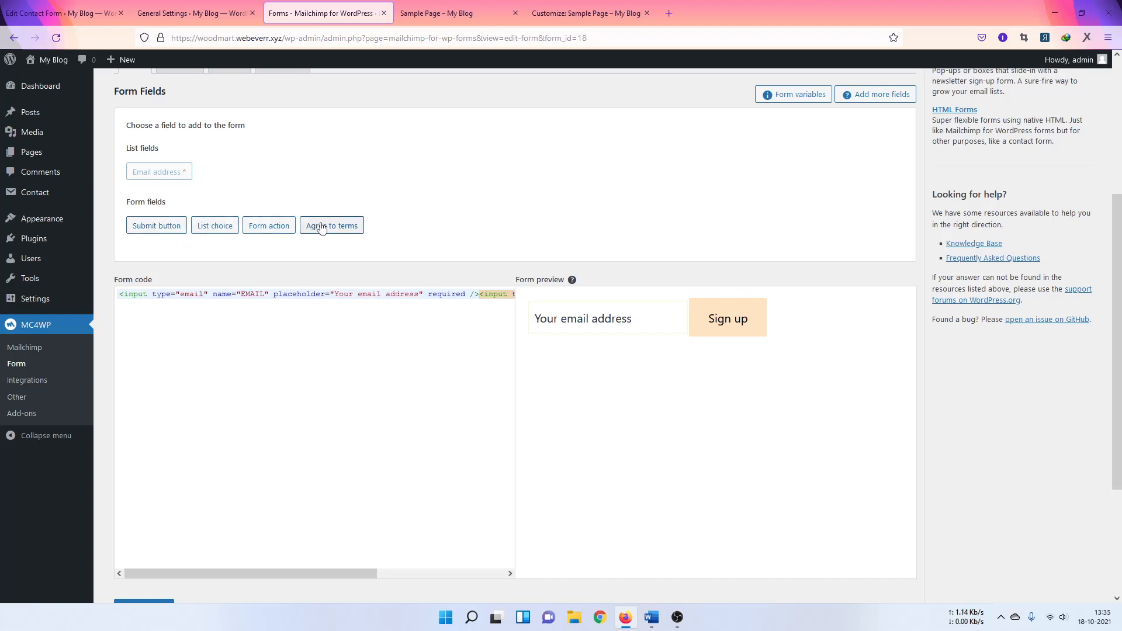
pyautogui.scroll(3, 322, 229)
pyautogui.scroll(-1, 324, 354)
pyautogui.scroll(-3, 323, 353)
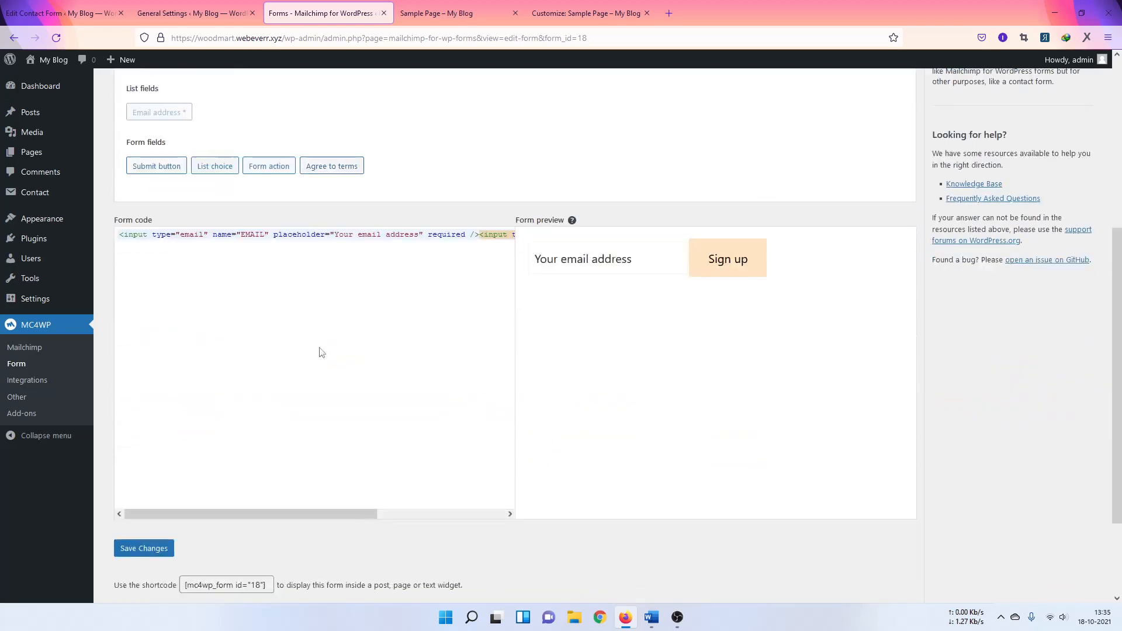
pyautogui.scroll(-2, 283, 371)
pyautogui.scroll(3, 270, 275)
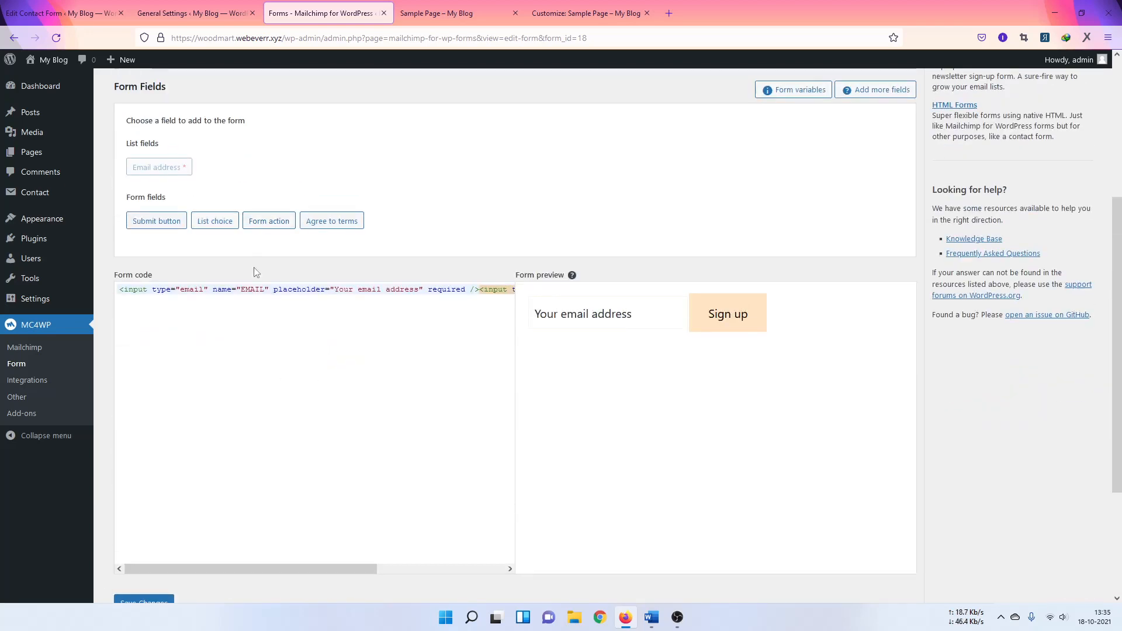
pyautogui.hscroll(3, 236, 381)
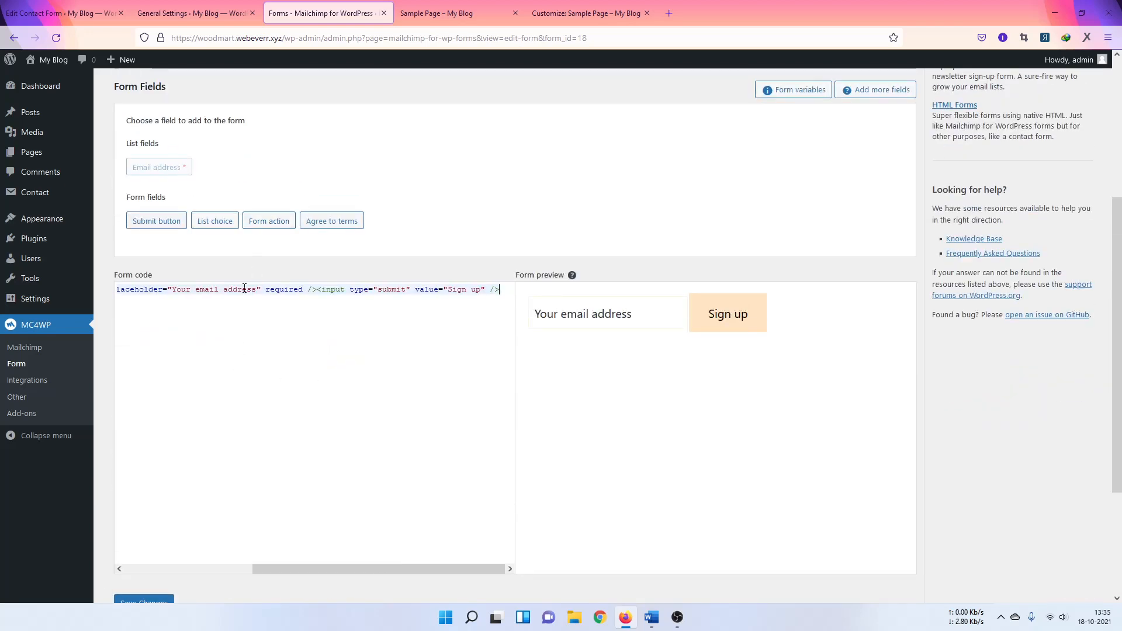
pyautogui.moveTo(380, 566); pyautogui.dragTo(201, 560)
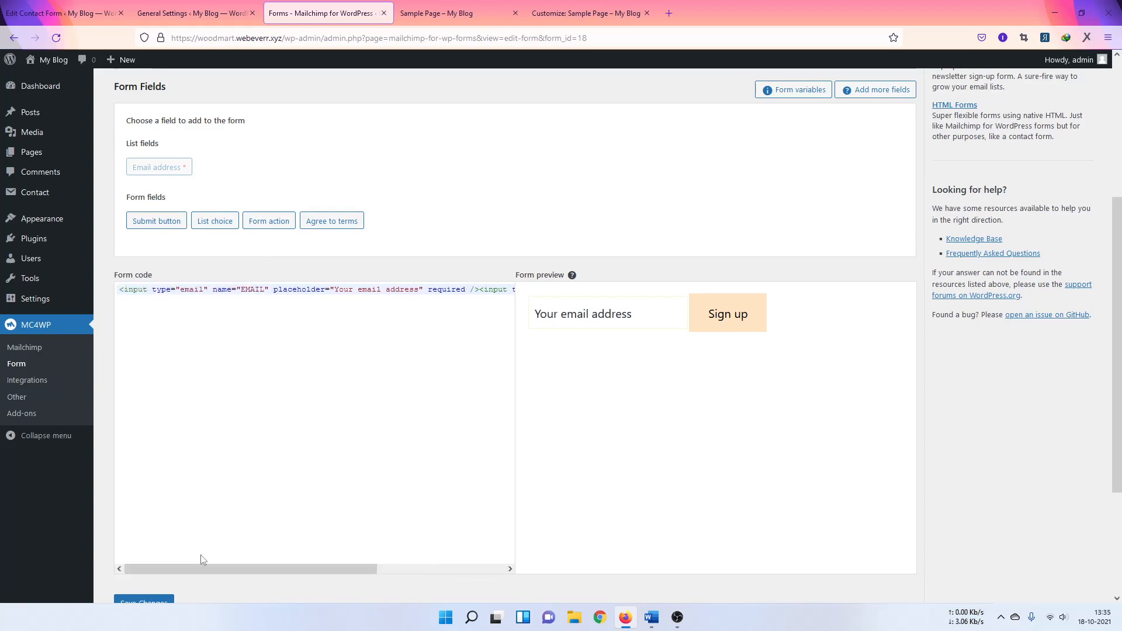
pyautogui.click(160, 605)
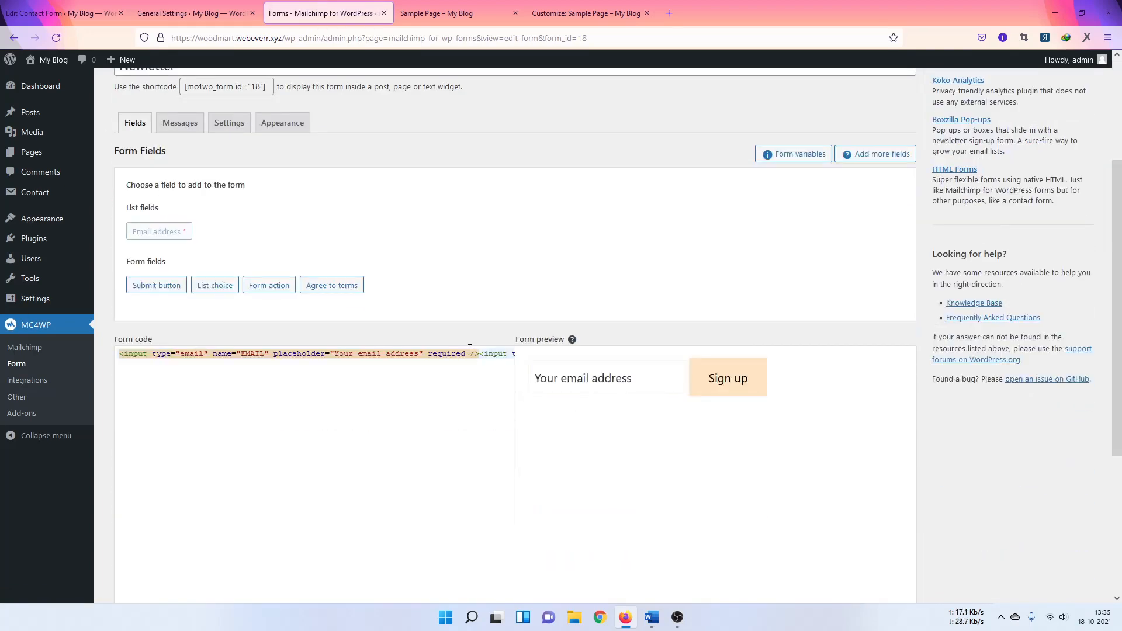
# Step: Review the form's Messages and Settings, return to the unconnected API settings, and open a new tab
pyautogui.click(175, 125)
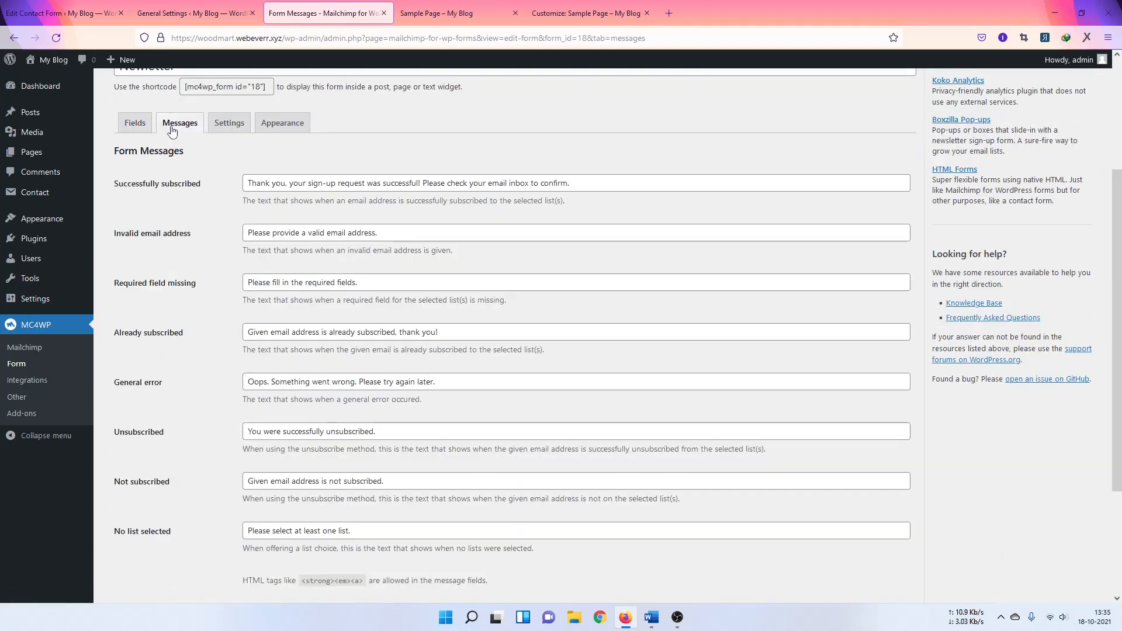
pyautogui.click(228, 124)
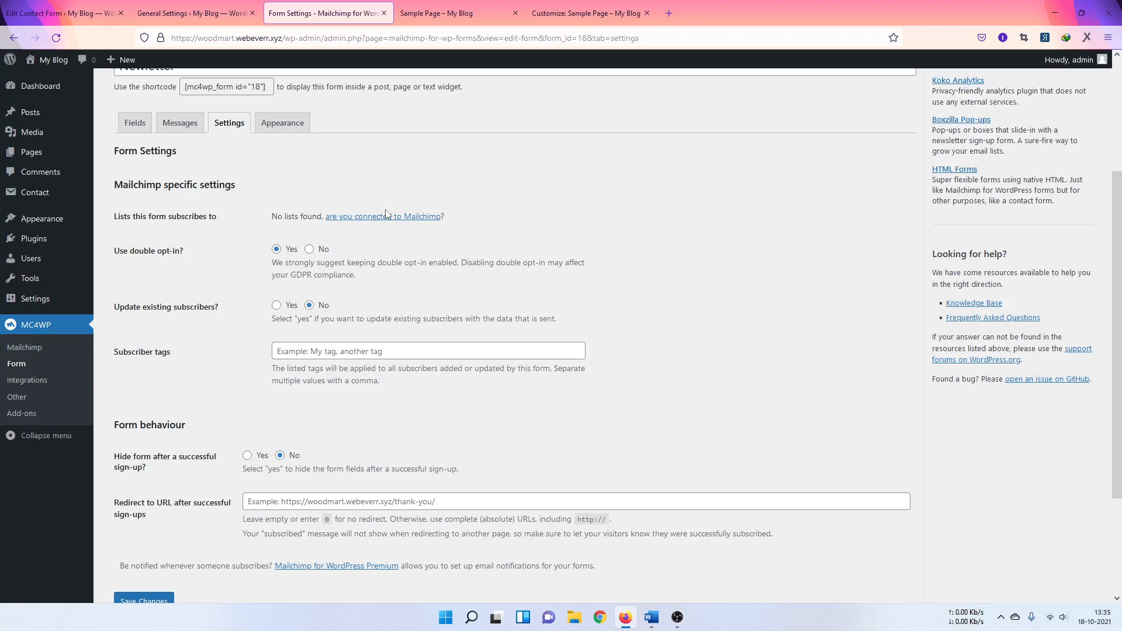
pyautogui.click(31, 346)
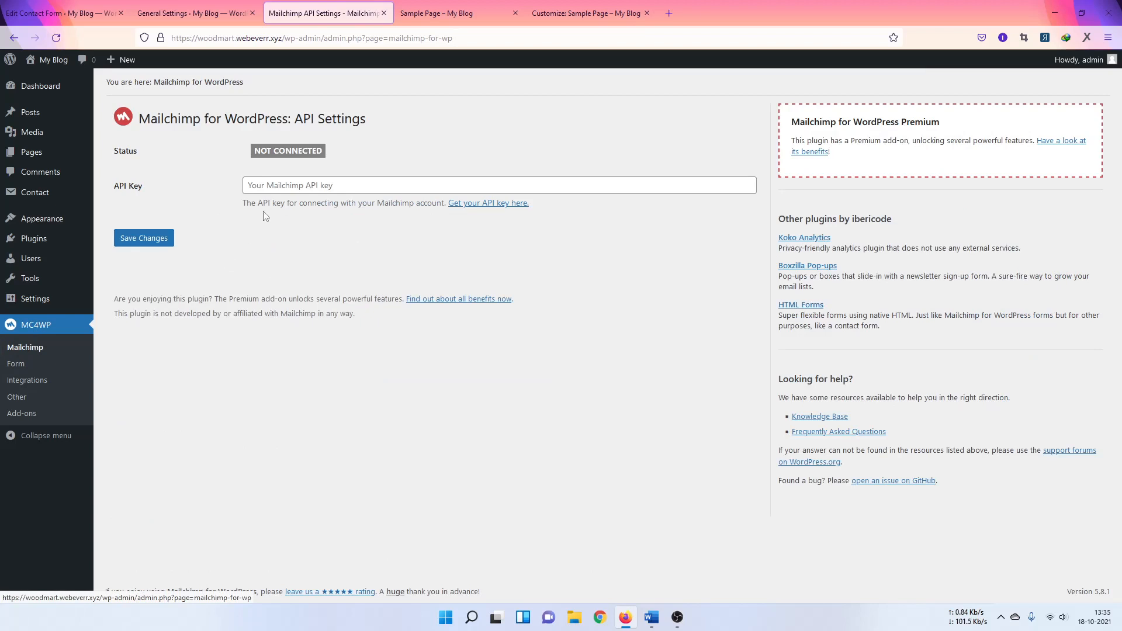
pyautogui.click(323, 186)
pyautogui.click(329, 231)
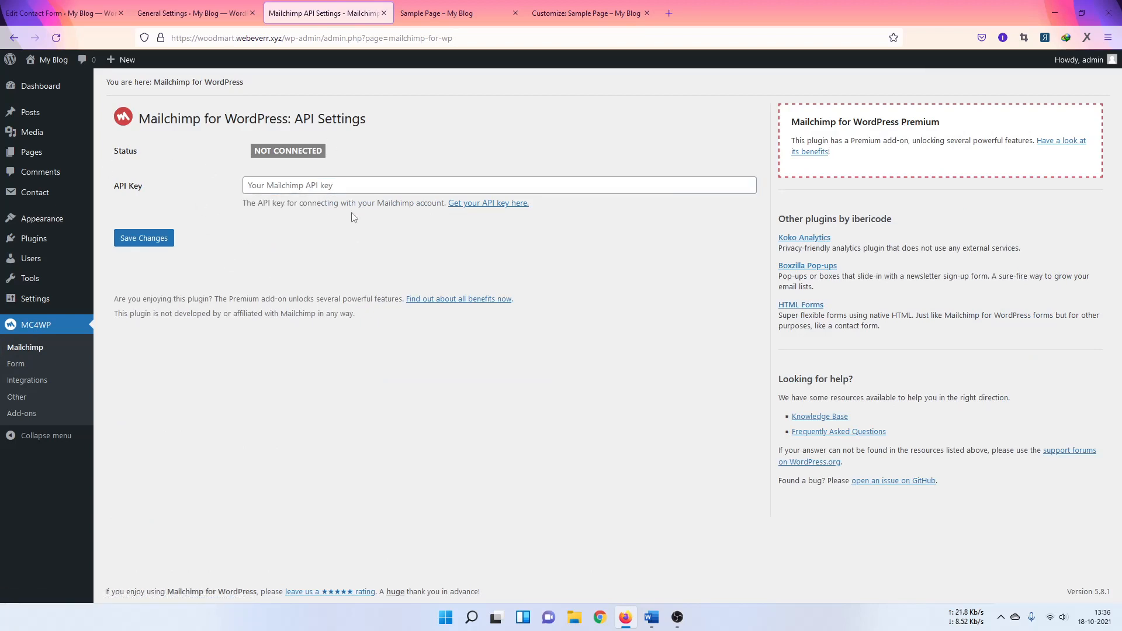
pyautogui.click(670, 13)
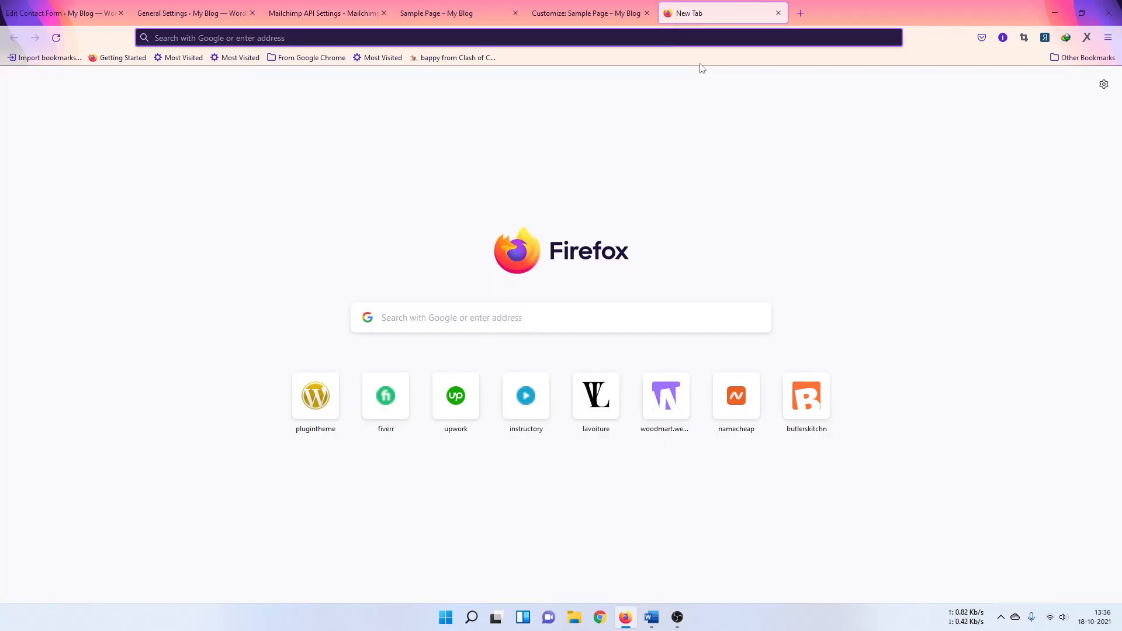
# Step: Search Google for 'mailchimp' from the new tab's address bar
pyautogui.write('mail')
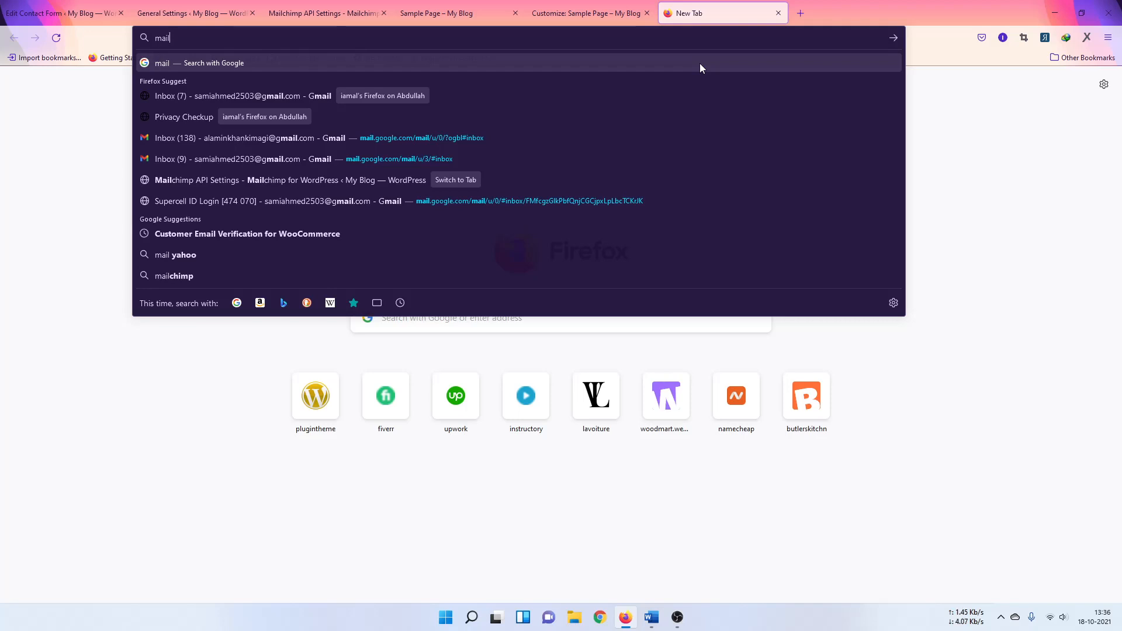
pyautogui.write('chimp')
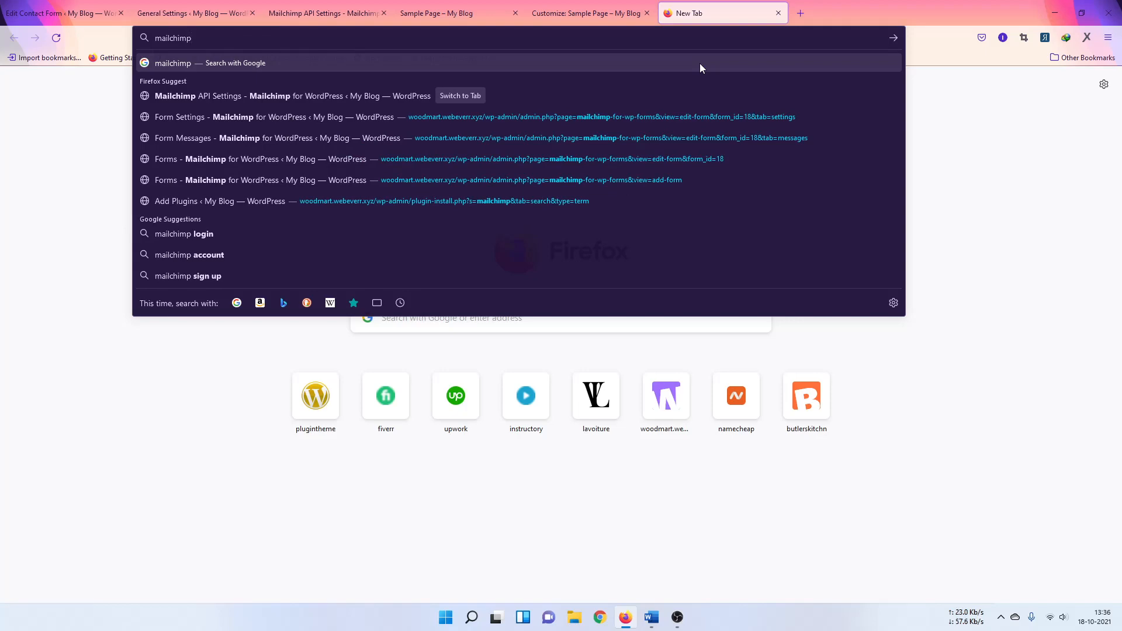
pyautogui.press('Return')
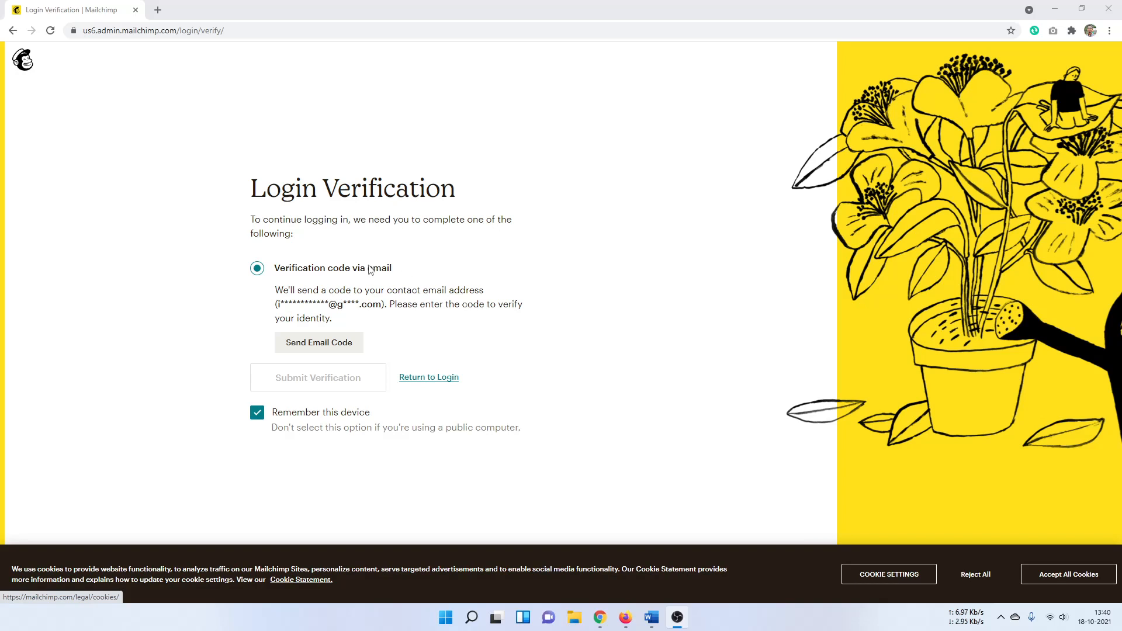
# Step: Request a Mailchimp email verification code and switch to the other Google account
pyautogui.click(349, 346)
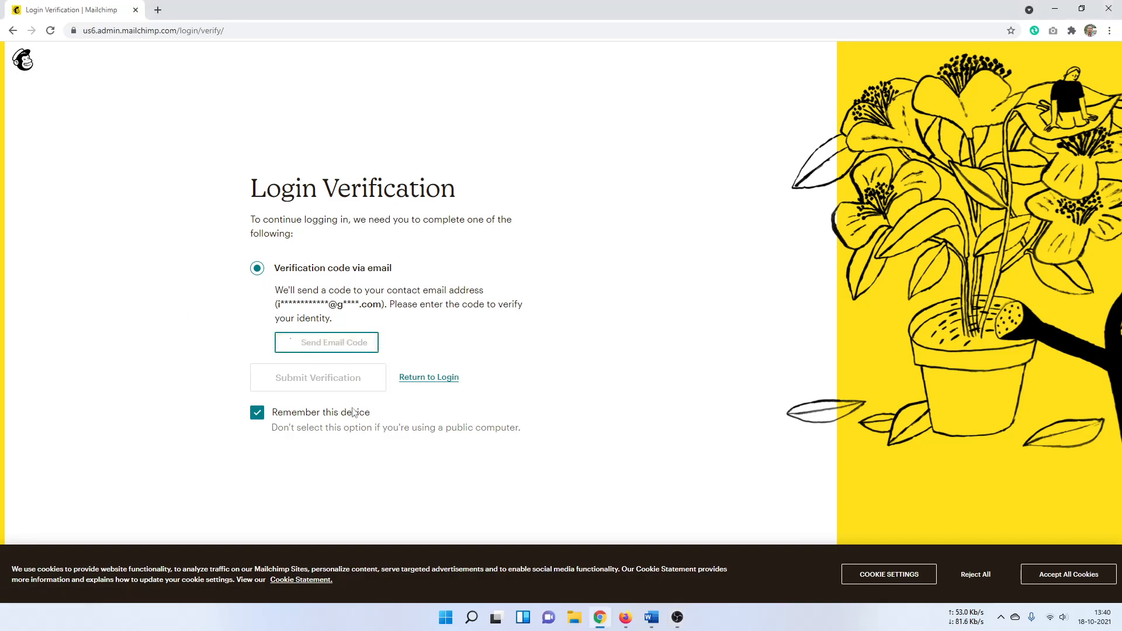
pyautogui.click(158, 10)
pyautogui.click(1101, 88)
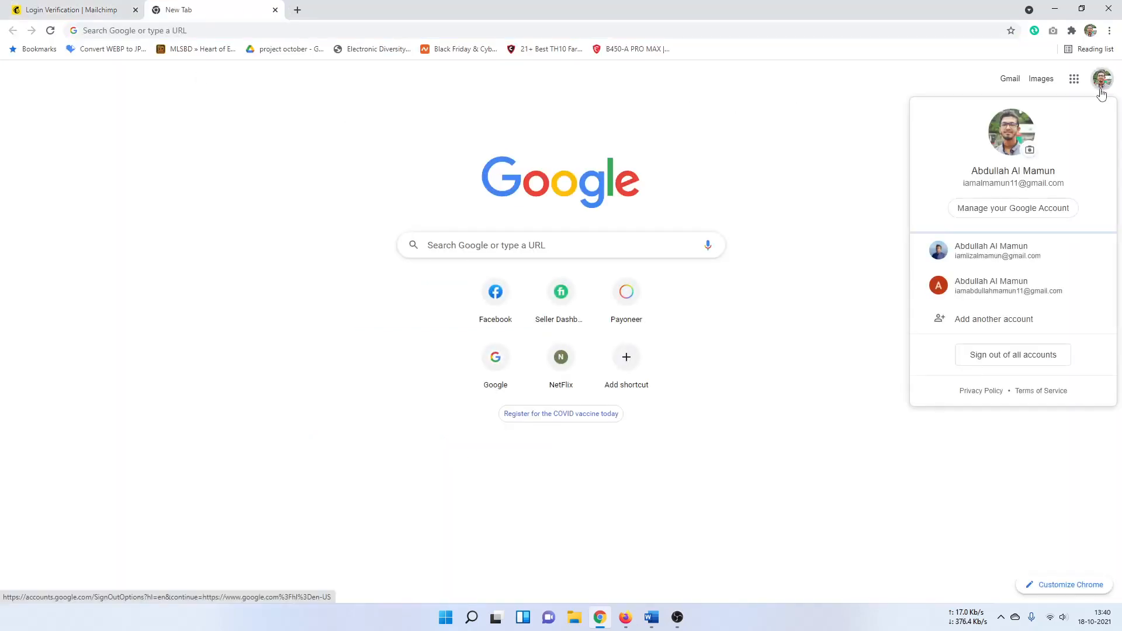
pyautogui.click(989, 256)
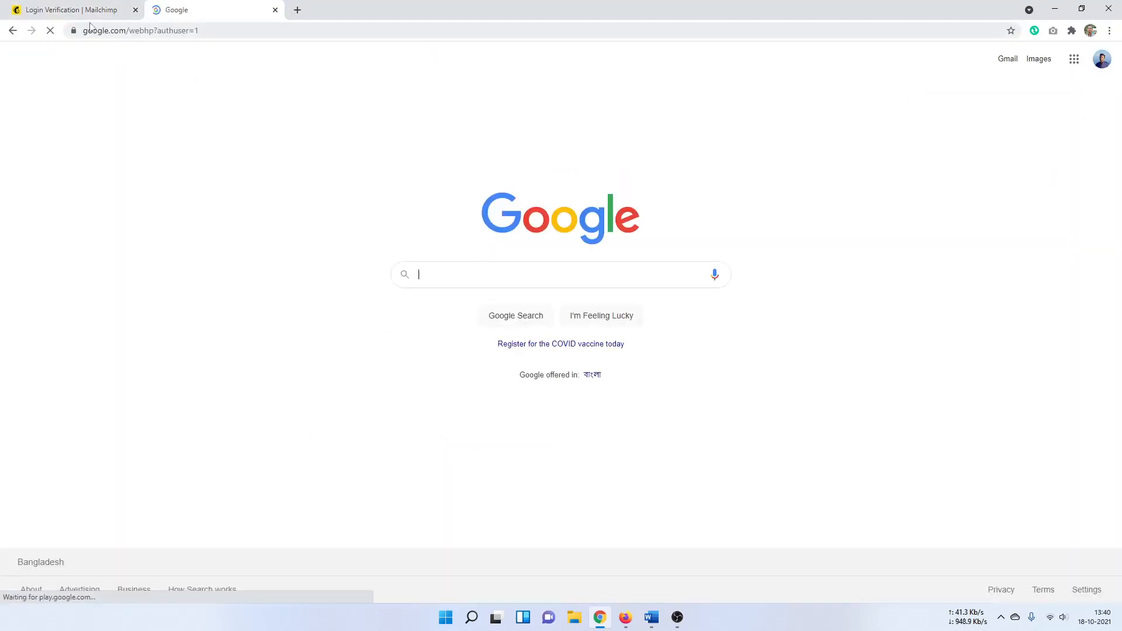
pyautogui.click(74, 5)
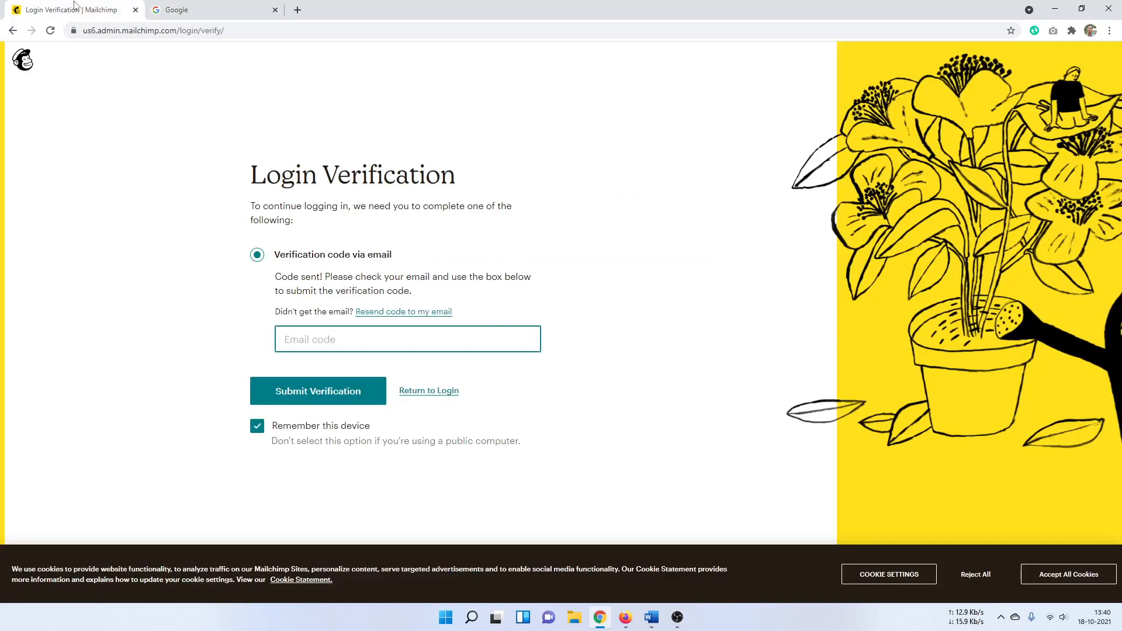
pyautogui.click(156, 10)
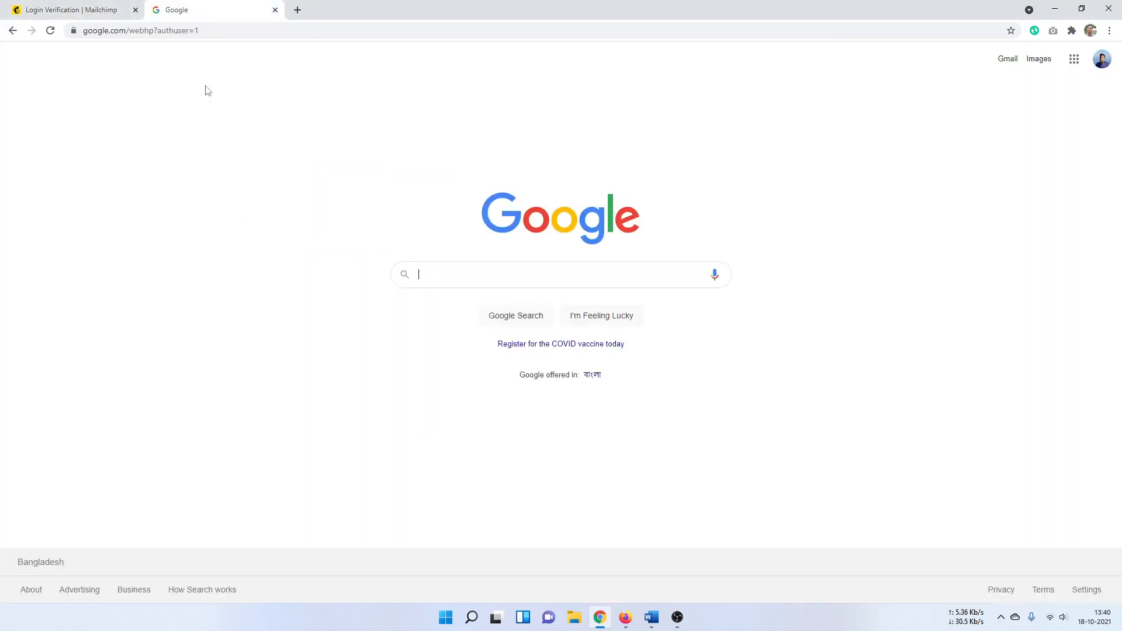
pyautogui.click(1017, 64)
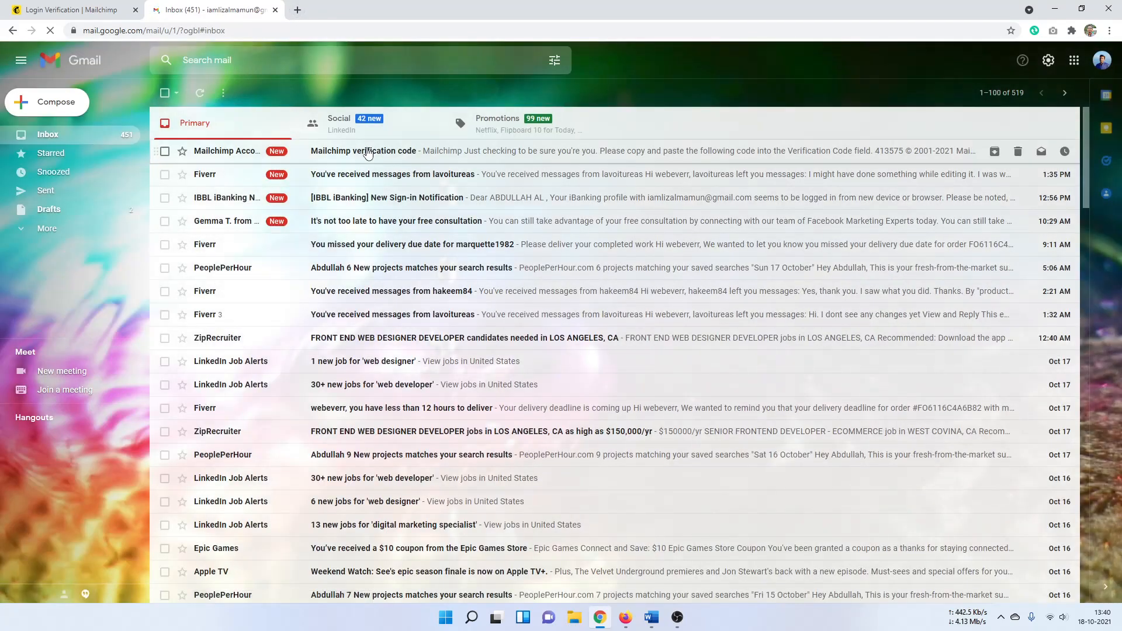
pyautogui.click(327, 148)
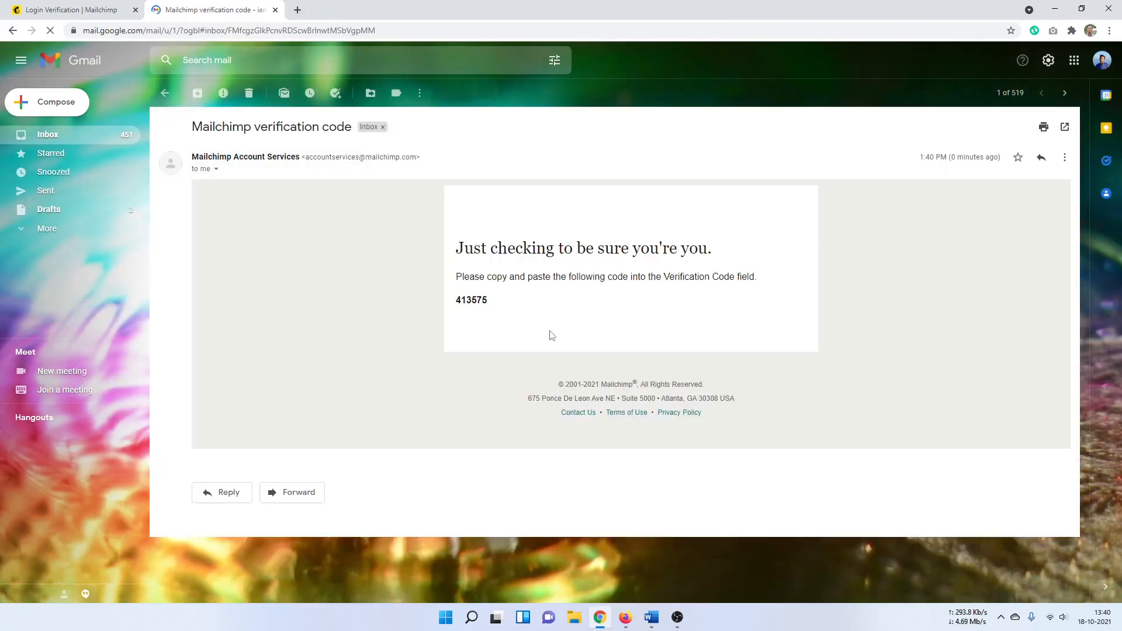
pyautogui.doubleClick(481, 316)
pyautogui.rightClick(483, 316)
pyautogui.click(502, 324)
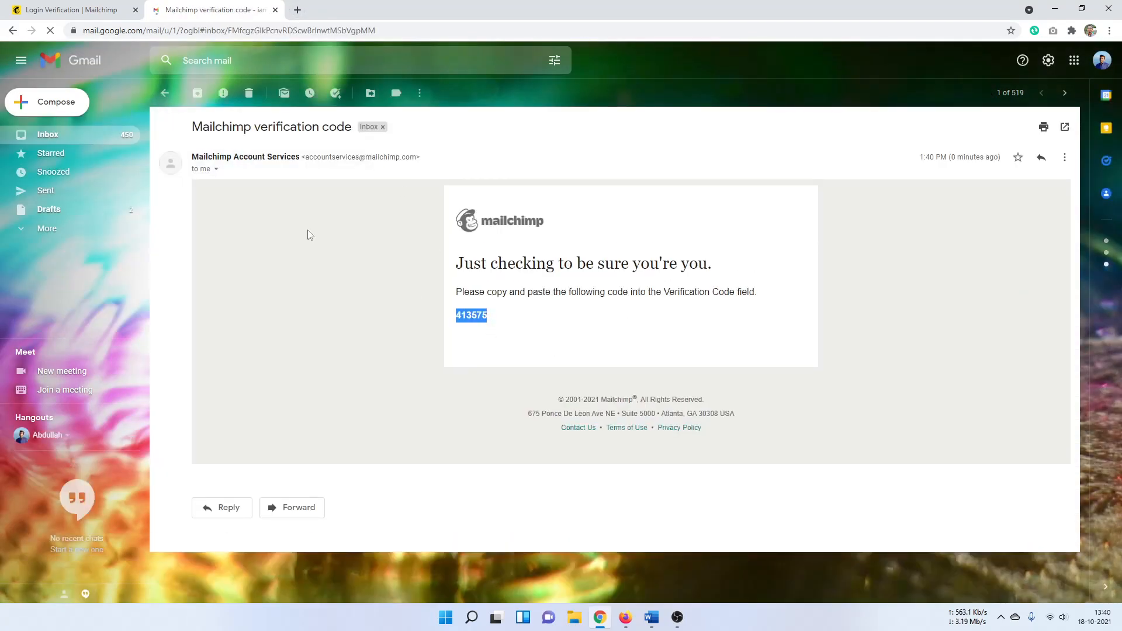
pyautogui.hotkey('ctrl', 'w')
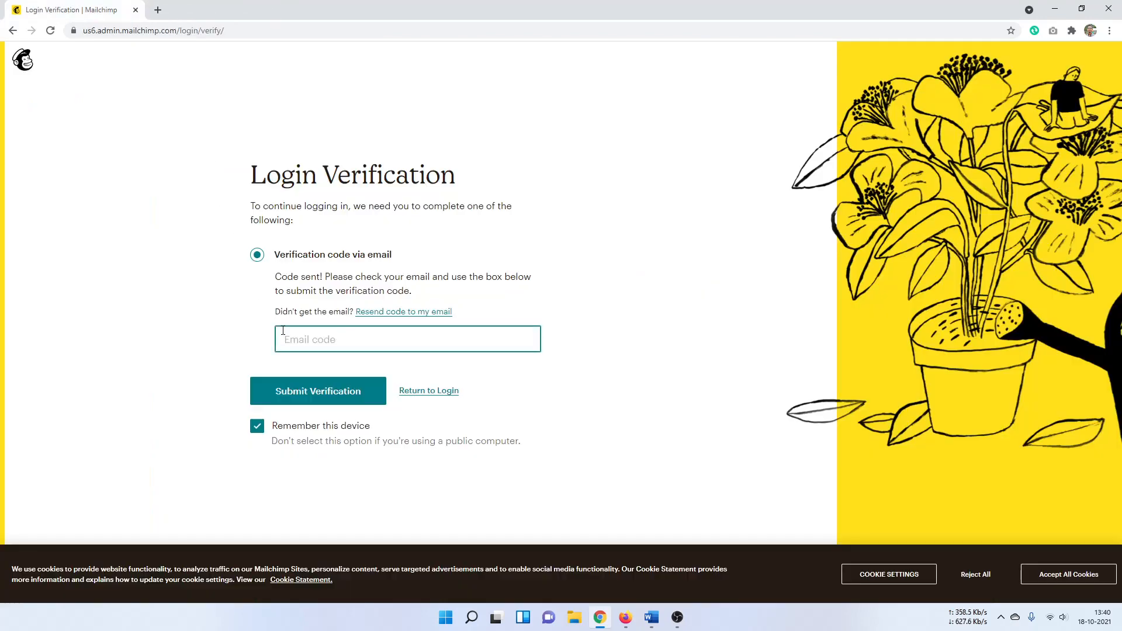
# Step: Paste the emailed code to verify login, accept all cookies, and open the account menu
pyautogui.rightClick(301, 339)
pyautogui.click(328, 431)
pyautogui.click(330, 396)
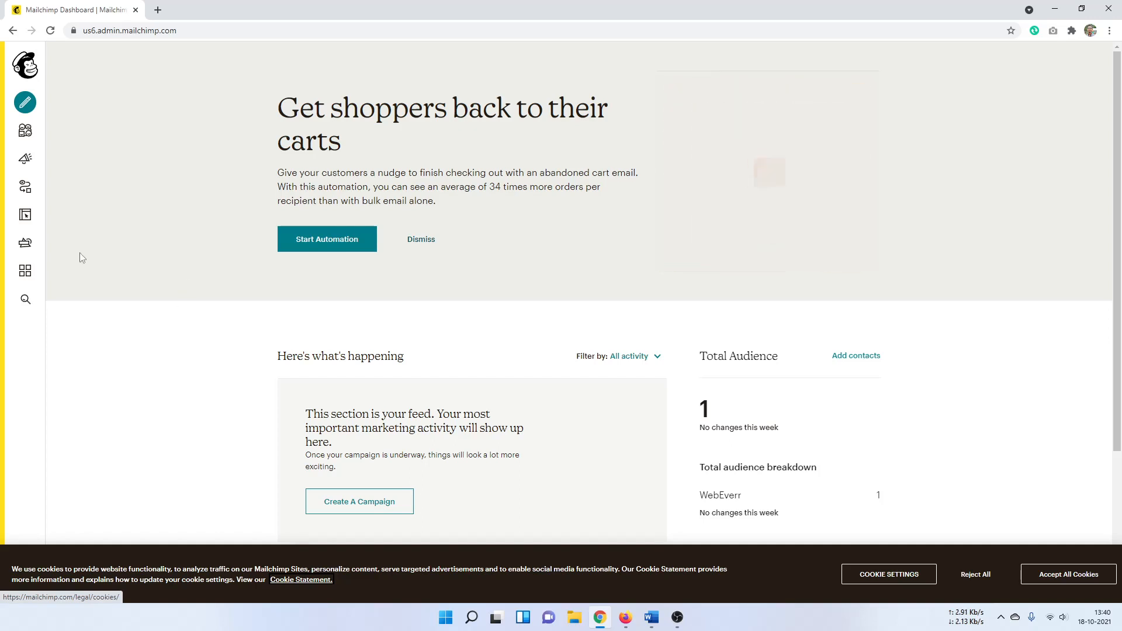
pyautogui.click(1085, 575)
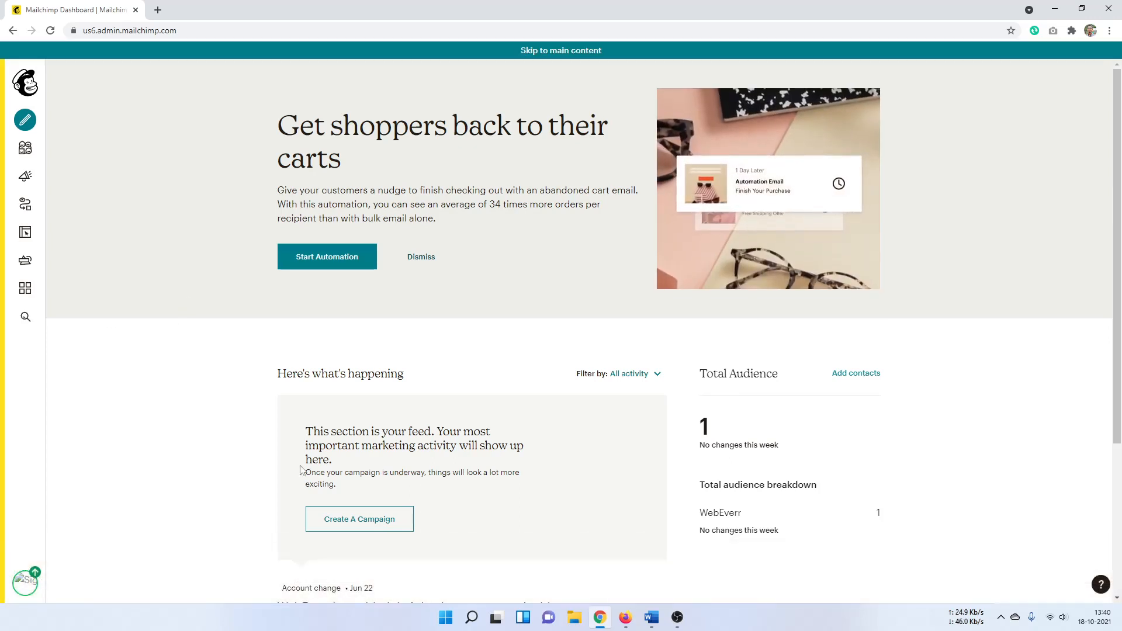
pyautogui.click(24, 582)
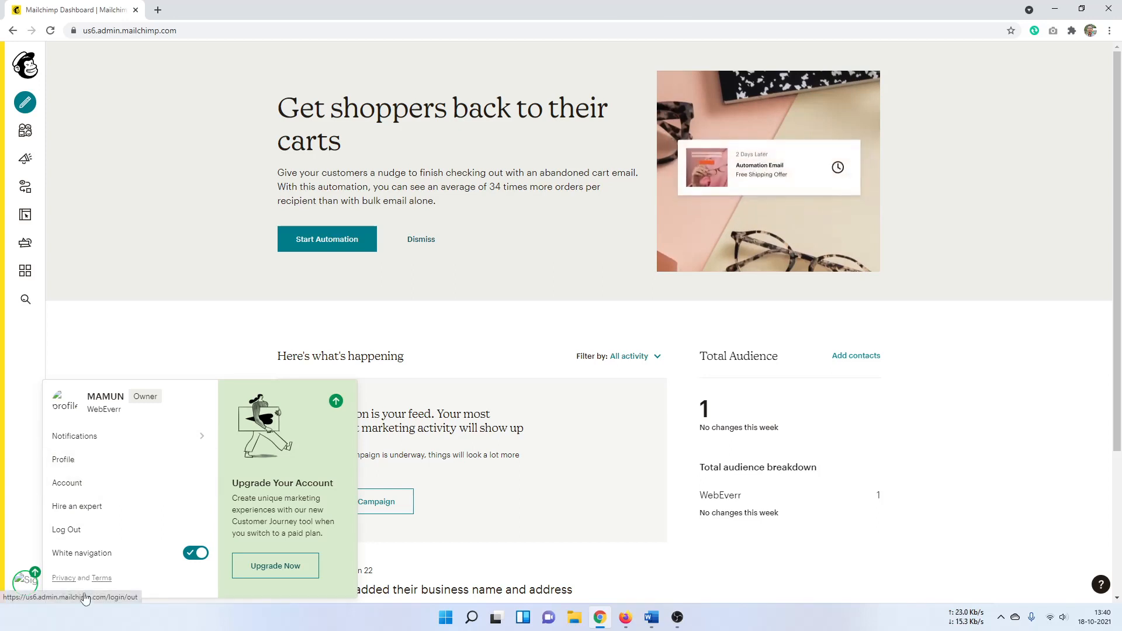
# Step: Go to Account, browse the Integrations list, then return to the account overview
pyautogui.click(76, 489)
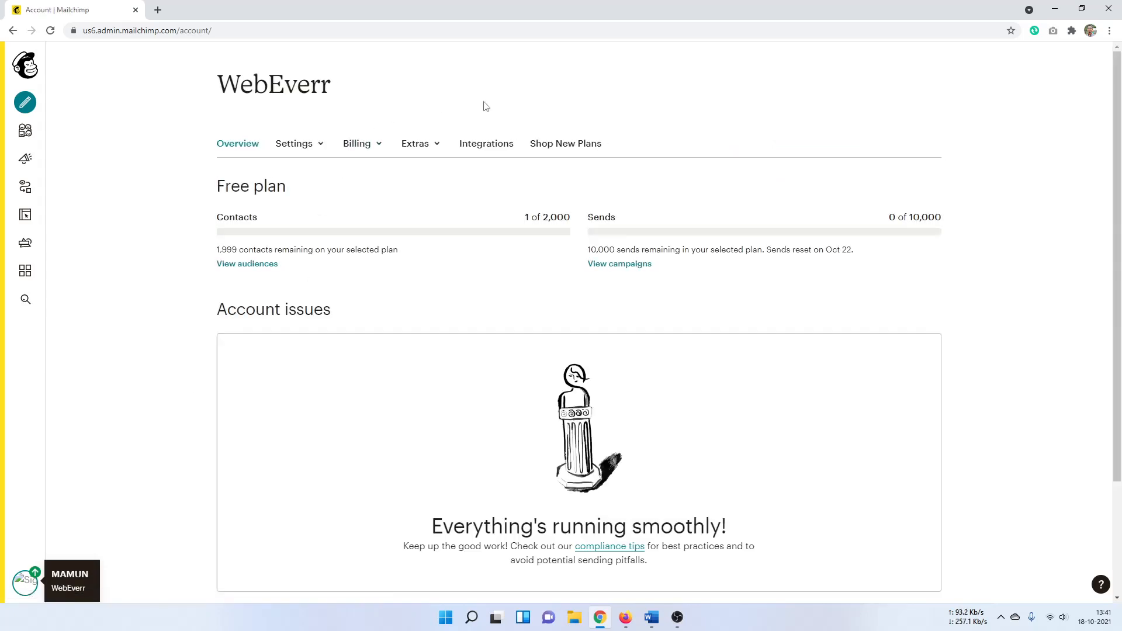
pyautogui.click(488, 146)
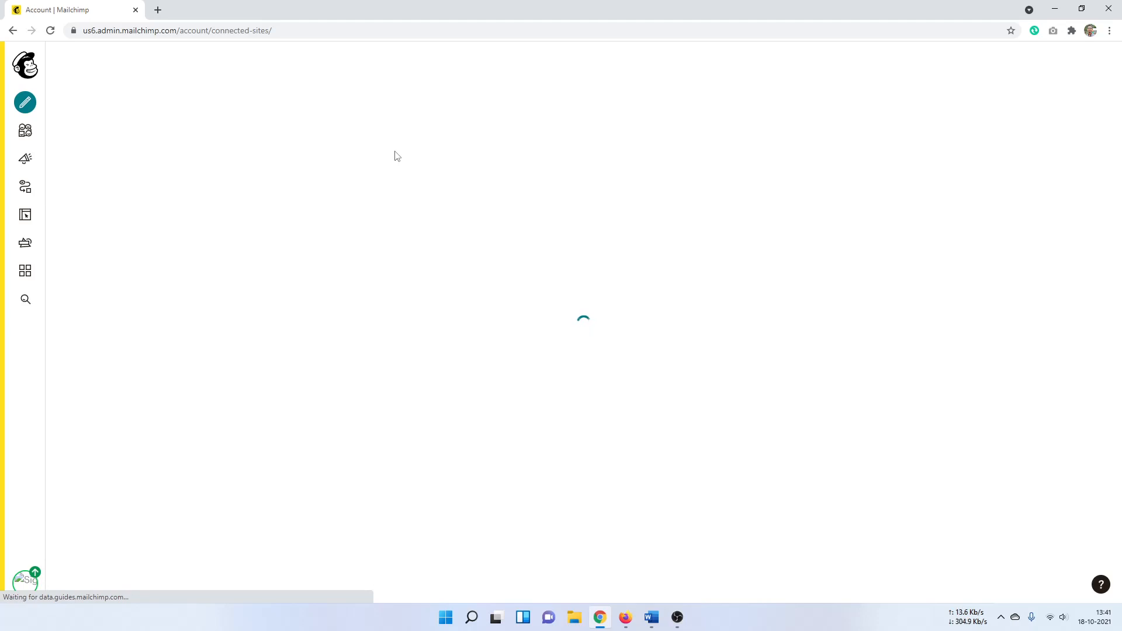
pyautogui.scroll(-5, 742, 402)
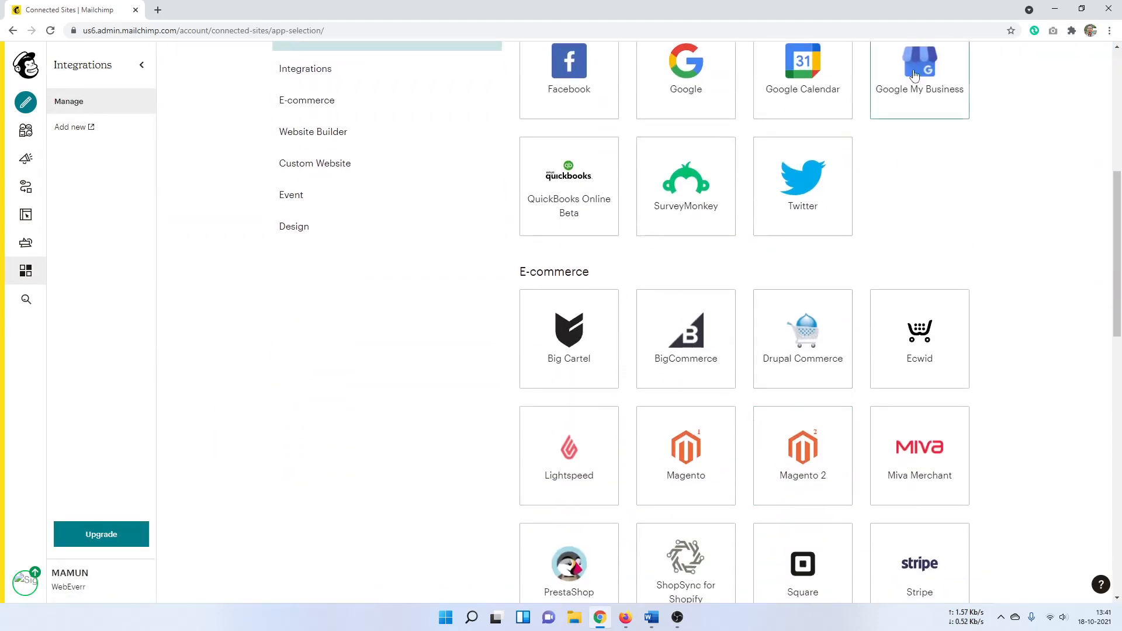
pyautogui.scroll(-5, 672, 497)
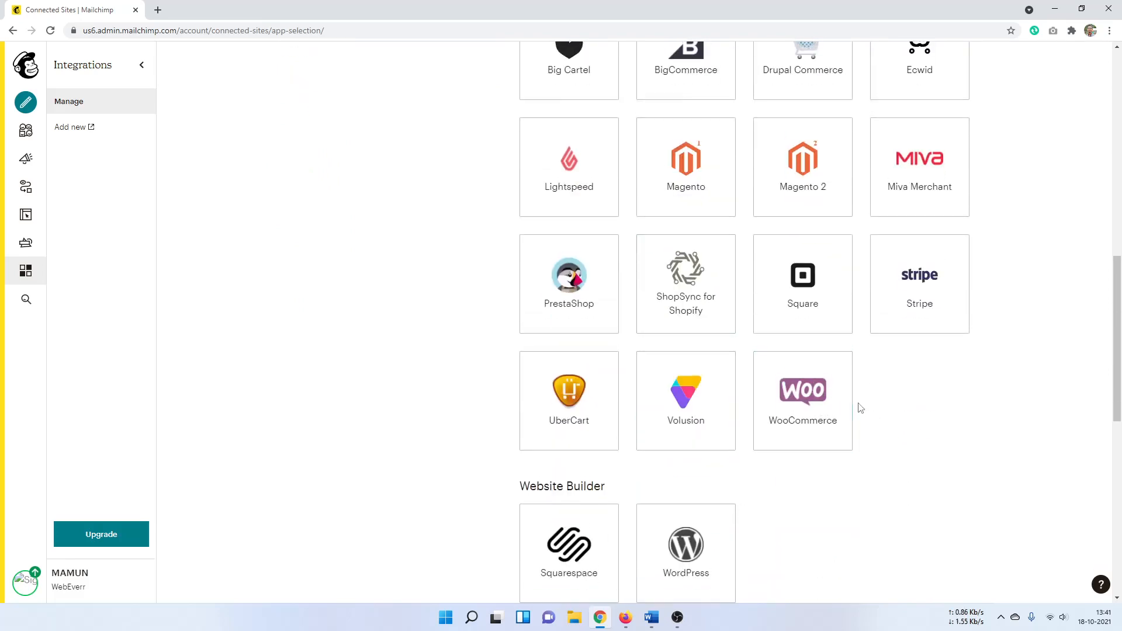
pyautogui.scroll(-1, 858, 406)
pyautogui.scroll(10, 709, 490)
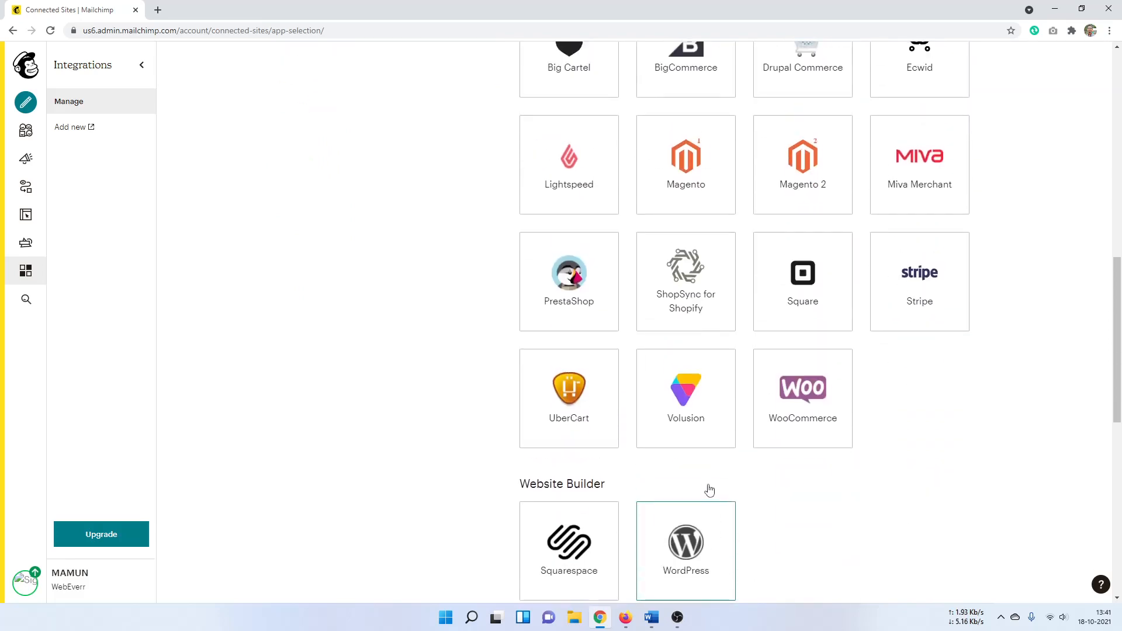
pyautogui.click(33, 64)
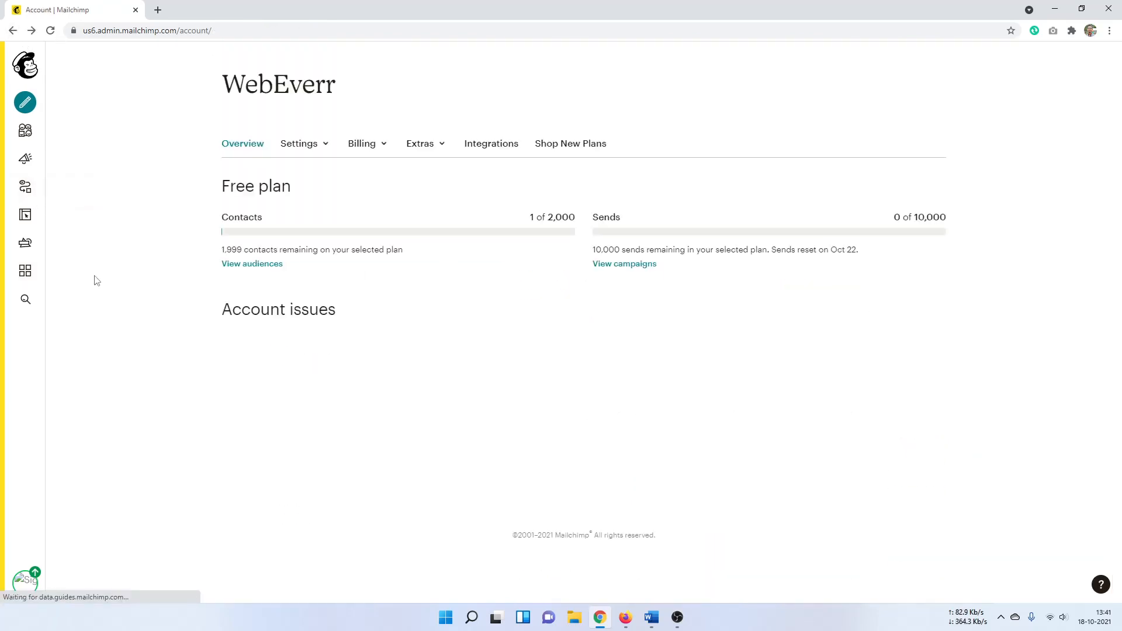
# Step: Go to Extras > API keys and copy the most recently created API key
pyautogui.click(436, 145)
pyautogui.click(427, 201)
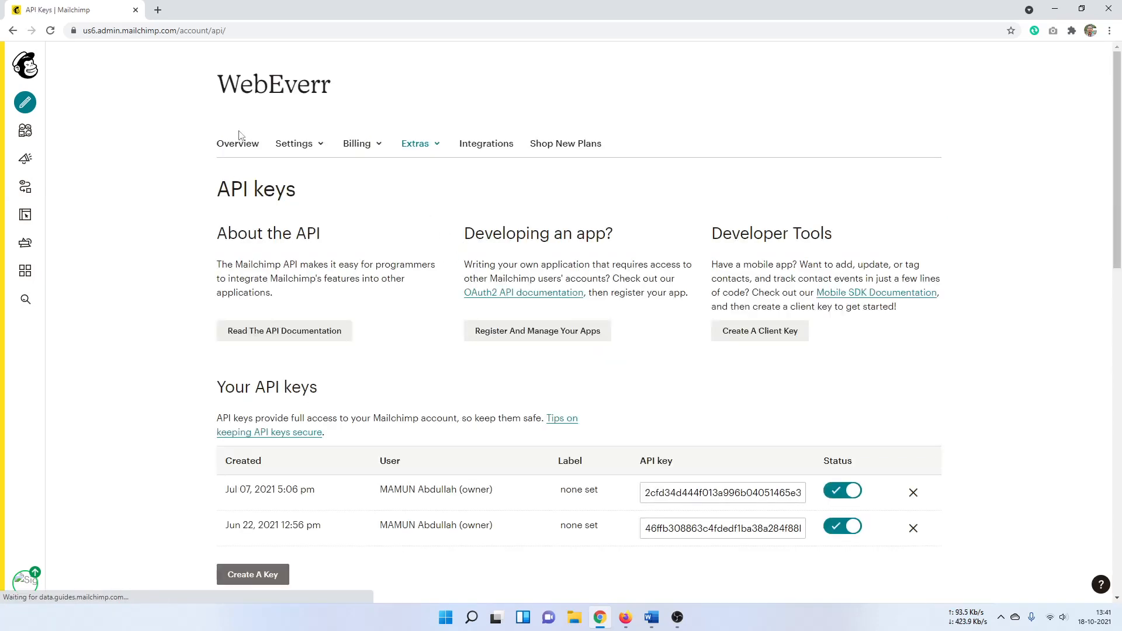
pyautogui.scroll(-4, 518, 318)
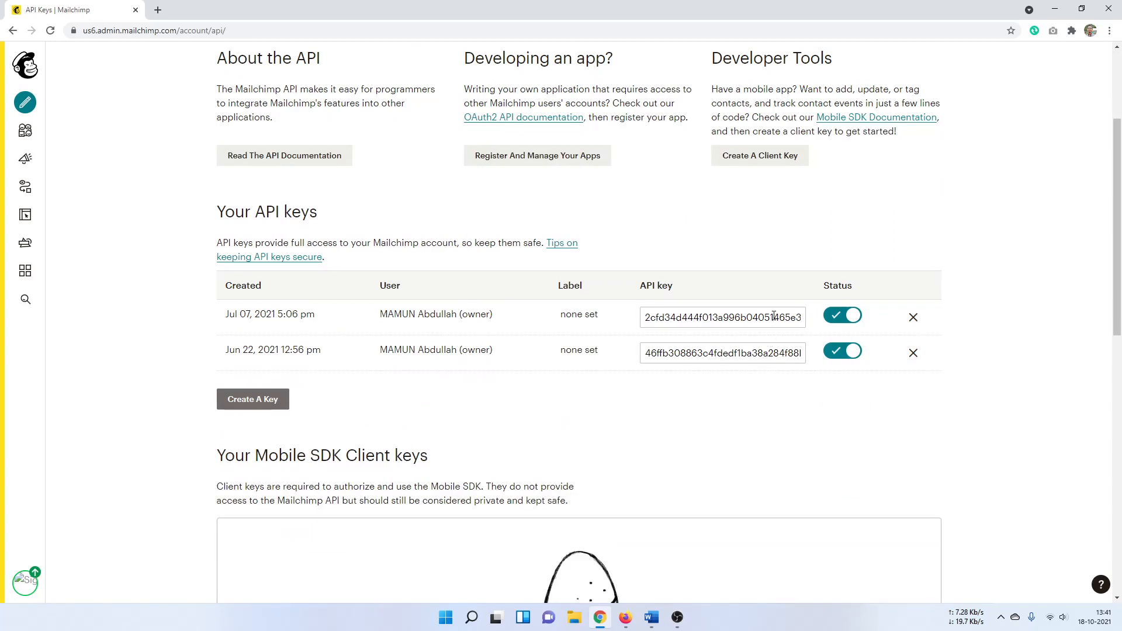
pyautogui.click(774, 316)
pyautogui.rightClick(774, 316)
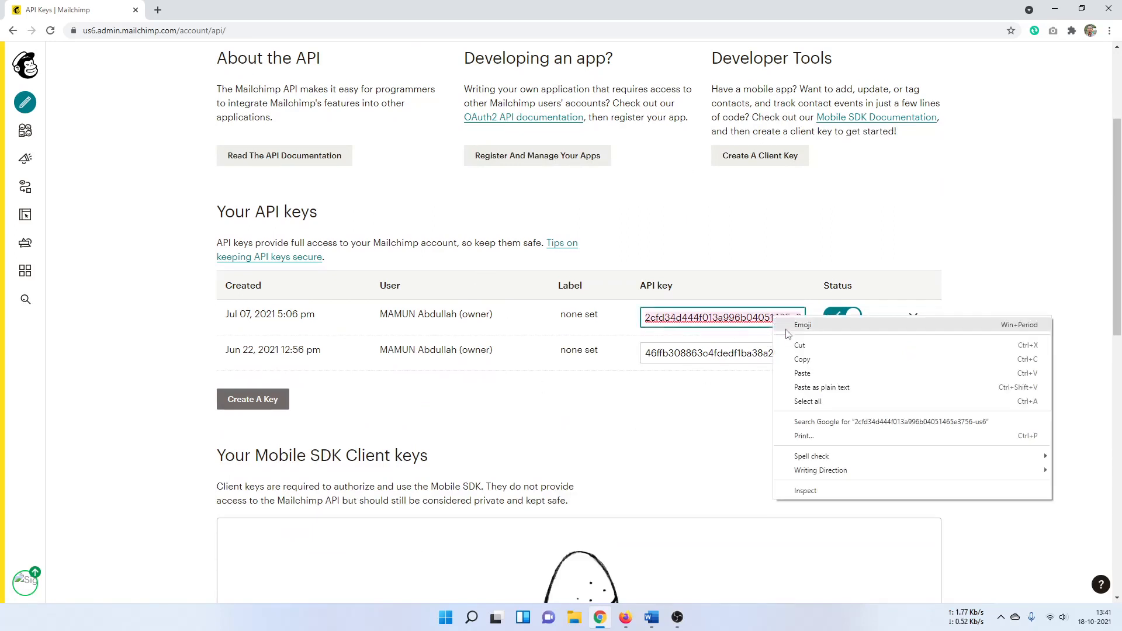
pyautogui.click(801, 366)
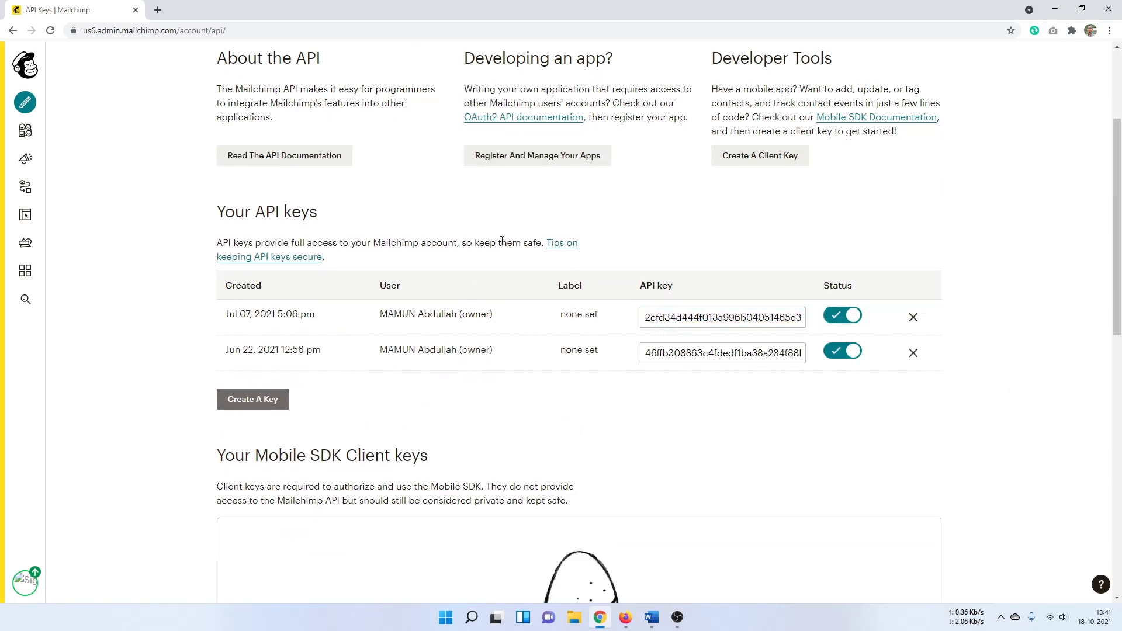
pyautogui.scroll(2, 466, 351)
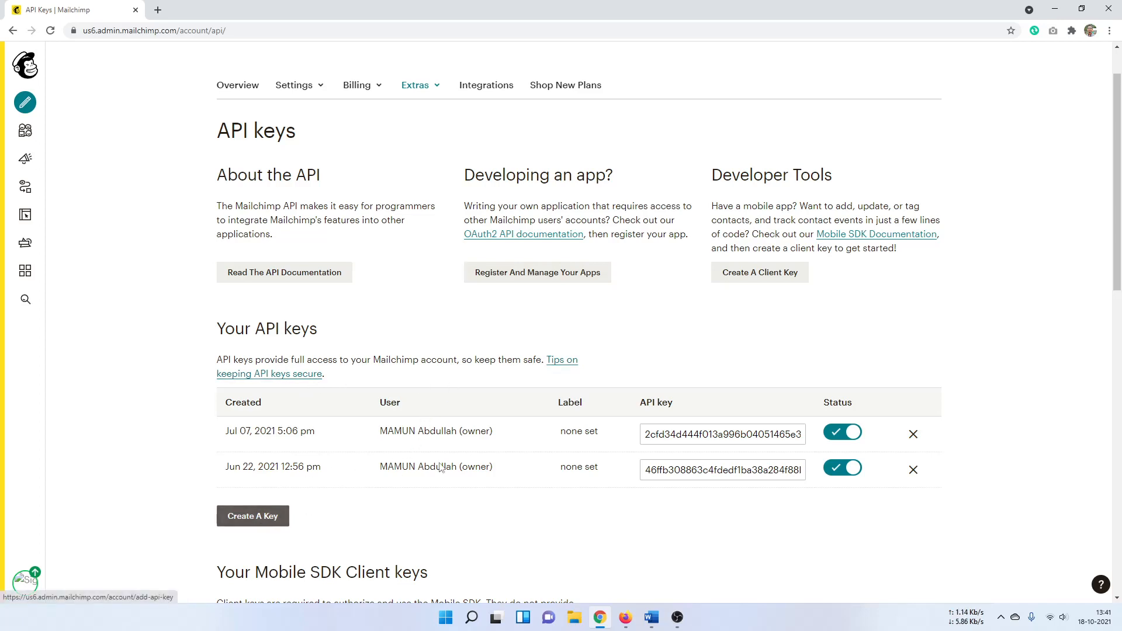
pyautogui.scroll(-2, 343, 353)
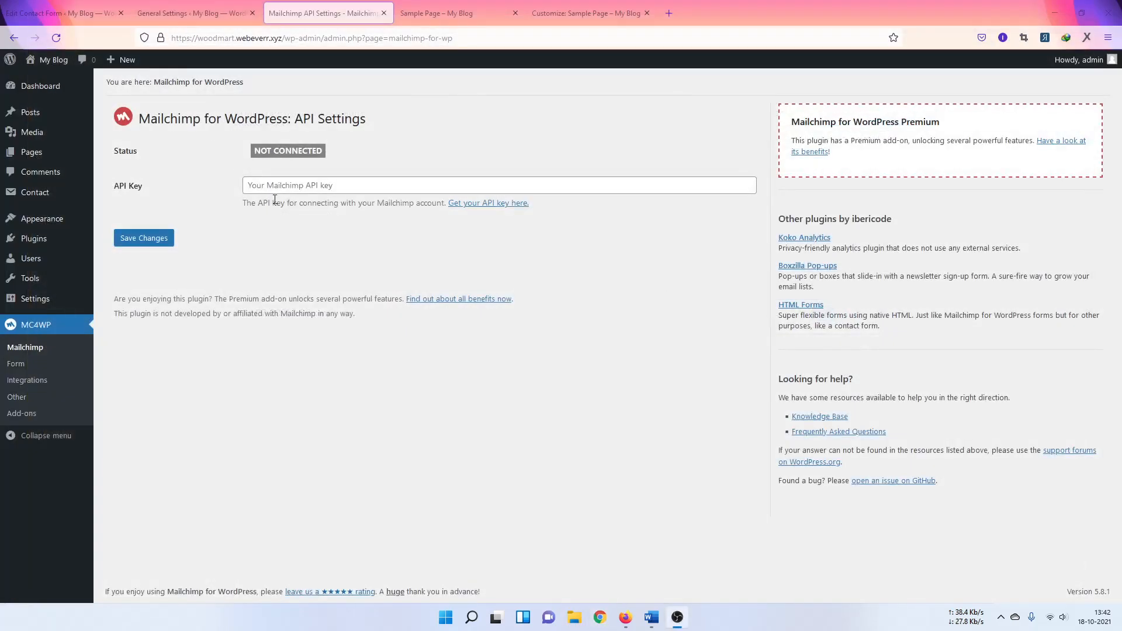
# Step: Paste the Mailchimp API key into MC4WP's API settings, save, and open the Newletter form editor
pyautogui.click(293, 185)
pyautogui.rightClick(292, 185)
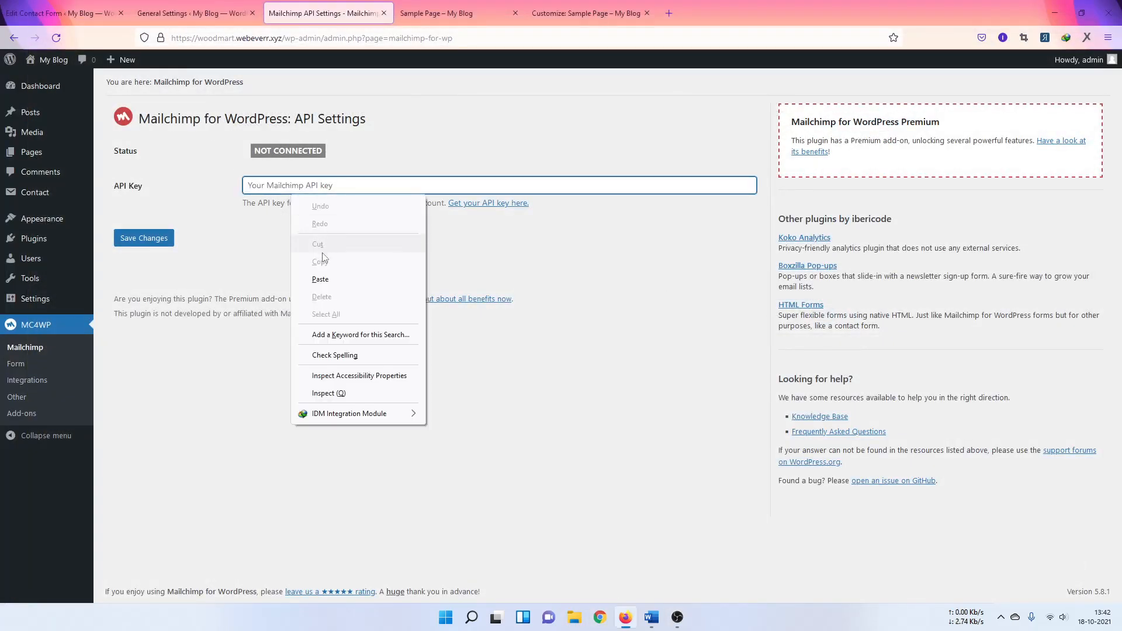
pyautogui.click(309, 261)
pyautogui.click(152, 244)
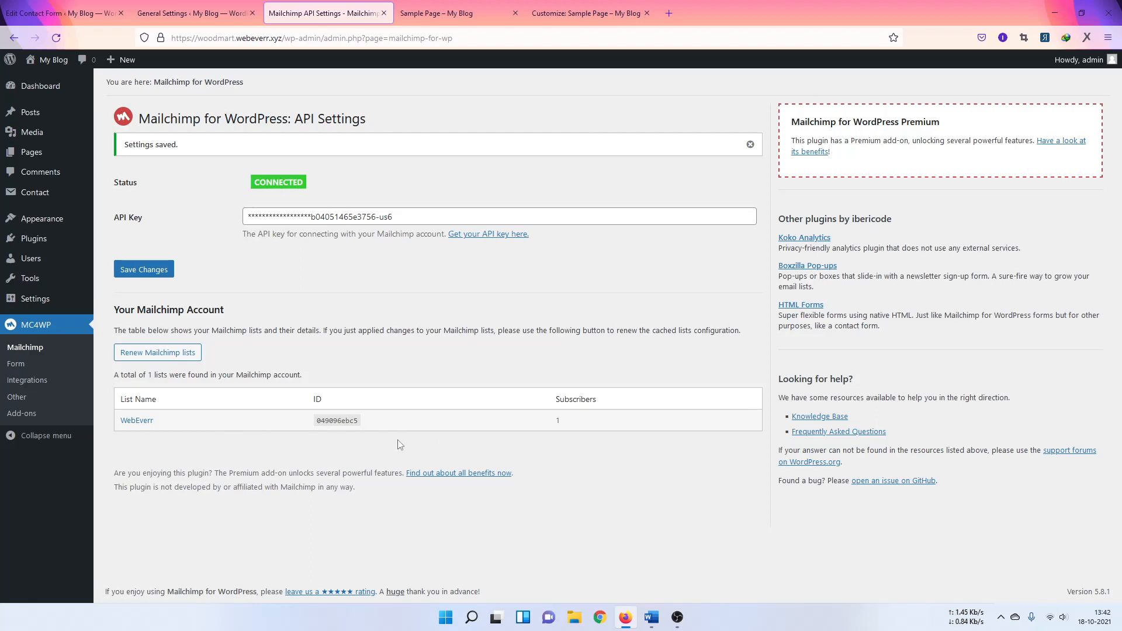
pyautogui.click(25, 364)
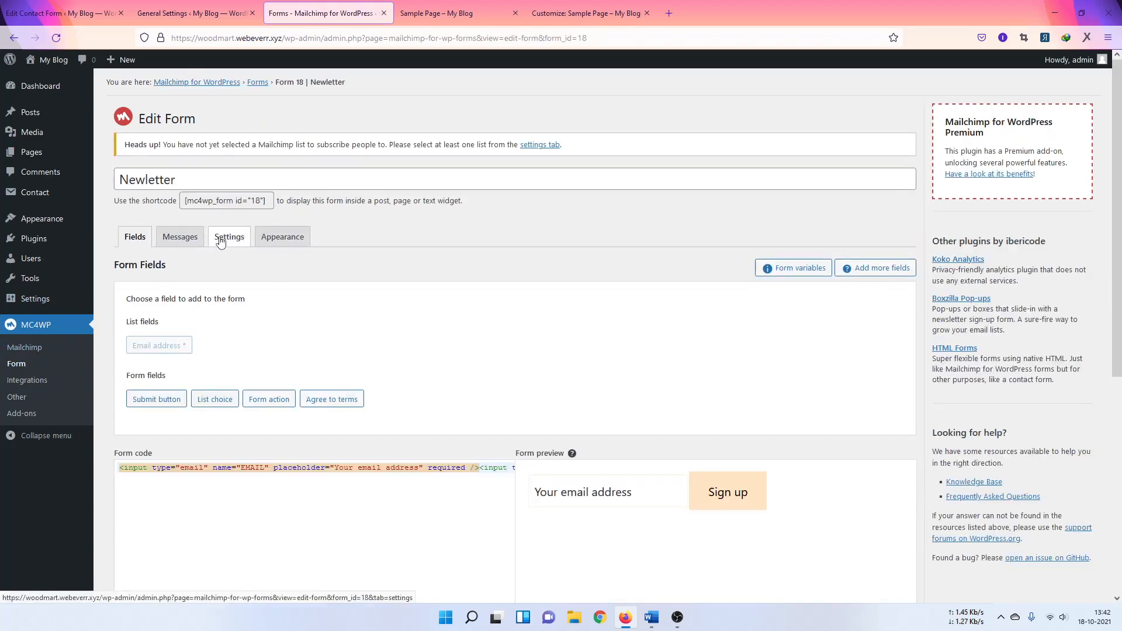
# Step: In the Newletter form's Settings, tick the WebEverr list and save the changes
pyautogui.click(220, 241)
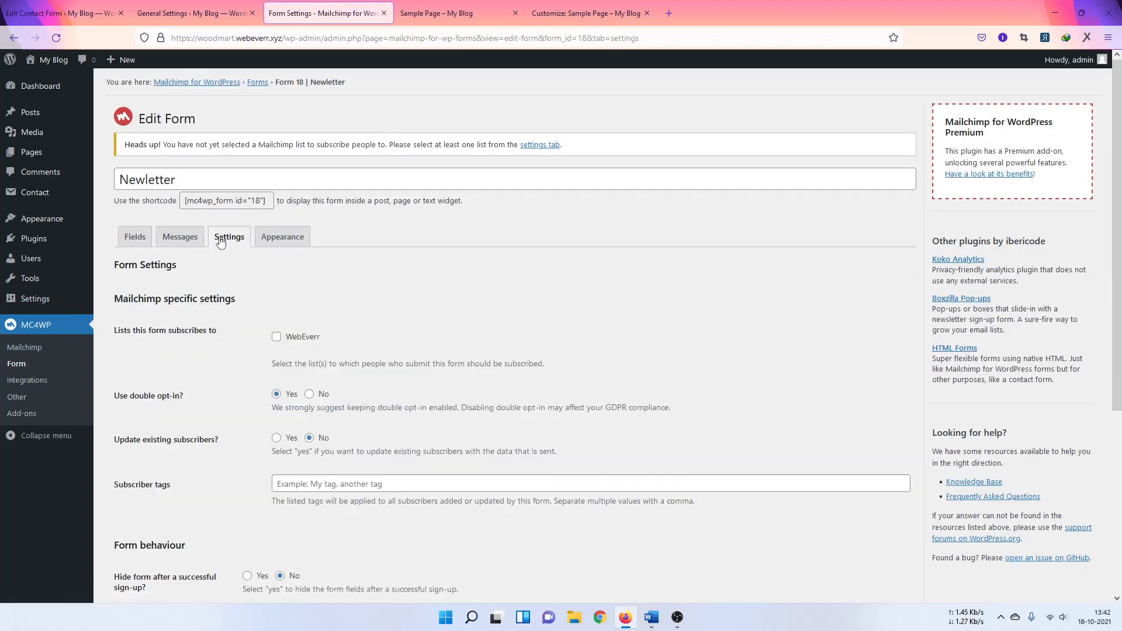
pyautogui.click(275, 339)
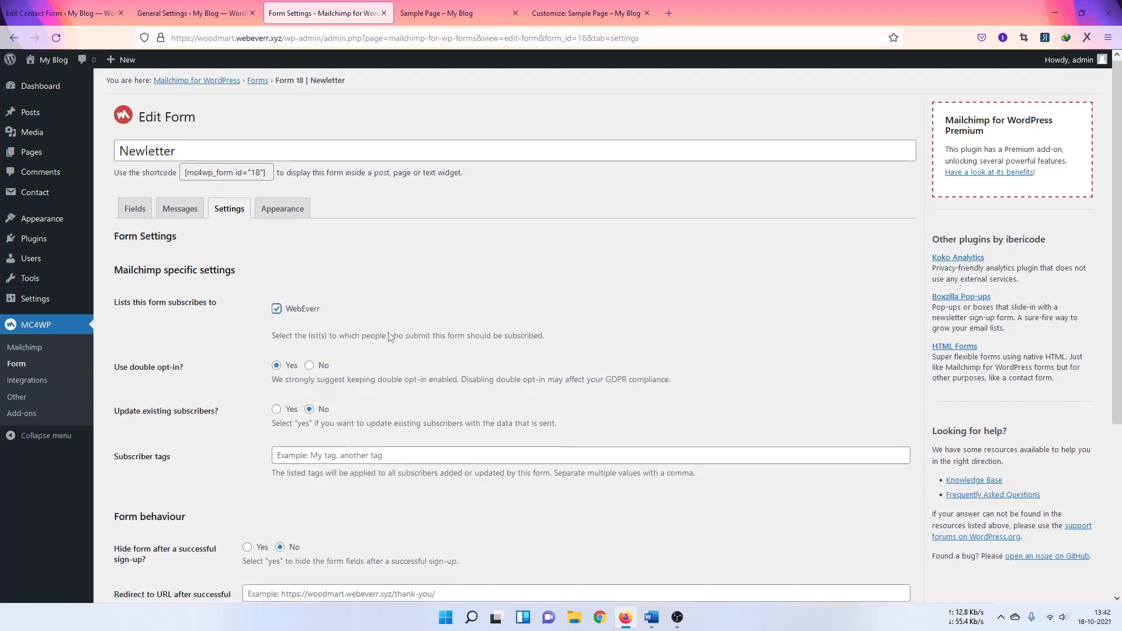
pyautogui.scroll(-4, 394, 363)
pyautogui.scroll(4, 348, 273)
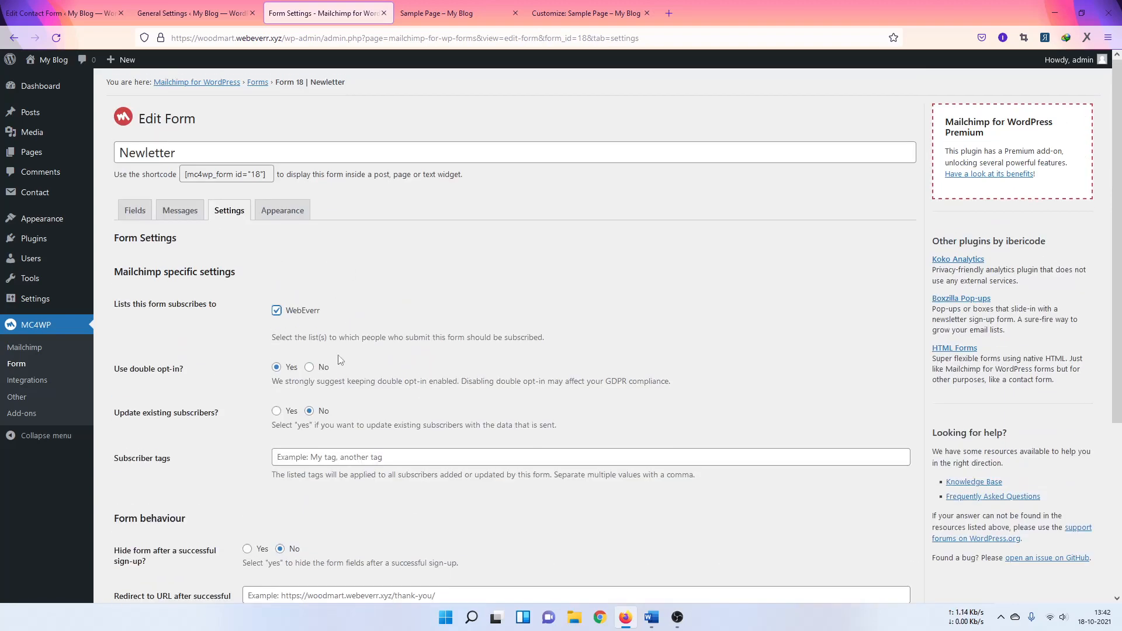
pyautogui.scroll(-3, 339, 359)
pyautogui.click(160, 516)
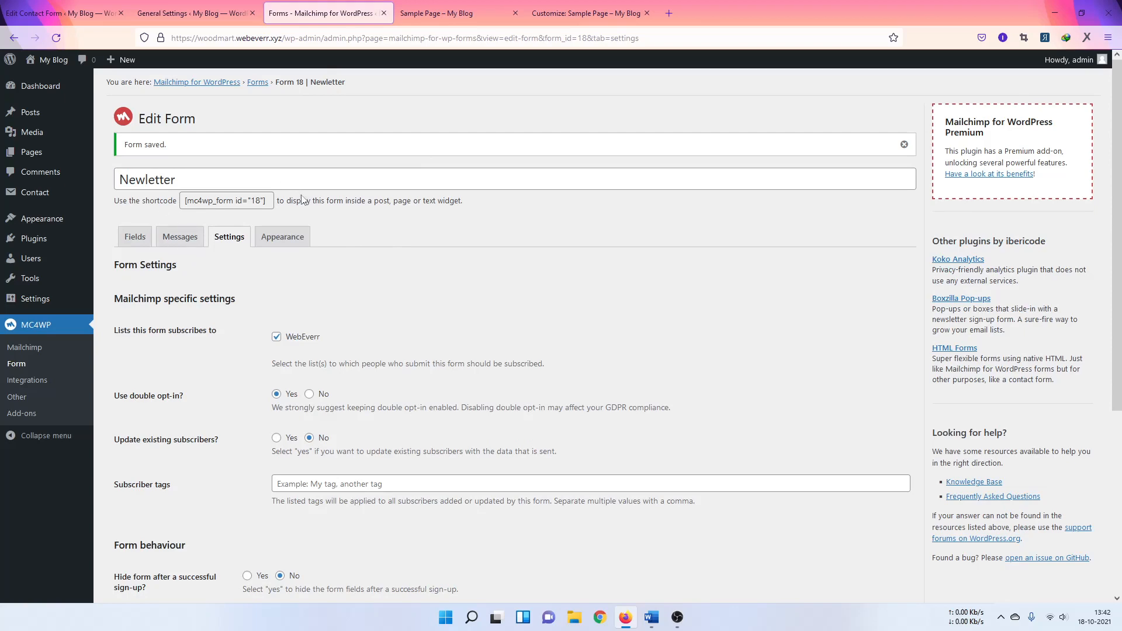
# Step: Glance at the Sample Page, then select the Newletter form's shortcode to copy it
pyautogui.click(584, 9)
pyautogui.click(486, 8)
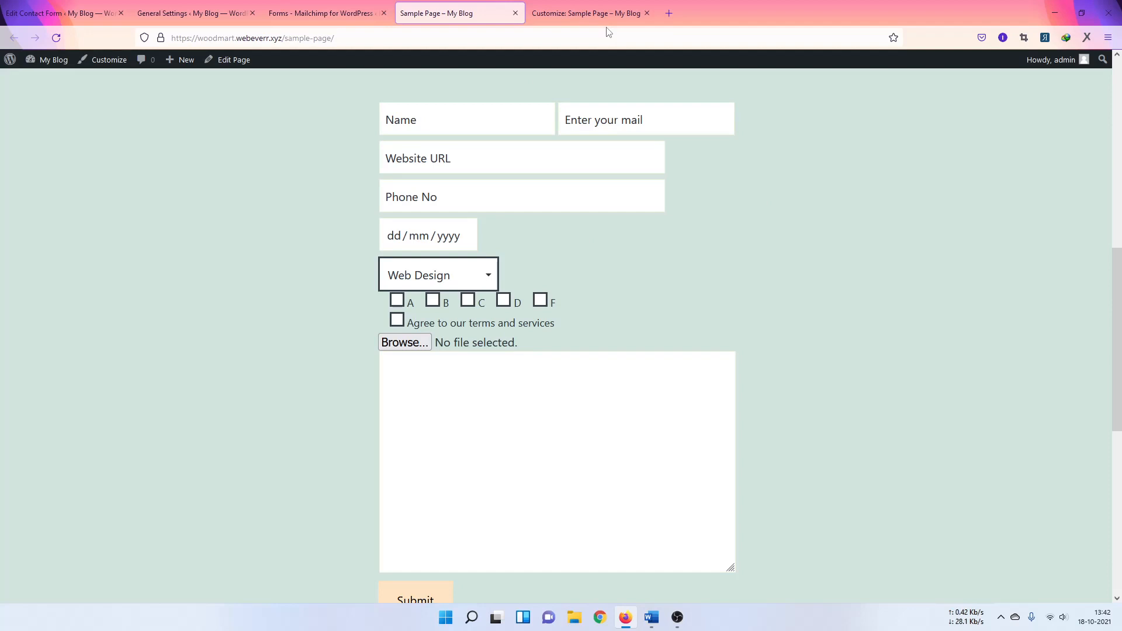
pyautogui.click(303, 13)
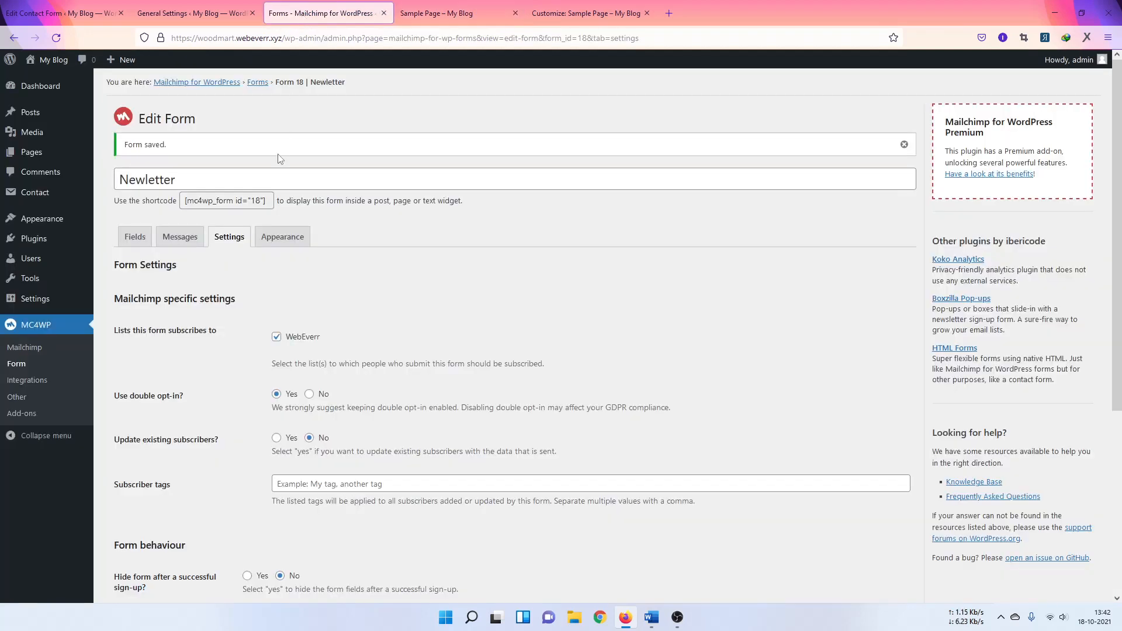
pyautogui.click(250, 200)
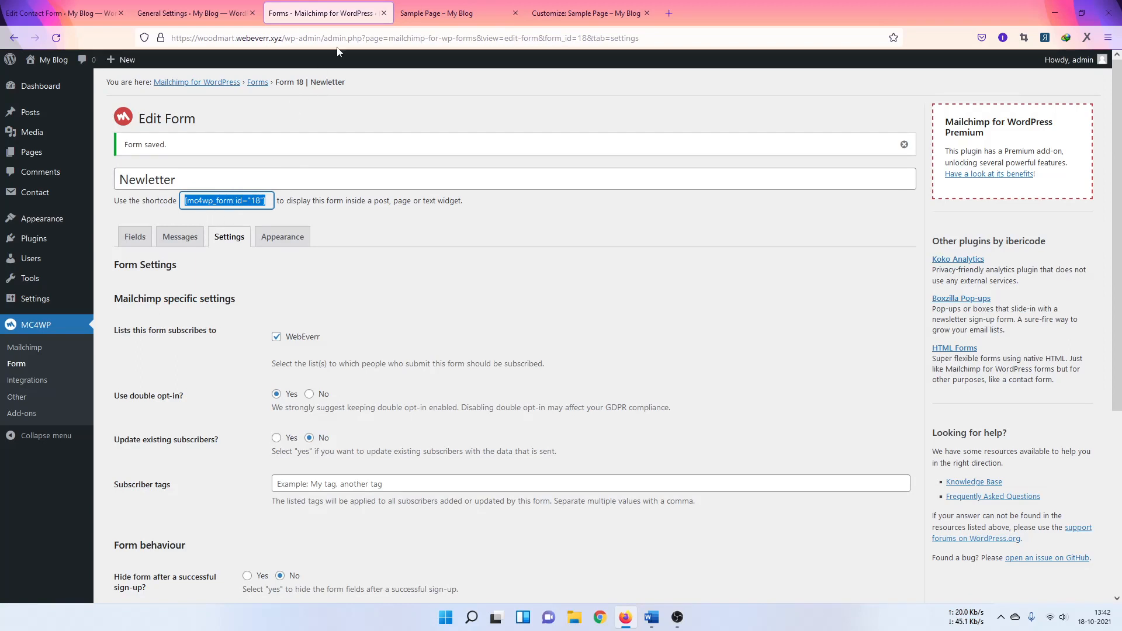
# Step: Paste [mc4wp_form id="18"] on the empty line above the contact form and update the Sample Page
pyautogui.click(444, 13)
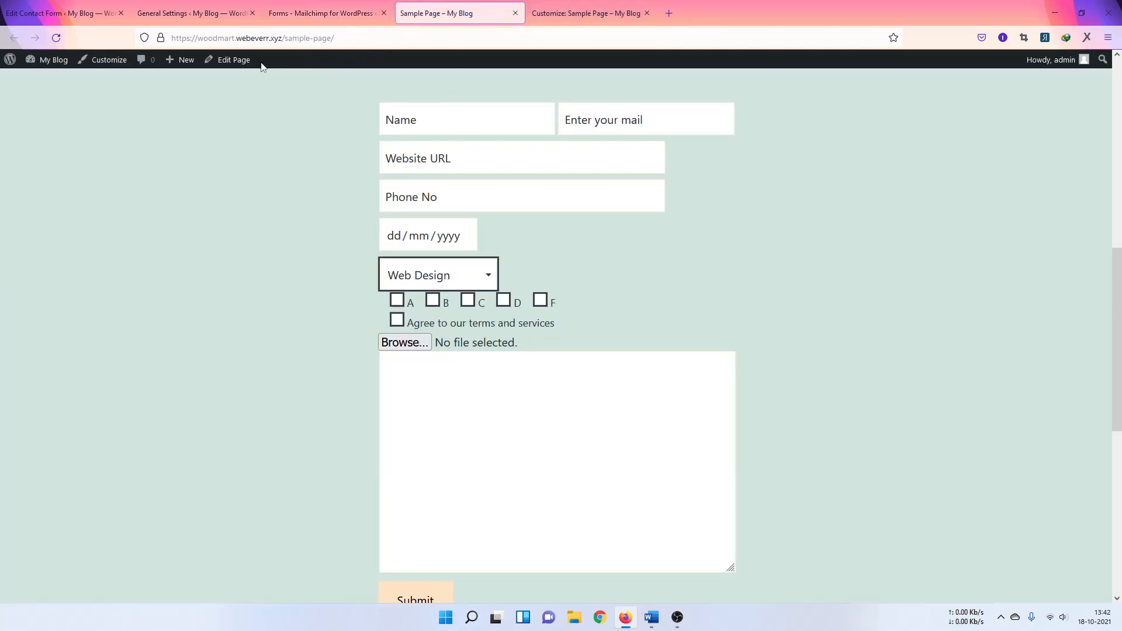
pyautogui.click(216, 61)
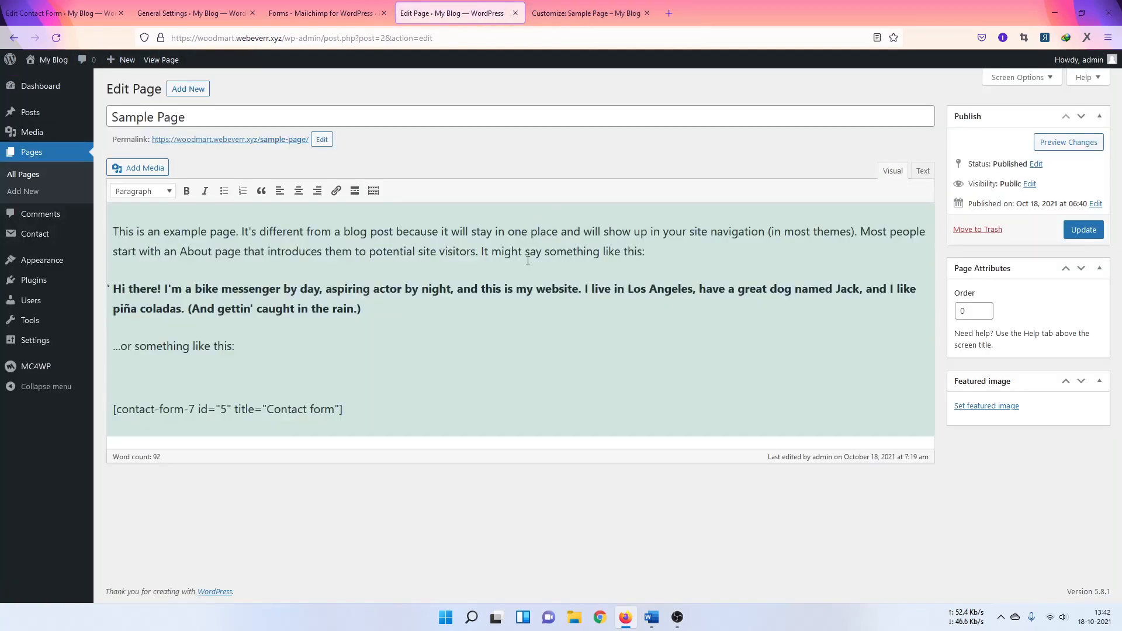
pyautogui.click(297, 377)
pyautogui.hotkey('ctrl', 'v')
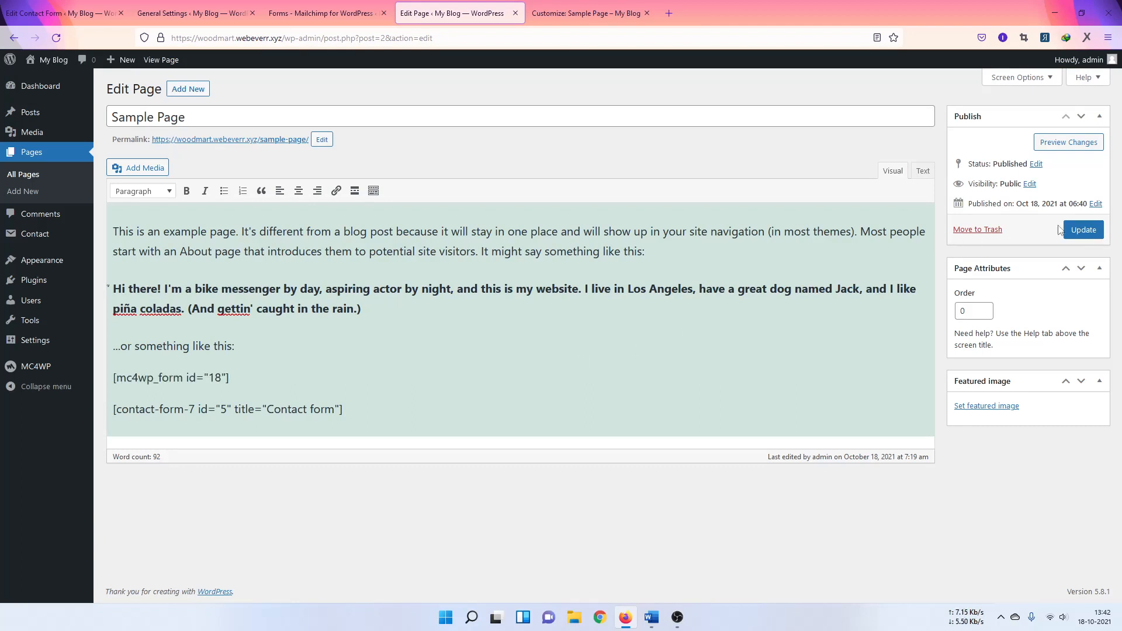
pyautogui.click(1083, 230)
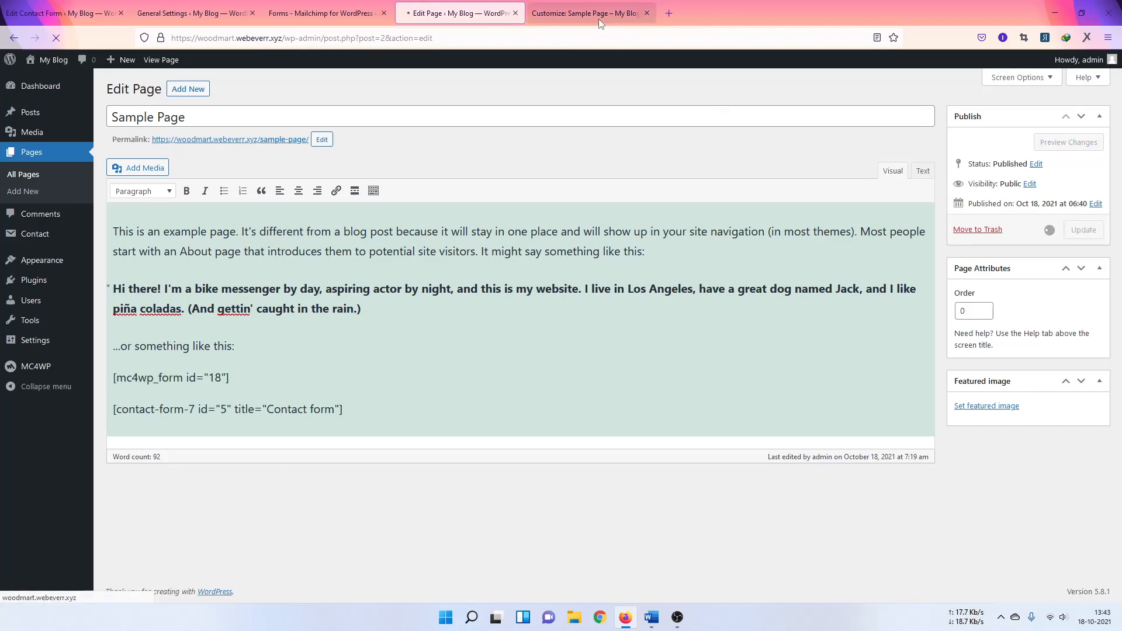
# Step: Check the pasted shortcode against the customizer and the Newletter form settings
pyautogui.click(599, 19)
pyautogui.click(423, 19)
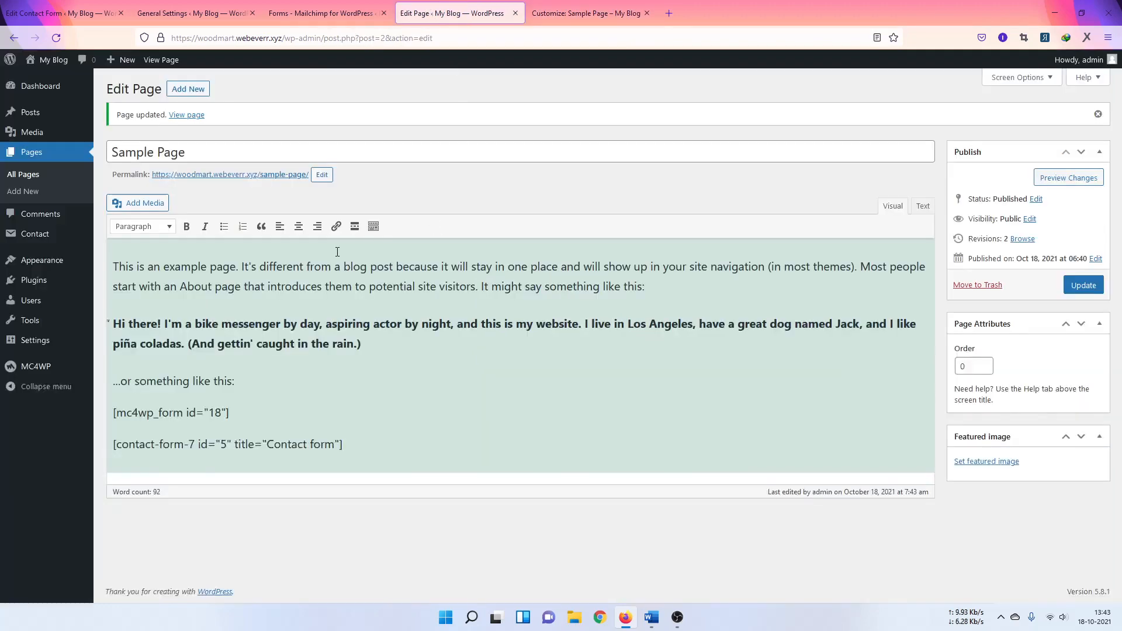
pyautogui.moveTo(245, 413); pyautogui.dragTo(169, 413)
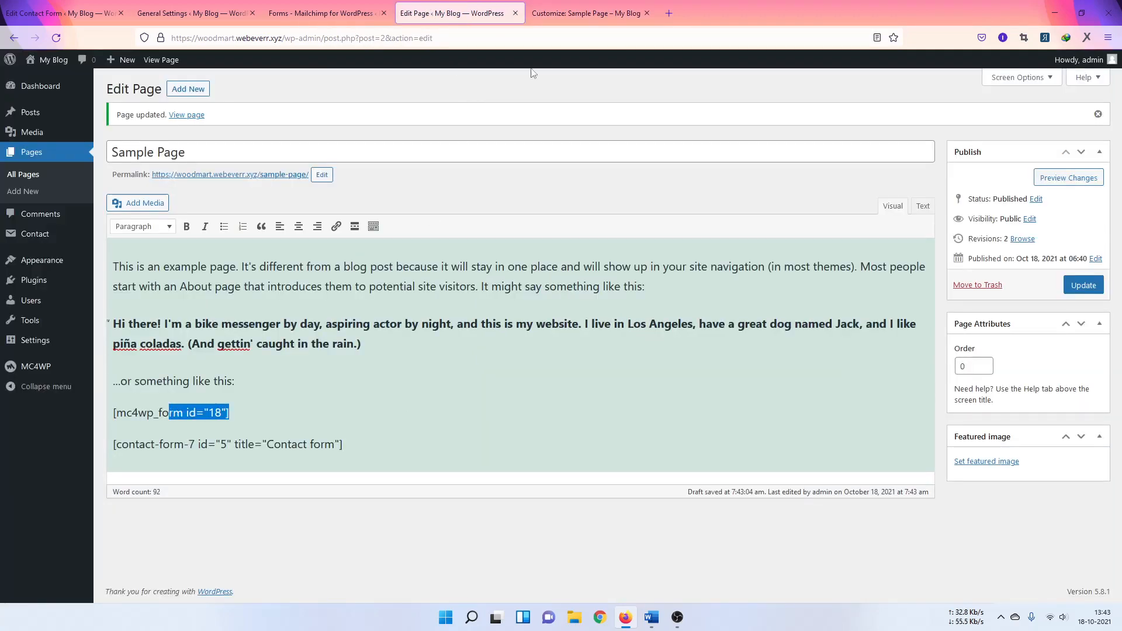
pyautogui.click(586, 13)
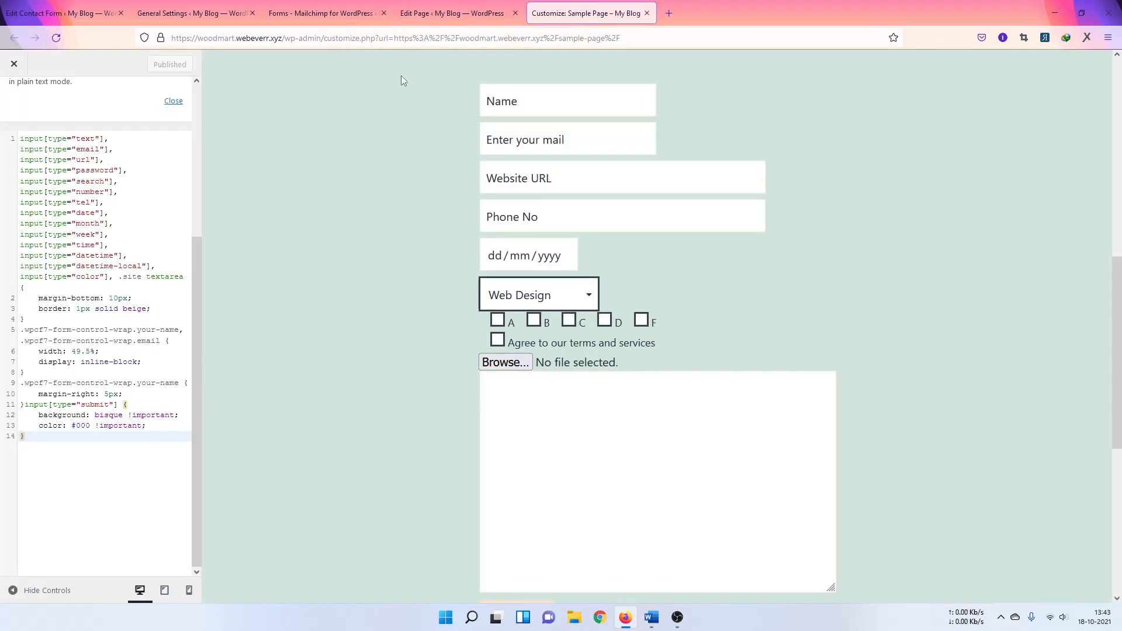
pyautogui.click(447, 12)
pyautogui.click(344, 12)
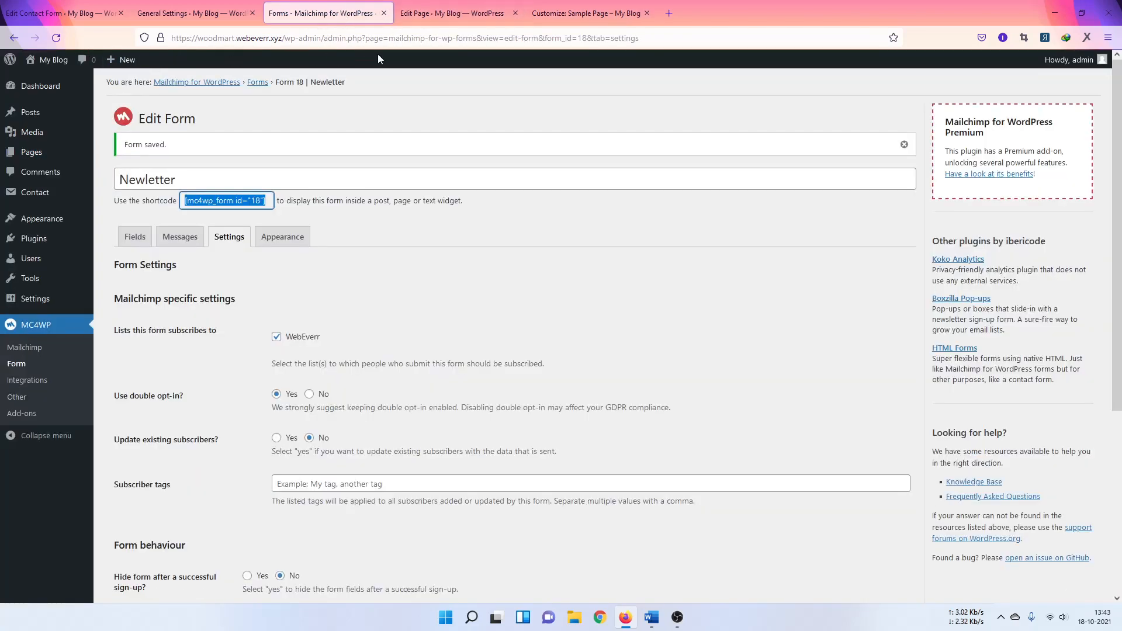
pyautogui.click(447, 13)
# Step: View the live Sample Page and scroll to the email Sign up field above the contact form
pyautogui.moveTo(66, 64)
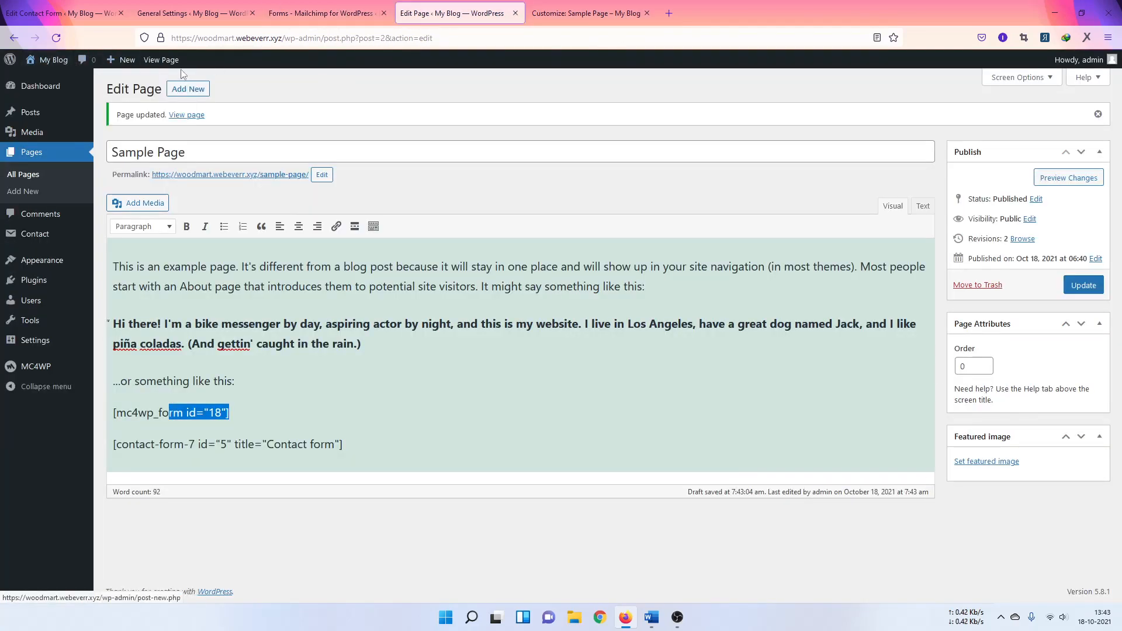
pyautogui.click(161, 60)
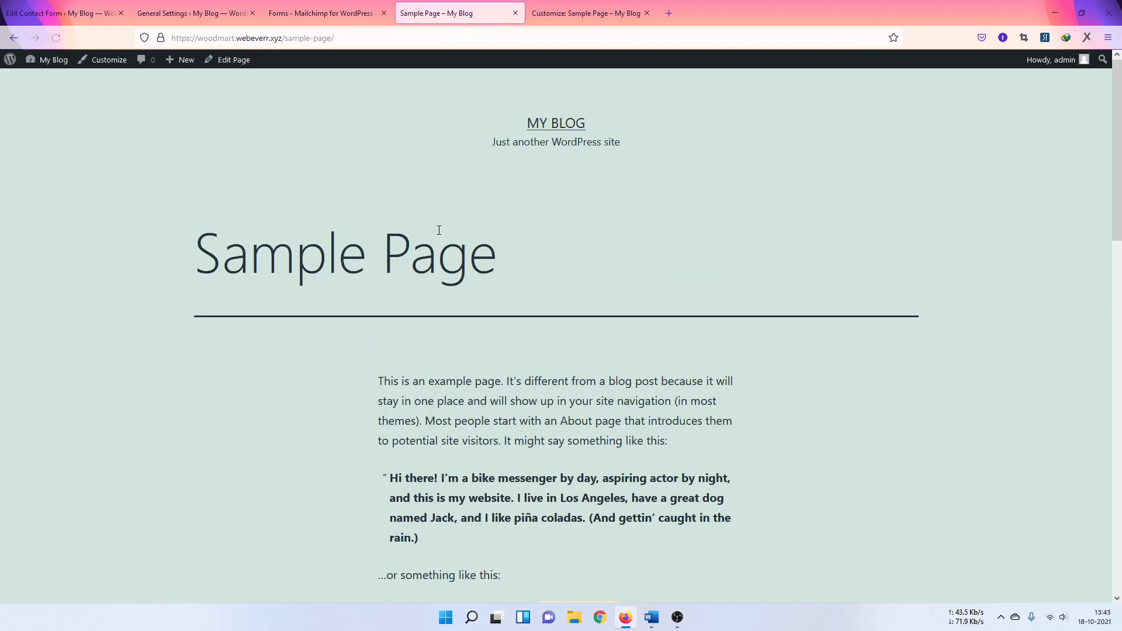
pyautogui.scroll(-6, 507, 360)
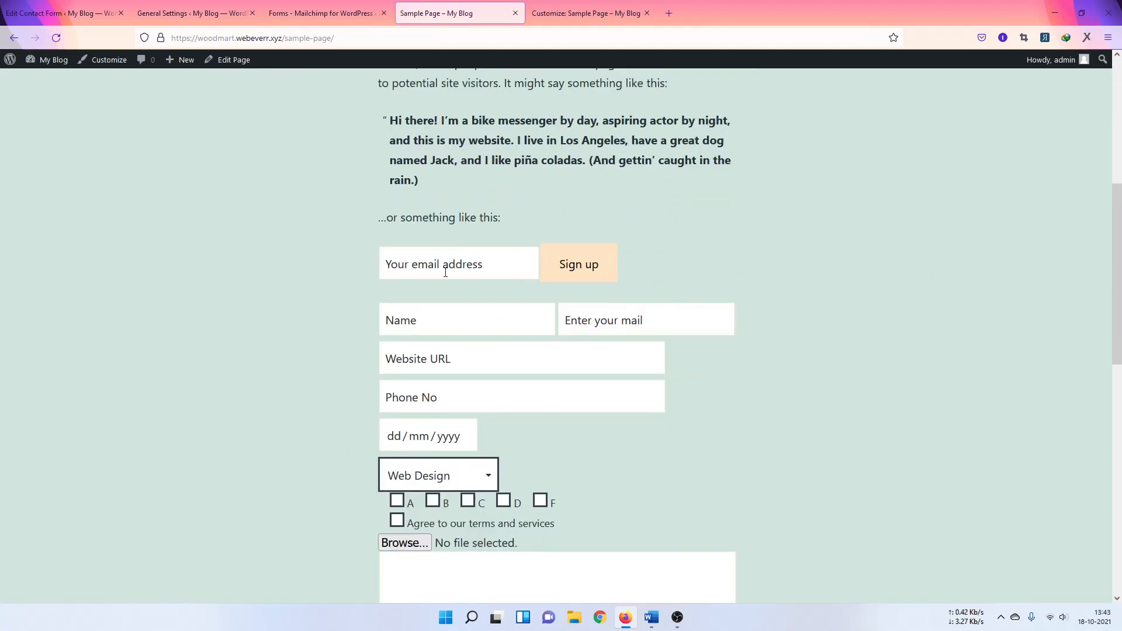
pyautogui.scroll(-2, 526, 251)
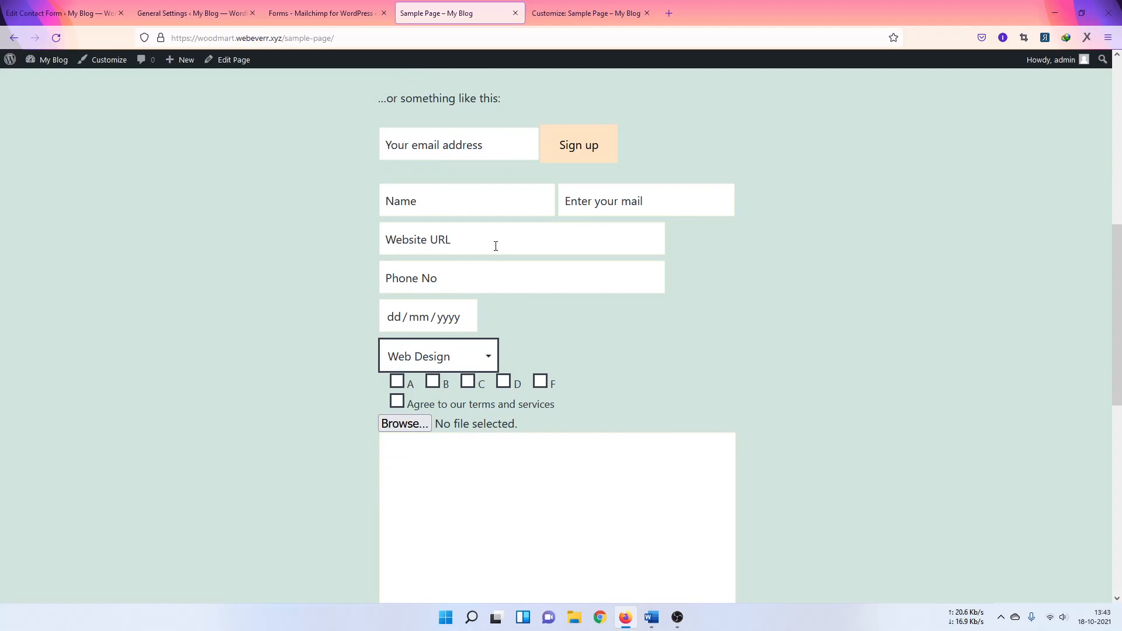
pyautogui.scroll(-1, 495, 246)
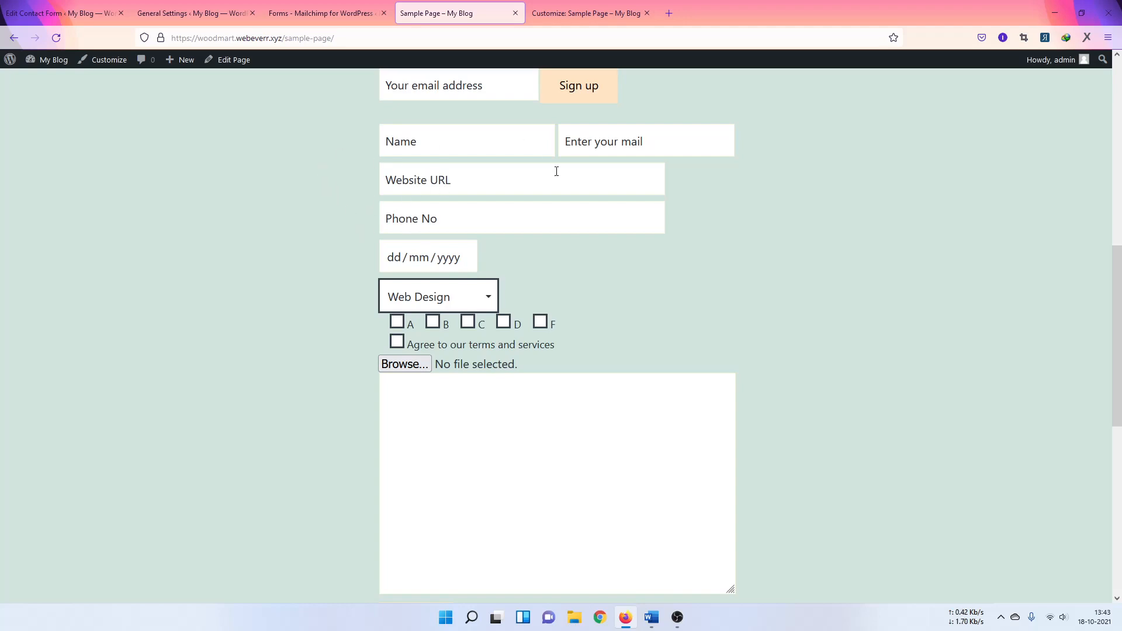
pyautogui.scroll(2, 571, 298)
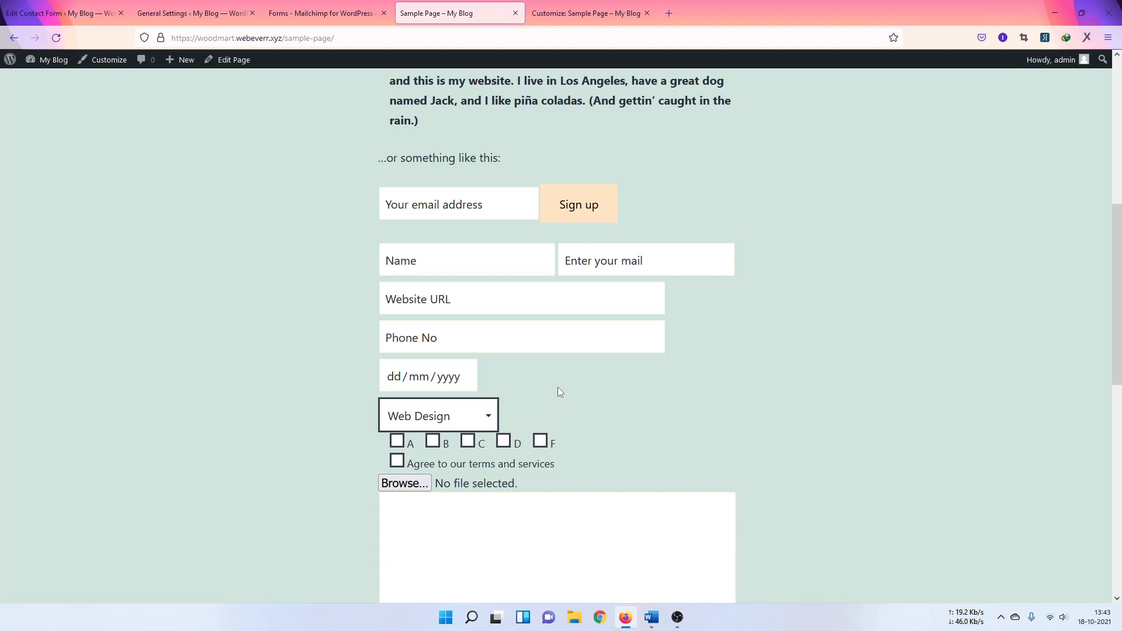
pyautogui.scroll(-1, 559, 392)
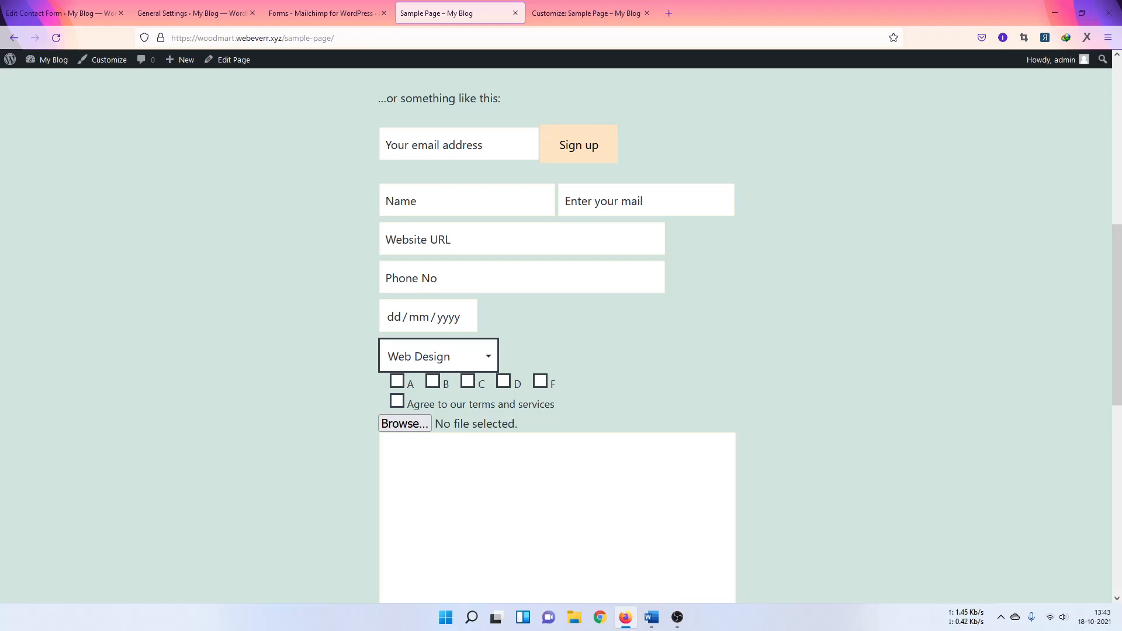
pyautogui.hotkey('alt', 'Tab')
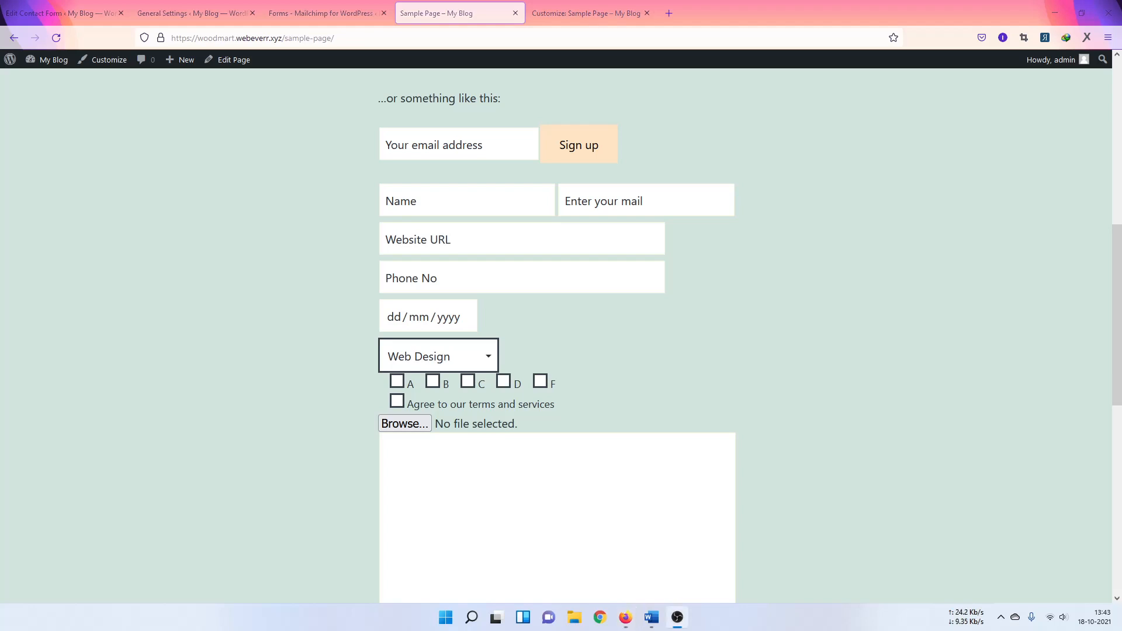